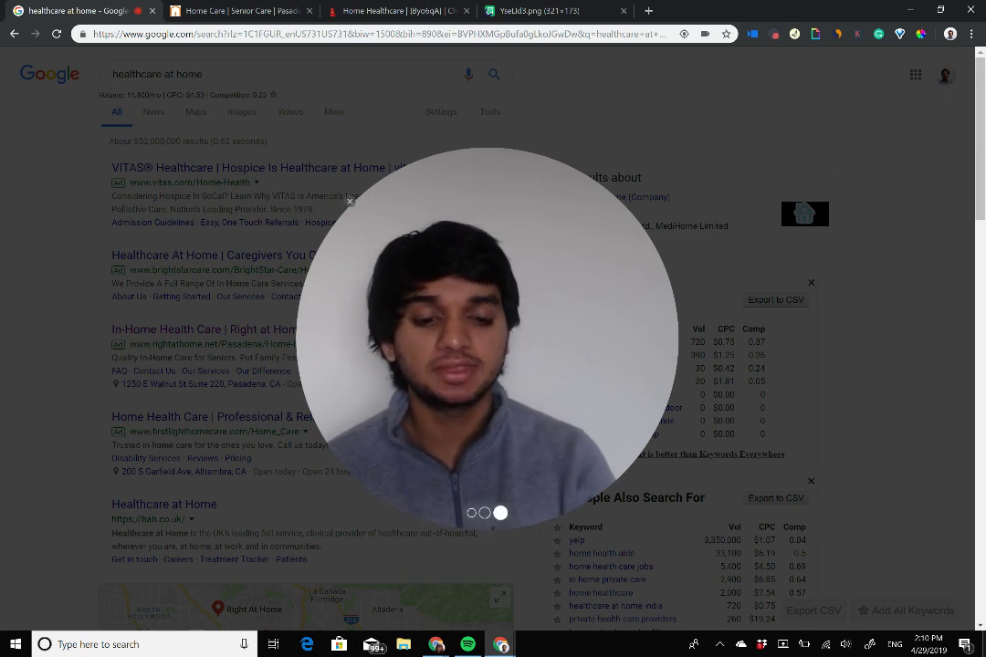
Look over the Google ads and results for "healthcare at home"
{"action": "left_click", "coordinate": [471, 513]}
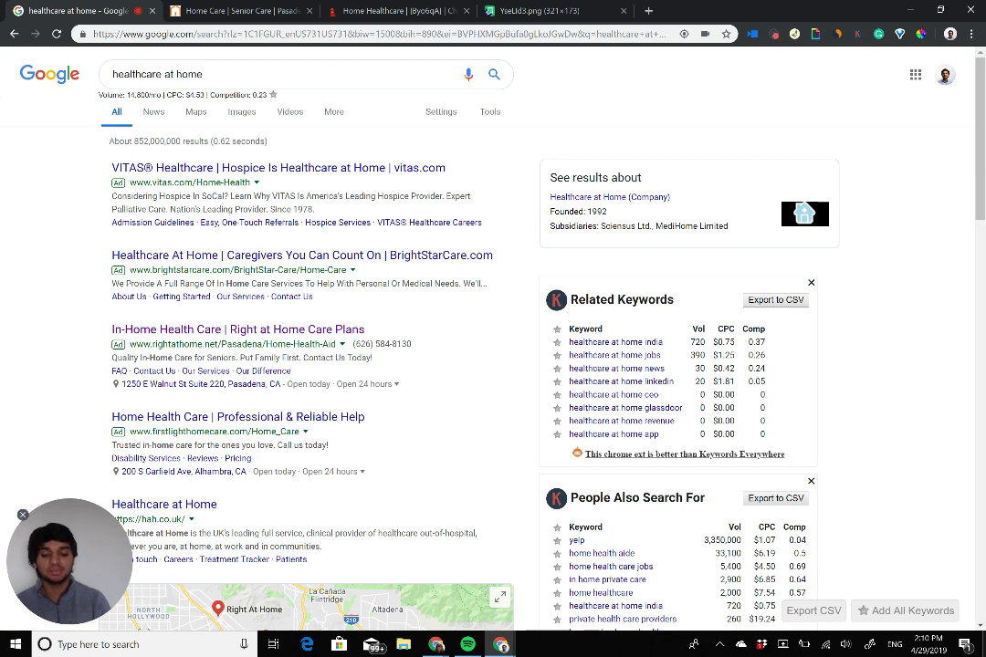
{"action": "scroll", "coordinate": [424, 288], "scroll_direction": "down", "scroll_amount": 1}
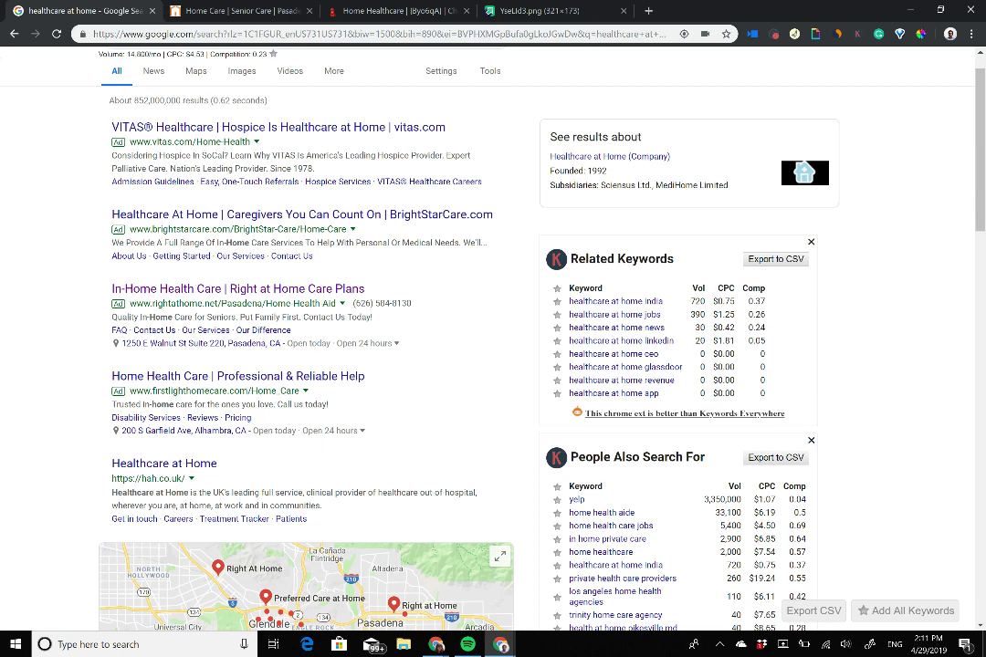
{"action": "scroll", "coordinate": [493, 347], "scroll_direction": "up", "scroll_amount": 1}
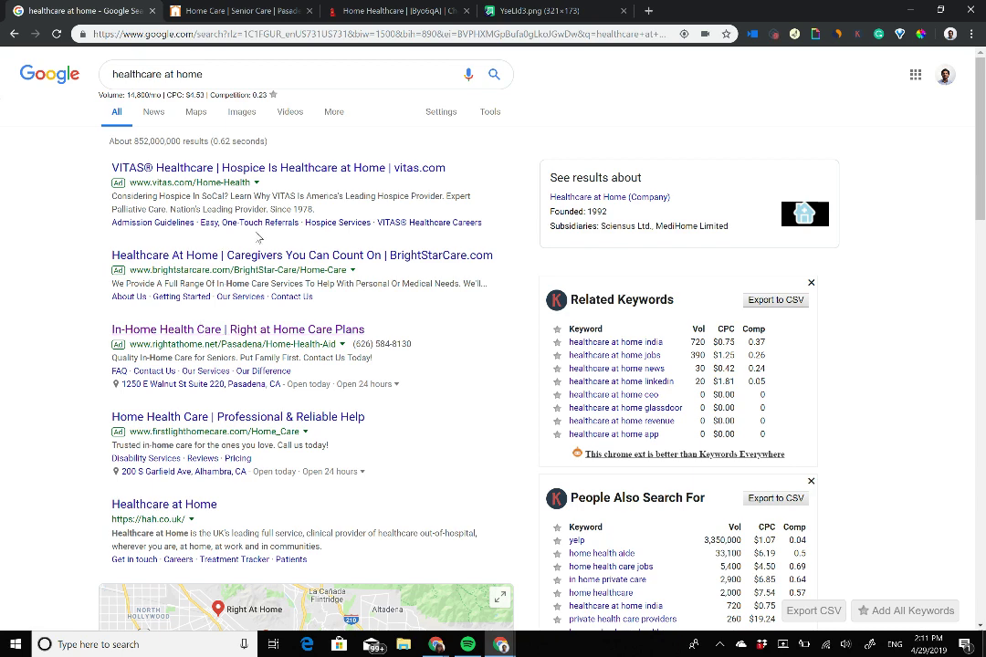
Switch to the Right at Home Pasadena landing page and skim it from the headline down to the Yelp reviews section
{"action": "left_click", "coordinate": [235, 18]}
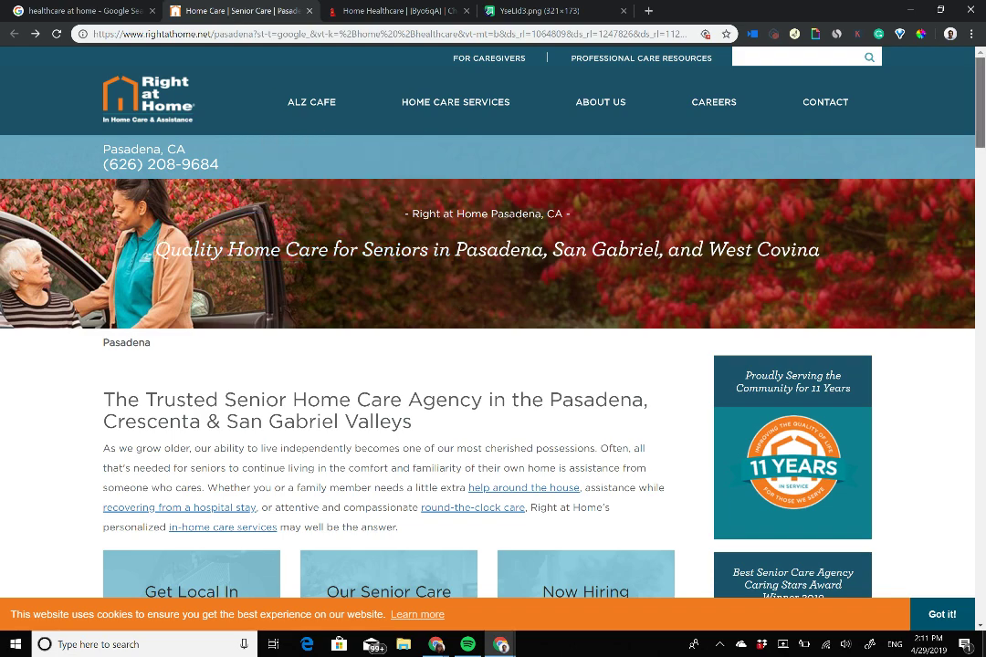
{"action": "scroll", "coordinate": [493, 365], "scroll_direction": "down", "scroll_amount": 5}
{"action": "scroll", "coordinate": [493, 366], "scroll_direction": "down", "scroll_amount": 3}
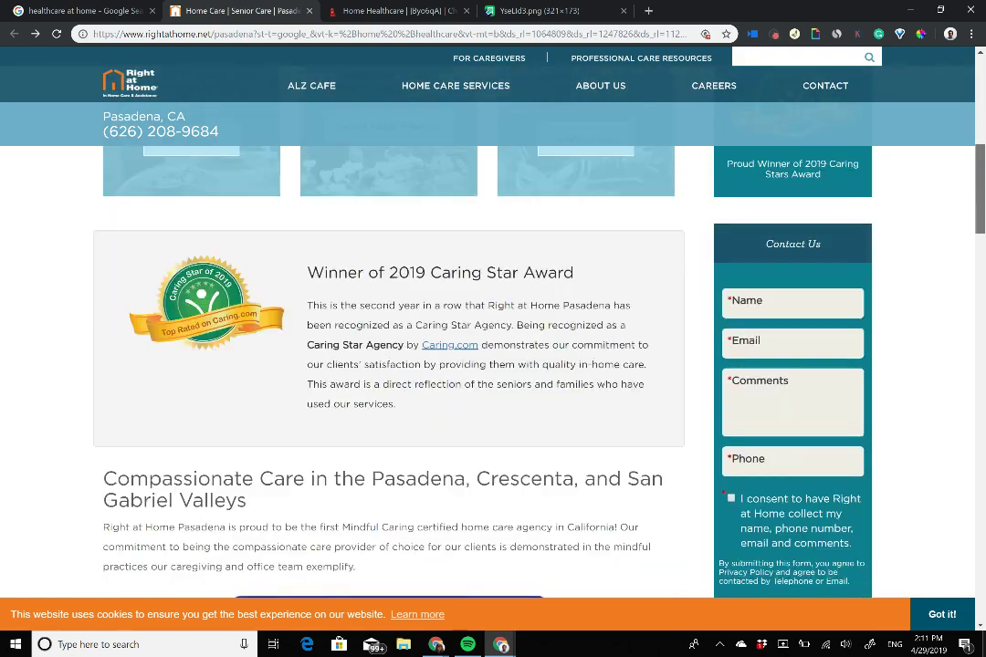
{"action": "scroll", "coordinate": [493, 365], "scroll_direction": "up", "scroll_amount": 5}
{"action": "scroll", "coordinate": [493, 365], "scroll_direction": "up", "scroll_amount": 3}
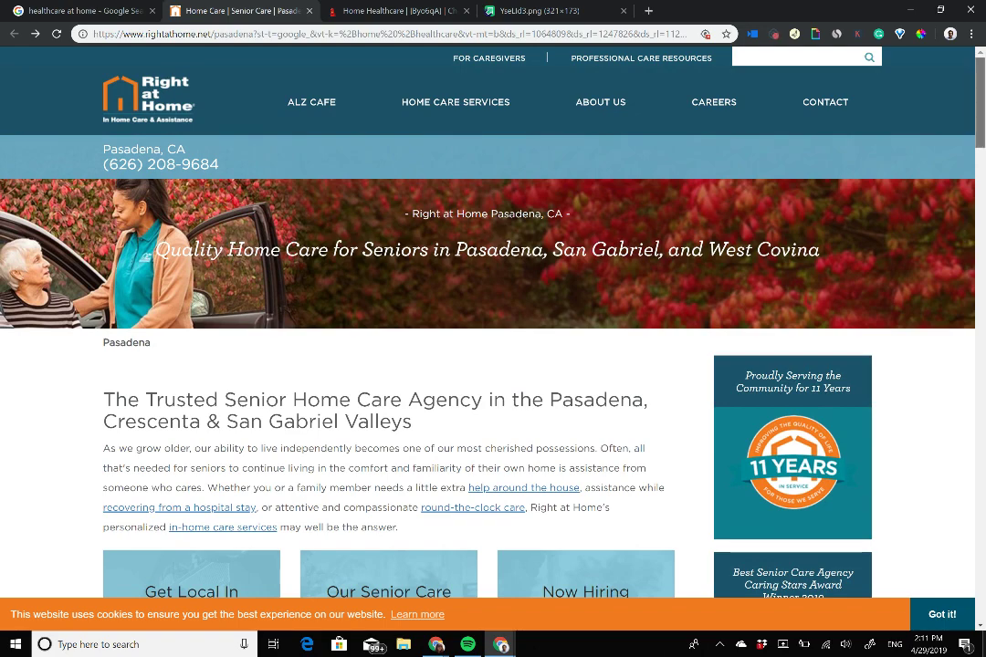
{"action": "scroll", "coordinate": [493, 365], "scroll_direction": "down", "scroll_amount": 2}
{"action": "scroll", "coordinate": [493, 366], "scroll_direction": "down", "scroll_amount": 10}
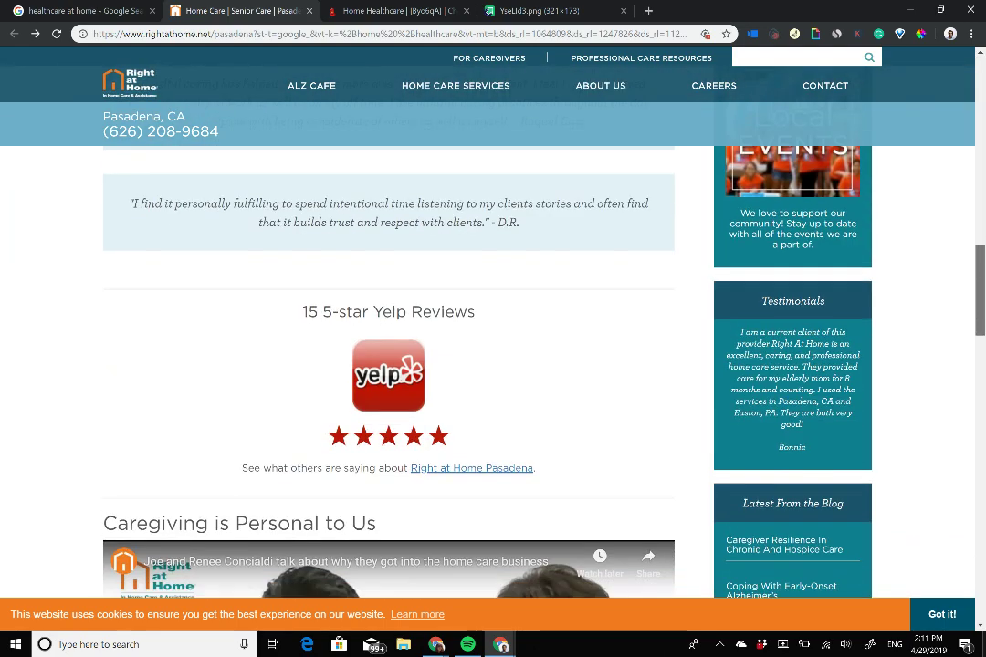
{"action": "scroll", "coordinate": [169, 173], "scroll_direction": "up", "scroll_amount": 12}
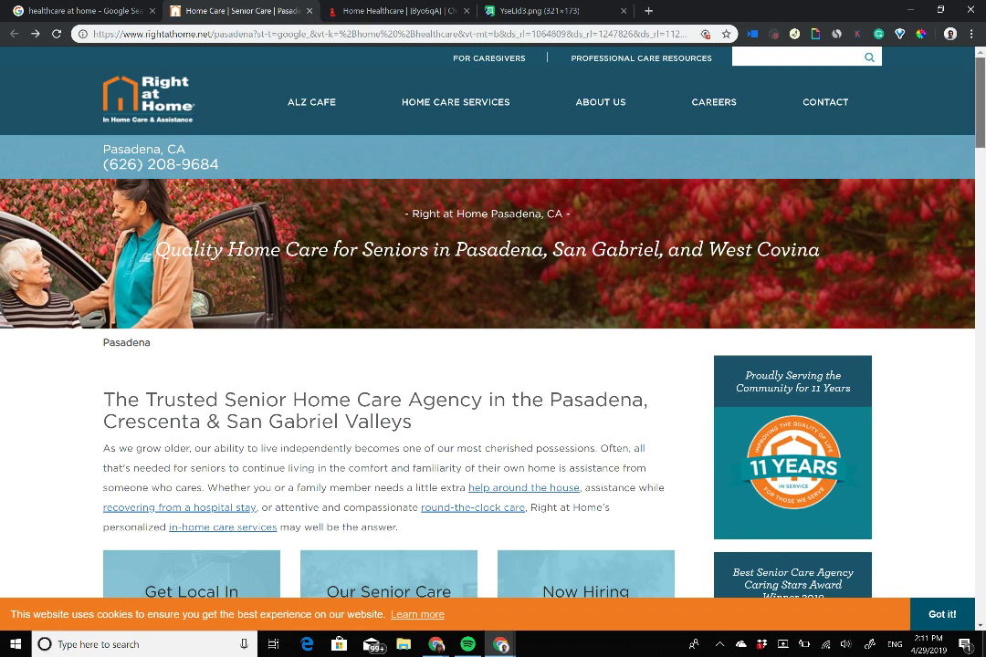
Examine the landing page's service cards, award section and contact form, and highlight the phone number in the header
{"action": "scroll", "coordinate": [411, 366], "scroll_direction": "down", "scroll_amount": 4}
{"action": "scroll", "coordinate": [411, 365], "scroll_direction": "down", "scroll_amount": 3}
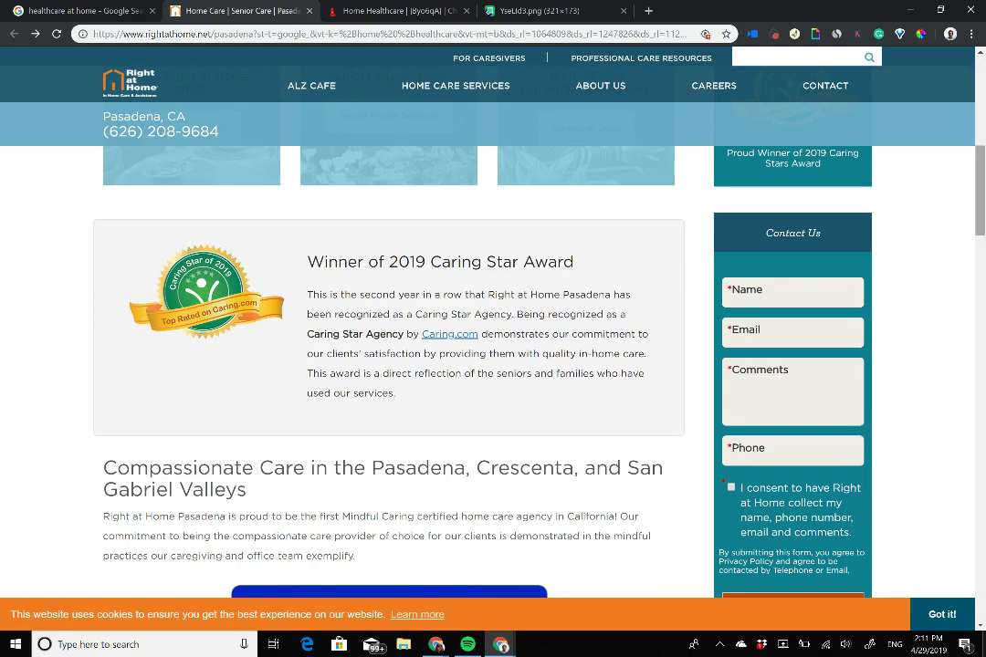
{"action": "scroll", "coordinate": [411, 365], "scroll_direction": "up", "scroll_amount": 4}
{"action": "scroll", "coordinate": [411, 366], "scroll_direction": "up", "scroll_amount": 2}
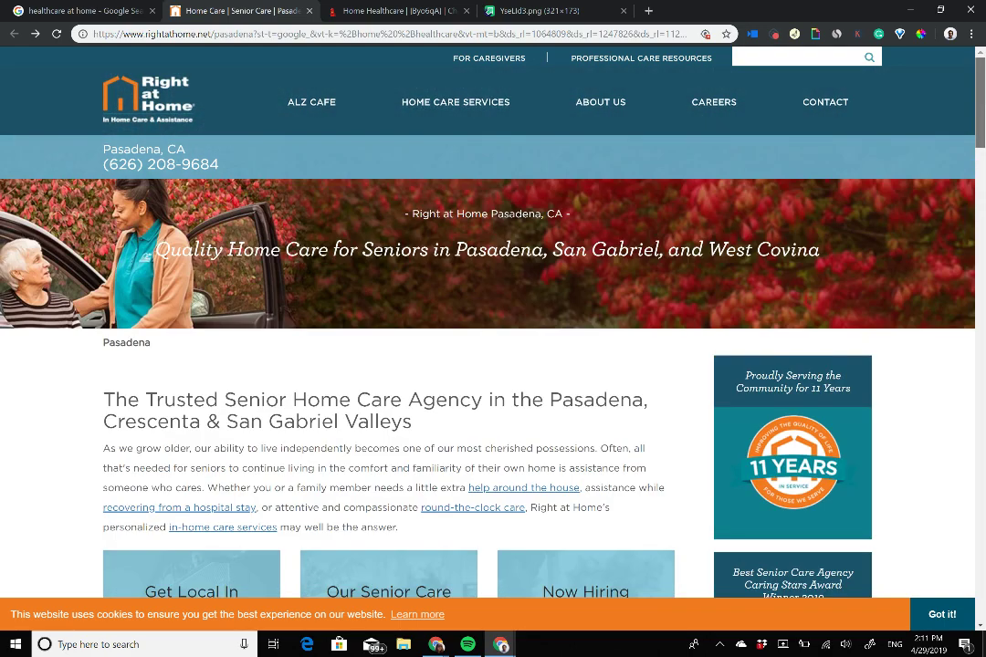
{"action": "scroll", "coordinate": [411, 365], "scroll_direction": "down", "scroll_amount": 6}
{"action": "scroll", "coordinate": [411, 365], "scroll_direction": "down", "scroll_amount": 2}
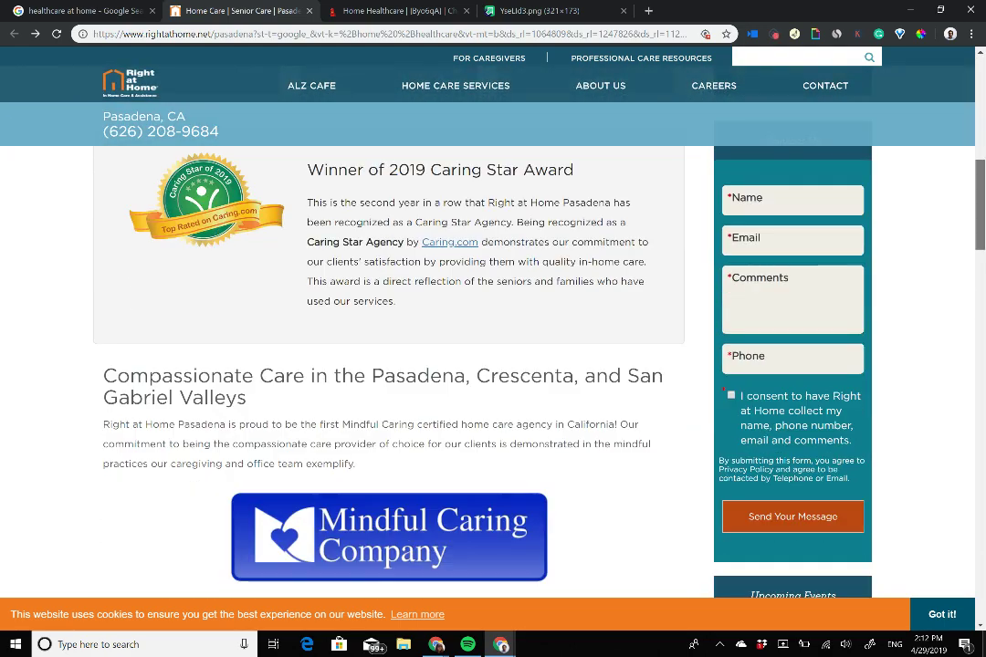
{"action": "scroll", "coordinate": [411, 365], "scroll_direction": "down", "scroll_amount": 2}
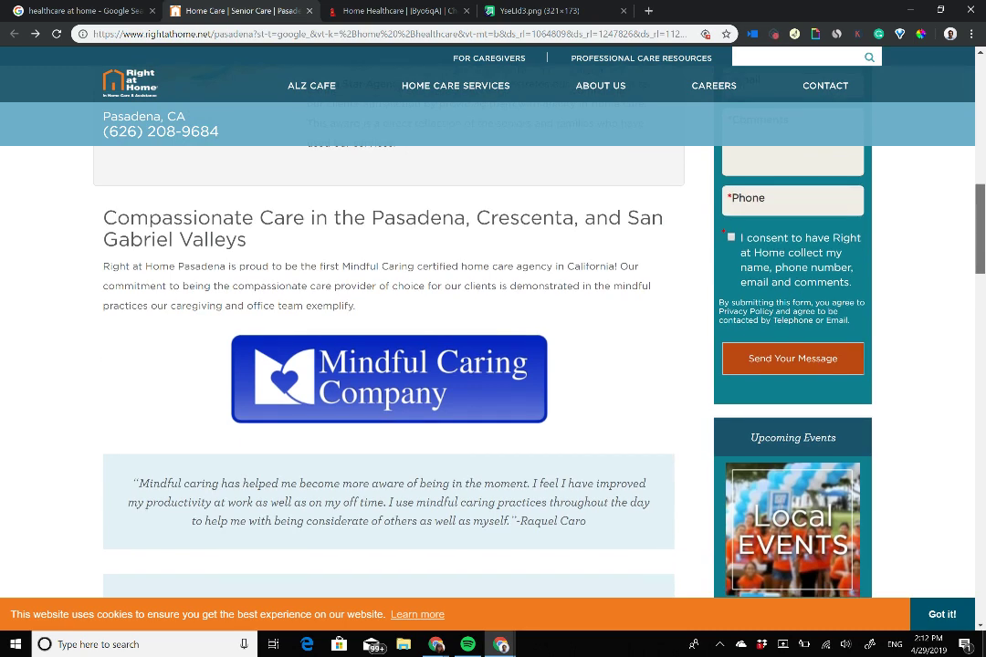
{"action": "scroll", "coordinate": [411, 365], "scroll_direction": "up", "scroll_amount": 5}
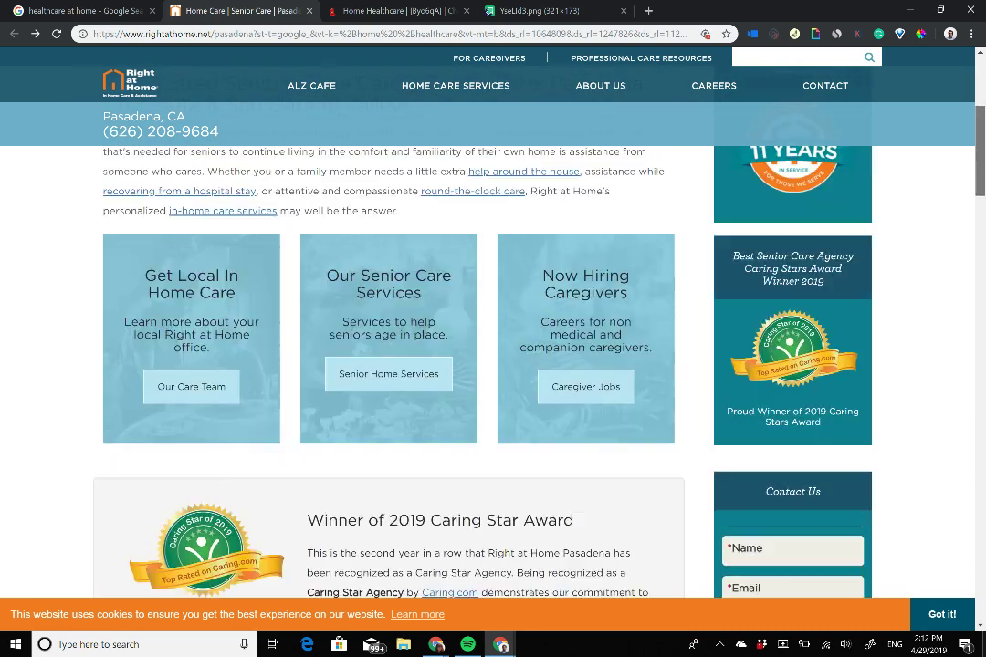
{"action": "scroll", "coordinate": [411, 366], "scroll_direction": "down", "scroll_amount": 4}
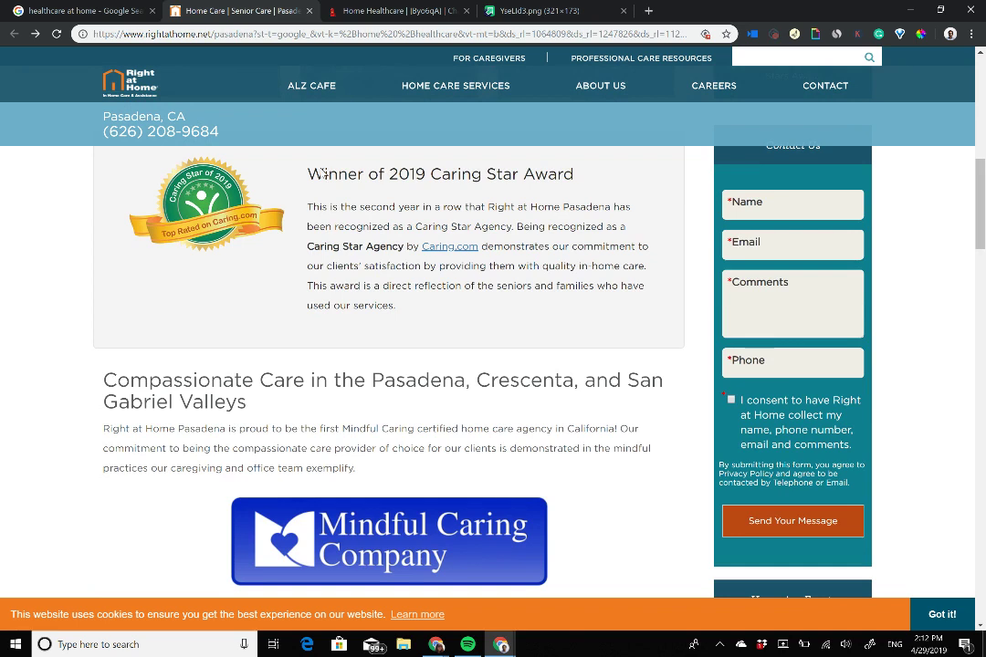
{"action": "left_click_drag", "start_coordinate": [104, 134], "coordinate": [230, 139]}
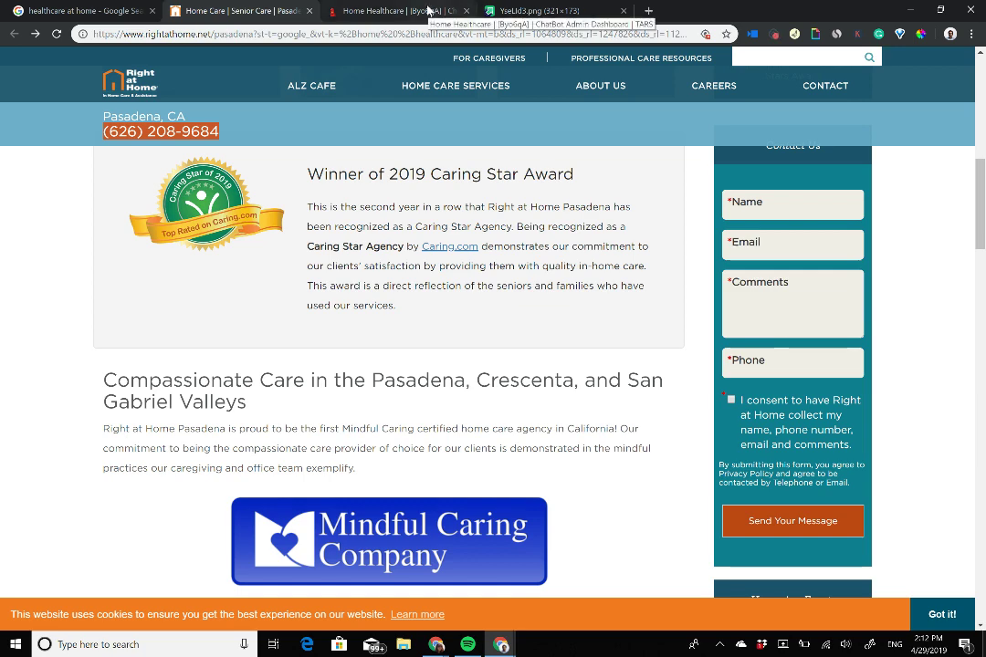
Switch to the Home Healthcare bot in TARS, save and reopen the hook gambit, and add three message bubbles
{"action": "left_click", "coordinate": [426, 11]}
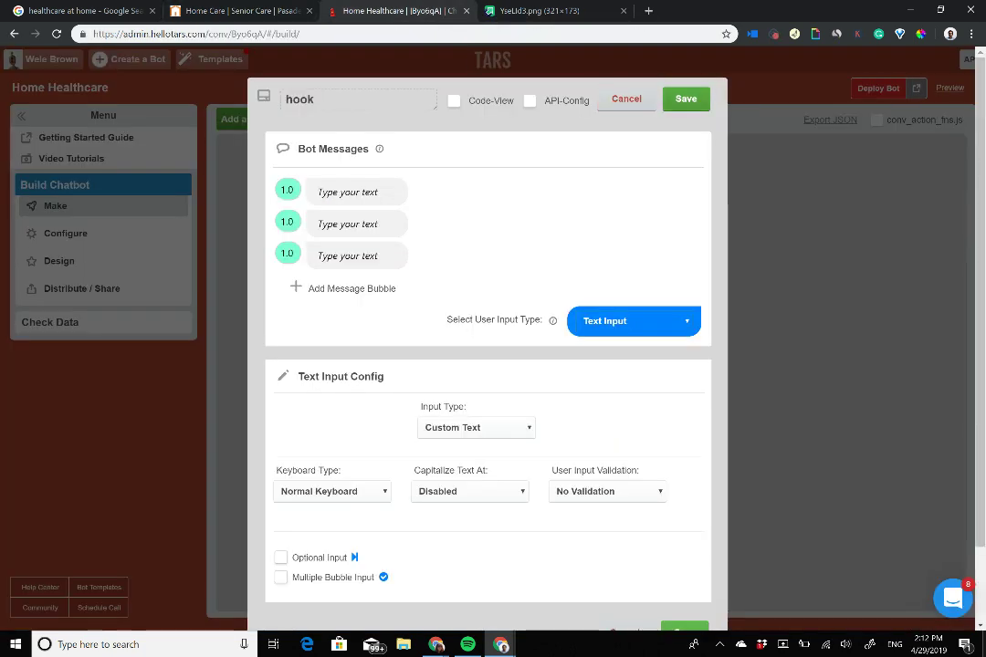
{"action": "left_click", "coordinate": [686, 99]}
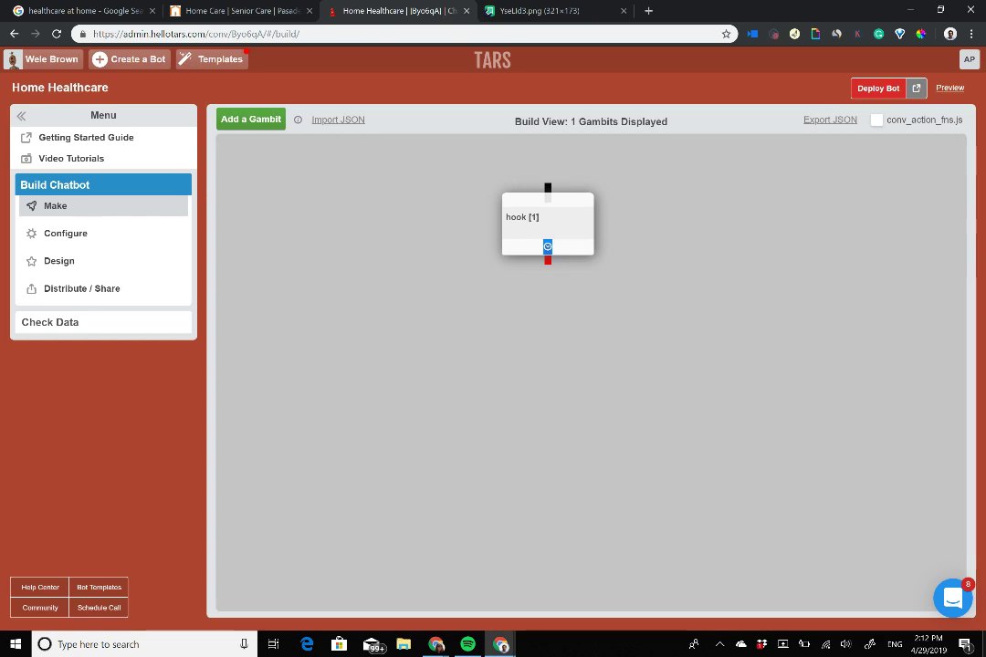
{"action": "left_click", "coordinate": [548, 220]}
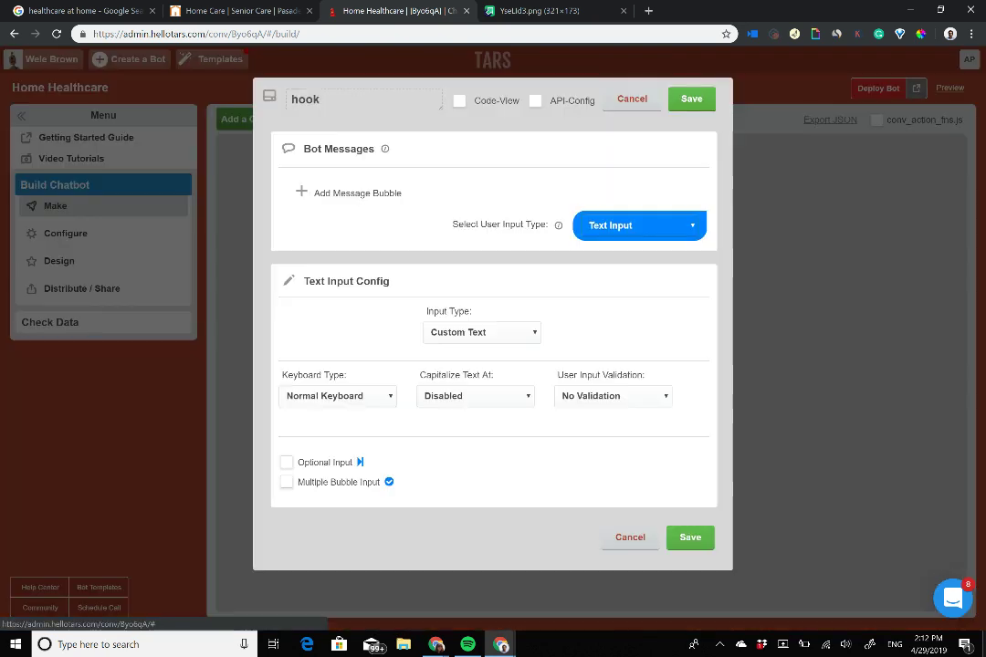
{"action": "left_click", "coordinate": [361, 196]}
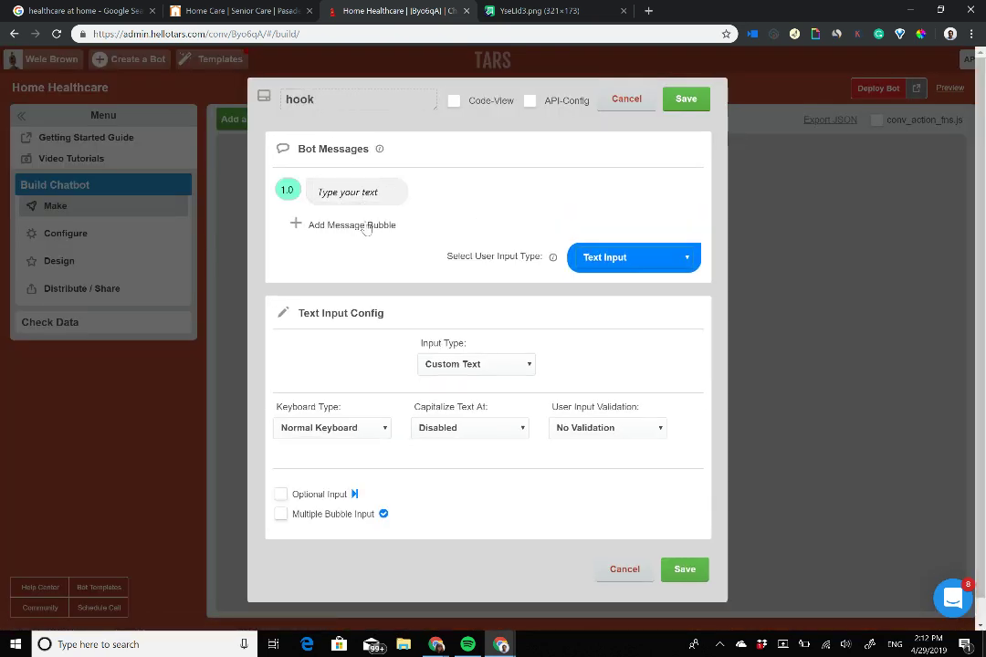
{"action": "left_click", "coordinate": [364, 226]}
{"action": "left_click", "coordinate": [372, 259]}
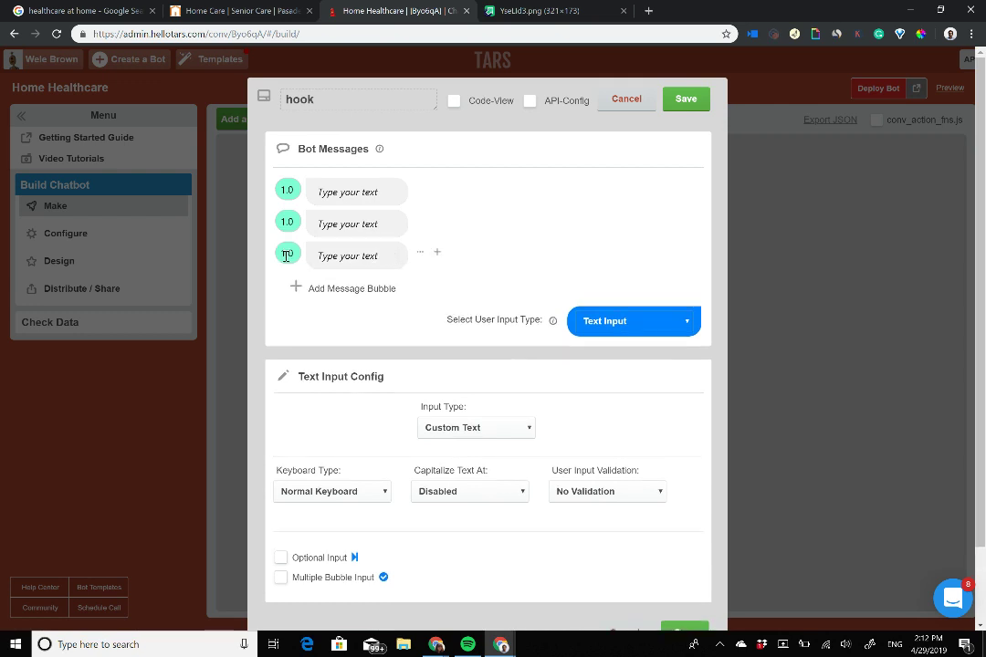
Set the delay of the second and third message bubbles to 2
{"action": "type", "text": "2"}
{"action": "left_click", "coordinate": [285, 223]}
{"action": "type", "text": "2"}
Return to the Right at Home page and review its navigation links, banner headline and highlighted introductory text
{"action": "left_click", "coordinate": [210, 10]}
{"action": "scroll", "coordinate": [407, 301], "scroll_direction": "up", "scroll_amount": 10}
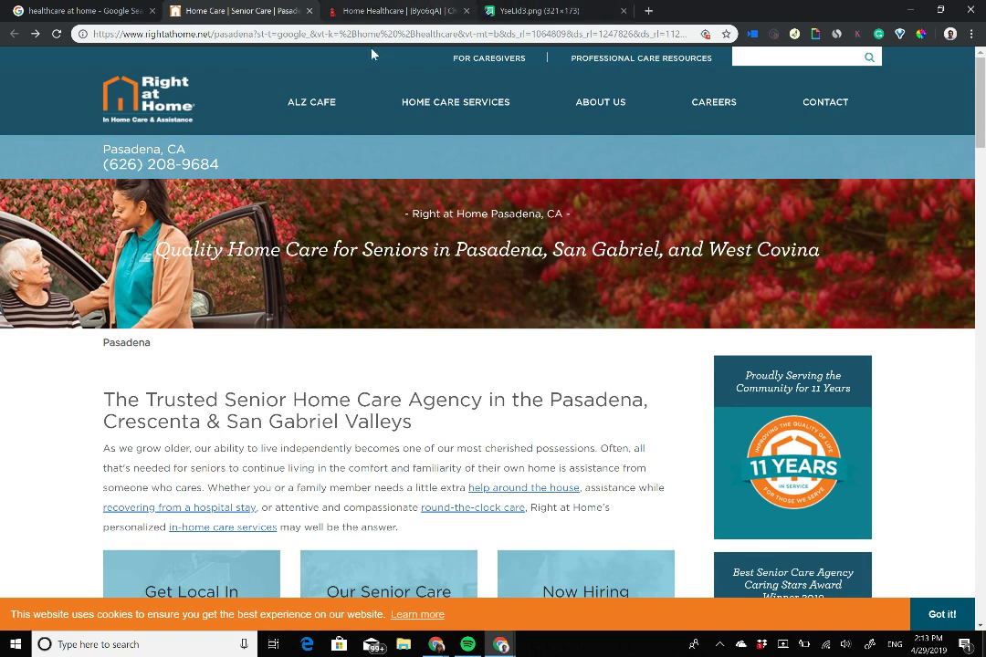
{"action": "mouse_move", "coordinate": [456, 102]}
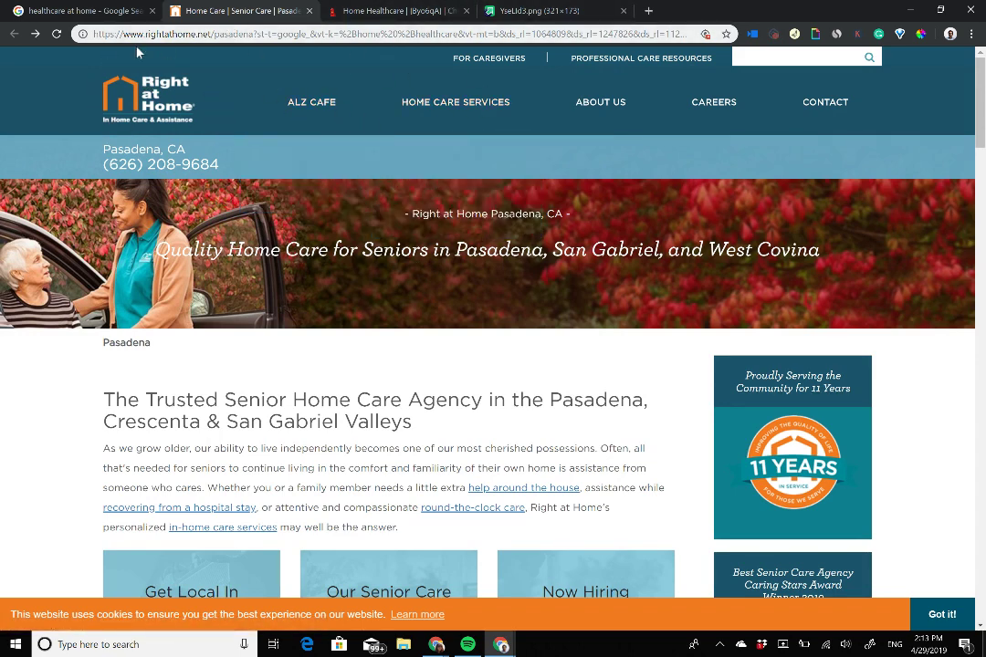
{"action": "mouse_move", "coordinate": [270, 123]}
{"action": "mouse_move", "coordinate": [320, 84]}
{"action": "mouse_move", "coordinate": [457, 132]}
{"action": "left_click_drag", "start_coordinate": [104, 400], "coordinate": [399, 528]}
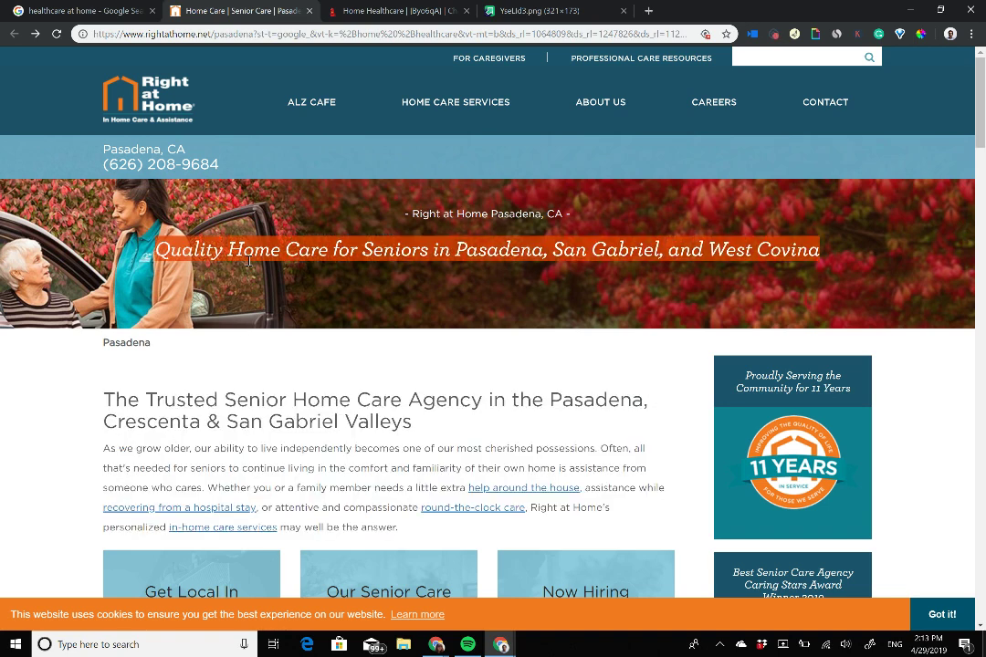
{"action": "left_click_drag", "start_coordinate": [102, 399], "coordinate": [399, 528]}
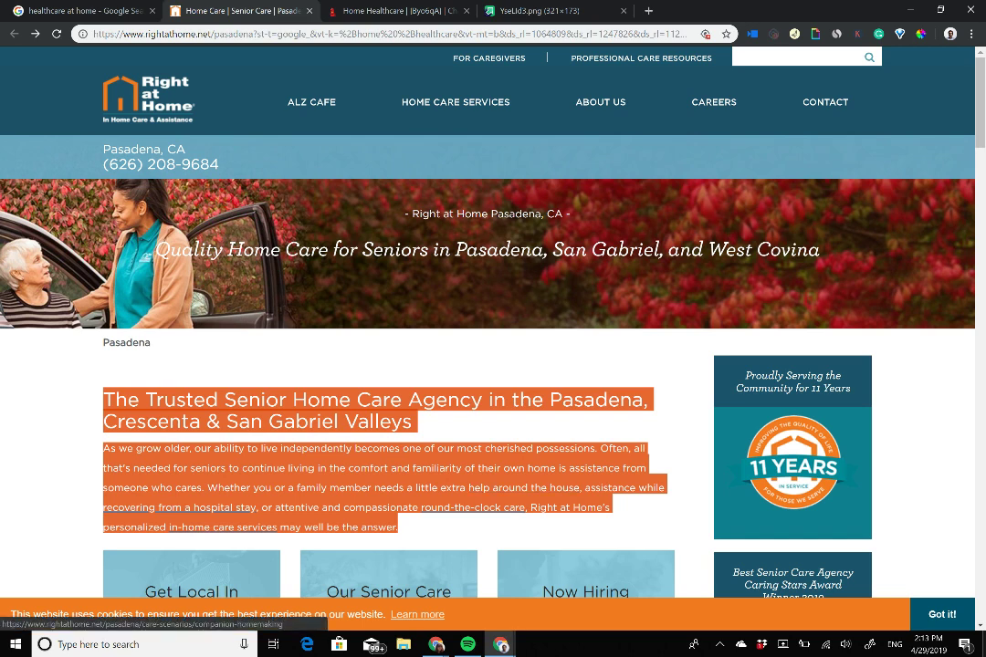
Compare the "healthcare at home" search query with the introductory copy on the Right at Home page
{"action": "left_click", "coordinate": [86, 10]}
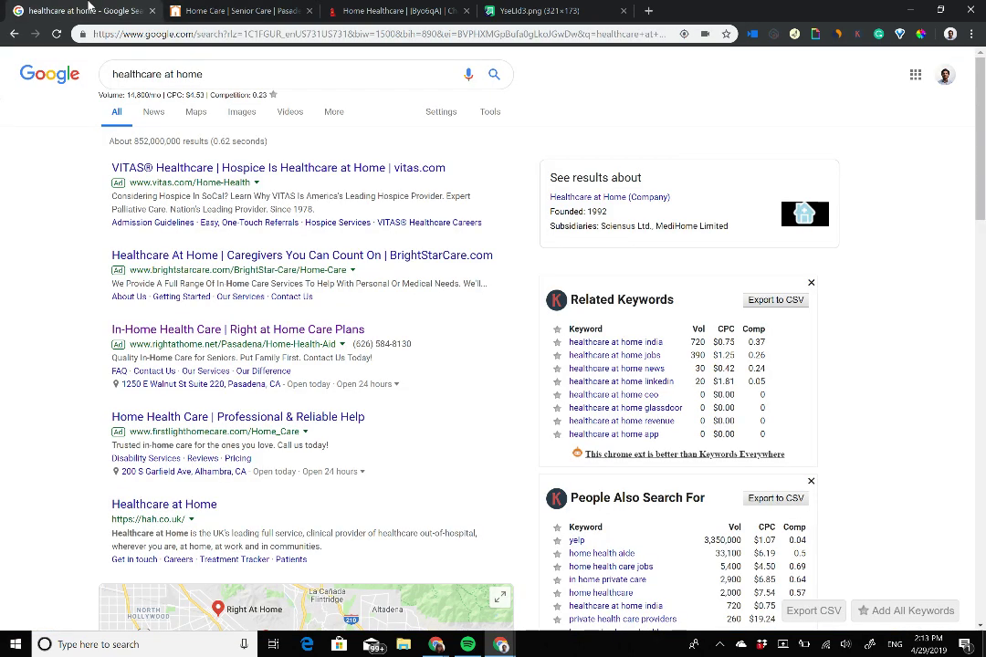
{"action": "left_click", "coordinate": [222, 81]}
{"action": "left_click_drag", "start_coordinate": [204, 75], "coordinate": [89, 76]}
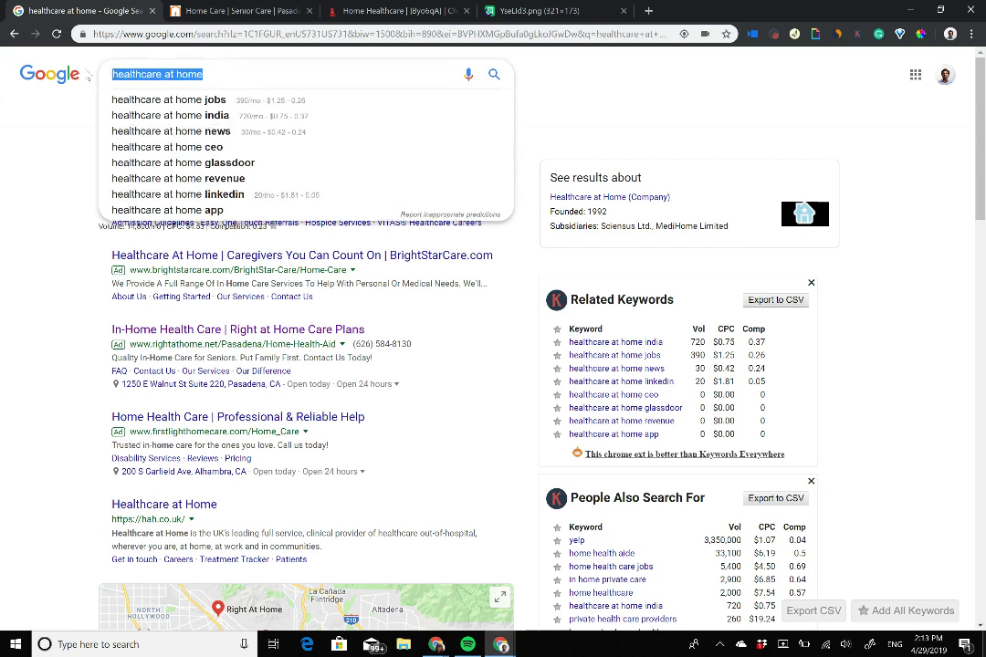
{"action": "left_click", "coordinate": [236, 9]}
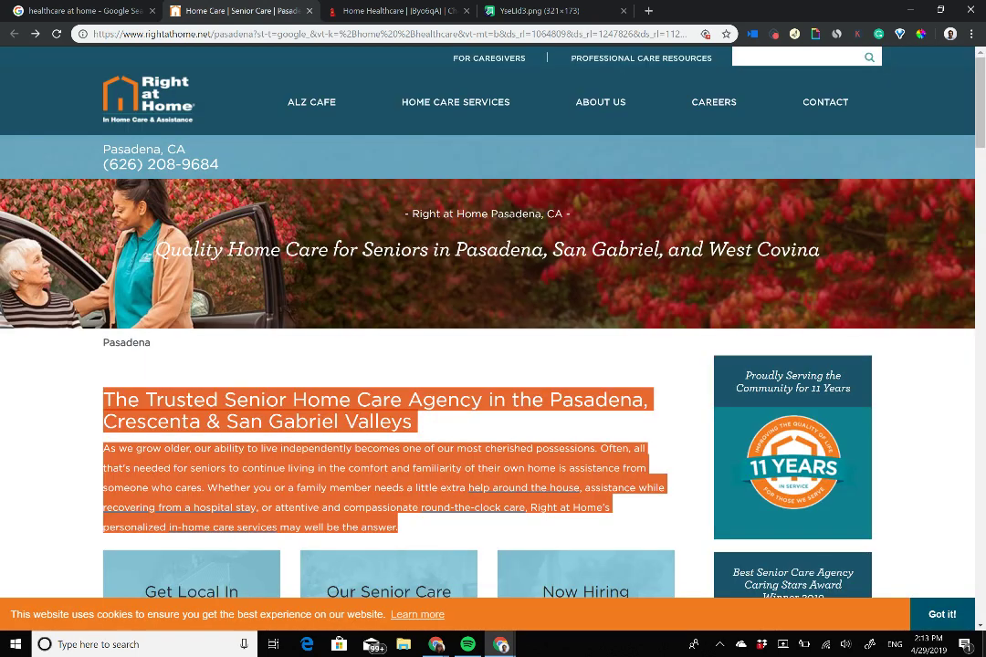
{"action": "left_click_drag", "start_coordinate": [103, 400], "coordinate": [398, 528]}
{"action": "left_click", "coordinate": [96, 9]}
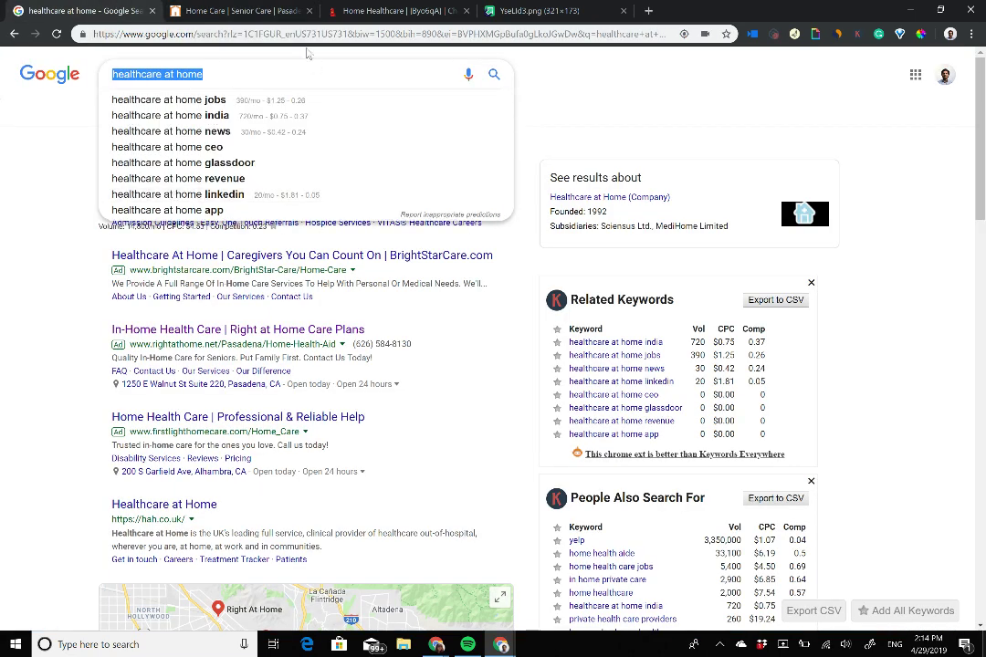
Examine the contact options on the Right at Home page, highlighting the phone number and viewing the contact form
{"action": "left_click", "coordinate": [235, 10]}
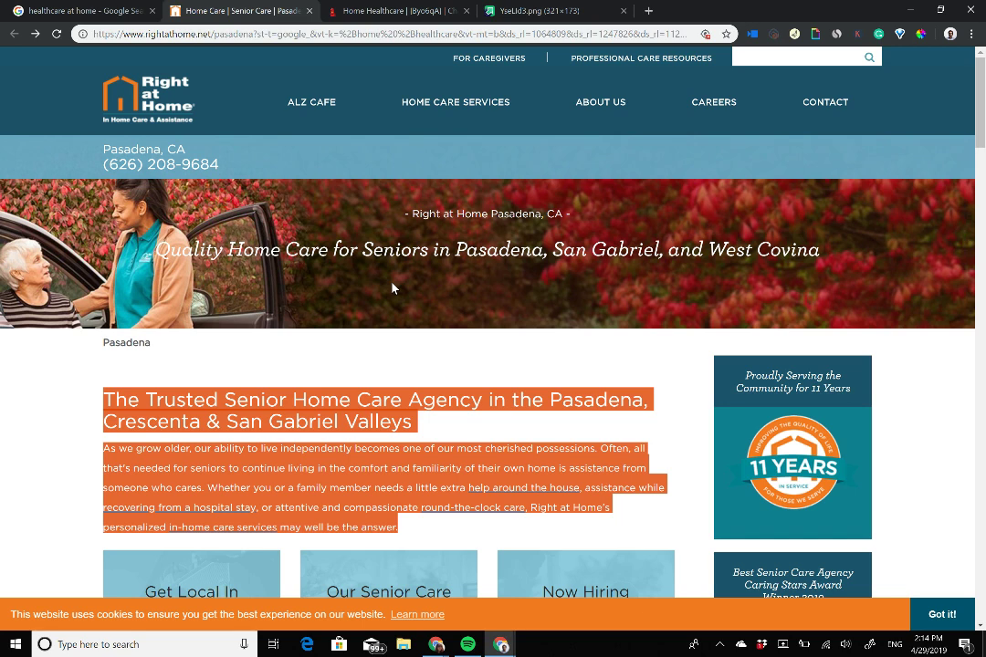
{"action": "left_click_drag", "start_coordinate": [220, 164], "coordinate": [105, 164]}
{"action": "scroll", "coordinate": [105, 164], "scroll_direction": "down", "scroll_amount": 3}
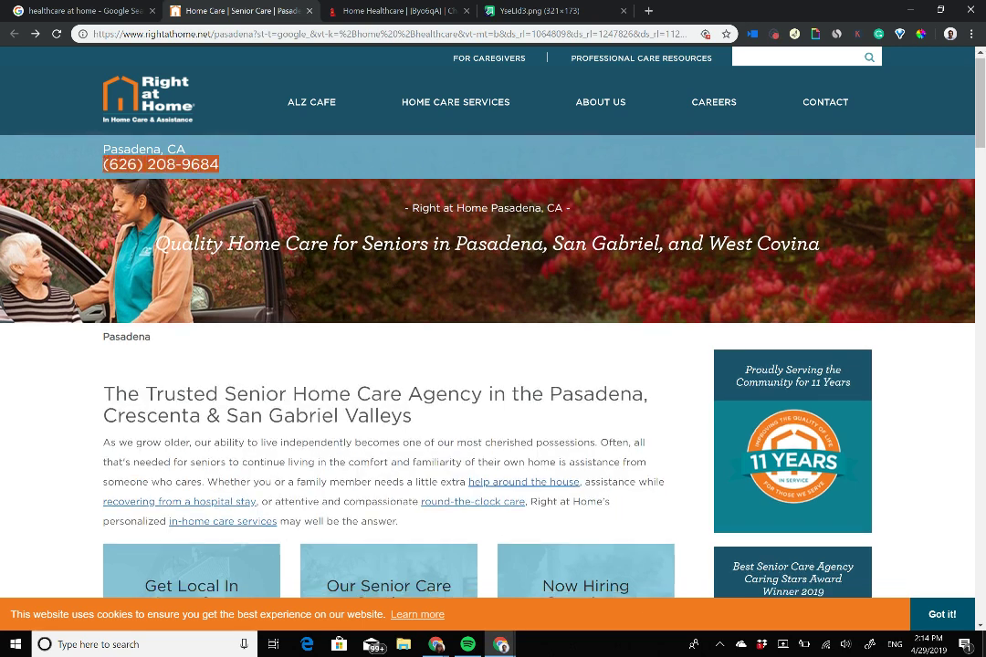
{"action": "scroll", "coordinate": [105, 163], "scroll_direction": "down", "scroll_amount": 1}
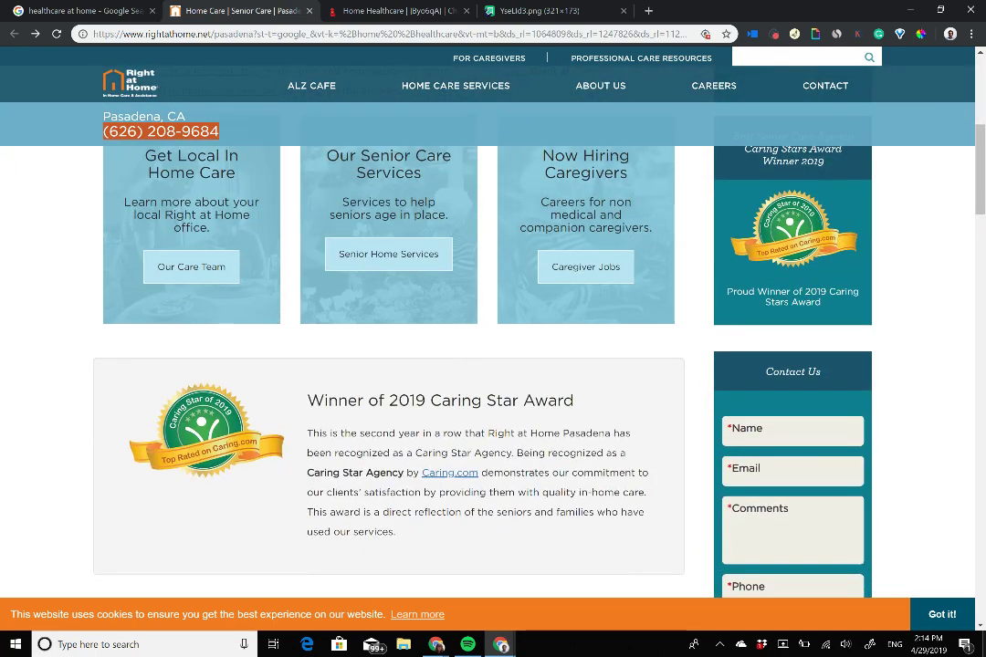
{"action": "scroll", "coordinate": [105, 164], "scroll_direction": "up", "scroll_amount": 5}
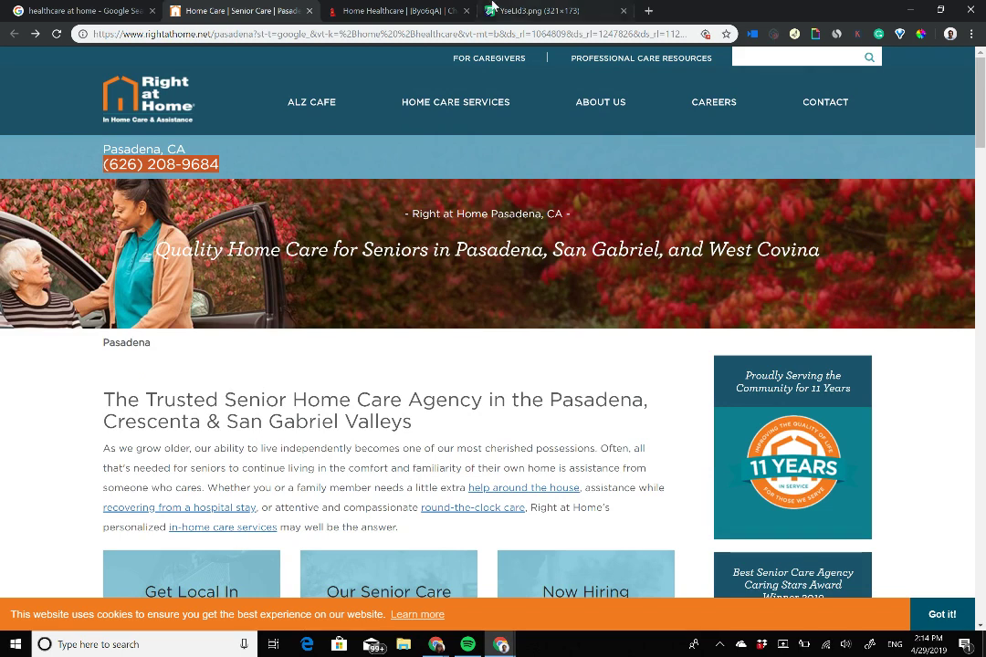
Enter "Welcome to Right at Home" in the hook gambit's first message bubble, with "Right at Home" in bold
{"action": "left_click", "coordinate": [388, 10]}
{"action": "left_click", "coordinate": [372, 197]}
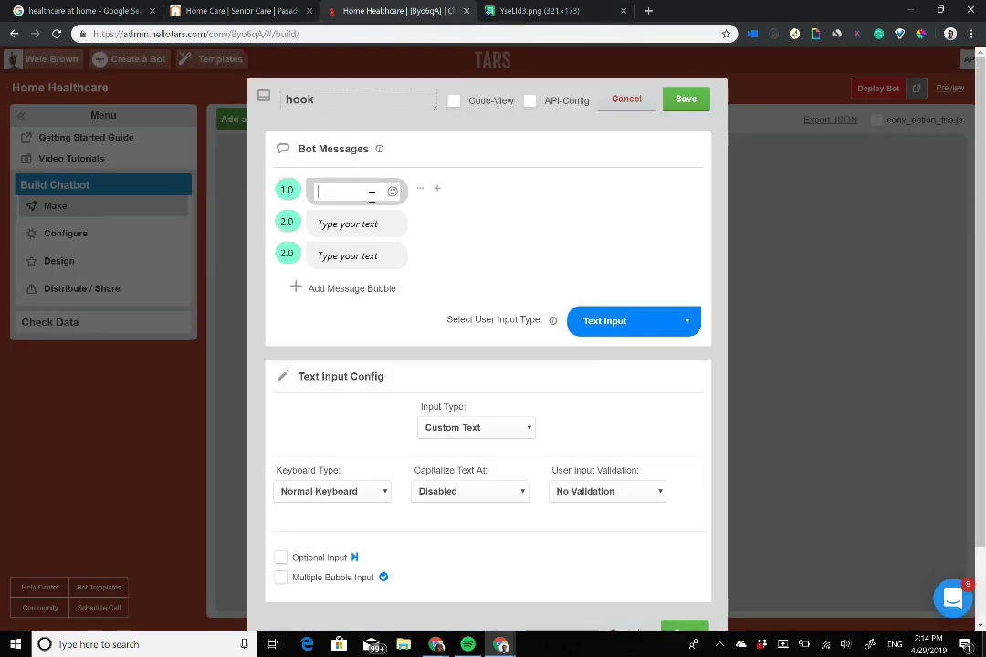
{"action": "left_click", "coordinate": [187, 11]}
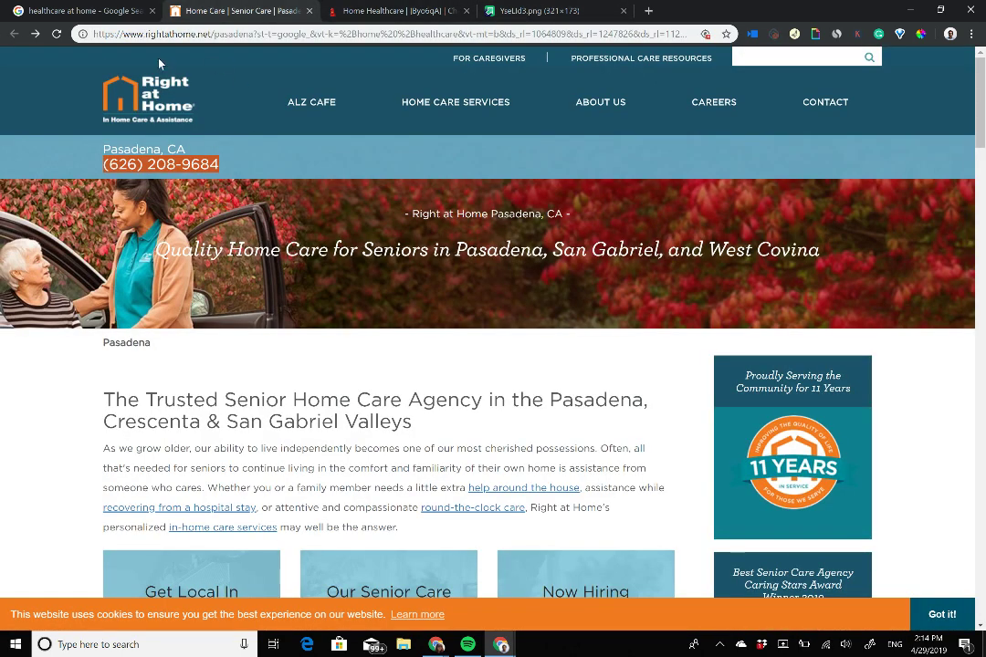
{"action": "left_click", "coordinate": [400, 9]}
{"action": "type", "text": "Welc"}
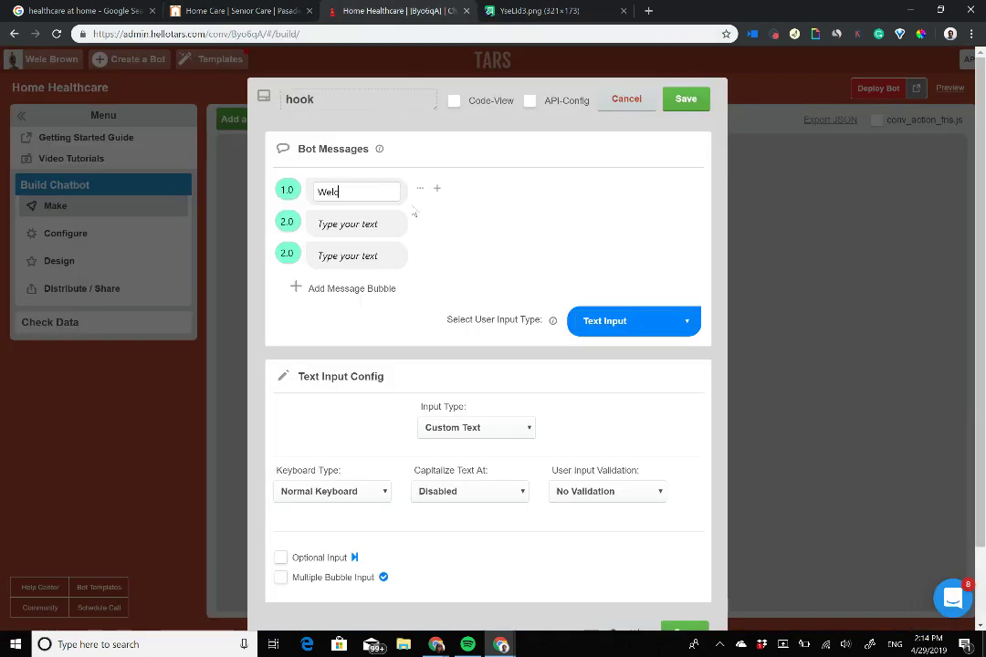
{"action": "type", "text": "ome to Right at Home"}
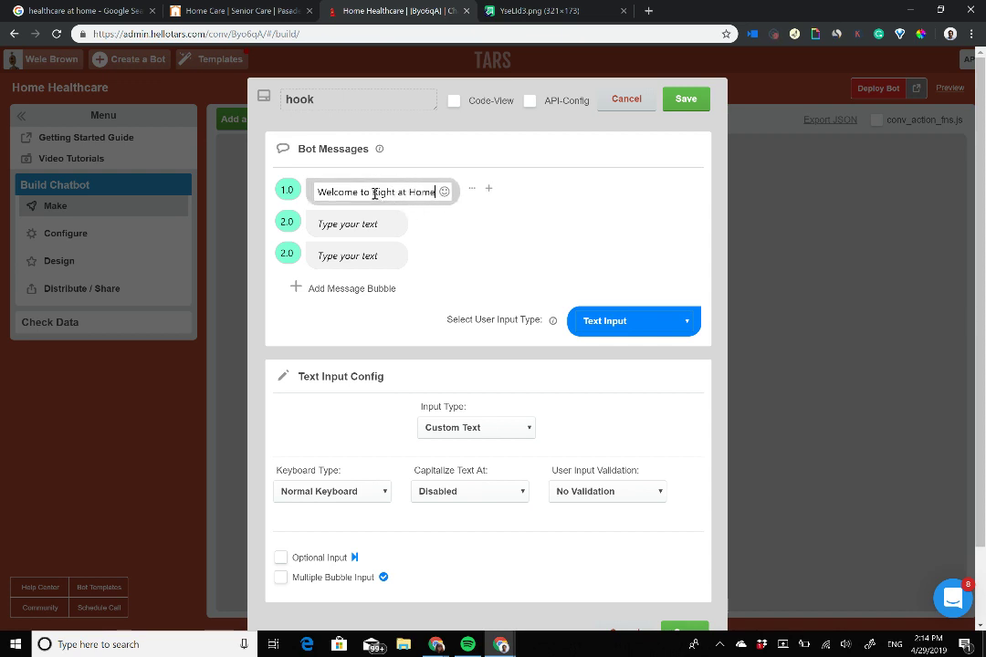
{"action": "left_click_drag", "start_coordinate": [372, 191], "coordinate": [440, 192]}
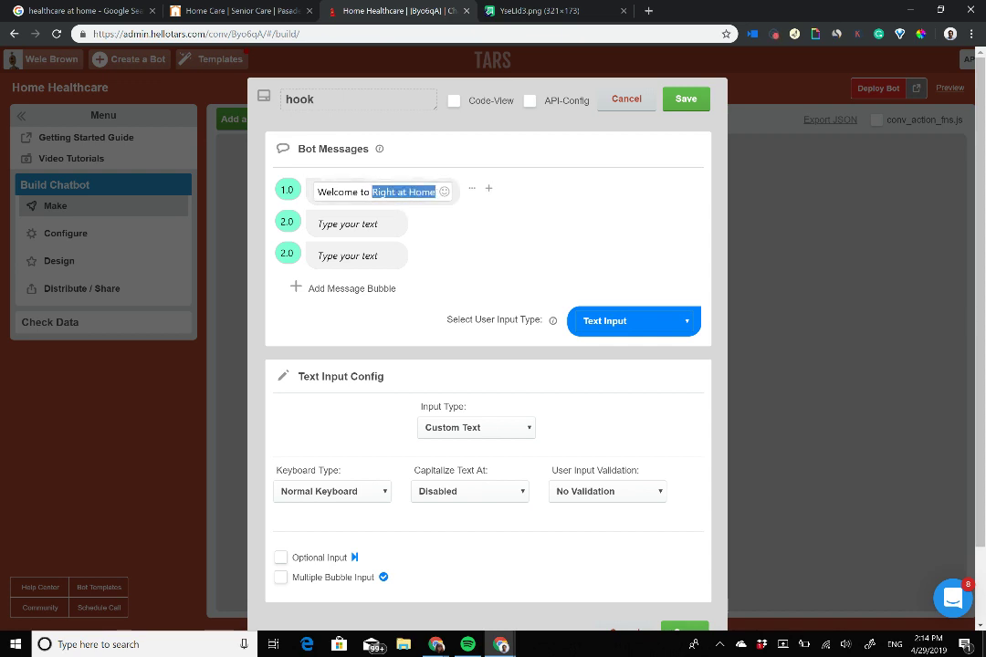
{"action": "key", "text": "ctrl+Tab"}
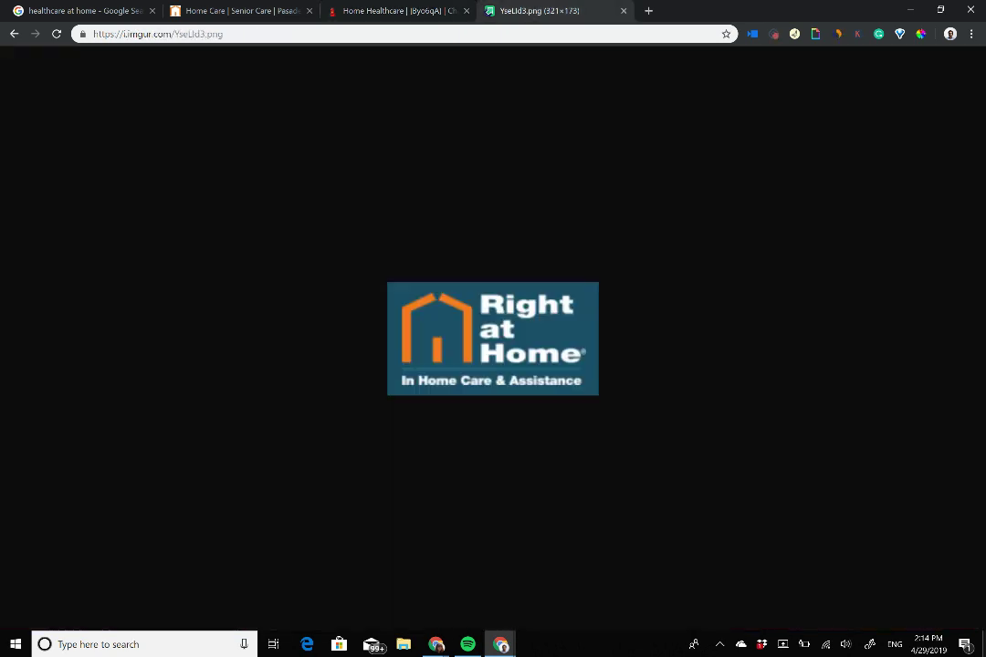
{"action": "right_click", "coordinate": [520, 334]}
{"action": "left_click", "coordinate": [562, 390]}
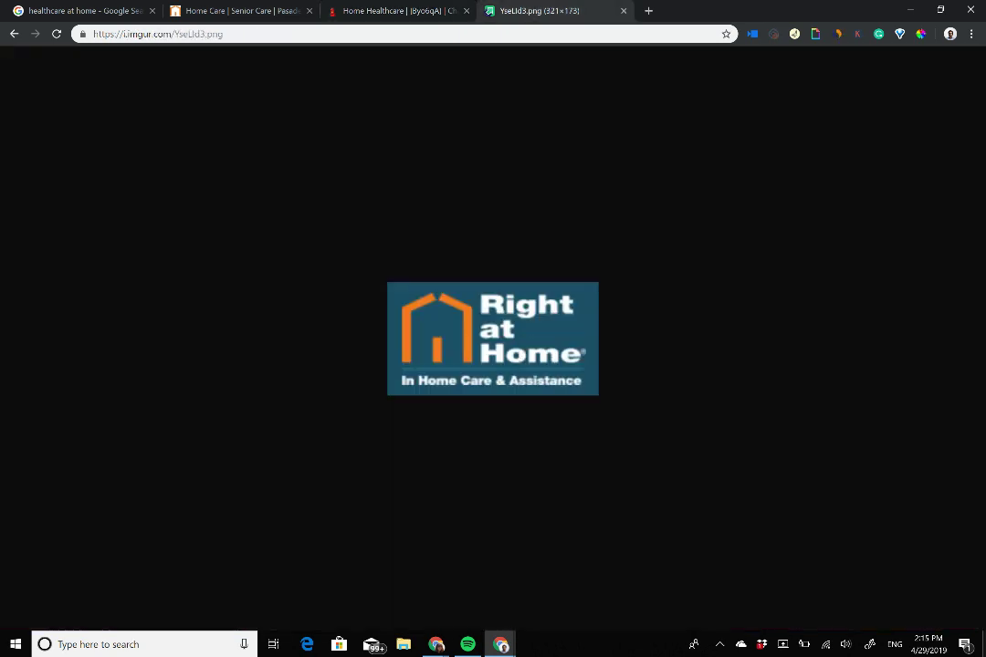
{"action": "left_click", "coordinate": [392, 10]}
{"action": "left_click", "coordinate": [493, 188]}
{"action": "left_click", "coordinate": [511, 189]}
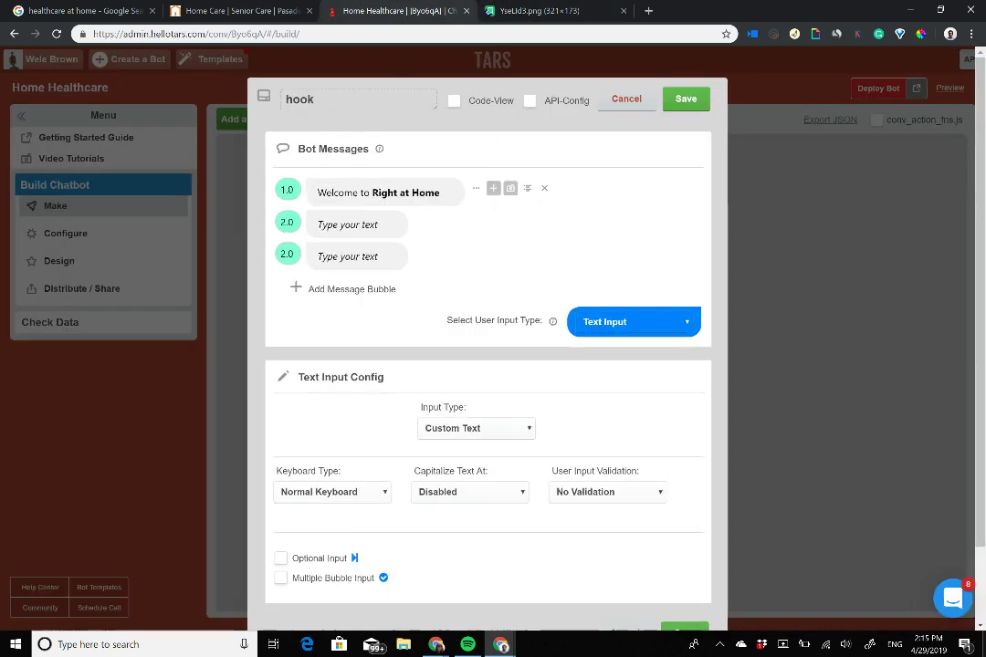
{"action": "left_click", "coordinate": [413, 275]}
{"action": "key", "text": "ctrl+v"}
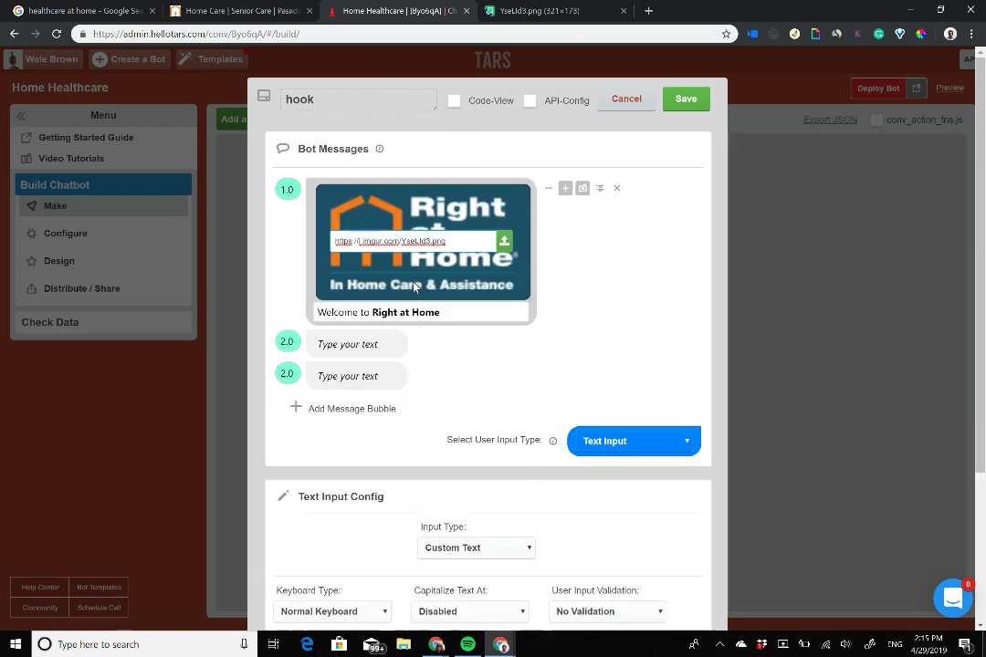
Copy the sentence starting "Whether you or a family member needs" from the Right at Home page into the second message bubble
{"action": "left_click", "coordinate": [347, 344]}
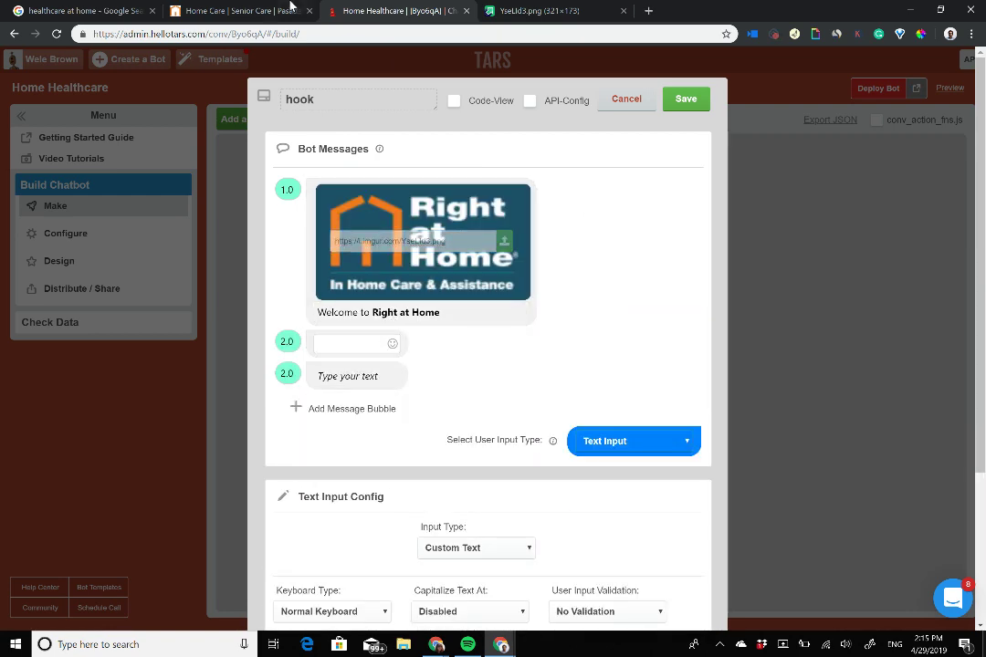
{"action": "left_click", "coordinate": [247, 10]}
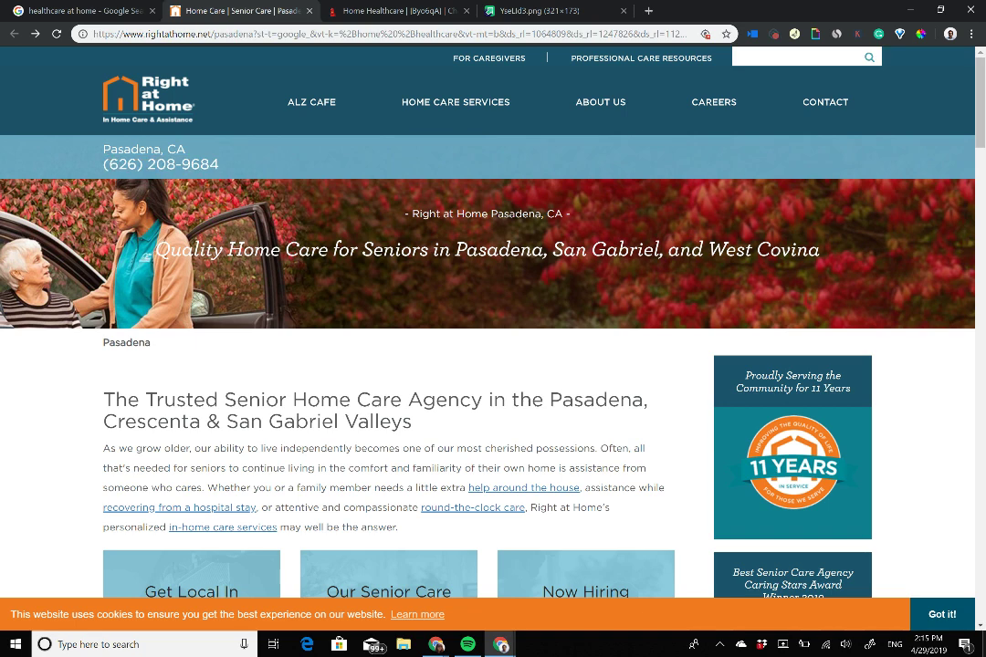
{"action": "left_click_drag", "start_coordinate": [207, 488], "coordinate": [398, 528]}
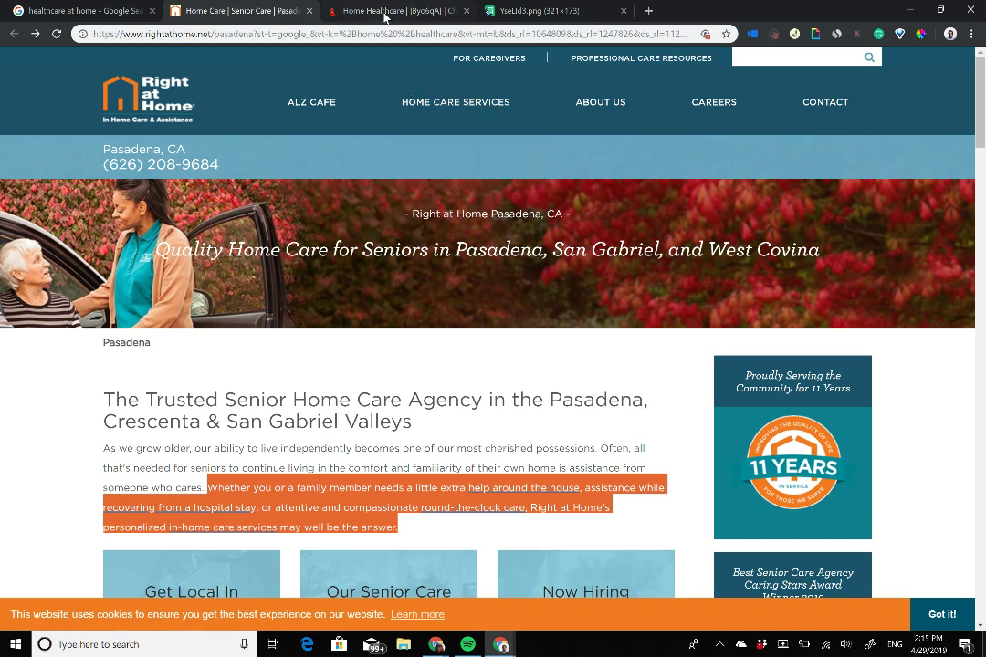
{"action": "left_click", "coordinate": [347, 11]}
{"action": "key", "text": "ctrl+v"}
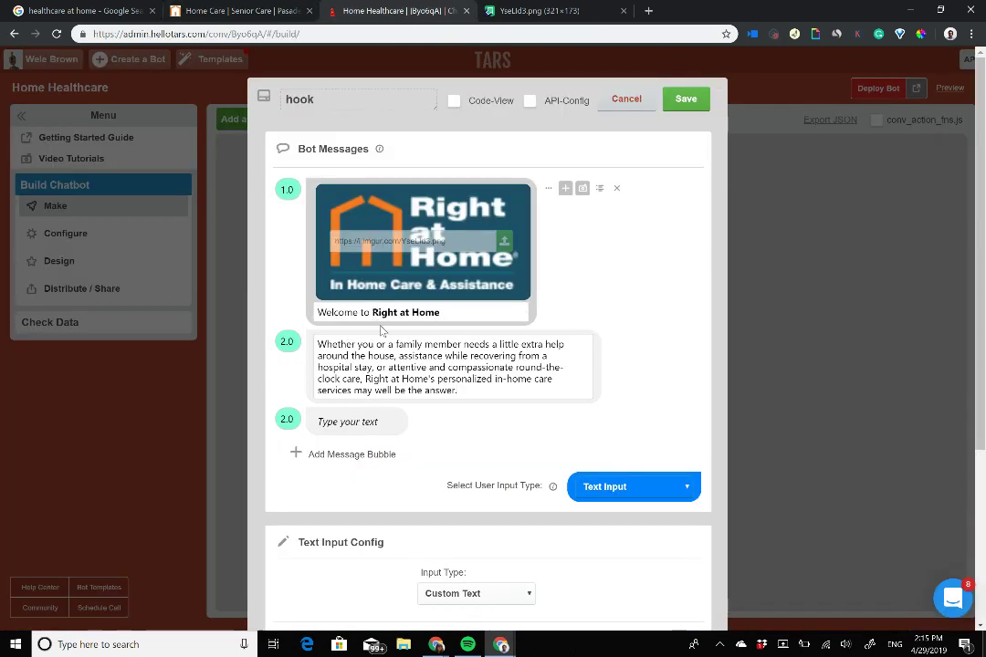
Replace the second message's closing clause about Right at Home's personalized in-home care services with "we can help."
{"action": "left_click_drag", "start_coordinate": [456, 390], "coordinate": [311, 332]}
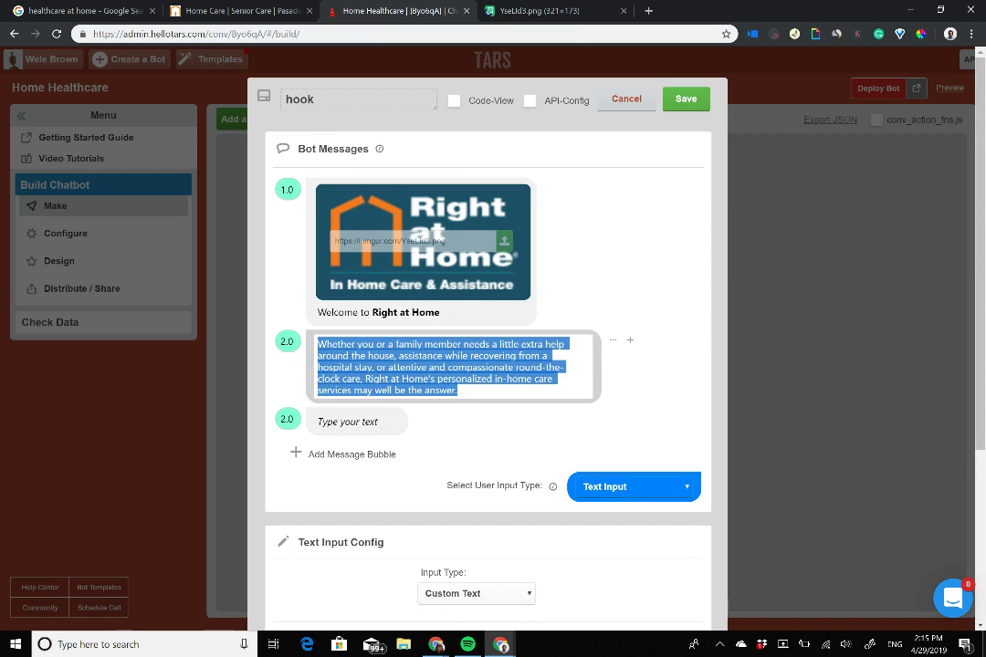
{"action": "left_click", "coordinate": [318, 345]}
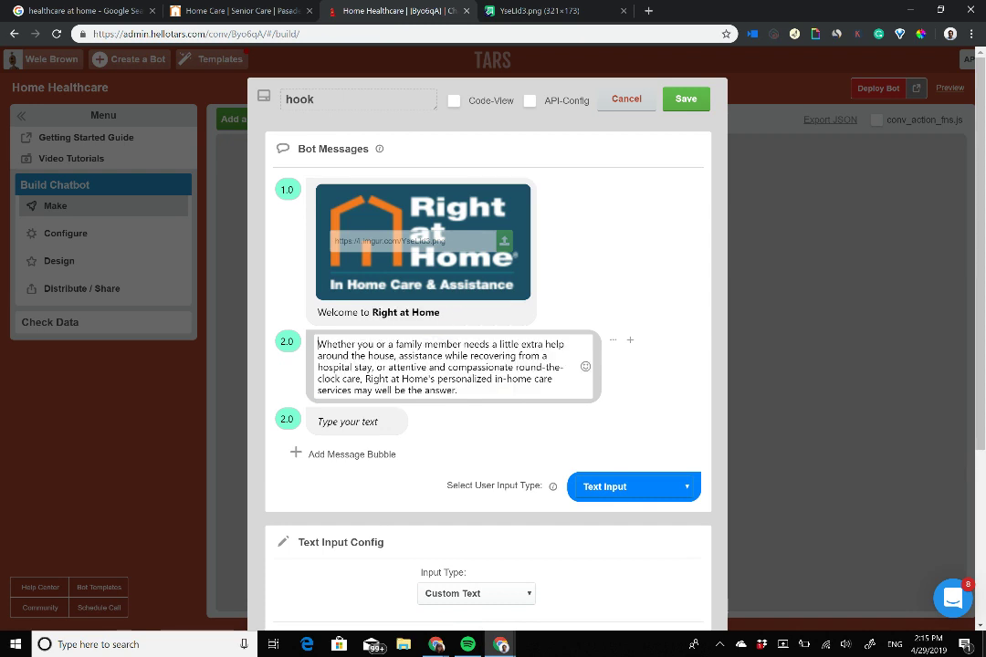
{"action": "left_click_drag", "start_coordinate": [318, 345], "coordinate": [549, 356]}
{"action": "left_click", "coordinate": [494, 308]}
{"action": "left_click_drag", "start_coordinate": [365, 379], "coordinate": [444, 379]}
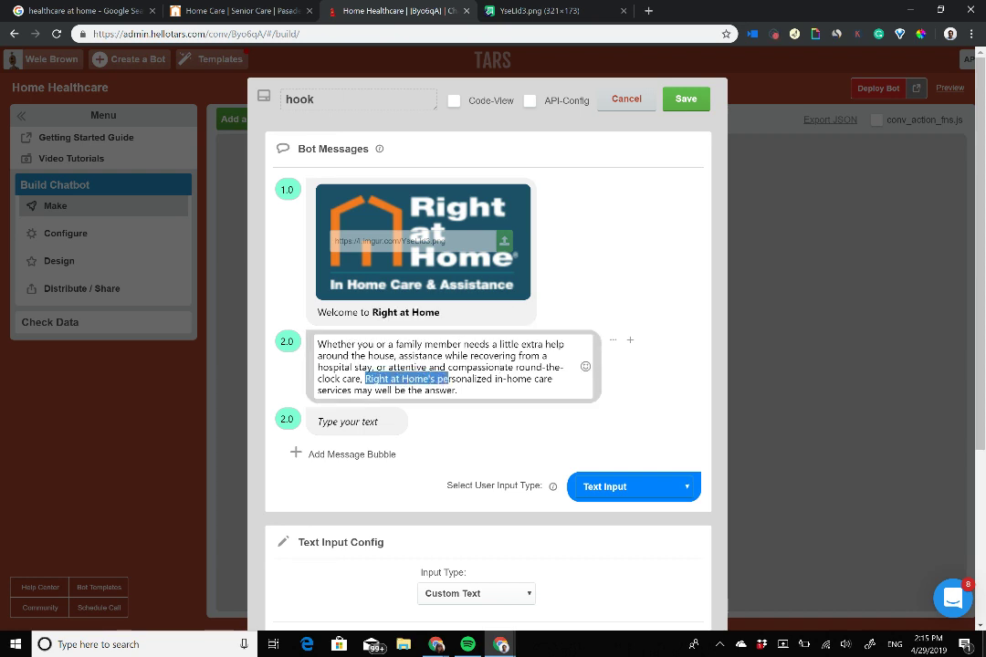
{"action": "left_click_drag", "start_coordinate": [368, 312], "coordinate": [440, 312]}
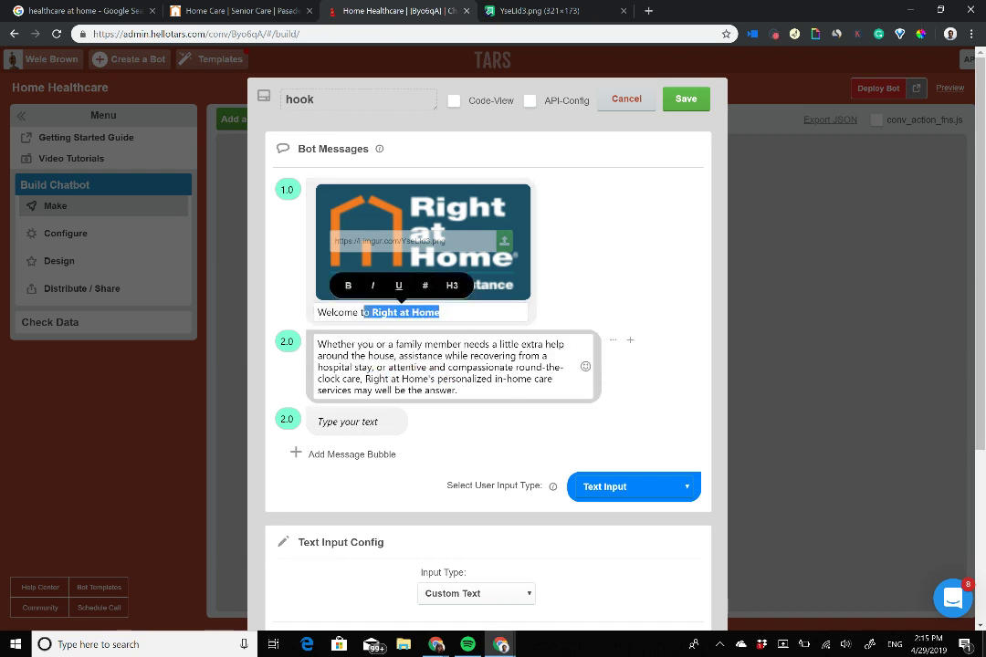
{"action": "left_click", "coordinate": [494, 384]}
{"action": "left_click_drag", "start_coordinate": [365, 379], "coordinate": [457, 390]}
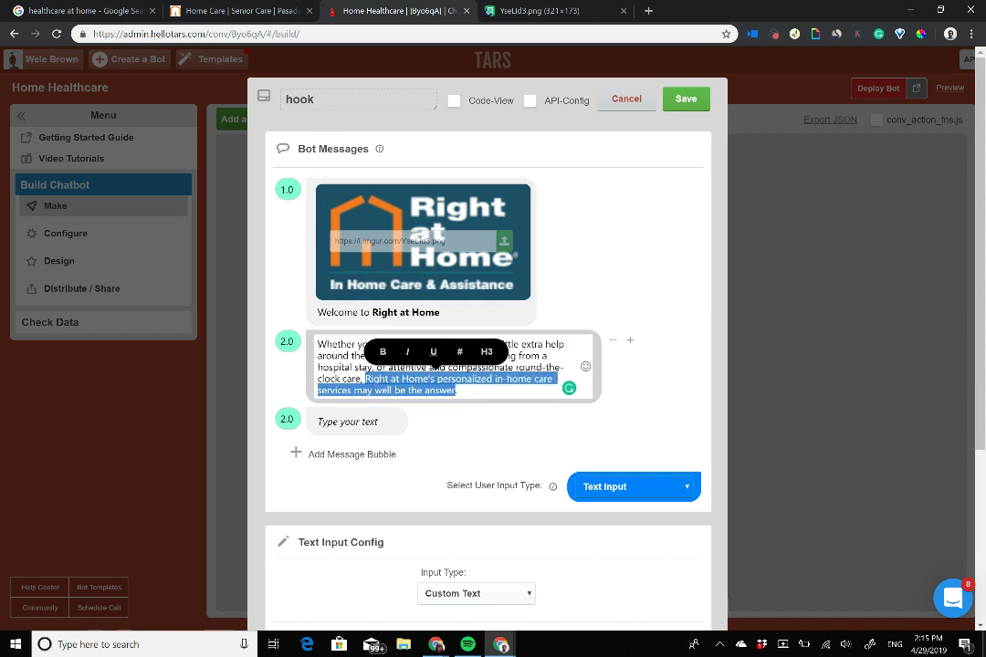
{"action": "type", "text": "we can help"}
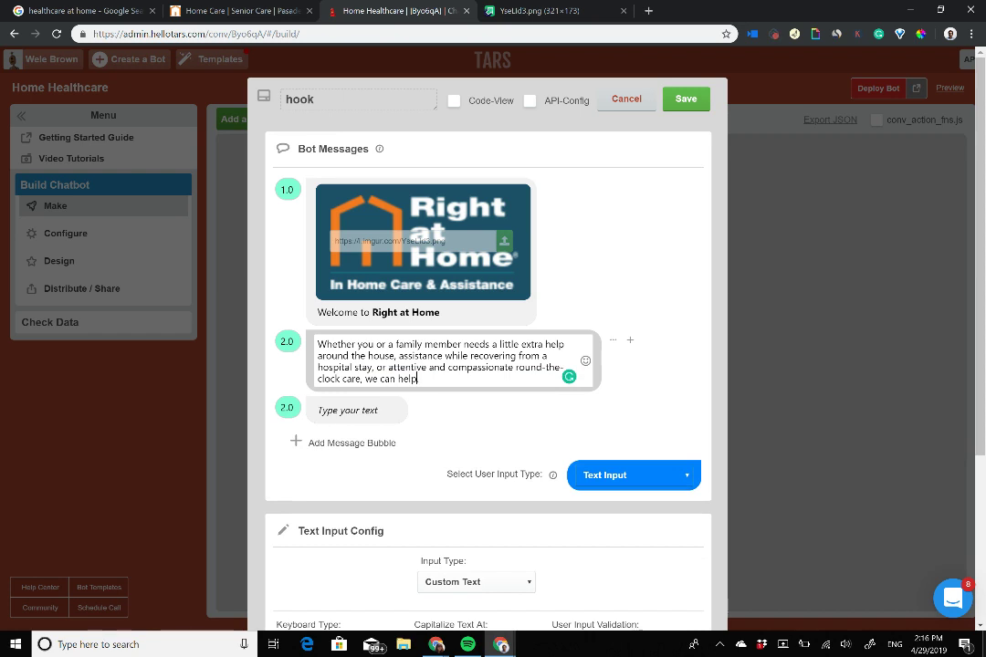
{"action": "type", "text": "."}
Remove "attentive and" from the second message and reword its opening to "Whether you need a little extra help"
{"action": "left_click_drag", "start_coordinate": [389, 367], "coordinate": [445, 367]}
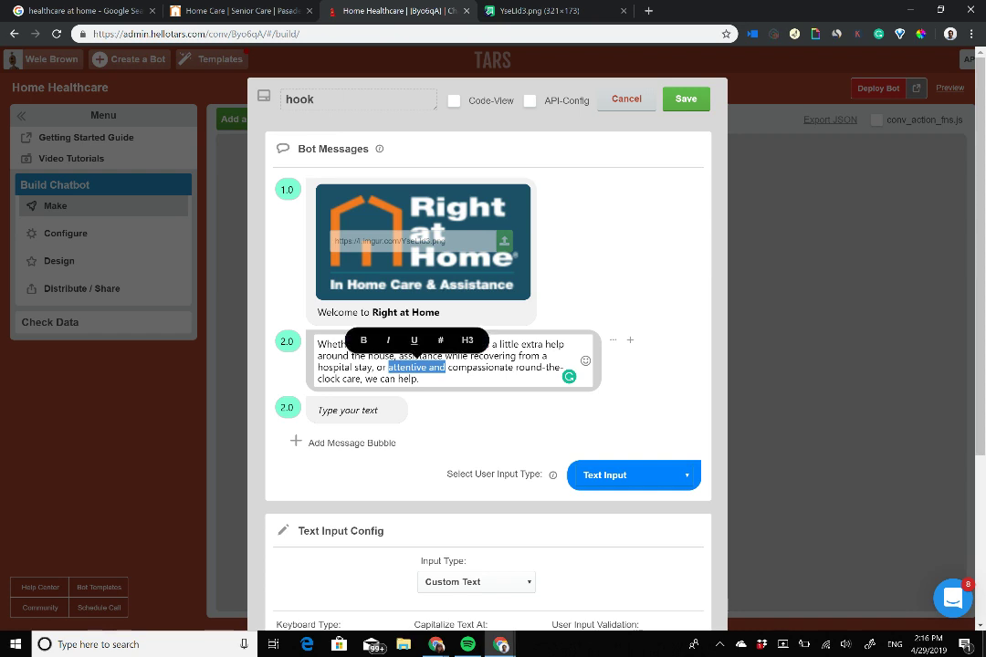
{"action": "key", "text": "BackSpace"}
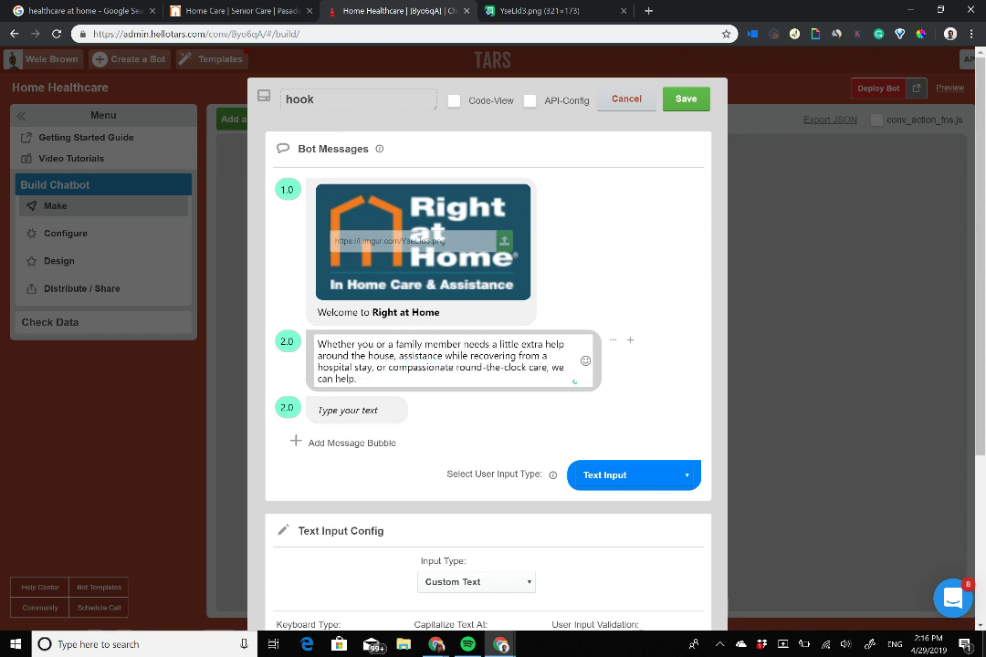
{"action": "left_click_drag", "start_coordinate": [358, 345], "coordinate": [497, 346]}
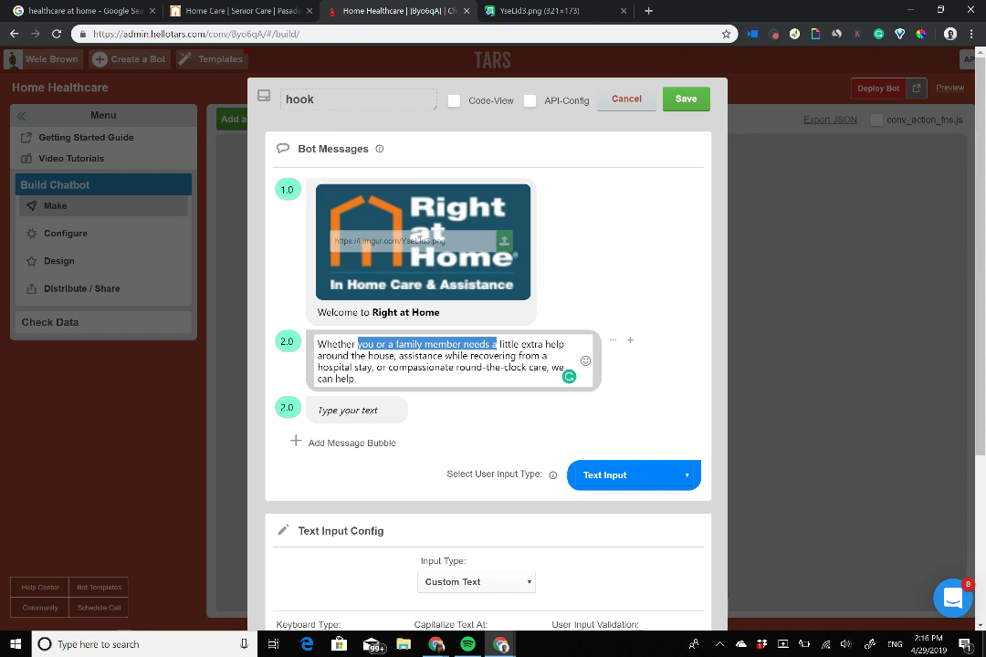
{"action": "type", "text": "it'"}
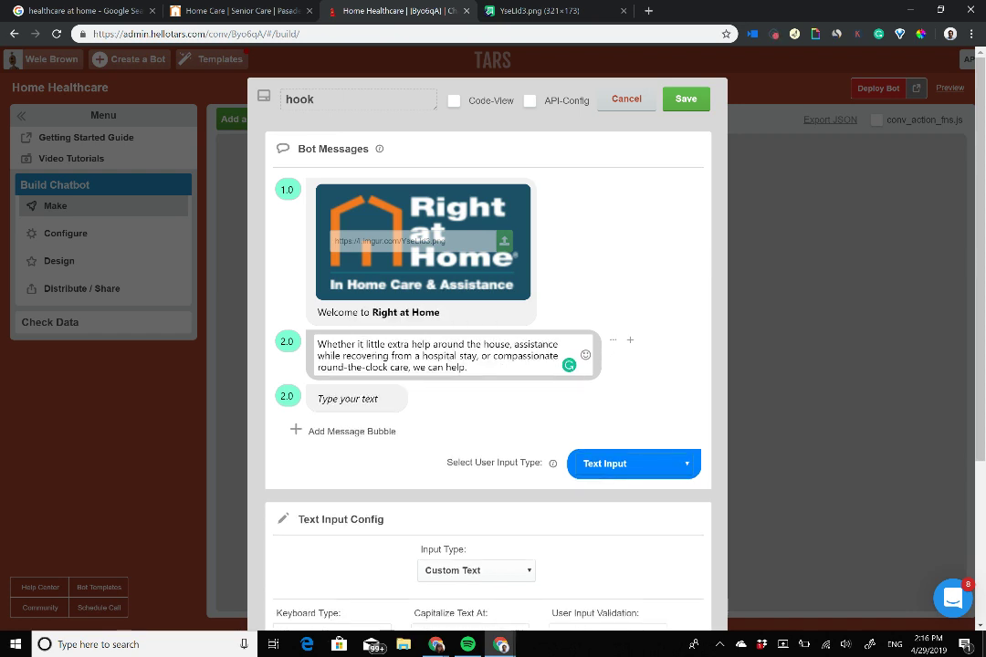
{"action": "type", "text": "s"}
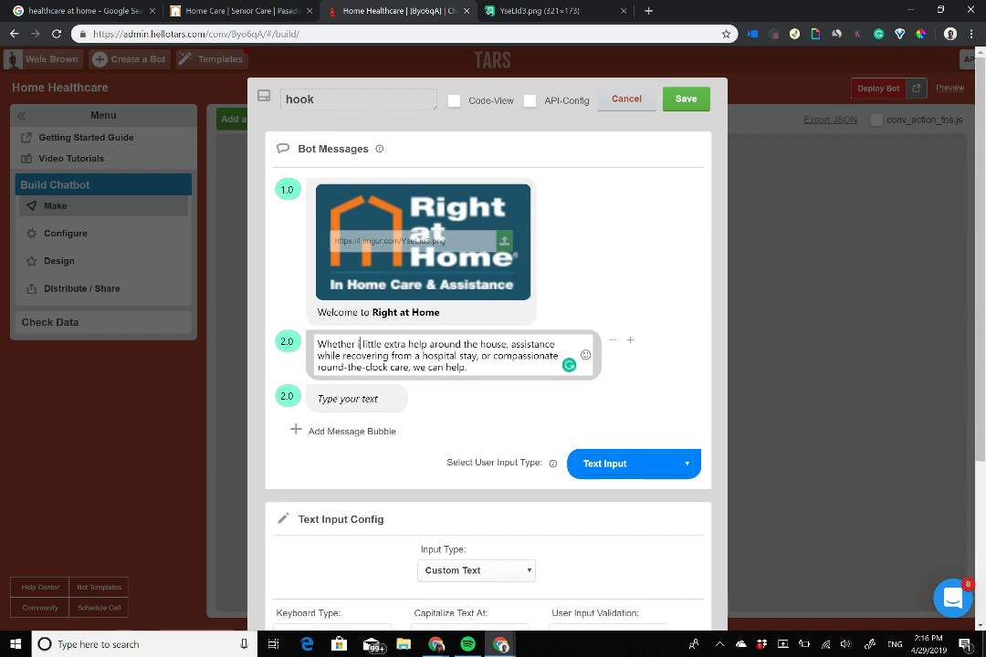
{"action": "key", "text": "BackSpace"}
{"action": "key", "text": "BackSpace"}
{"action": "key", "text": "BackSpace"}
{"action": "key", "text": "BackSpace"}
{"action": "type", "text": "you need a"}
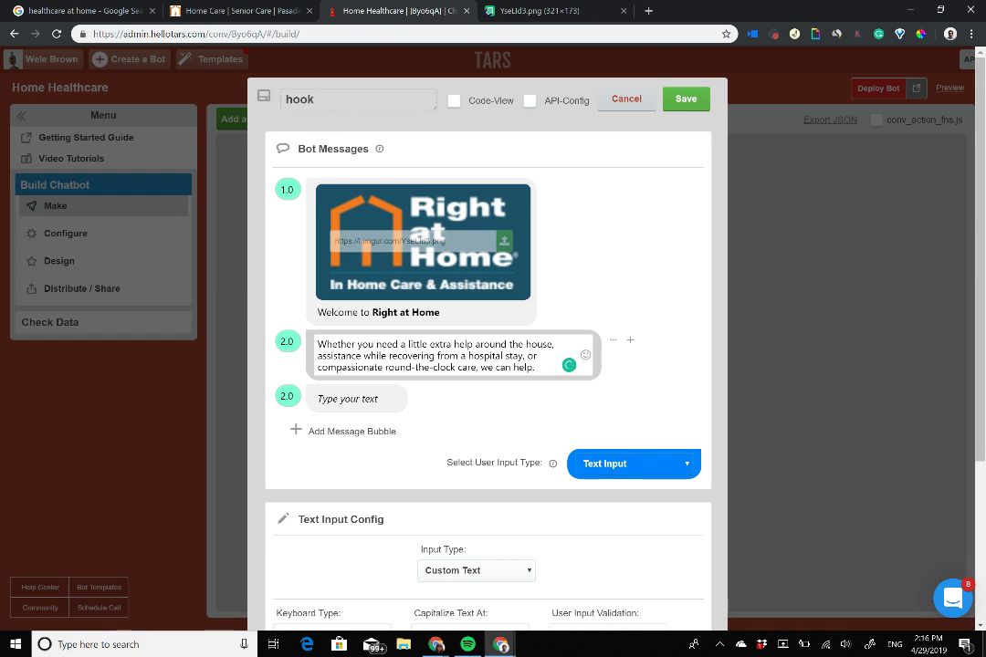
Make "we can help." bold in the second message and review the text of the first two bubbles
{"action": "left_click_drag", "start_coordinate": [482, 367], "coordinate": [537, 367]}
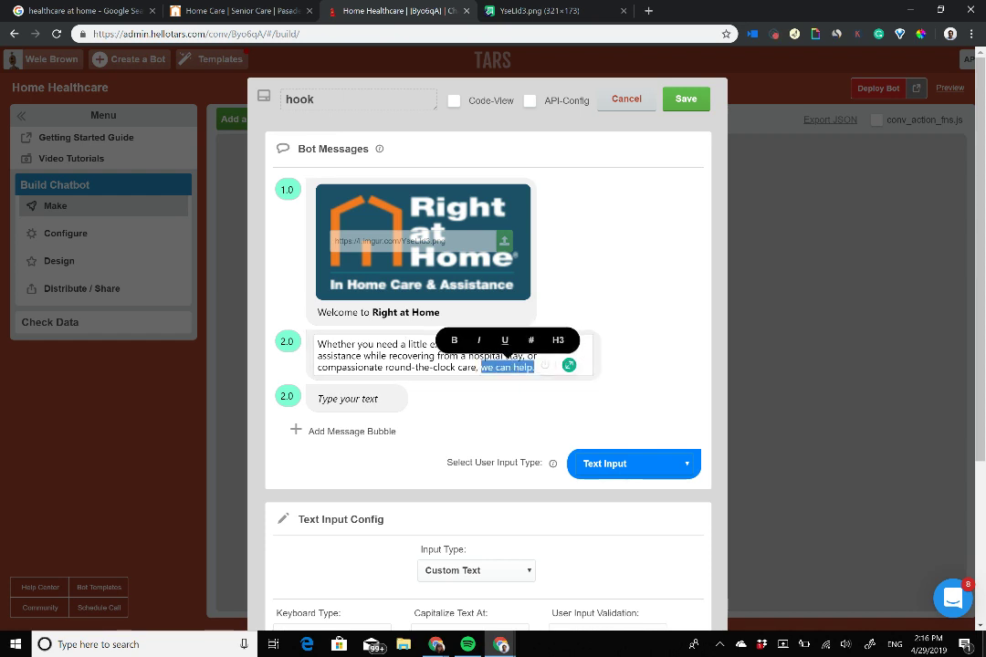
{"action": "left_click", "coordinate": [356, 398]}
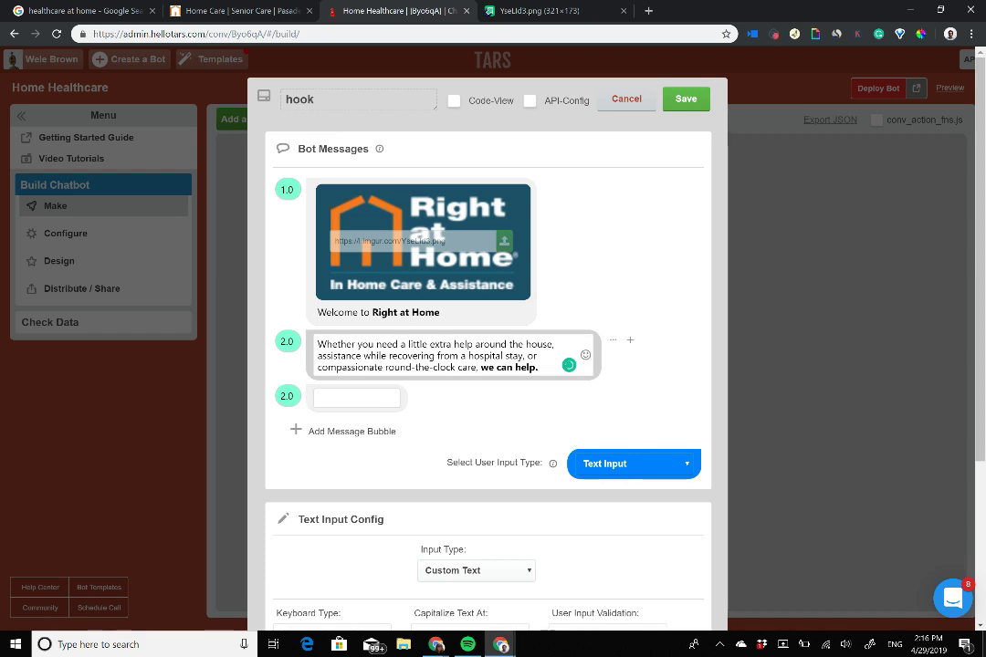
{"action": "left_click_drag", "start_coordinate": [540, 368], "coordinate": [318, 344]}
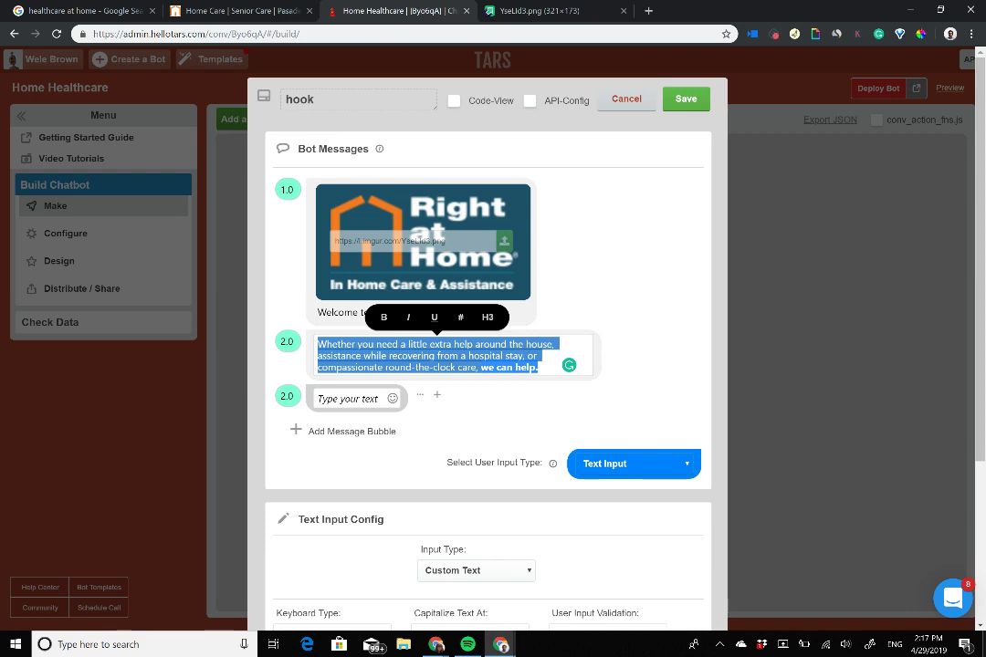
{"action": "left_click", "coordinate": [343, 398]}
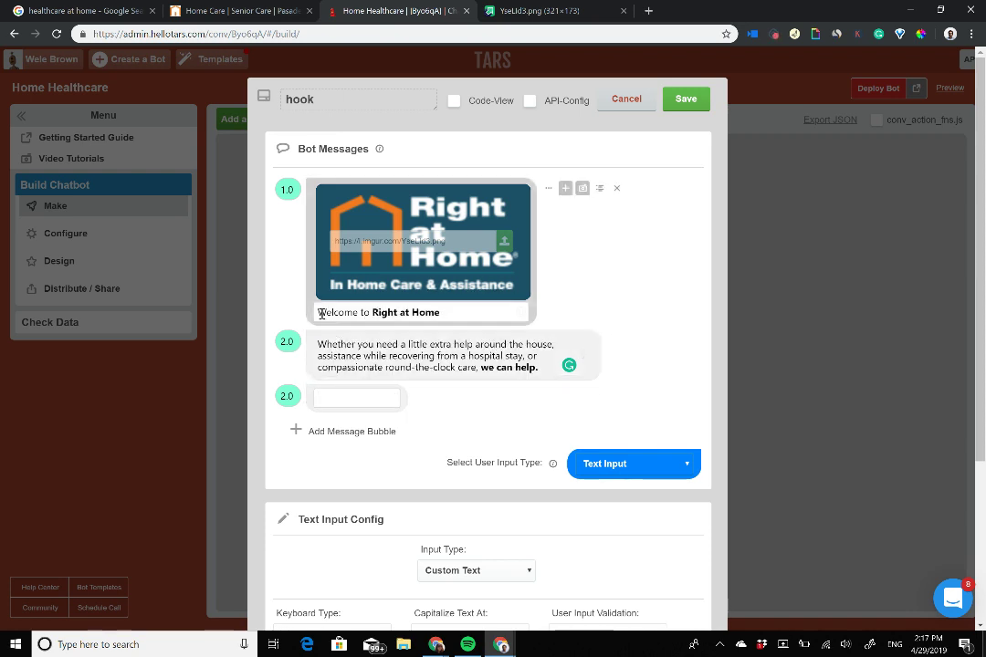
{"action": "triple_click", "coordinate": [438, 355]}
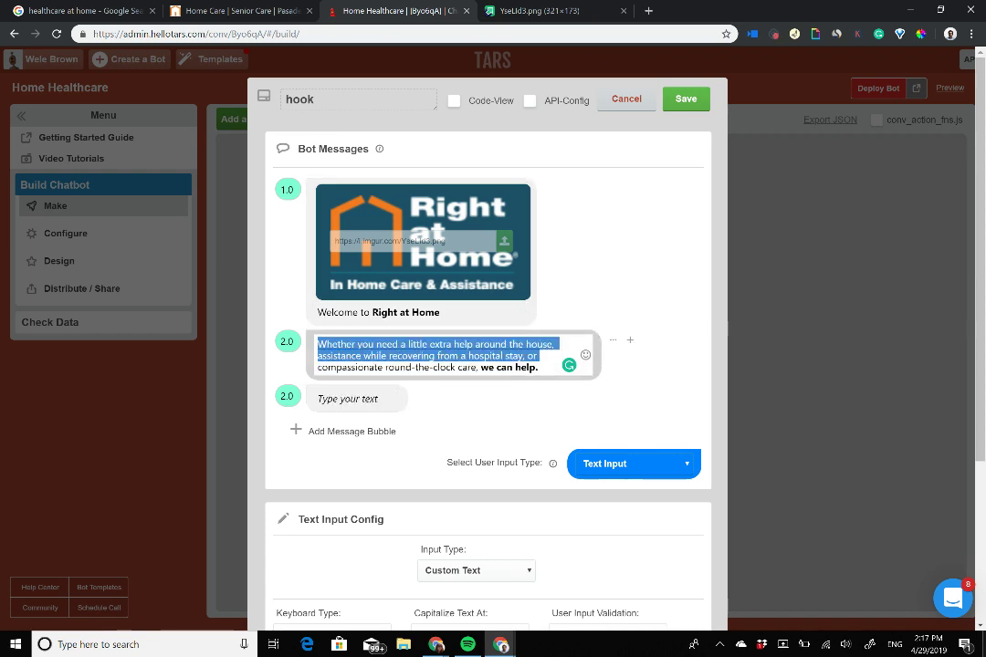
{"action": "triple_click", "coordinate": [350, 314]}
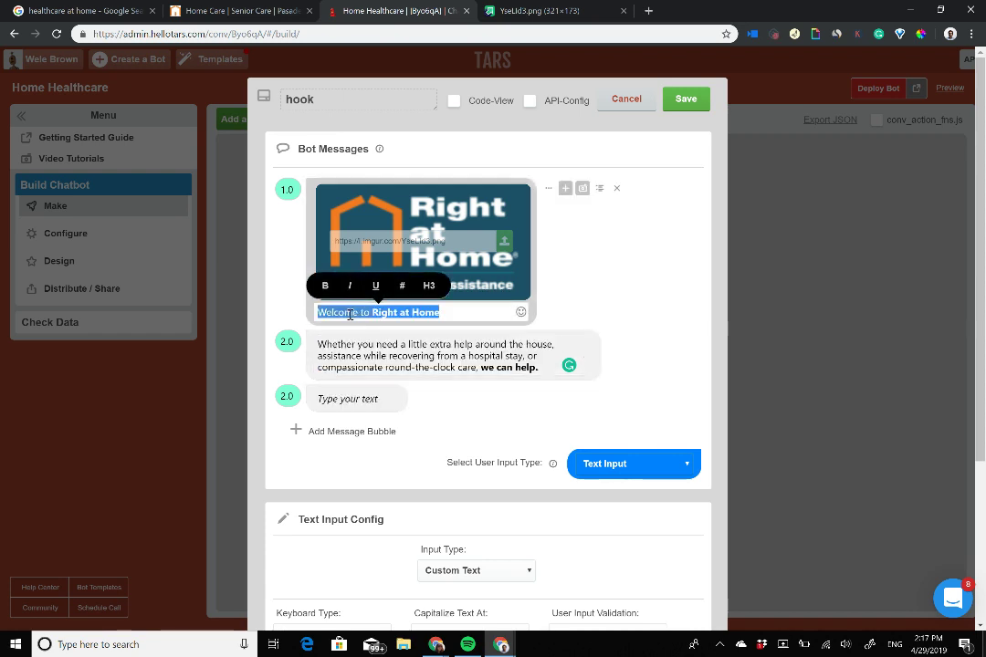
{"action": "left_click", "coordinate": [348, 399]}
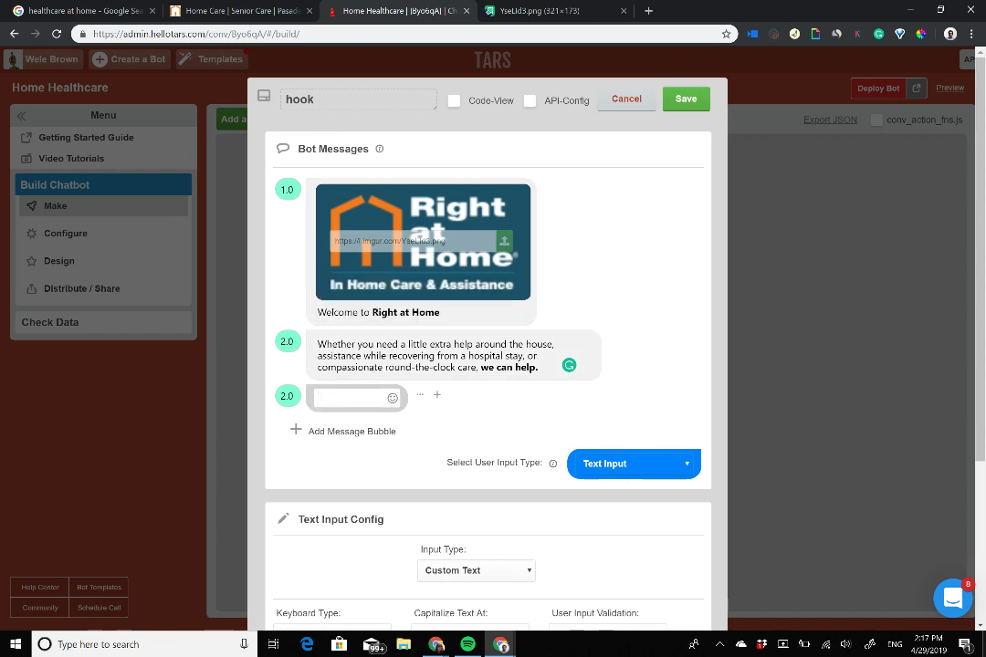
{"action": "key", "text": "Return"}
{"action": "key", "text": "Return"}
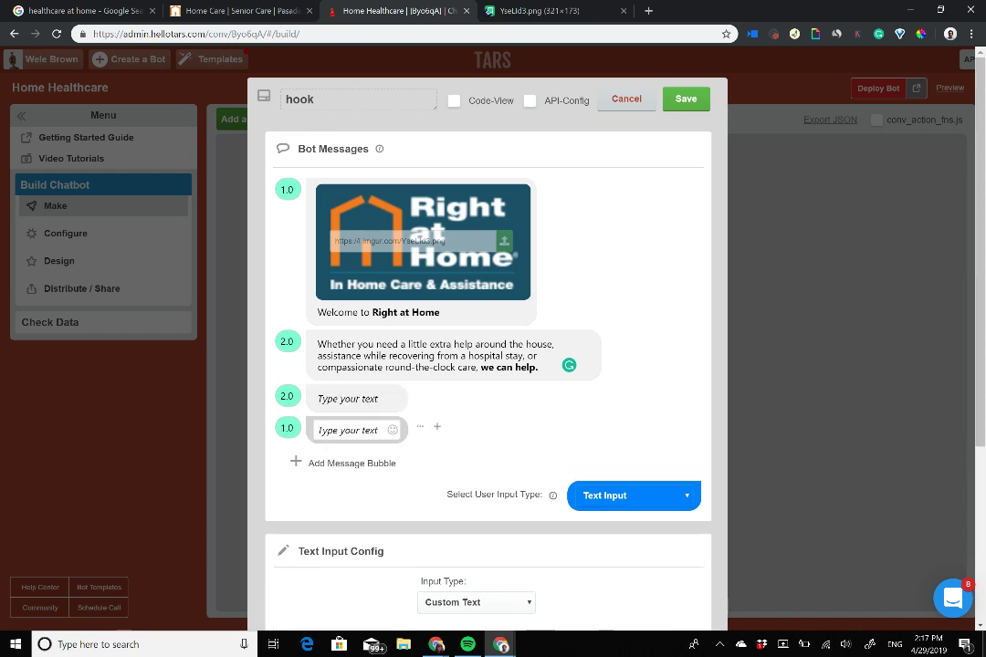
{"action": "left_click", "coordinate": [351, 495]}
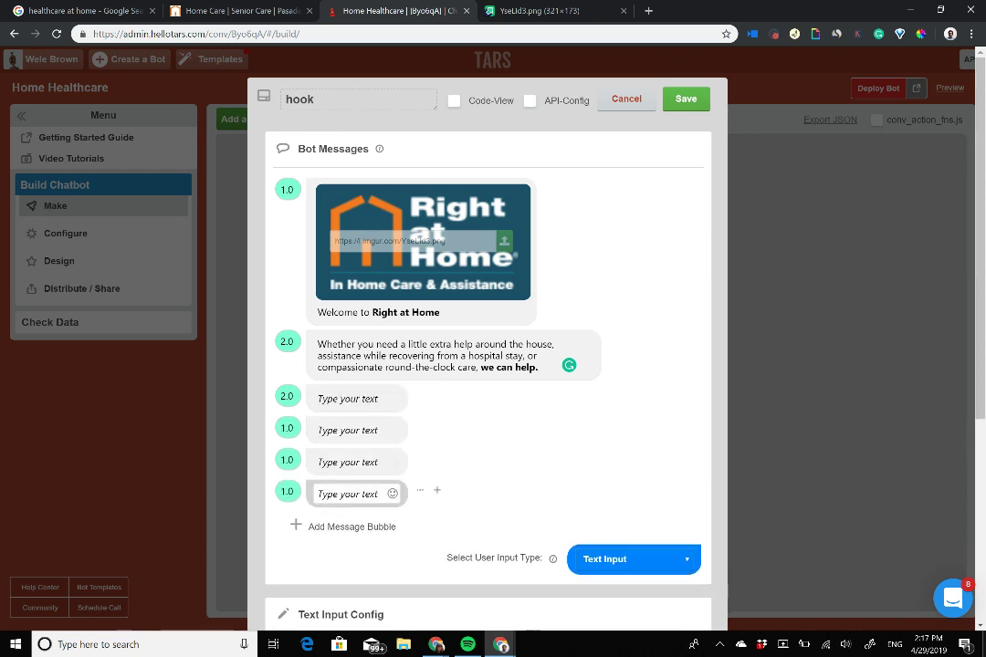
{"action": "left_click", "coordinate": [437, 490]}
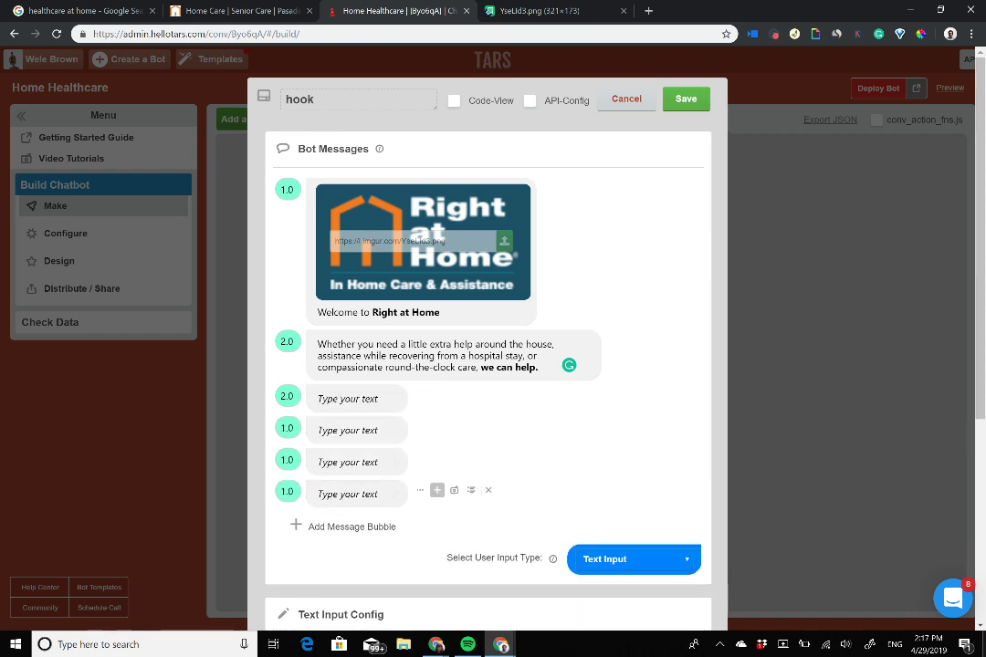
{"action": "left_click", "coordinate": [489, 490]}
{"action": "left_click", "coordinate": [438, 458]}
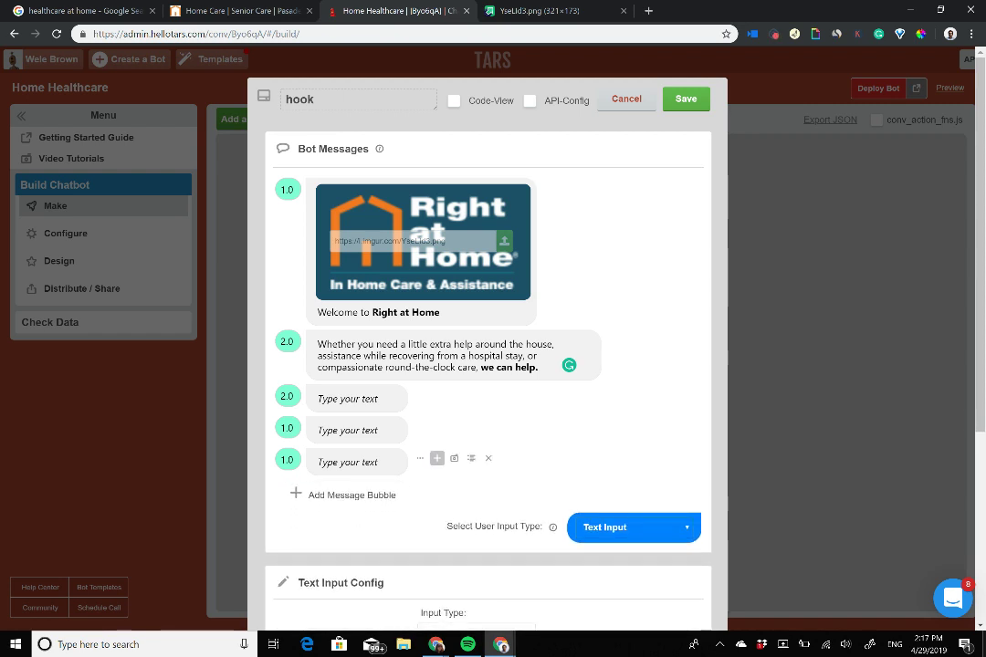
{"action": "left_click", "coordinate": [488, 459]}
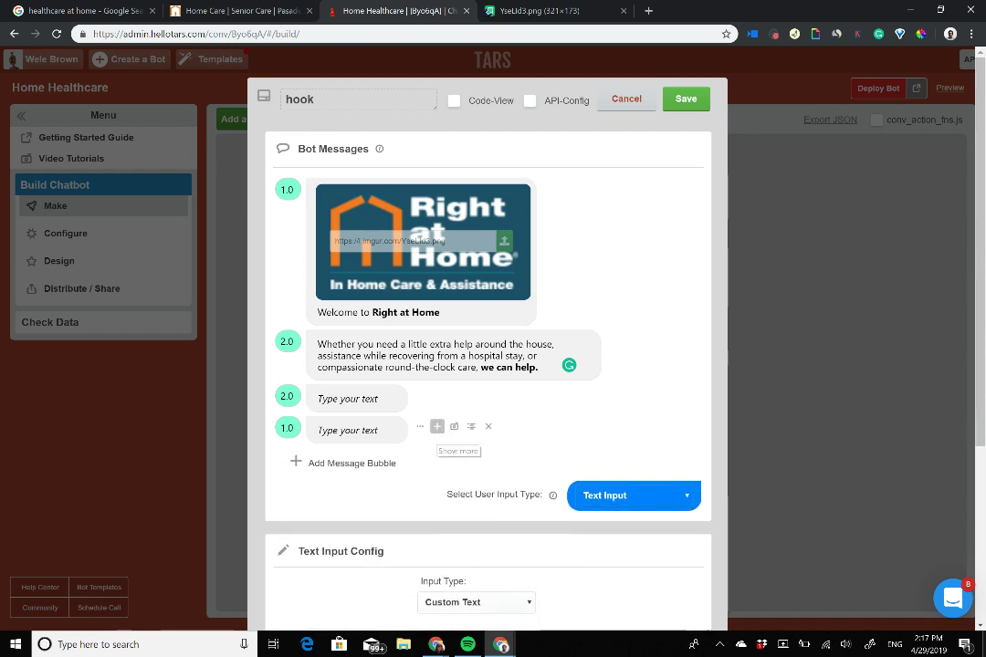
{"action": "left_click", "coordinate": [489, 426]}
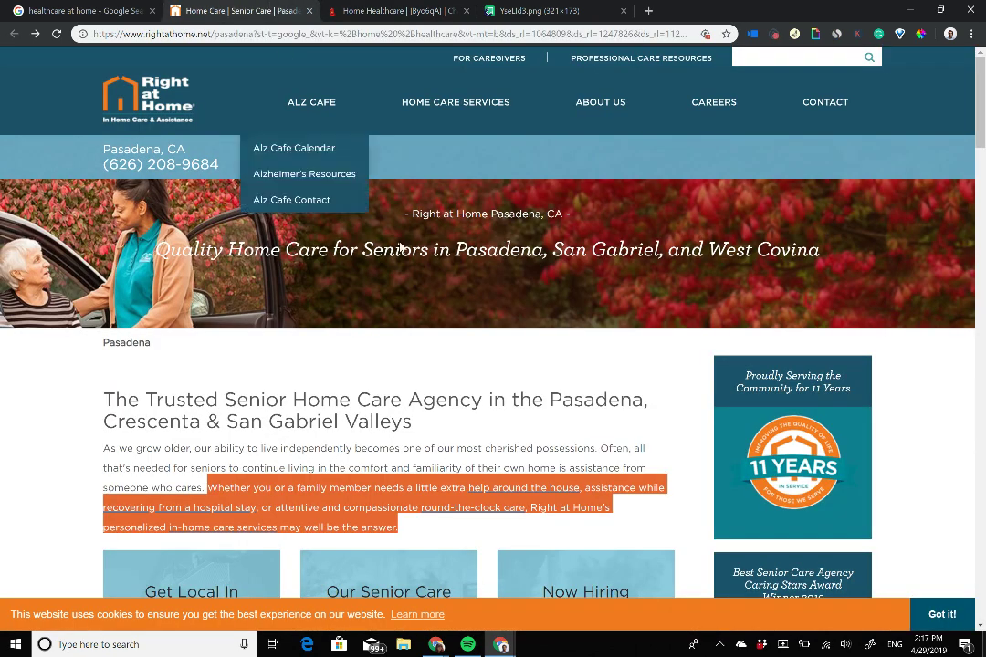
Review the Right at Home landing page alongside the hook gambit's message bubbles and text input settings
{"action": "left_click", "coordinate": [240, 11]}
{"action": "left_click", "coordinate": [374, 12]}
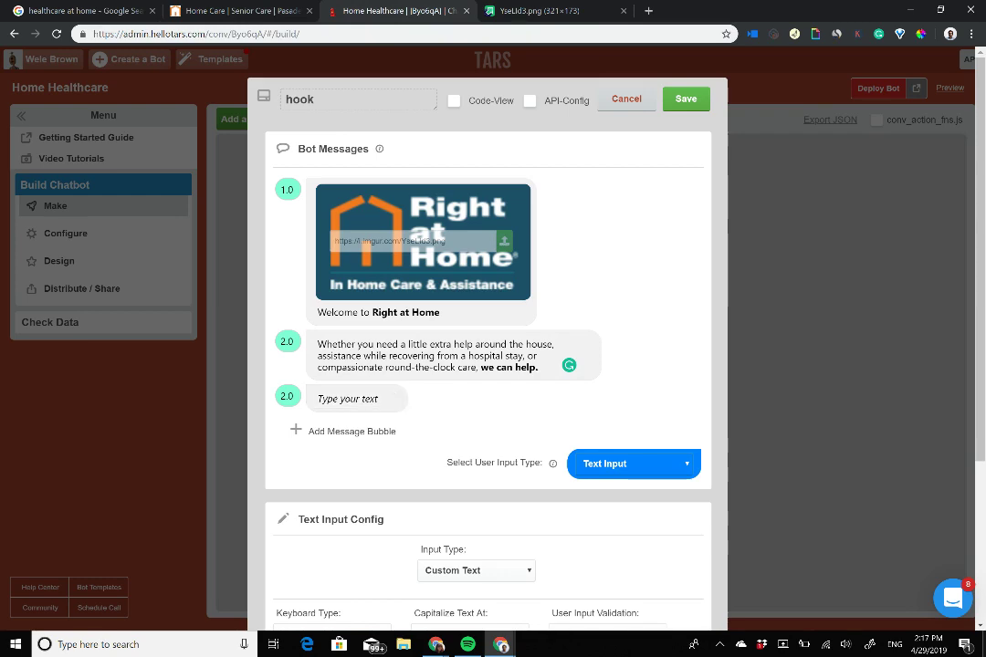
{"action": "scroll", "coordinate": [488, 365], "scroll_direction": "down", "scroll_amount": 2}
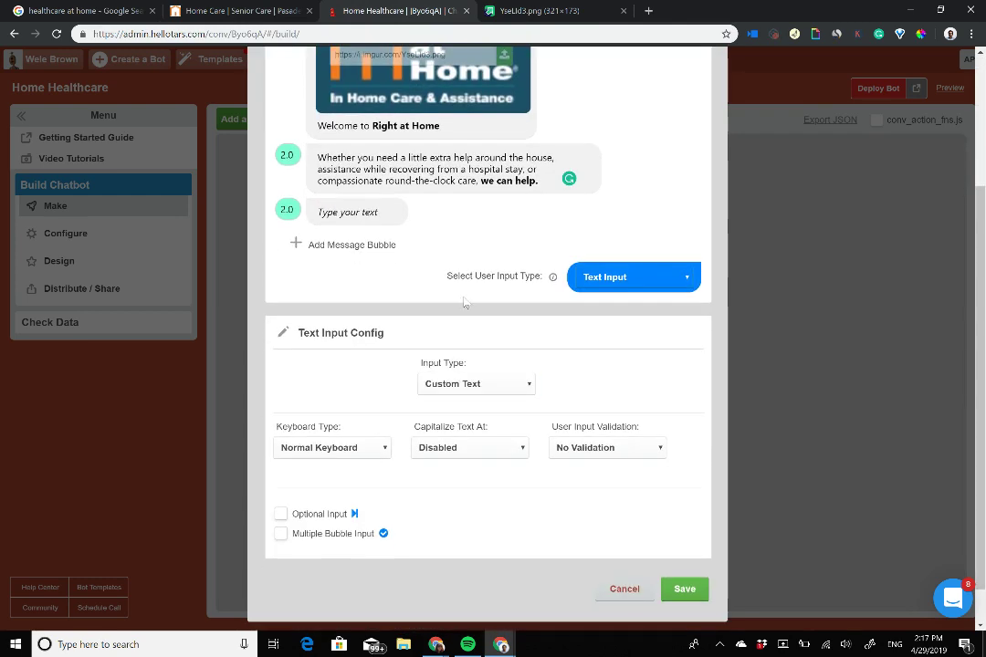
{"action": "scroll", "coordinate": [376, 238], "scroll_direction": "up", "scroll_amount": 2}
{"action": "left_click", "coordinate": [351, 398]}
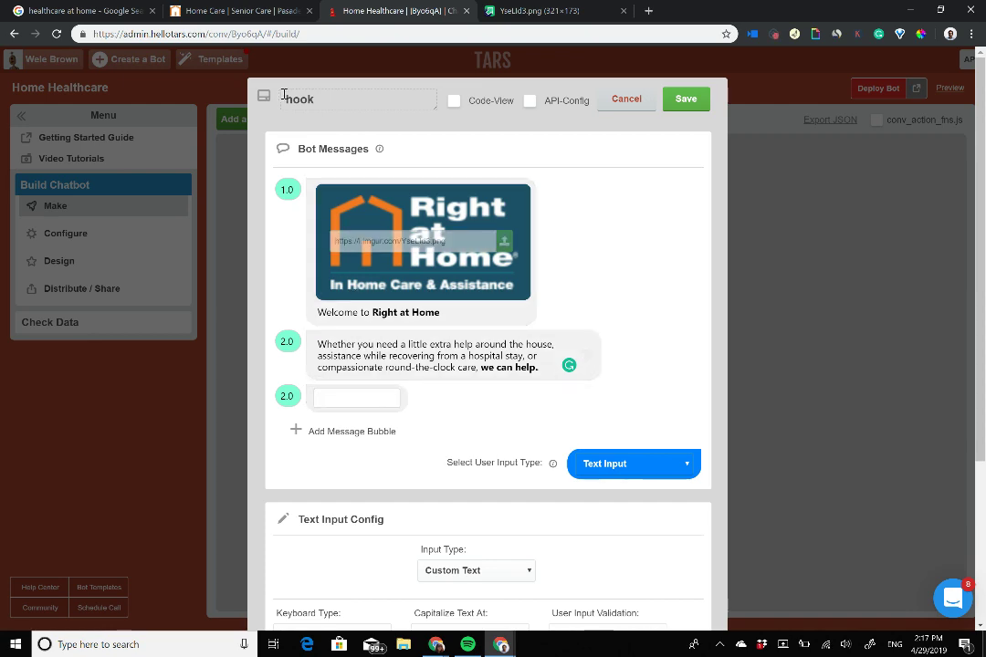
{"action": "left_click", "coordinate": [277, 18]}
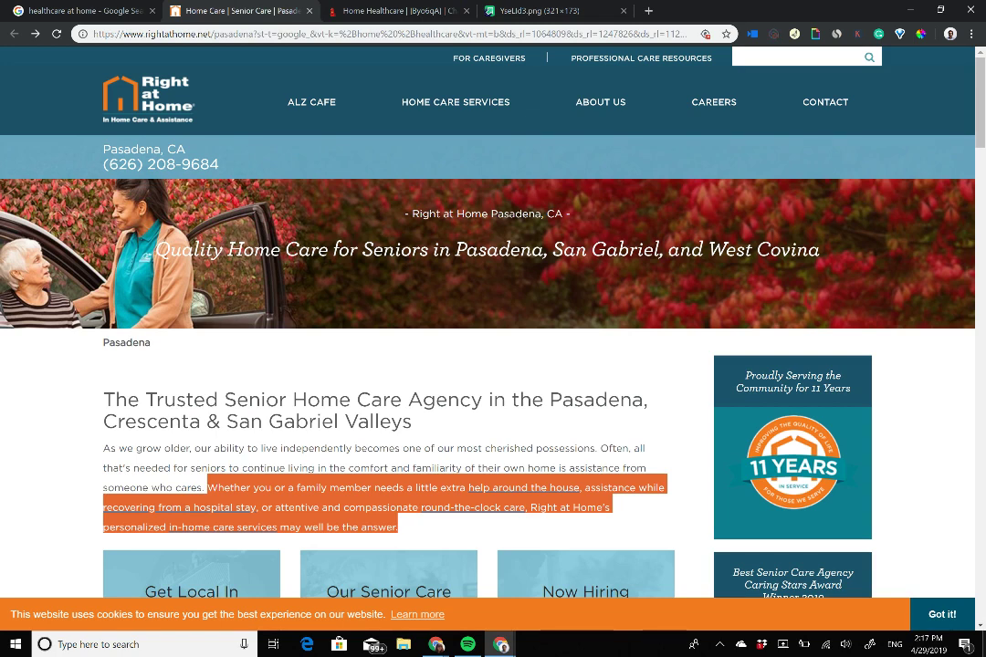
{"action": "left_click", "coordinate": [398, 11]}
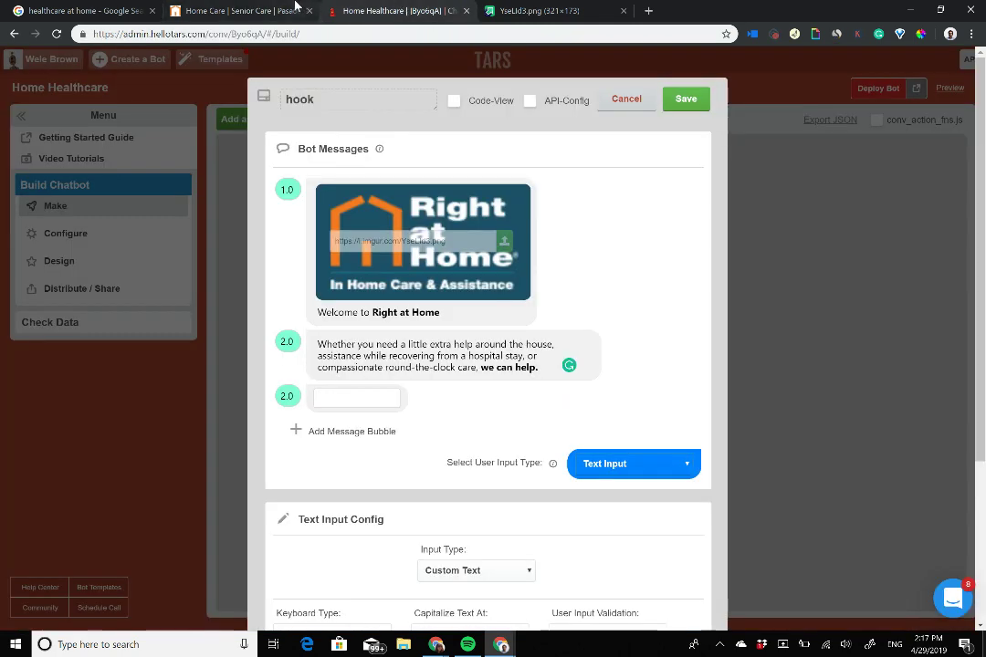
{"action": "left_click", "coordinate": [295, 7]}
{"action": "left_click", "coordinate": [325, 7]}
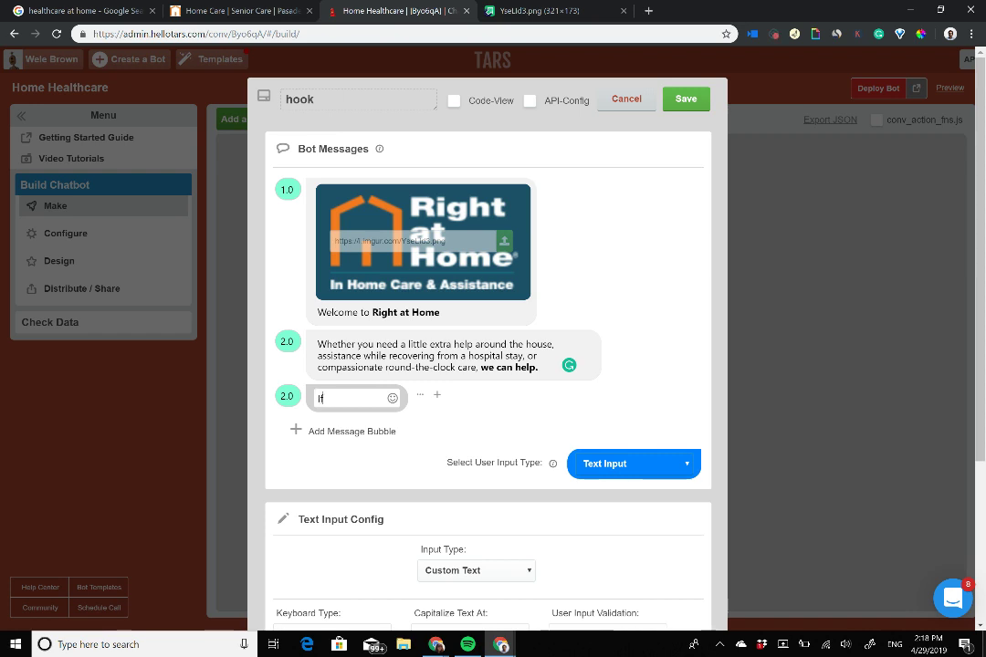
Write the third message as "If you'd like, we can schedule you for a FREE consultation with one of our experts who can answer your questions"
{"action": "type", "text": "you'd like, we can schedu"}
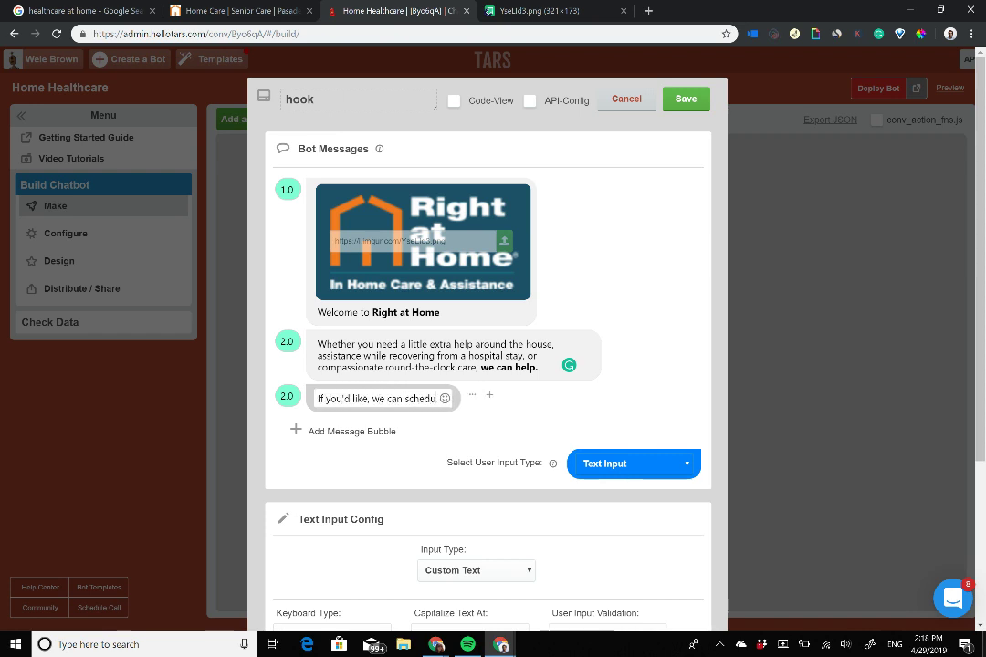
{"action": "type", "text": "le you for a"}
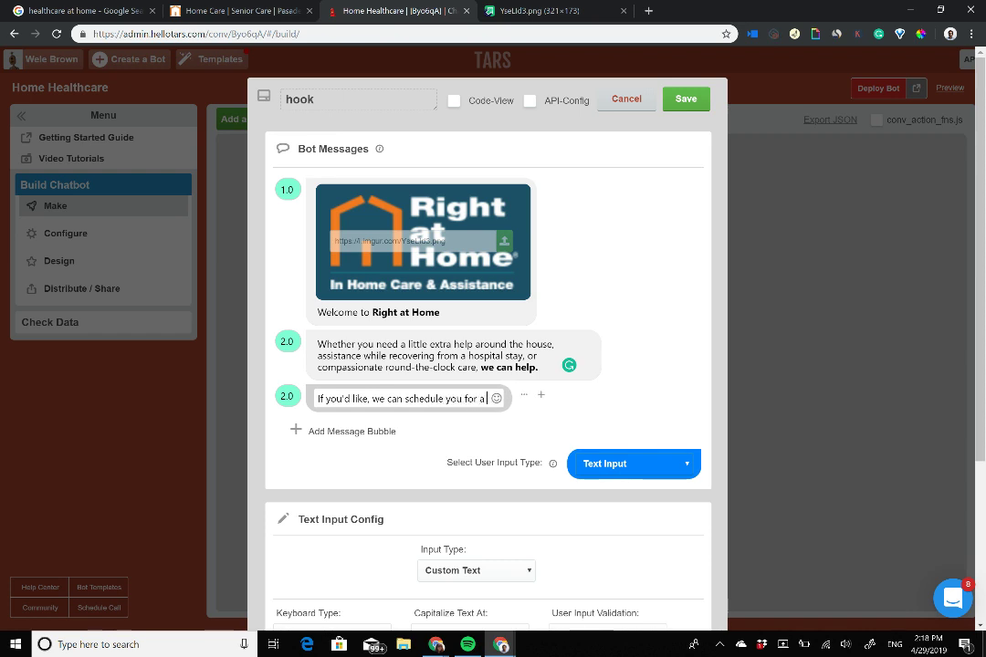
{"action": "type", "text": " FREE consultati"}
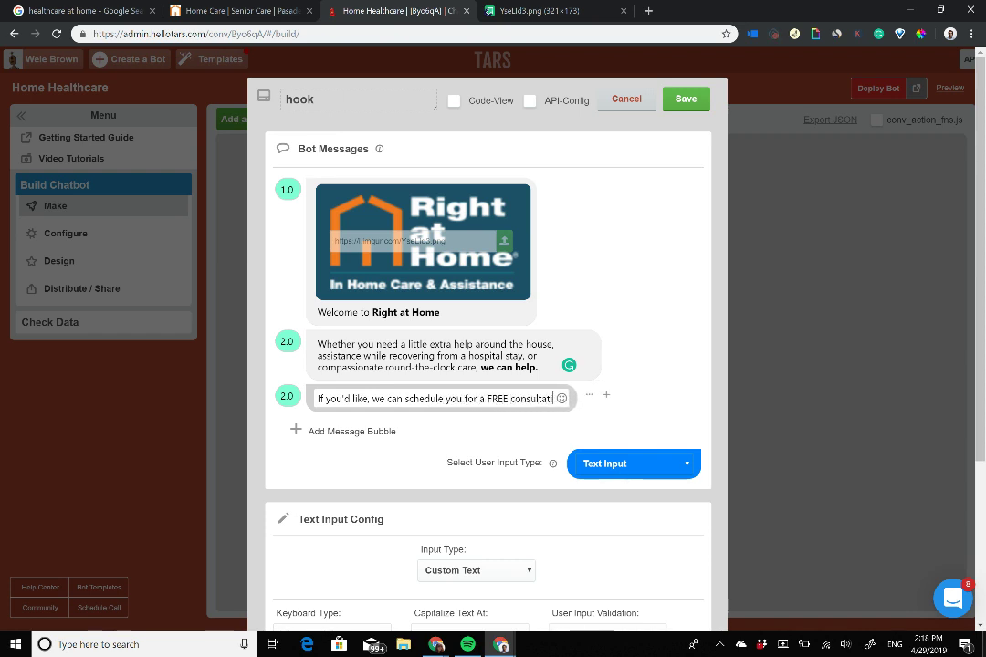
{"action": "type", "text": "on with"}
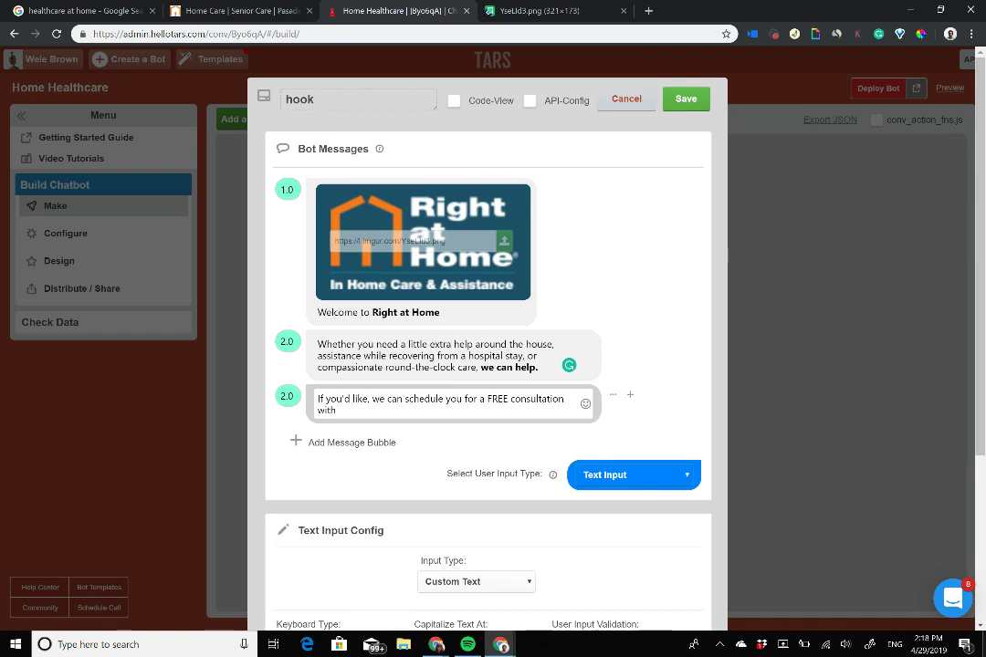
{"action": "type", "text": " one of our experts who can "}
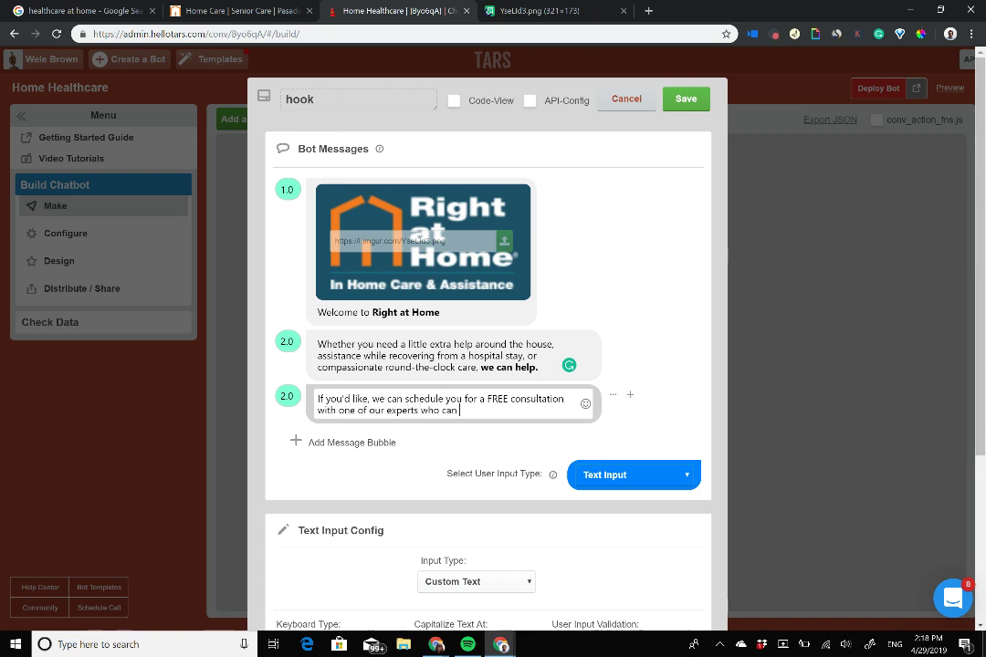
{"action": "type", "text": "give you"}
{"action": "key", "text": "BackSpace"}
{"action": "key", "text": "BackSpace"}
{"action": "key", "text": "BackSpace"}
{"action": "key", "text": "BackSpace"}
{"action": "type", "text": "answer your questions"}
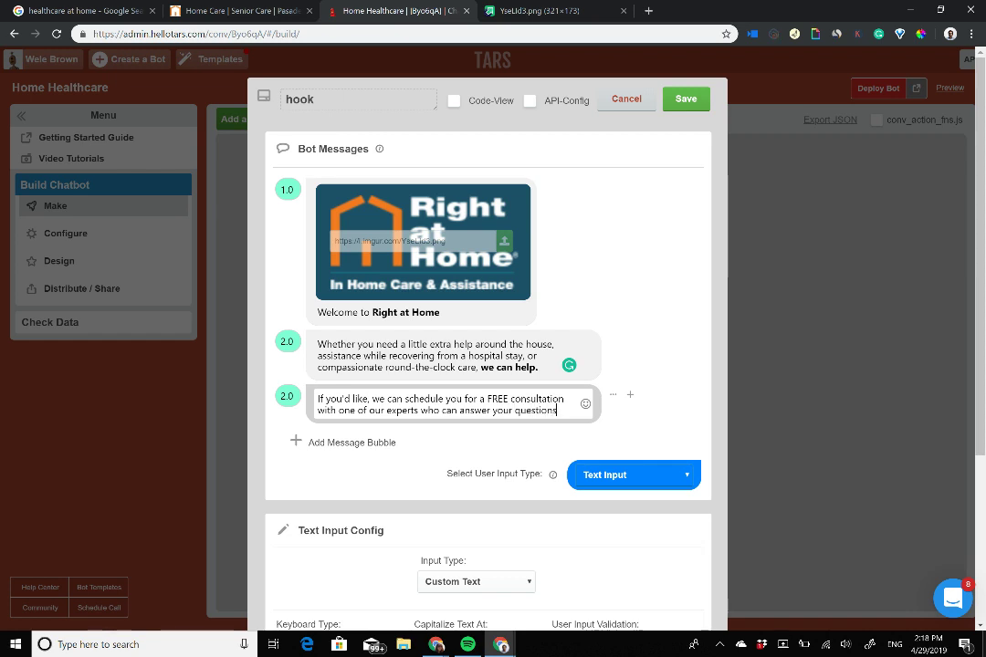
Make "FREE consultation" bold in the third message and save the hook gambit
{"action": "left_click_drag", "start_coordinate": [487, 399], "coordinate": [571, 399]}
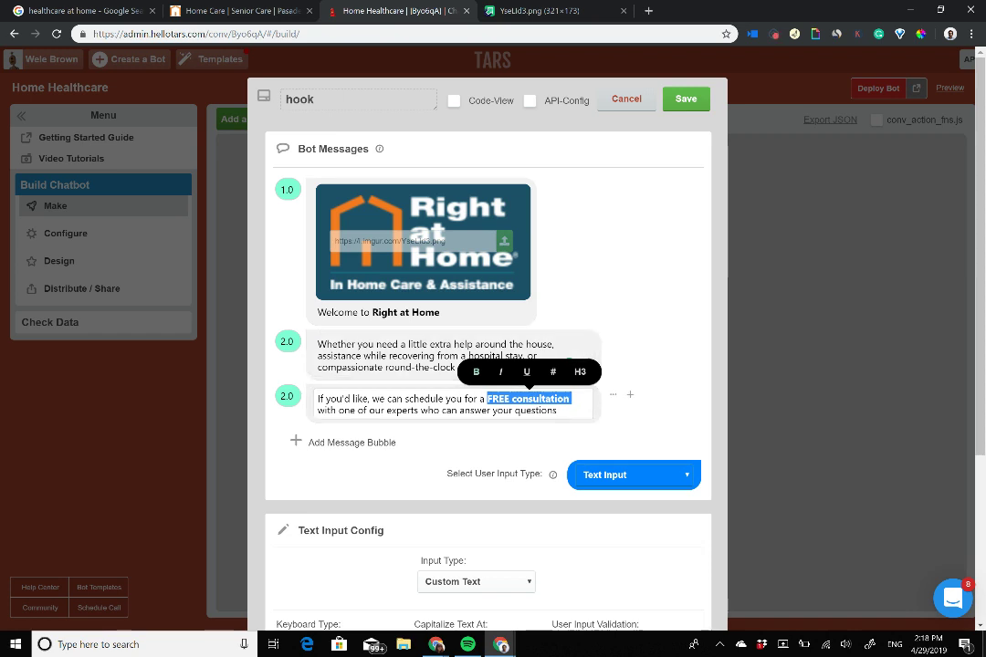
{"action": "left_click", "coordinate": [654, 406]}
{"action": "scroll", "coordinate": [654, 405], "scroll_direction": "down", "scroll_amount": 2}
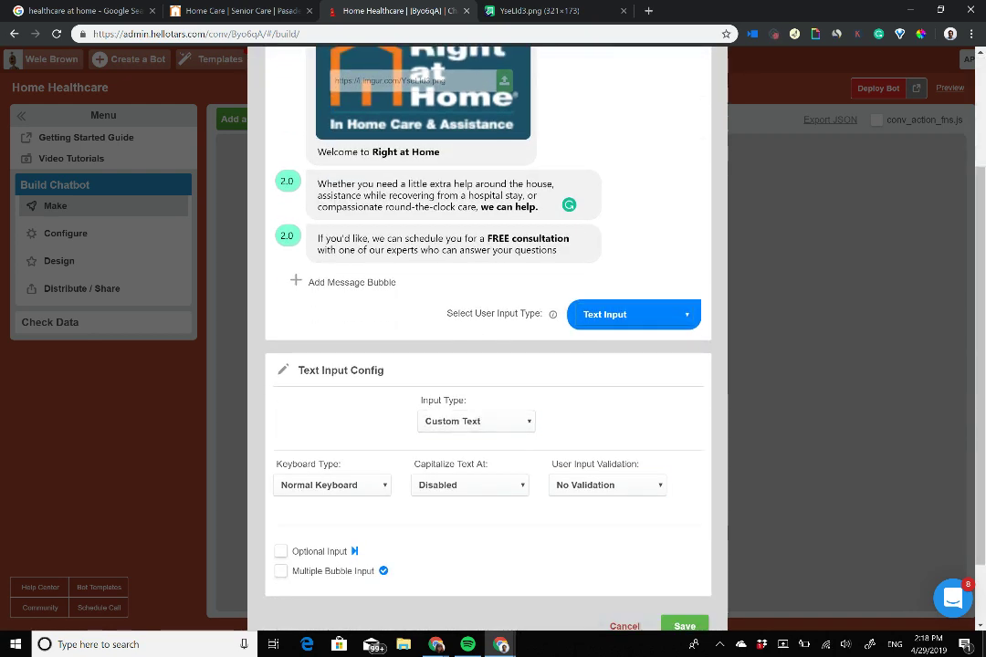
{"action": "scroll", "coordinate": [653, 405], "scroll_direction": "up", "scroll_amount": 2}
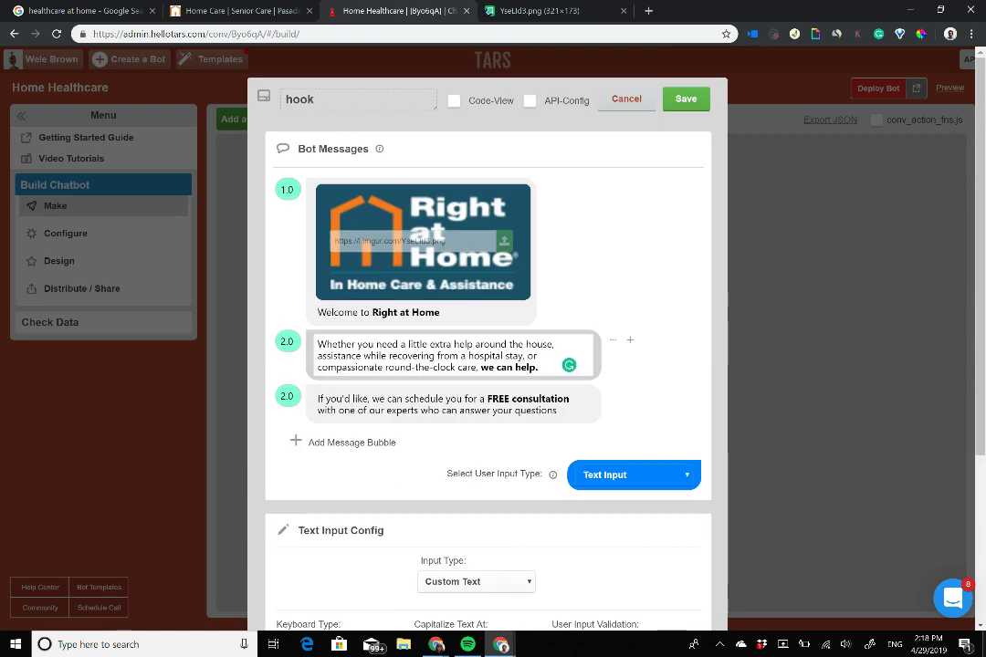
{"action": "left_click", "coordinate": [686, 99]}
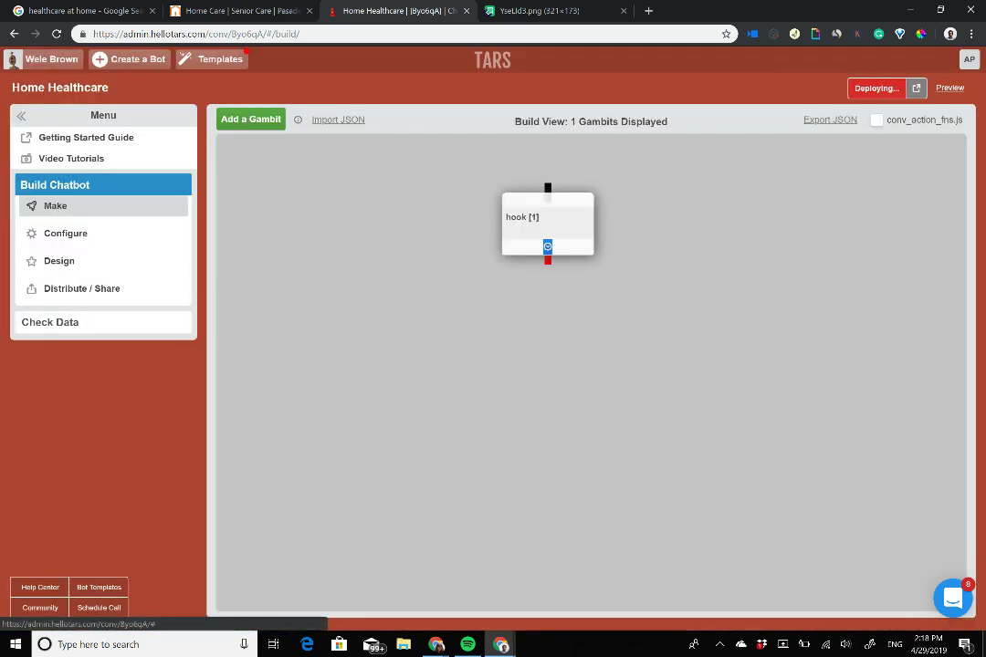
Preview the bot, send the test reply "kdajsbdkjasb" to the hook messages, and close the preview
{"action": "left_click", "coordinate": [950, 88]}
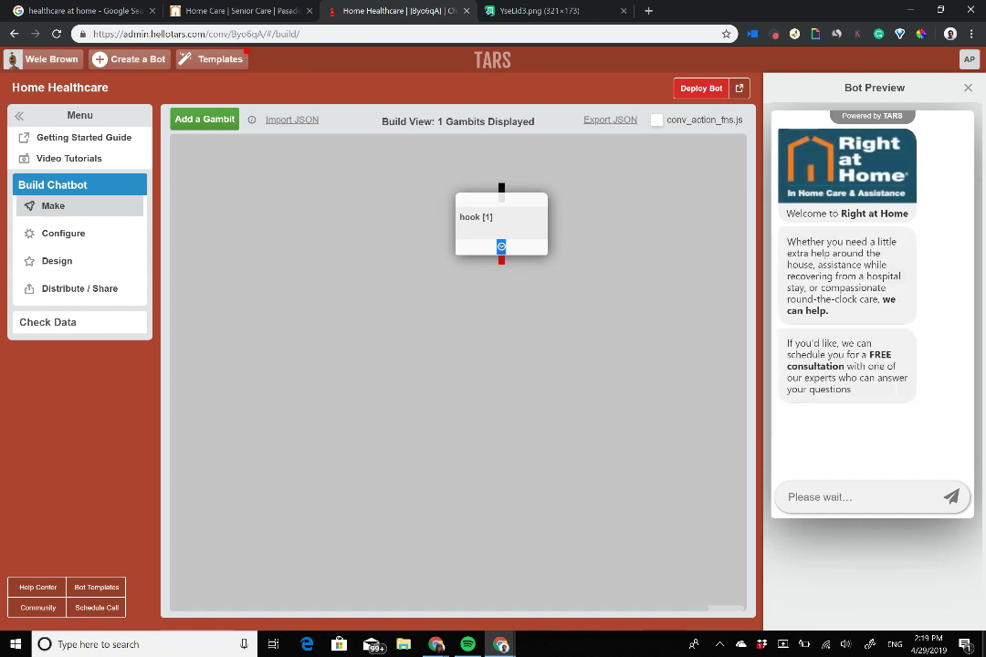
{"action": "type", "text": "kdajsbdkjasb"}
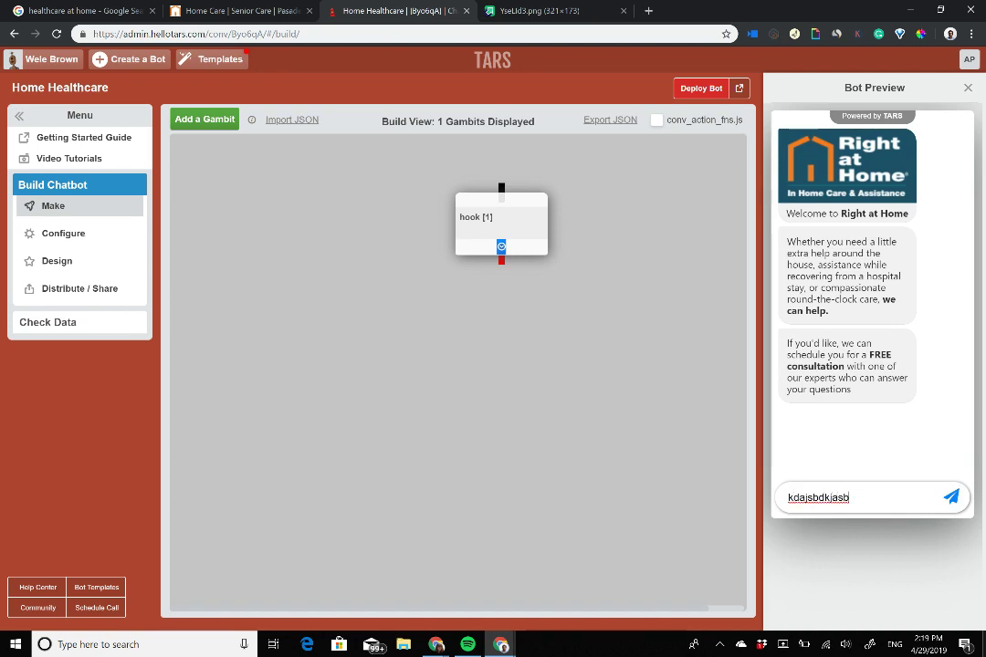
{"action": "key", "text": "Return"}
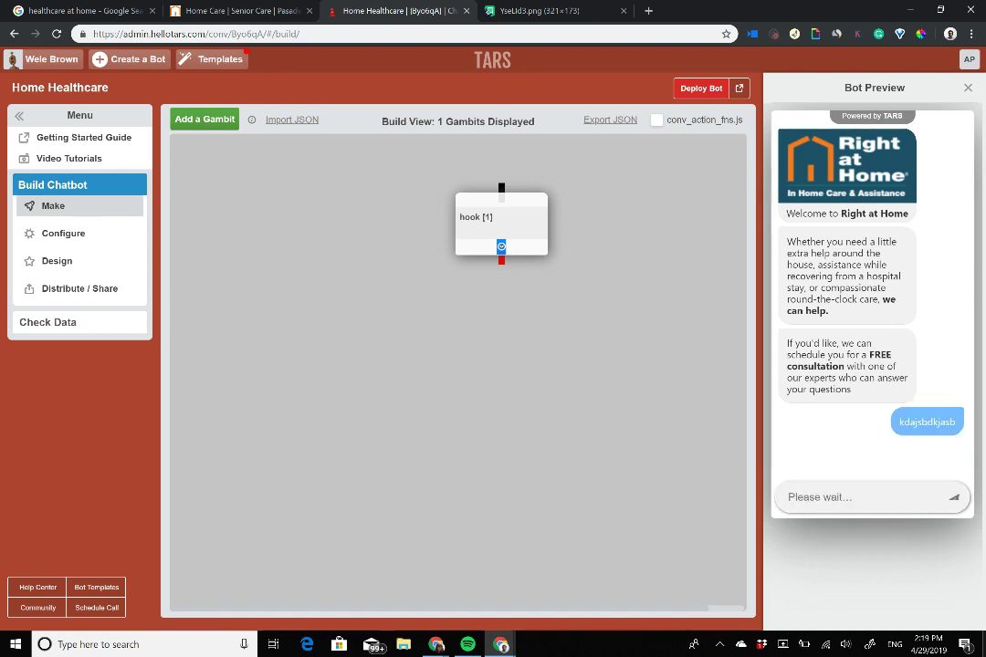
{"action": "left_click", "coordinate": [967, 88]}
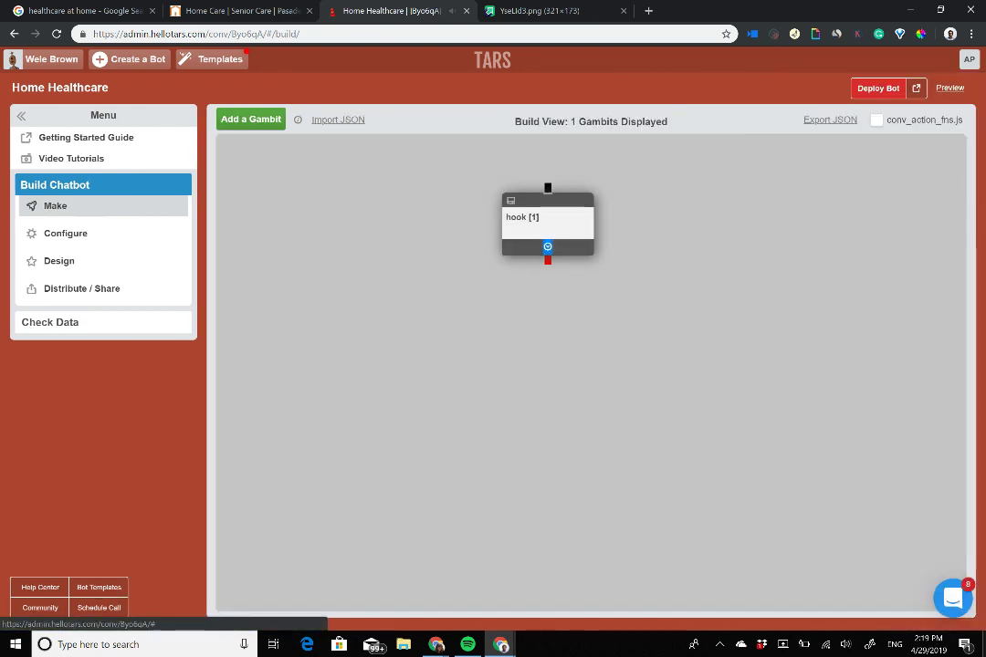
Copy the hook gambit's third message, replace it with "What is your name?" and save the gambit
{"action": "left_click", "coordinate": [545, 231]}
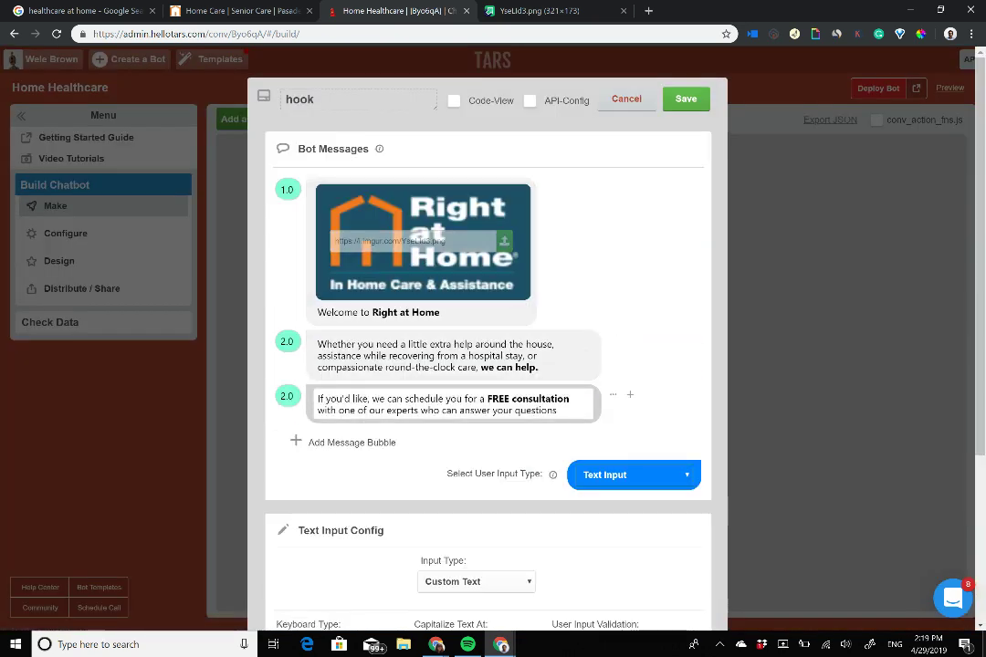
{"action": "triple_click", "coordinate": [408, 410]}
{"action": "key", "text": "ctrl+c"}
{"action": "type", "text": "W"}
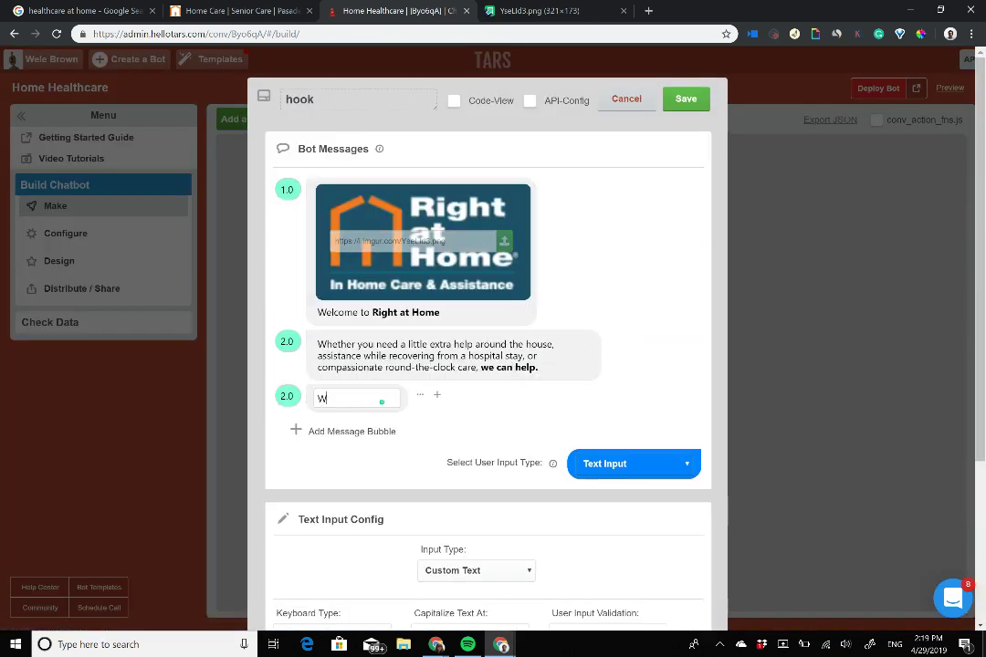
{"action": "type", "text": "hat is your name?"}
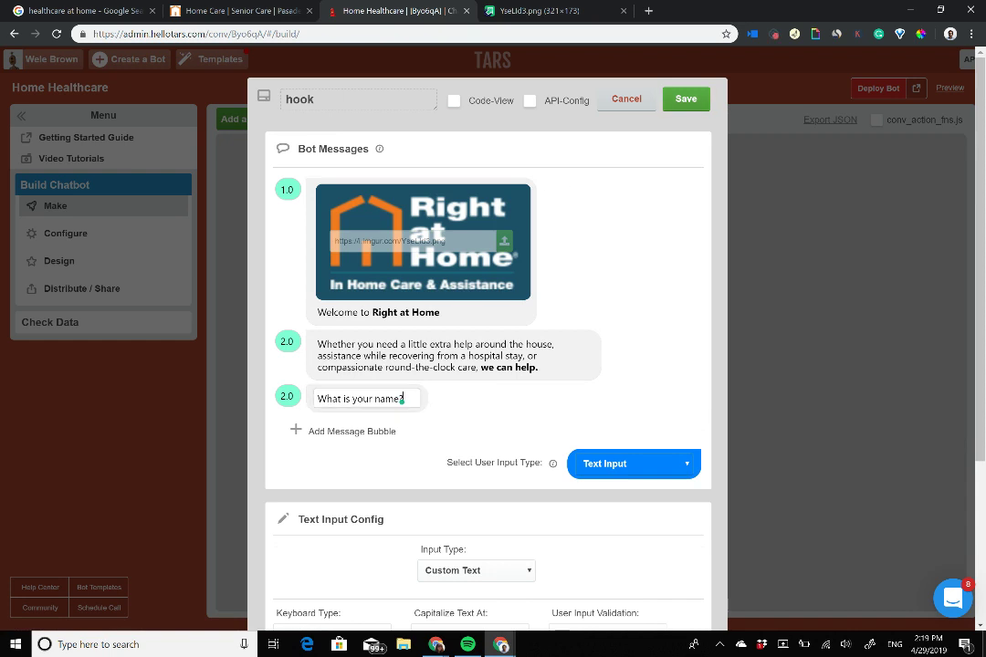
{"action": "left_click", "coordinate": [685, 99]}
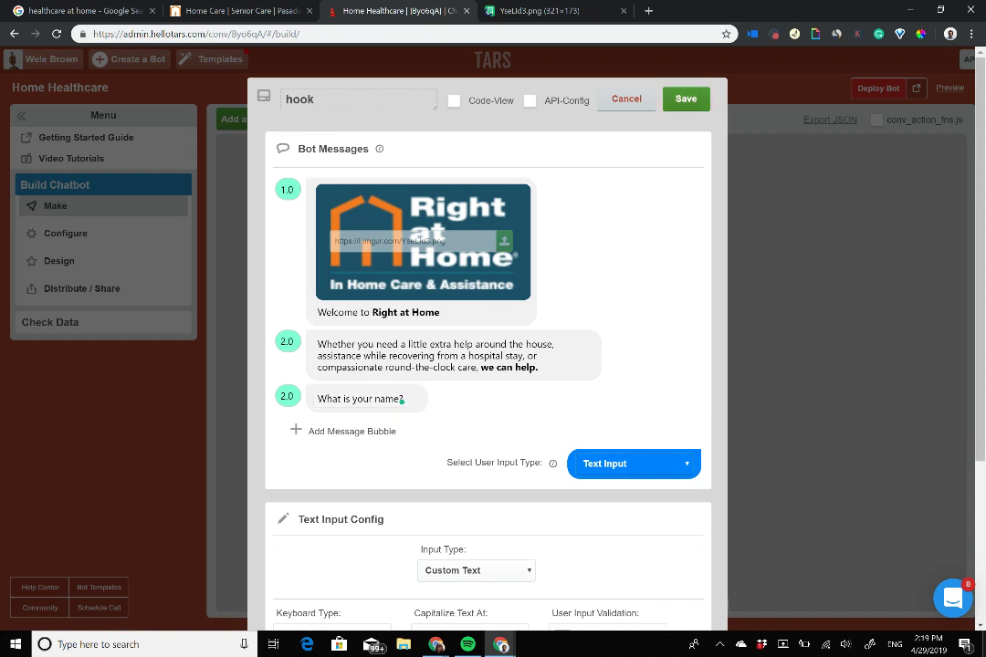
Preview the bot and answer its name question with a first name
{"action": "left_click", "coordinate": [878, 87]}
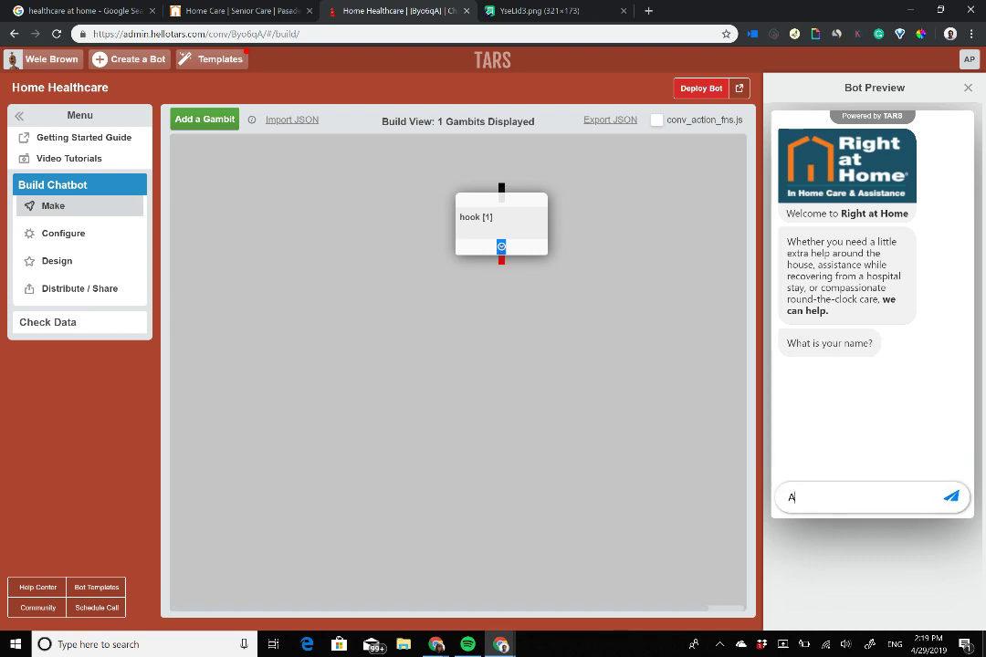
{"action": "type", "text": "Arnav"}
{"action": "key", "text": "Return"}
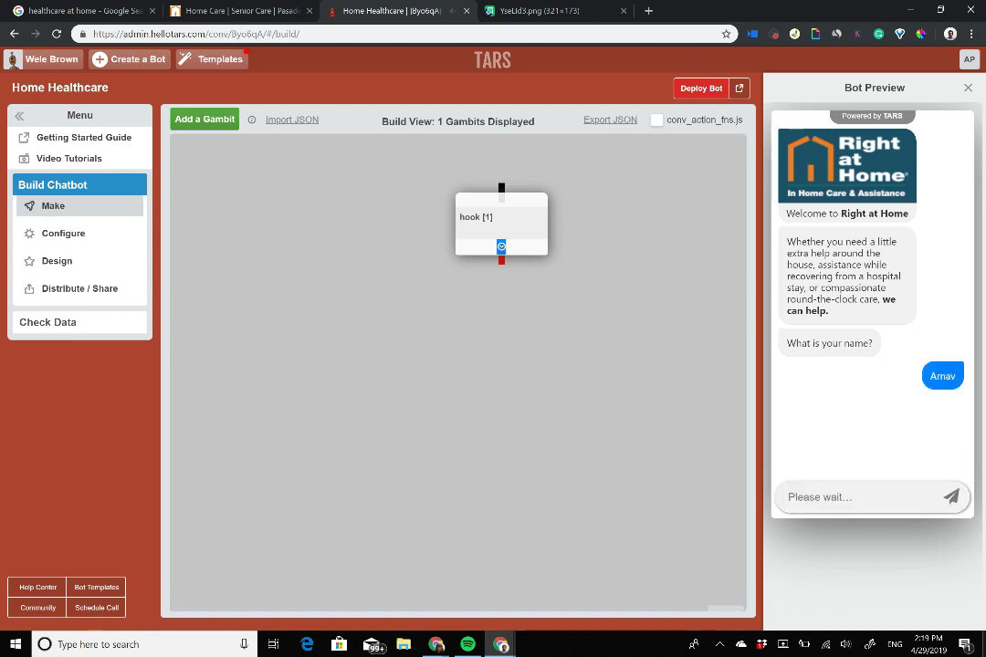
Replace "What is your name?" in the hook gambit with the copied FREE consultation message
{"action": "left_click", "coordinate": [501, 224]}
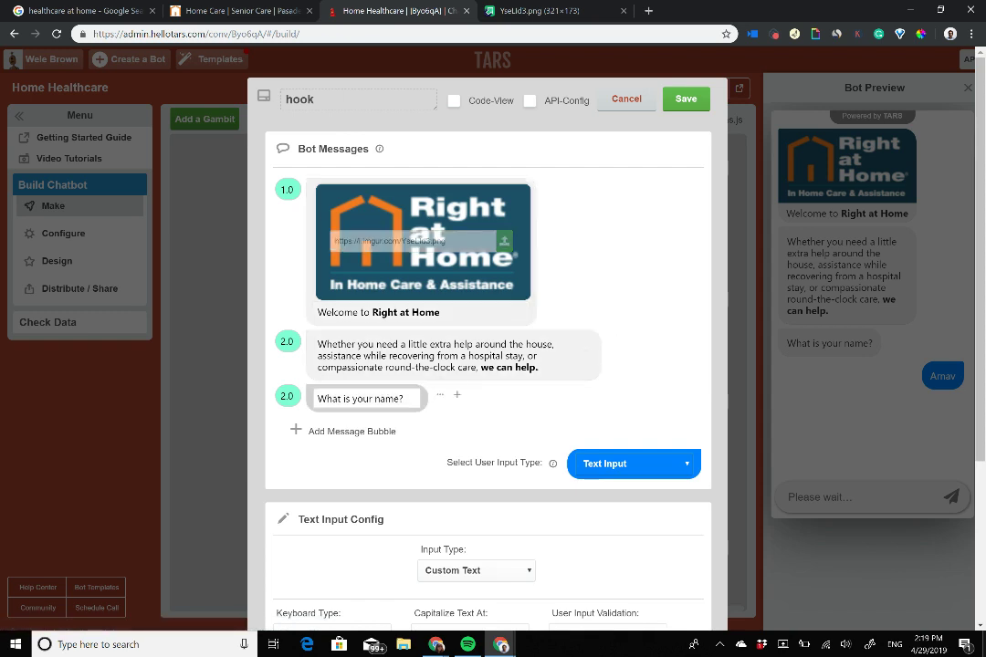
{"action": "triple_click", "coordinate": [402, 399]}
{"action": "key", "text": "ctrl+v"}
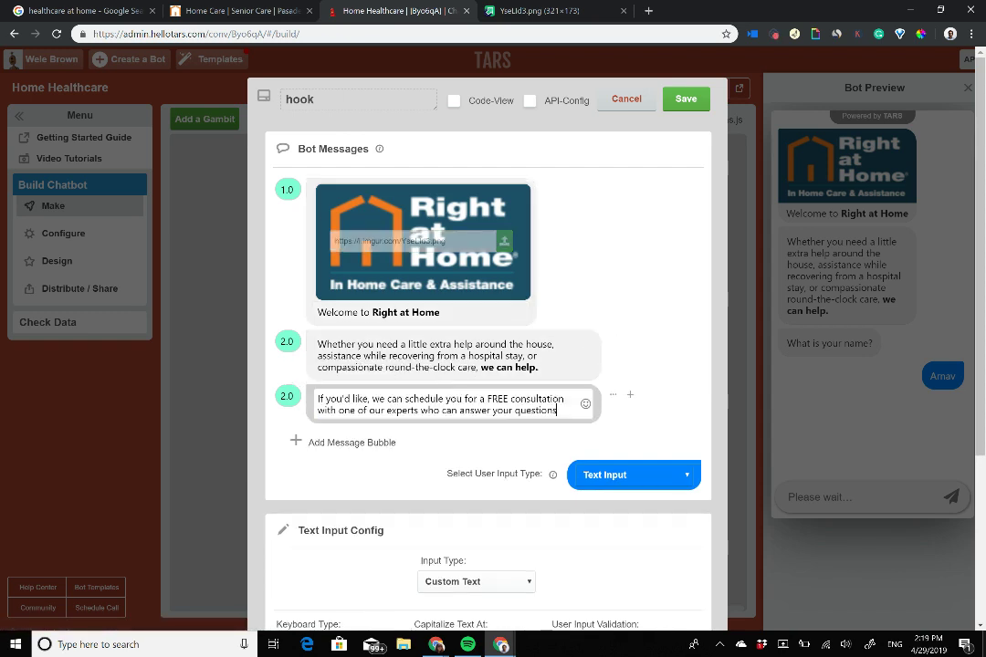
Bold "FREE consultation" in the hook gambit's third message and set the gambit's user input type to Buttons
{"action": "left_click_drag", "start_coordinate": [487, 399], "coordinate": [571, 399]}
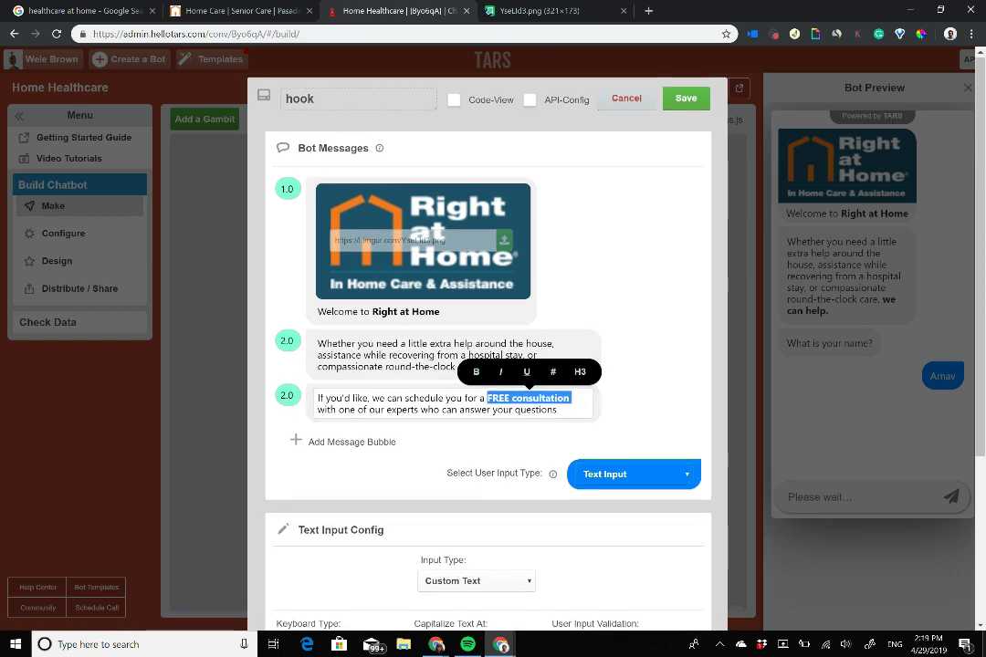
{"action": "scroll", "coordinate": [489, 319], "scroll_direction": "down", "scroll_amount": 3}
{"action": "left_click", "coordinate": [634, 321]}
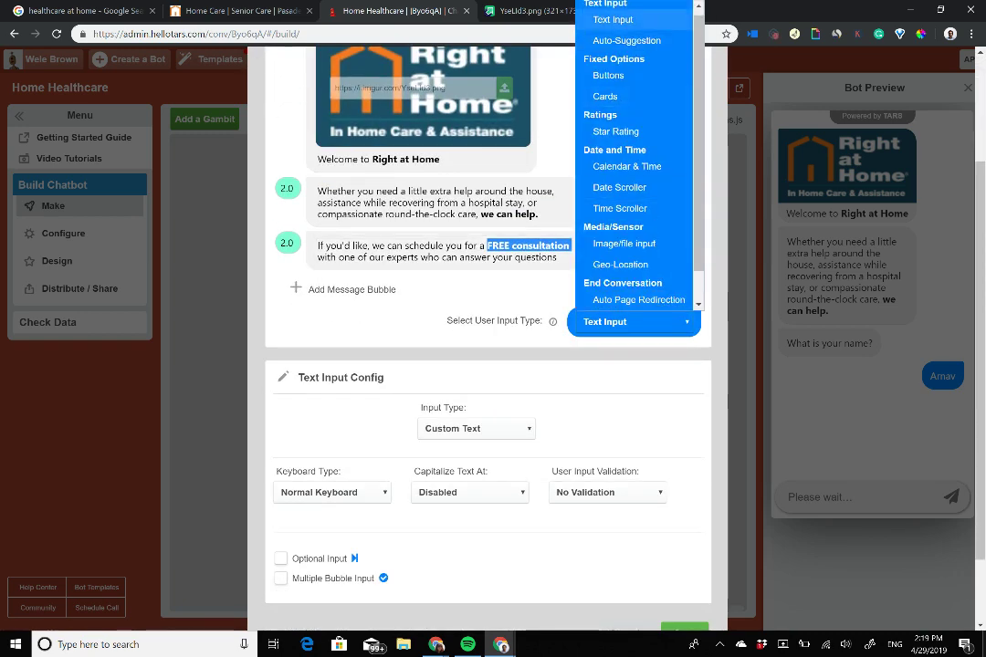
{"action": "left_click", "coordinate": [605, 73]}
Label the hook gambit's button option "Get a FREE consultation"
{"action": "triple_click", "coordinate": [484, 432]}
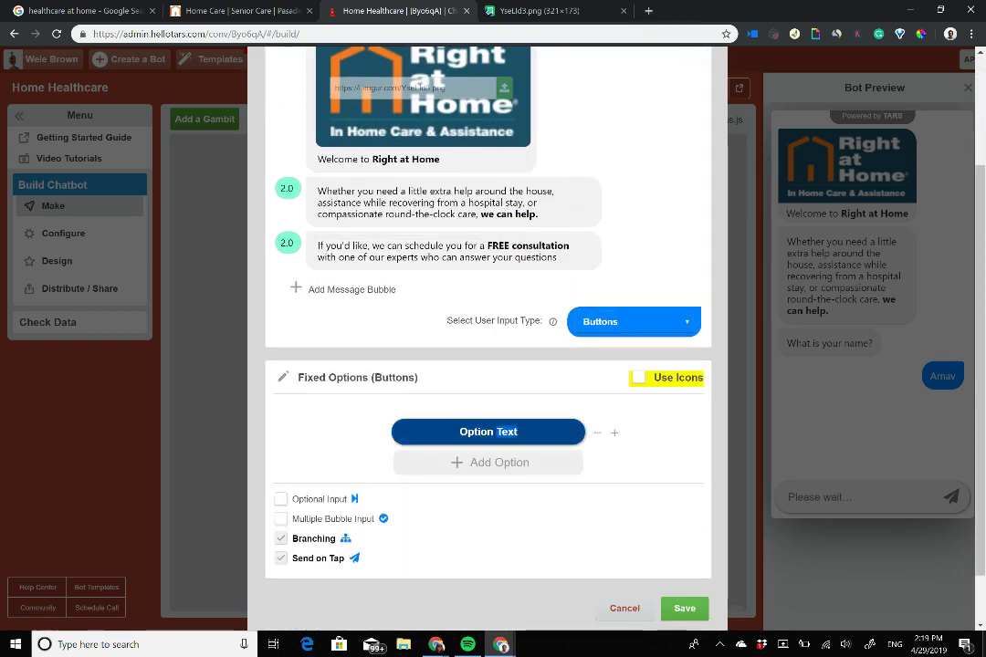
{"action": "type", "text": "Ge"}
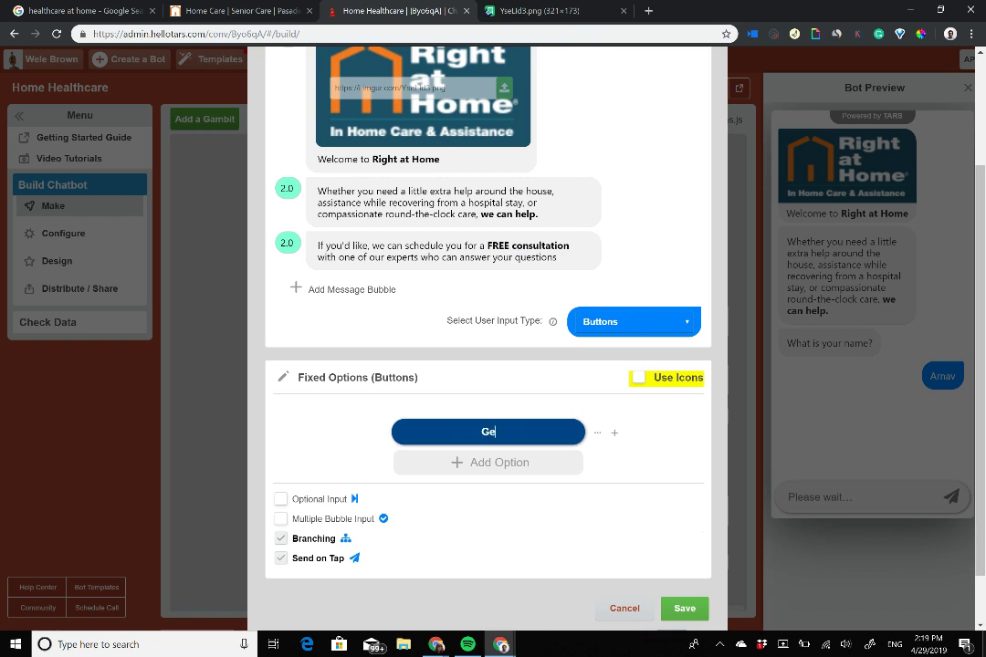
{"action": "type", "text": "t a FREE consultation"}
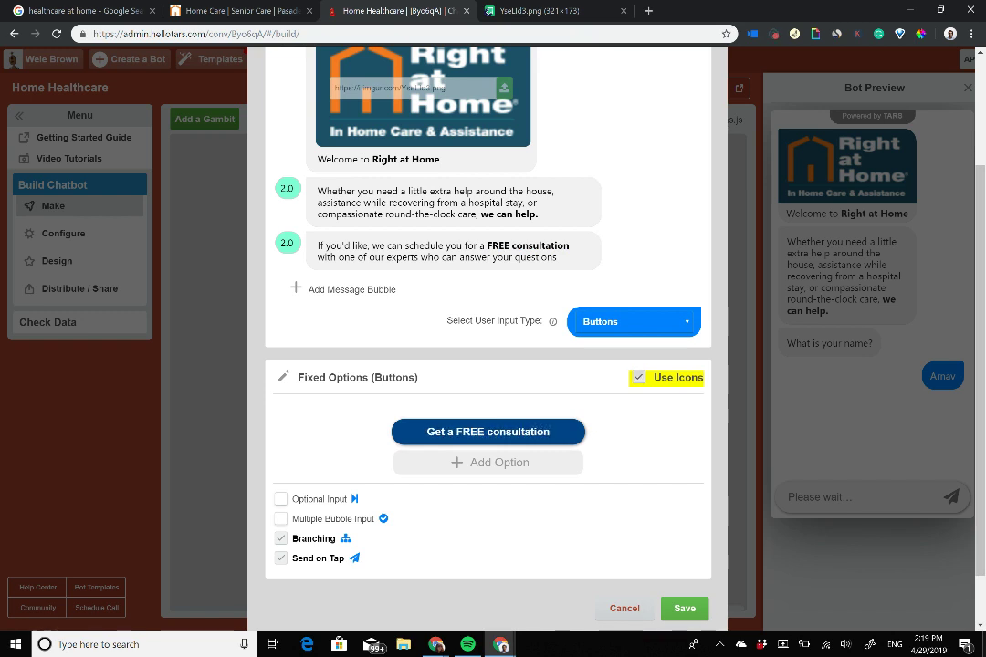
Enable icons for the button options and give "Get a FREE consultation" the clipboard icon with a green checkmark
{"action": "left_click", "coordinate": [639, 377]}
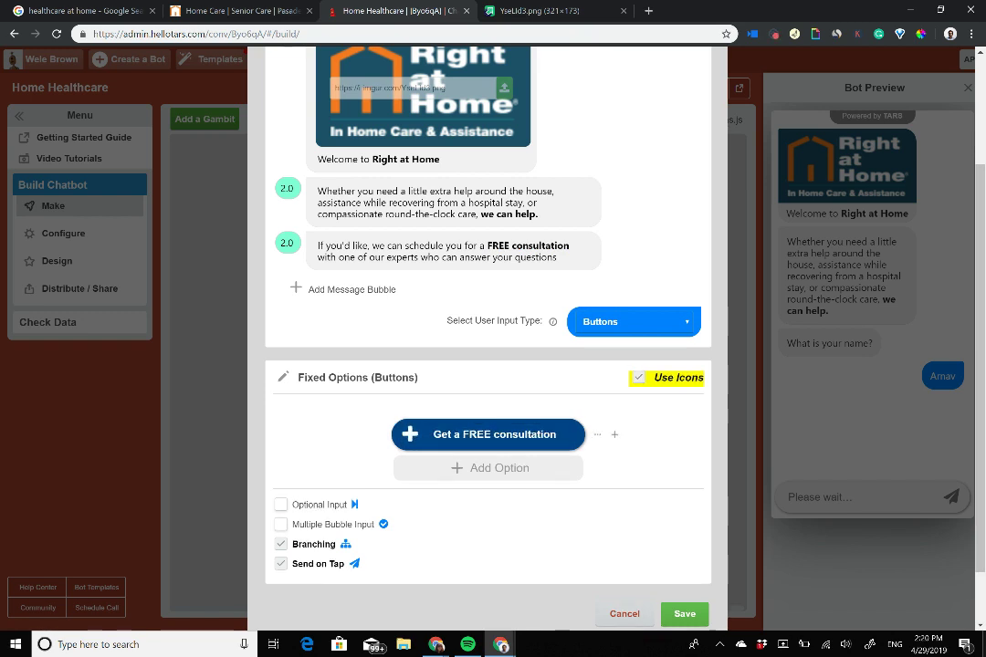
{"action": "left_click", "coordinate": [410, 435]}
{"action": "left_click", "coordinate": [214, 385]}
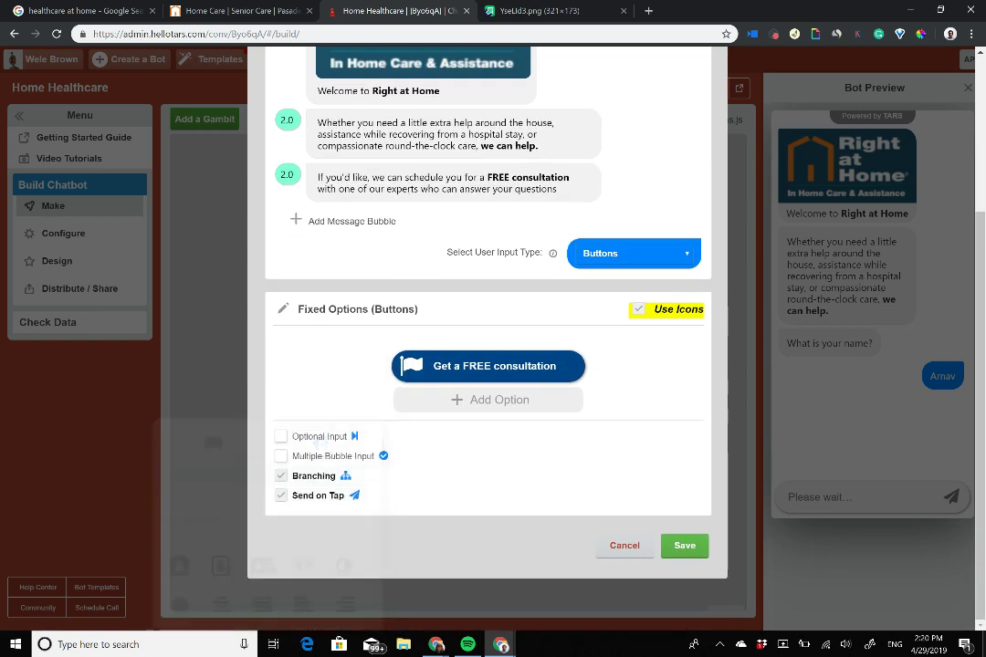
{"action": "left_click", "coordinate": [412, 365]}
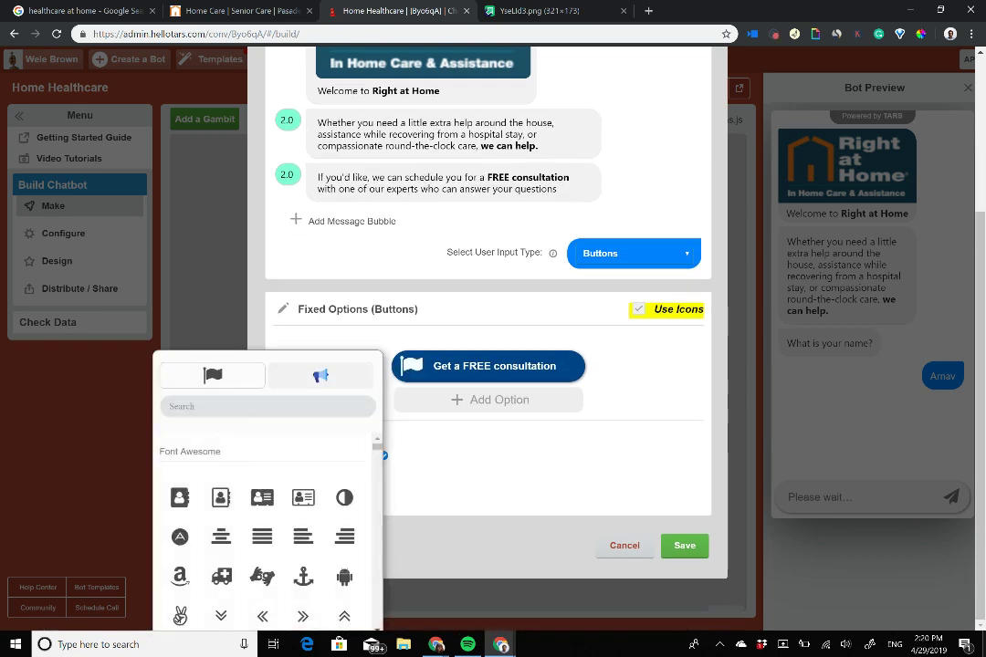
{"action": "scroll", "coordinate": [264, 530], "scroll_direction": "down", "scroll_amount": 10}
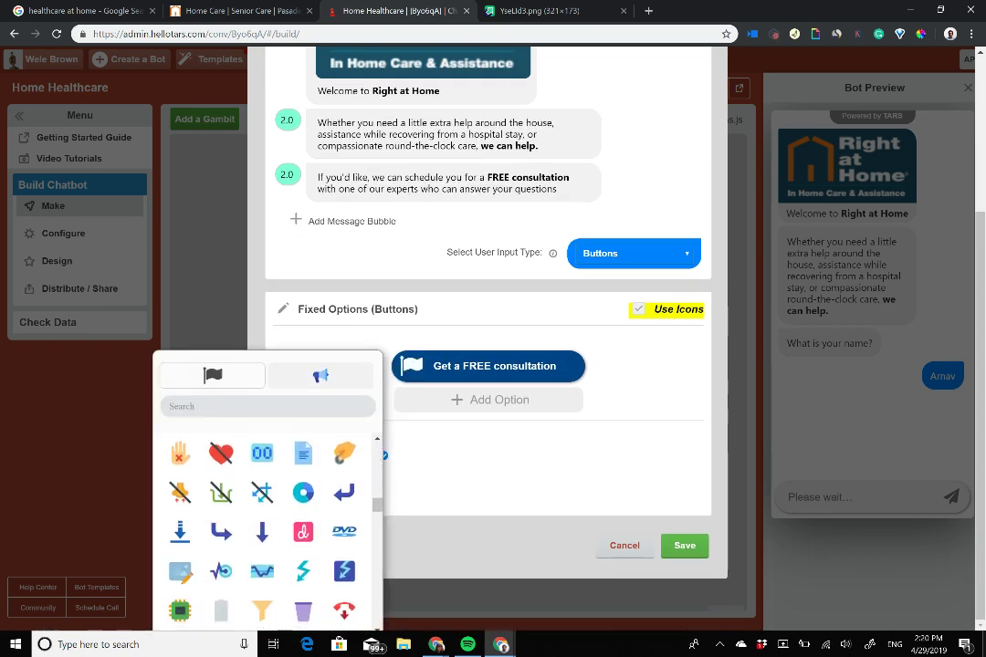
{"action": "scroll", "coordinate": [265, 530], "scroll_direction": "down", "scroll_amount": 5}
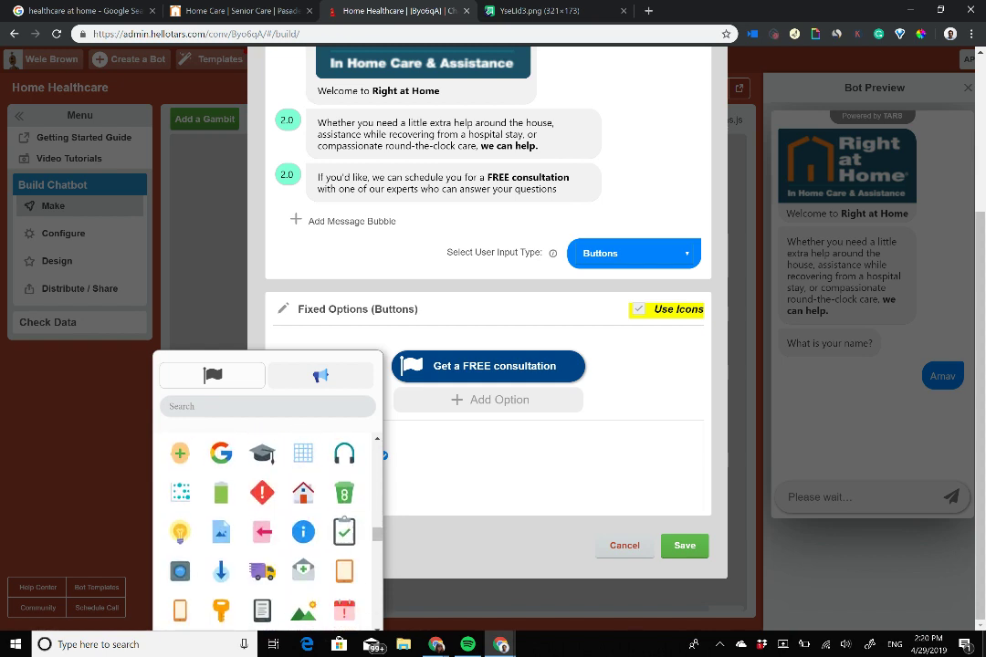
{"action": "left_click", "coordinate": [344, 531]}
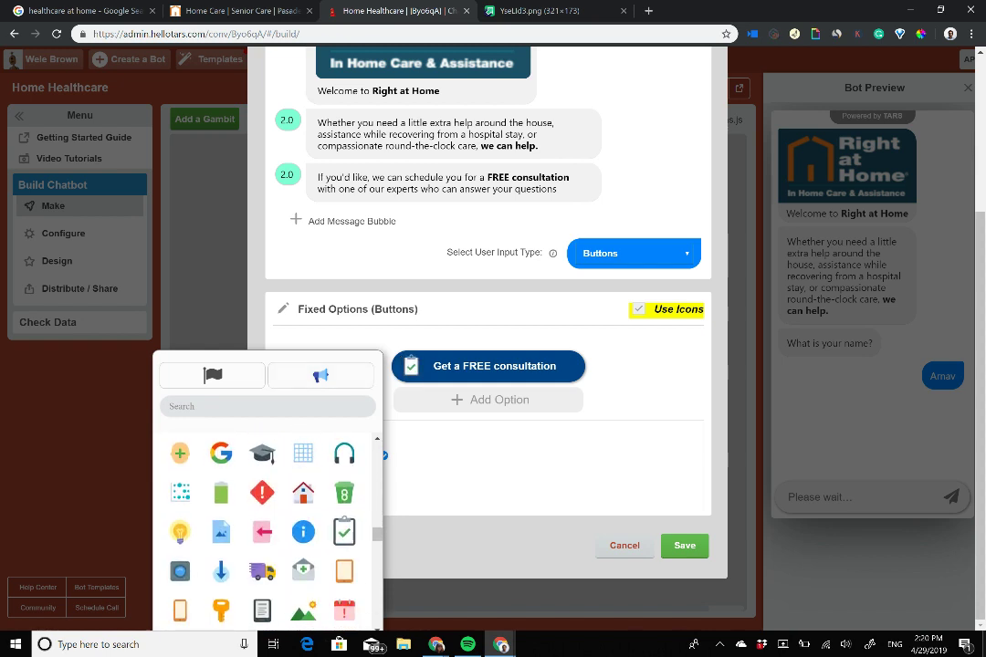
{"action": "left_click", "coordinate": [548, 464]}
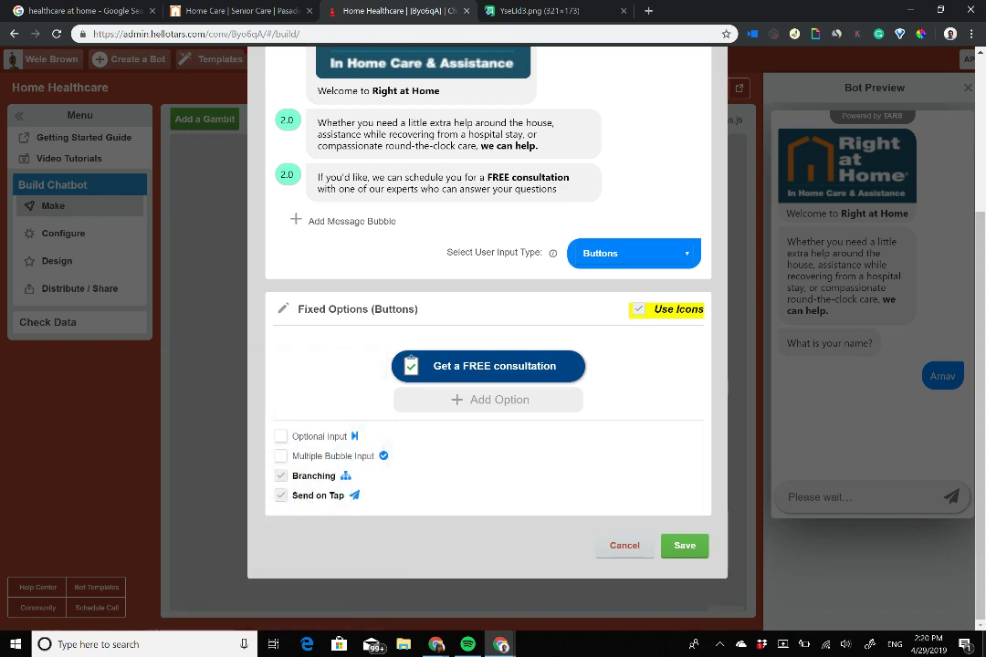
{"action": "scroll", "coordinate": [511, 393], "scroll_direction": "up", "scroll_amount": 3}
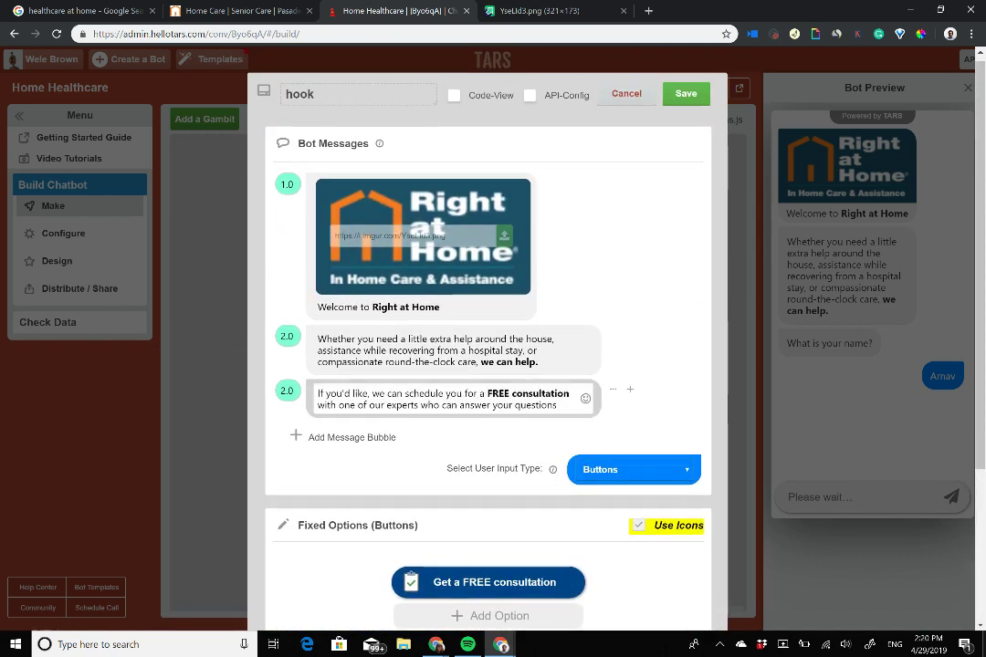
{"action": "left_click_drag", "start_coordinate": [320, 393], "coordinate": [575, 406]}
{"action": "key", "text": "Tab"}
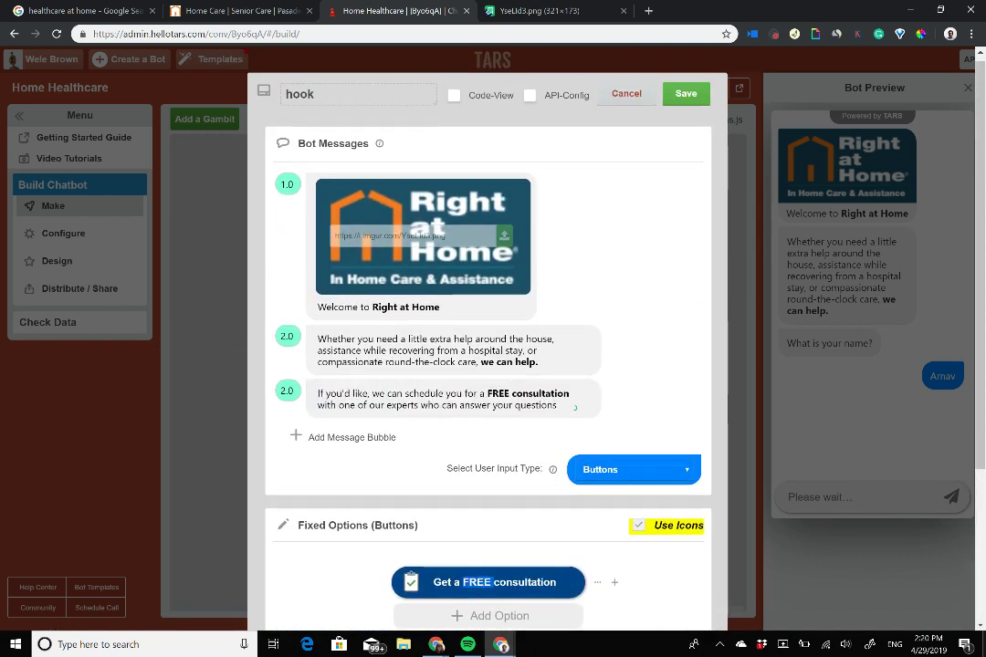
{"action": "left_click", "coordinate": [574, 407]}
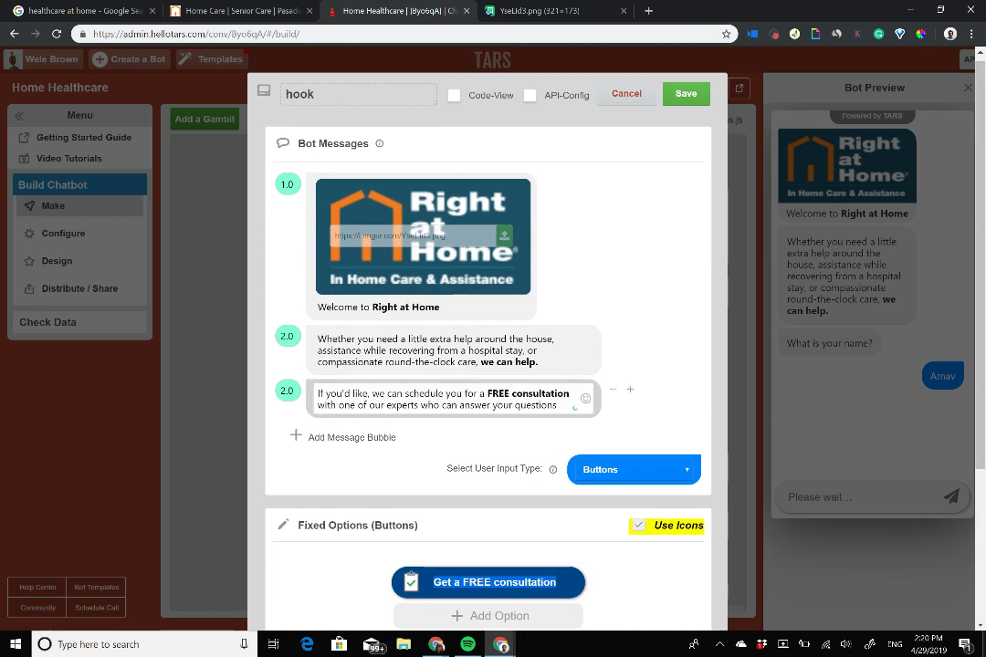
{"action": "key", "text": "ctrl+a"}
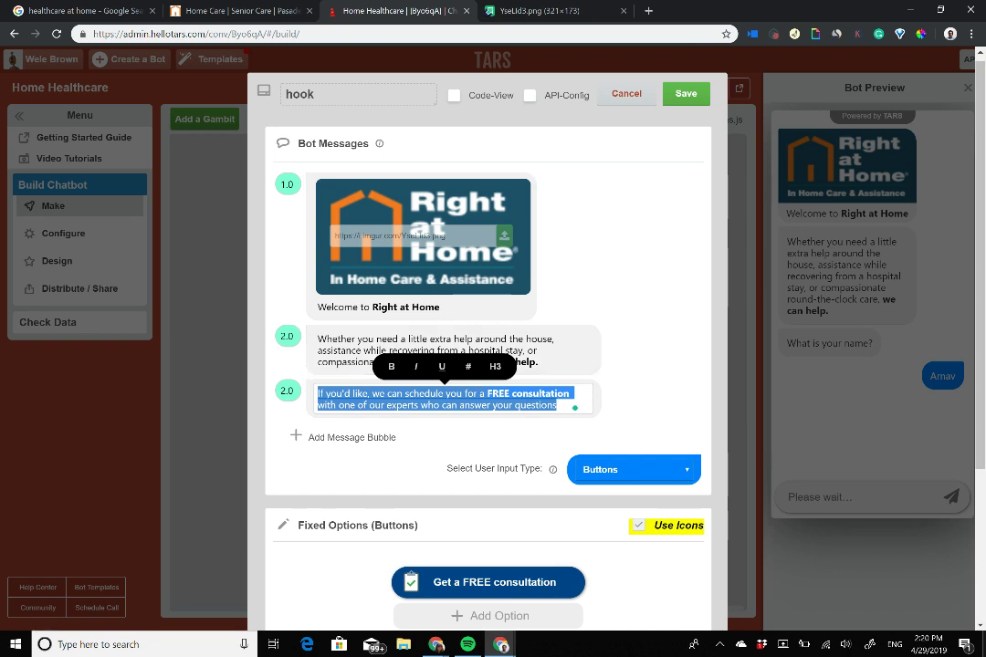
{"action": "left_click", "coordinate": [526, 405]}
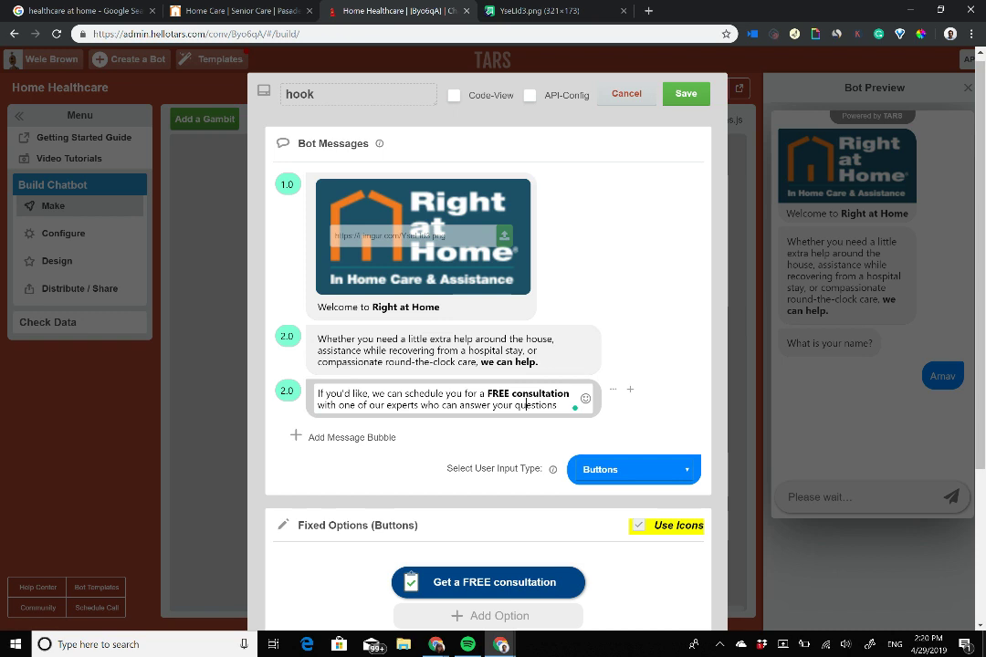
{"action": "left_click_drag", "start_coordinate": [558, 404], "coordinate": [486, 394]}
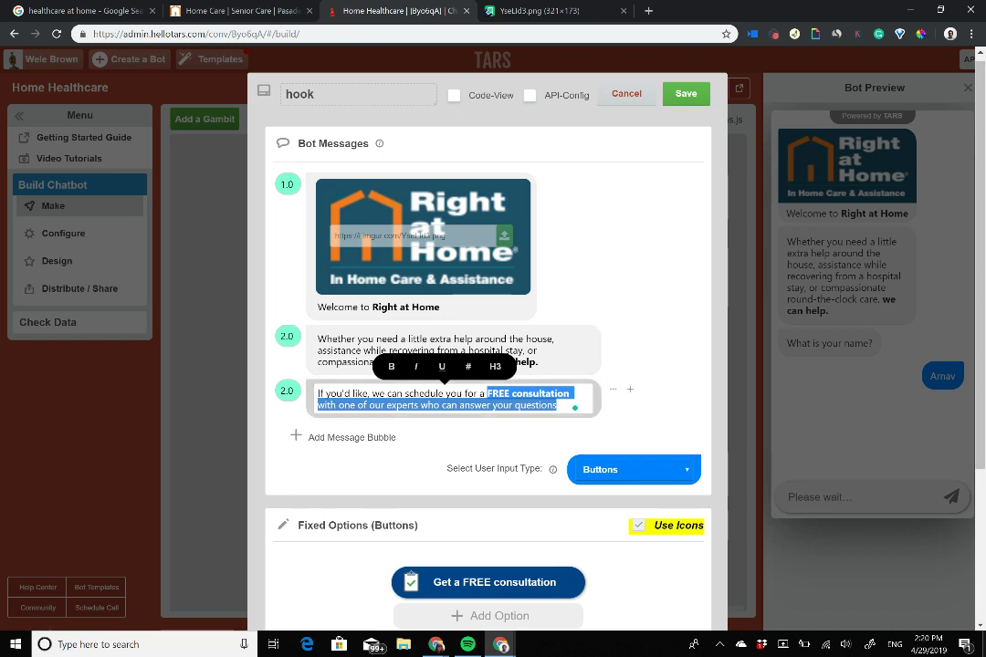
{"action": "left_click", "coordinate": [549, 405]}
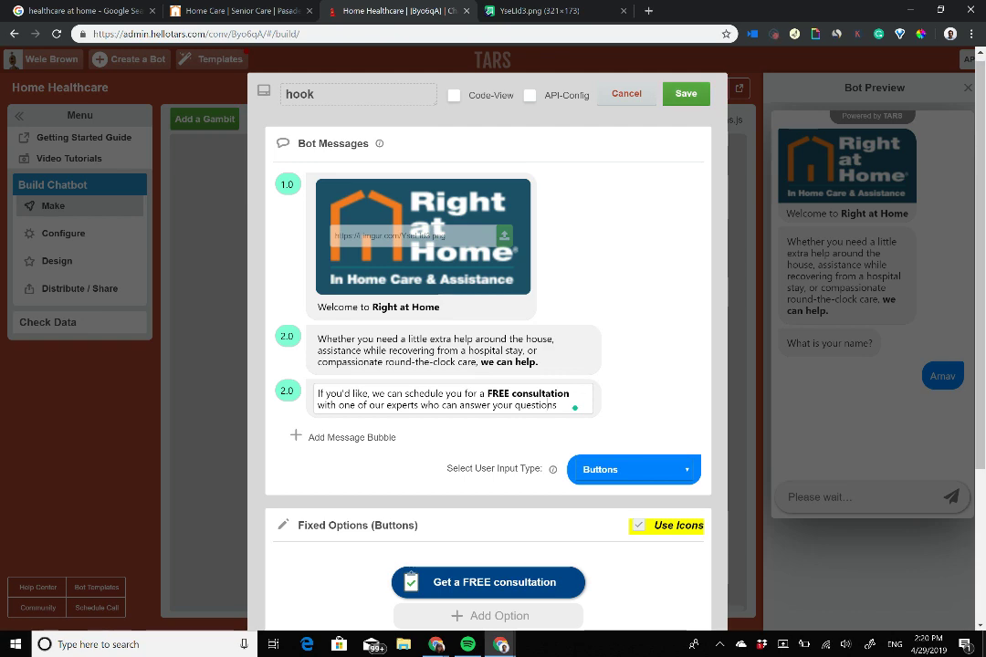
Save the hook gambit and add three new gambits stacked below it in the build view
{"action": "left_click", "coordinate": [685, 94]}
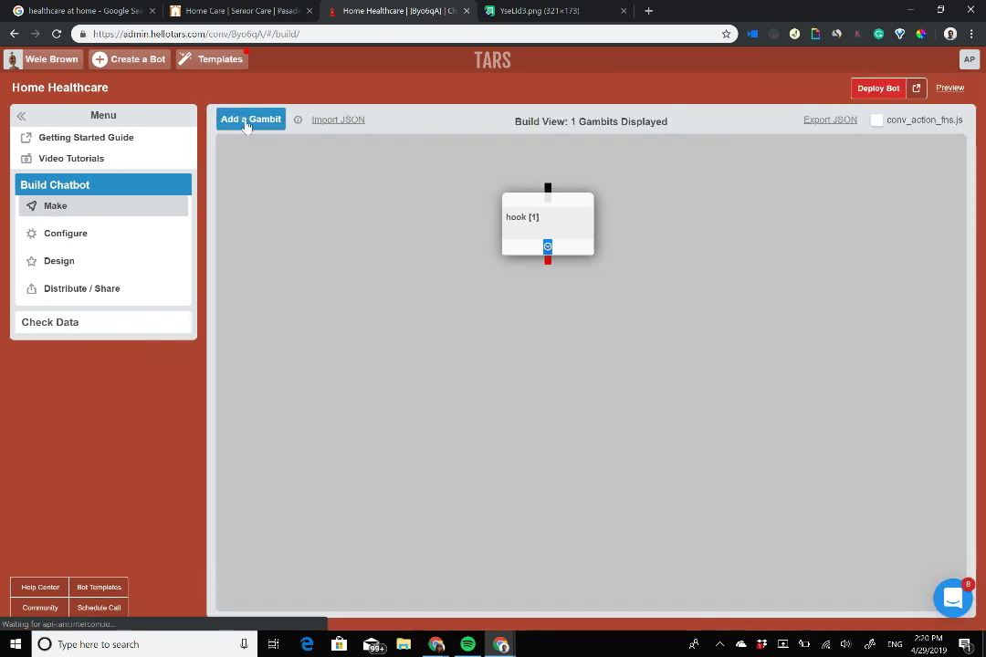
{"action": "left_click", "coordinate": [246, 120]}
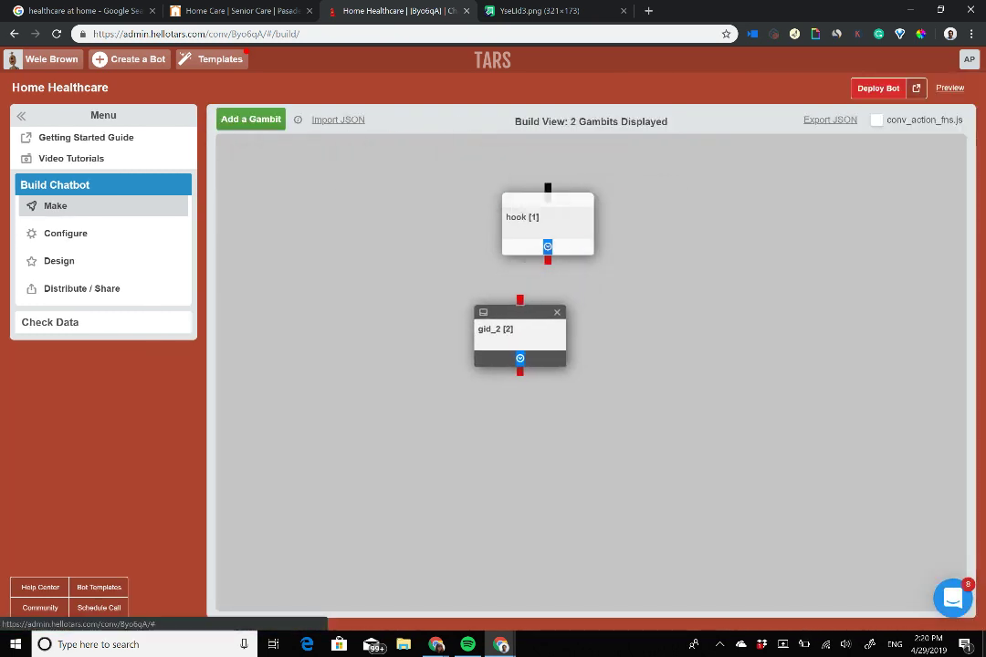
{"action": "left_click", "coordinate": [258, 124]}
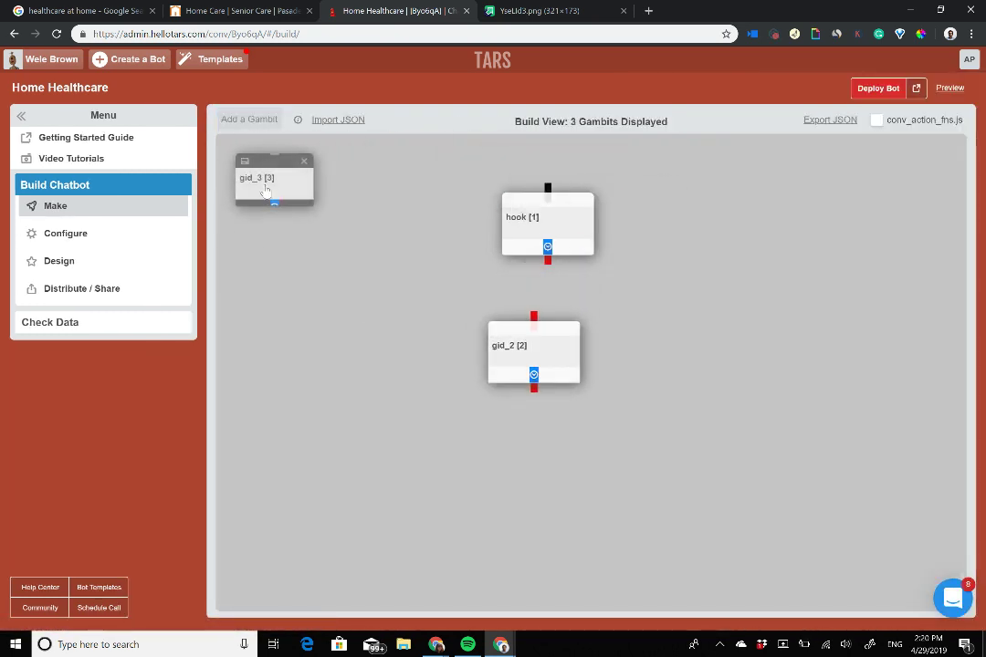
{"action": "left_click", "coordinate": [257, 120]}
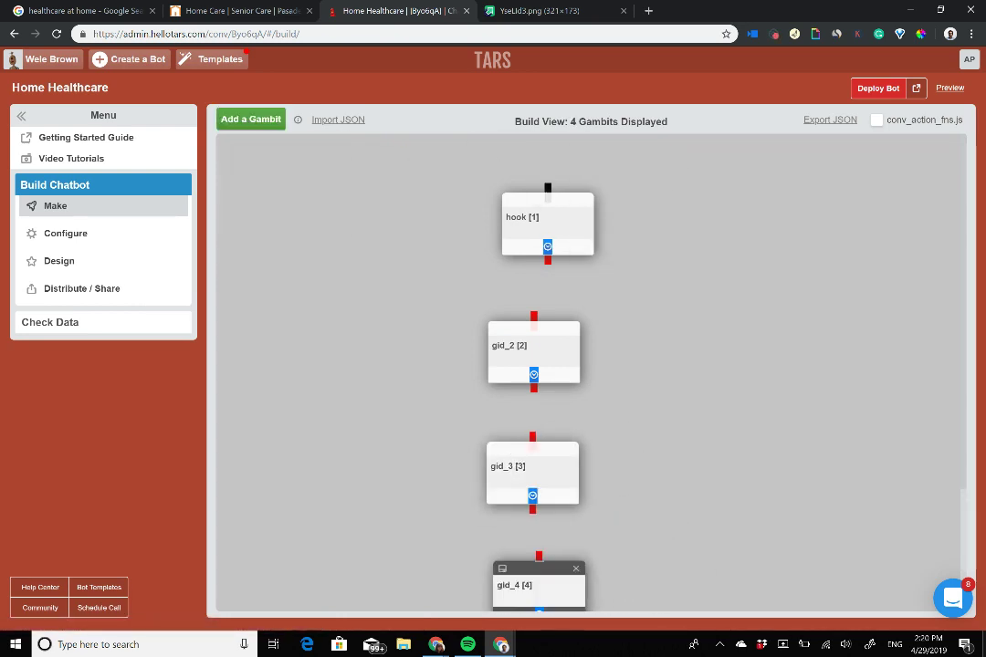
Connect the hook gambit and the three new gambits in order, linking each one to the gambit below it
{"action": "left_click_drag", "start_coordinate": [548, 259], "coordinate": [534, 321]}
{"action": "left_click_drag", "start_coordinate": [534, 385], "coordinate": [532, 442]}
{"action": "scroll", "coordinate": [533, 442], "scroll_direction": "down", "scroll_amount": 2}
{"action": "left_click_drag", "start_coordinate": [532, 390], "coordinate": [536, 436]}
Add a fifth gambit below the fourth and connect the fourth gambit to it
{"action": "left_click", "coordinate": [242, 125]}
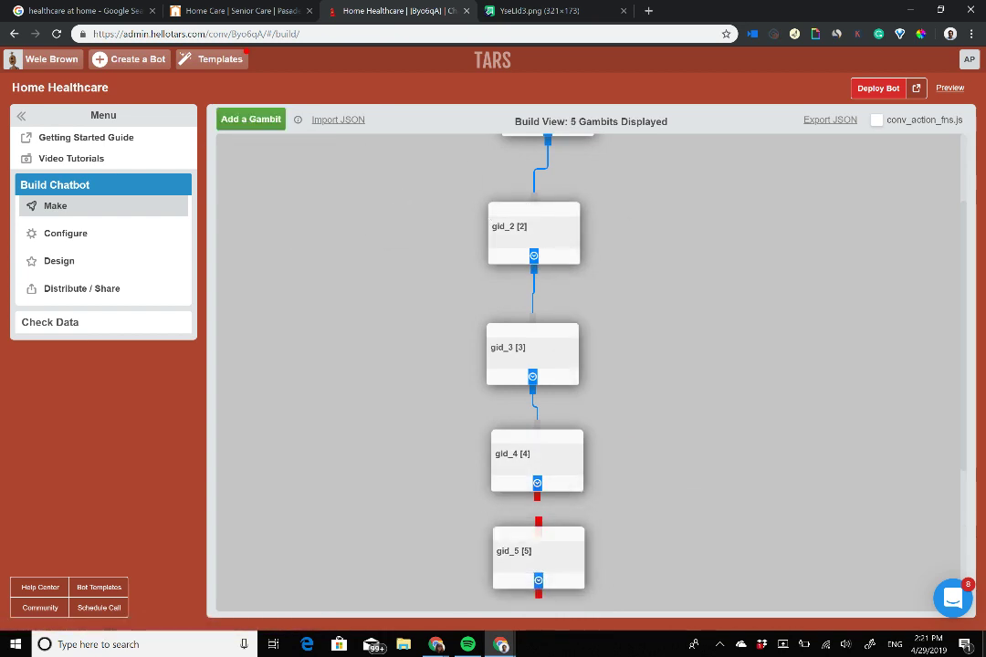
{"action": "scroll", "coordinate": [539, 365], "scroll_direction": "down", "scroll_amount": 2}
{"action": "left_click_drag", "start_coordinate": [537, 365], "coordinate": [539, 393]}
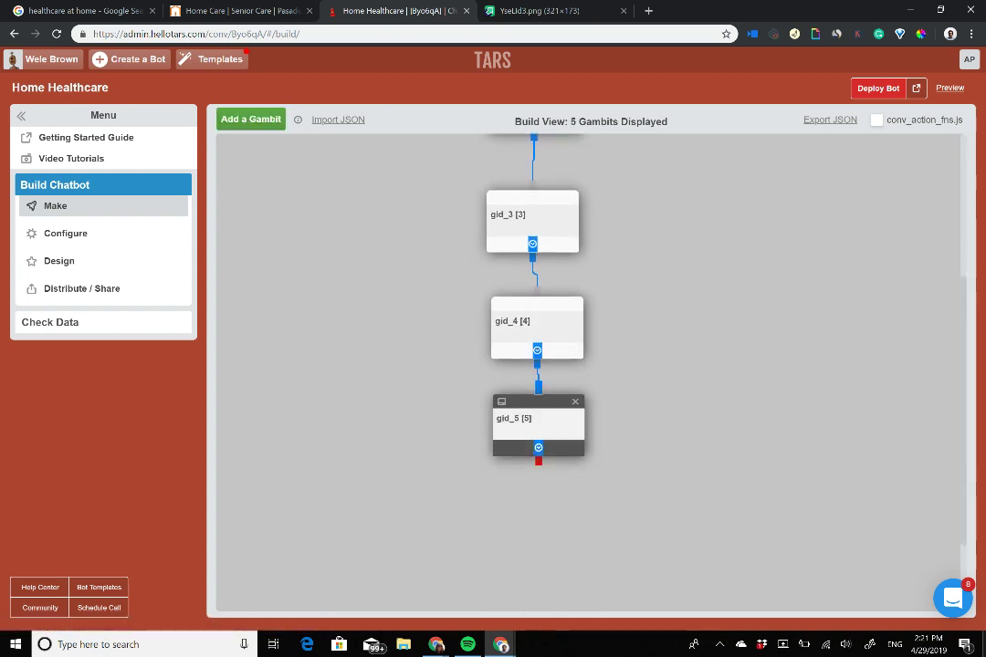
Set the fifth gambit's user input type to Auto Page Redirection and save it
{"action": "left_click", "coordinate": [539, 420]}
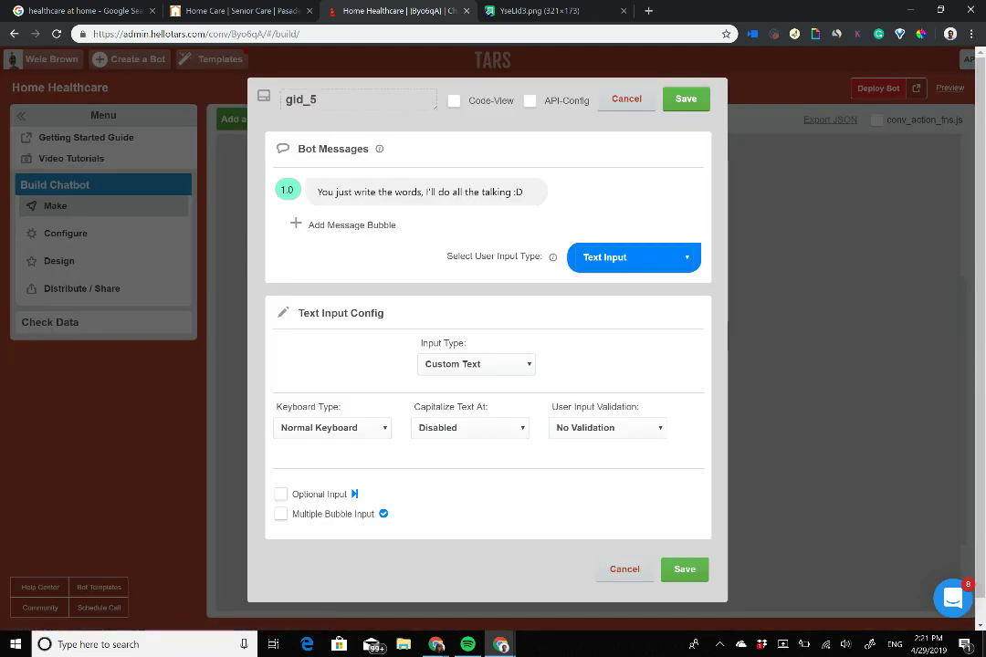
{"action": "left_click", "coordinate": [635, 258]}
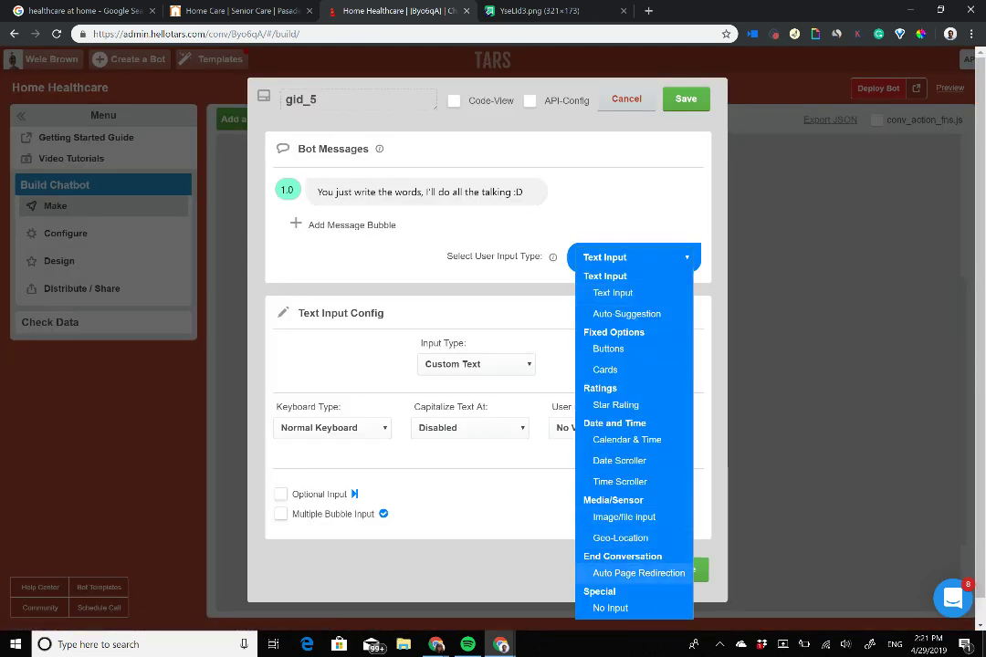
{"action": "left_click", "coordinate": [638, 572]}
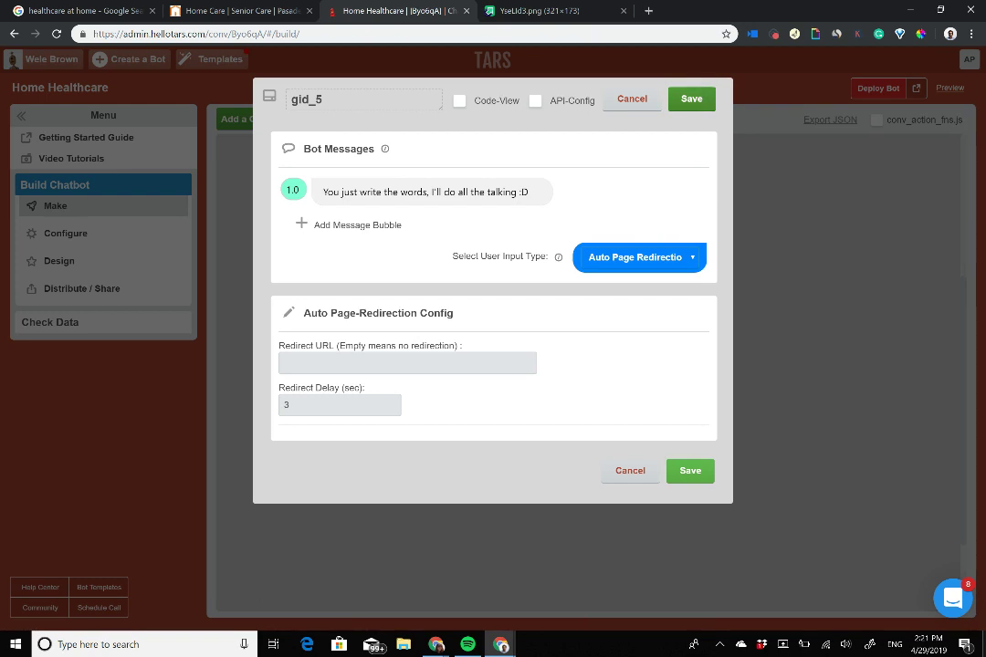
{"action": "left_click", "coordinate": [691, 99]}
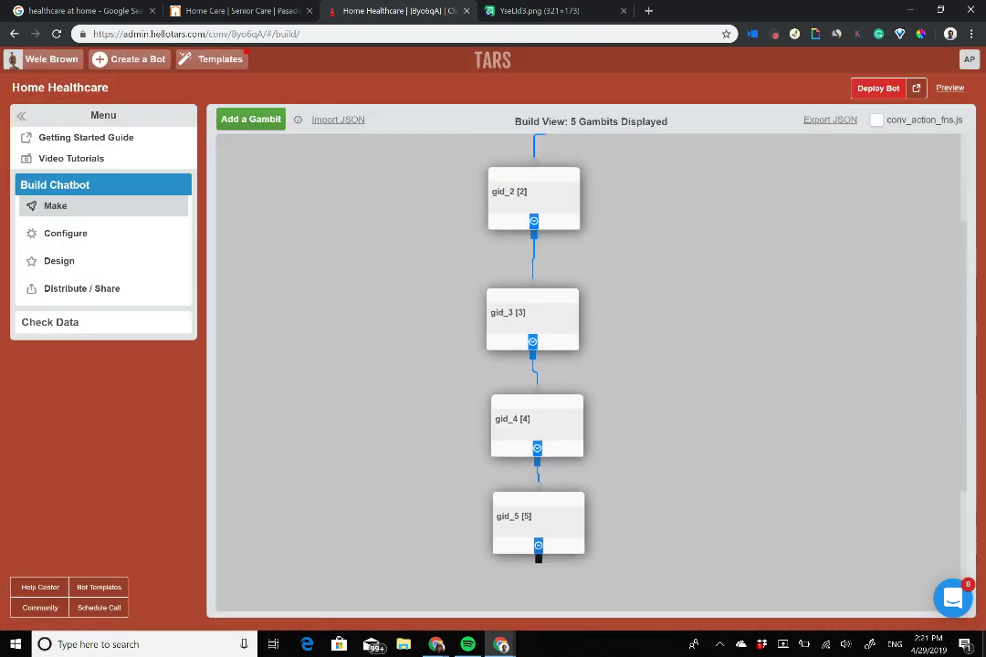
Review the Name, Email, Comments and Phone fields of the Contact Us form on Right at Home's landing page
{"action": "left_click", "coordinate": [269, 13]}
{"action": "scroll", "coordinate": [383, 365], "scroll_direction": "down", "scroll_amount": 5}
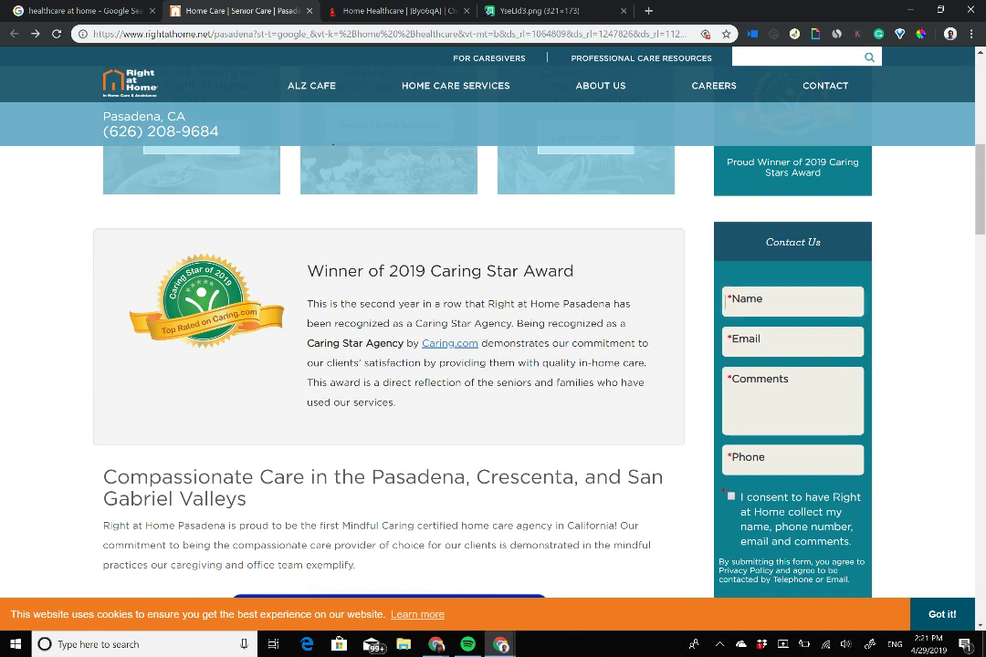
{"action": "key", "text": "Tab"}
{"action": "key", "text": "Tab"}
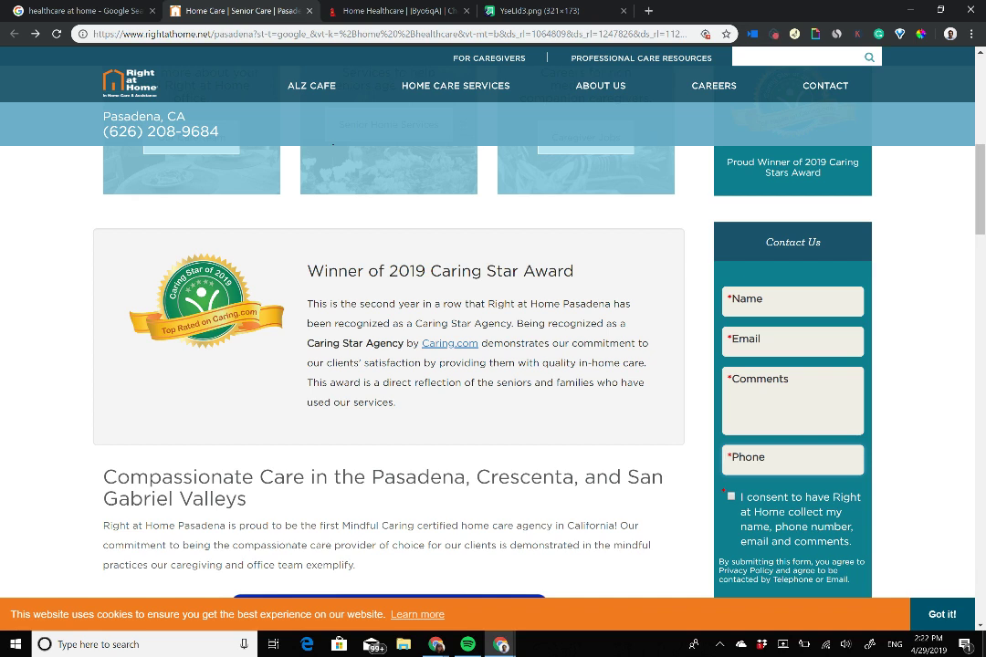
{"action": "left_click", "coordinate": [793, 342]}
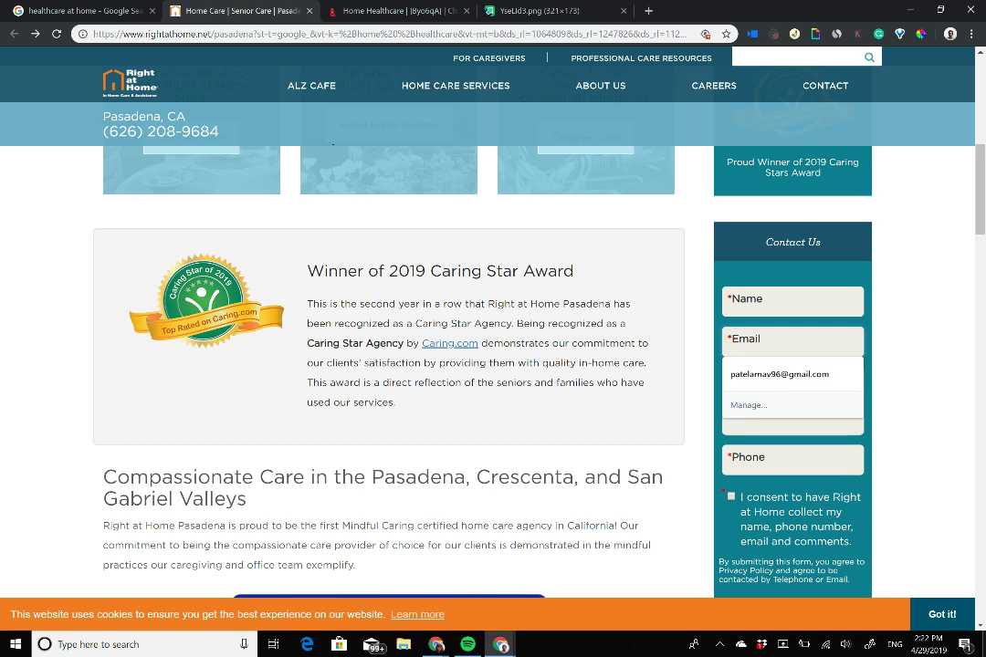
{"action": "left_click", "coordinate": [792, 460]}
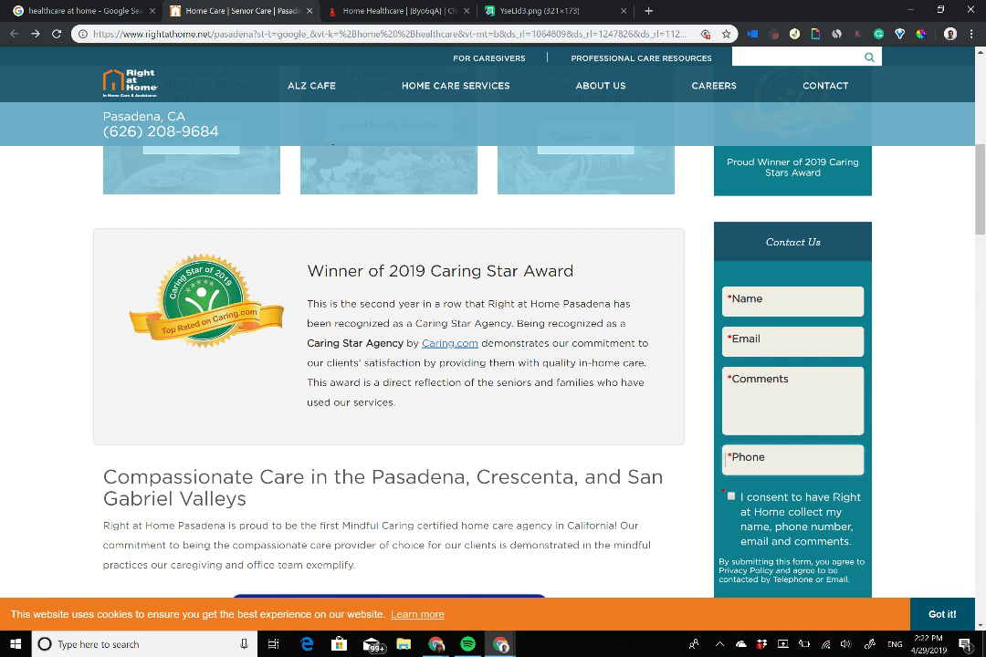
{"action": "left_click", "coordinate": [792, 302]}
{"action": "left_click", "coordinate": [793, 400]}
Return to the chatbot builder, rename the second gambit, gid_2, as name, and save it
{"action": "left_click", "coordinate": [402, 11]}
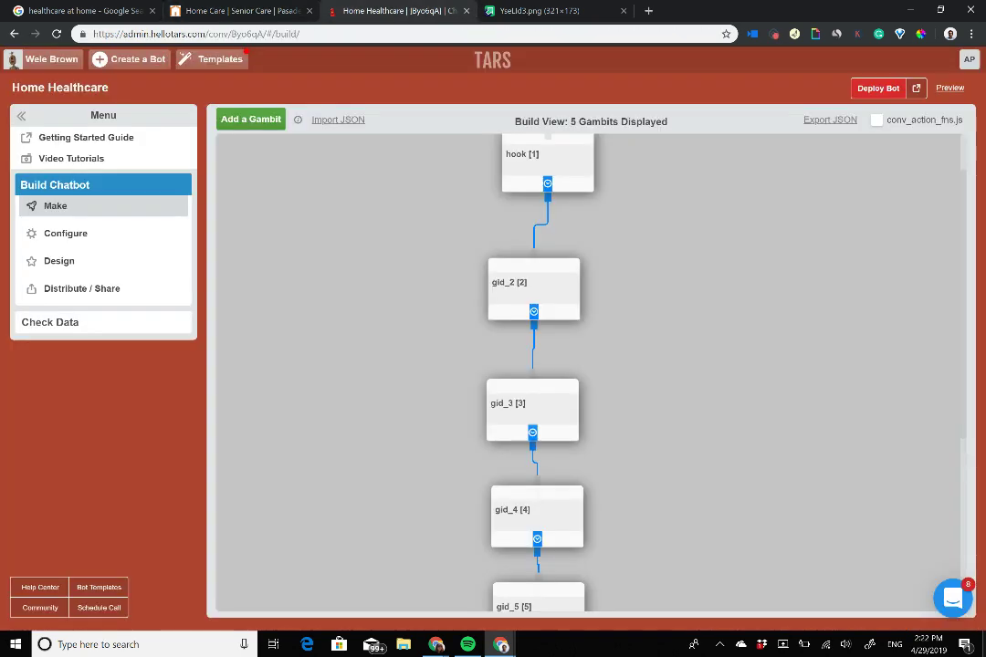
{"action": "left_click", "coordinate": [534, 284]}
{"action": "left_click_drag", "start_coordinate": [375, 99], "coordinate": [198, 75]}
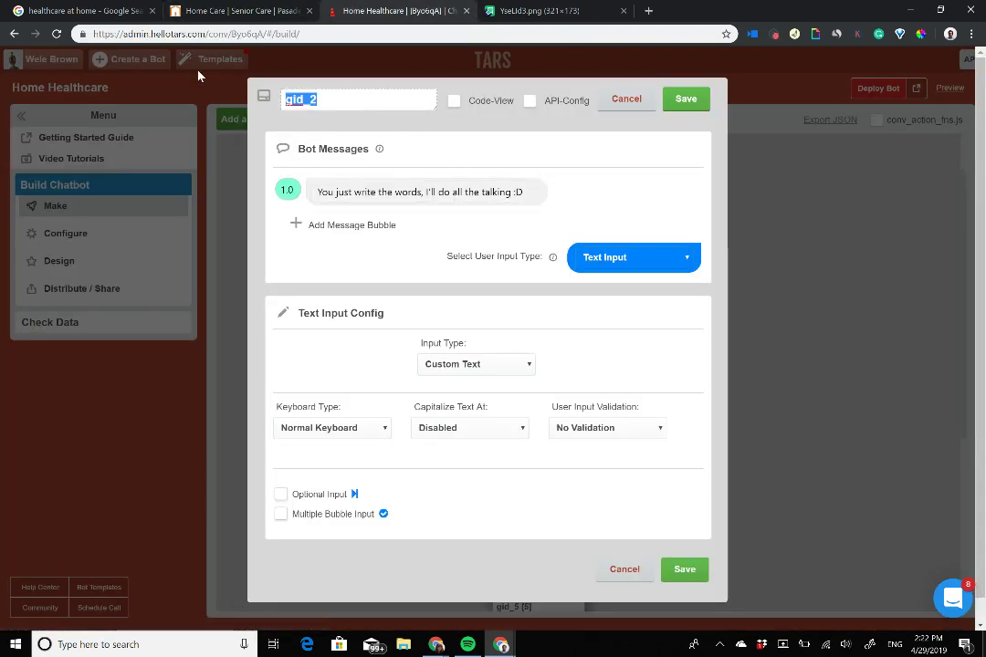
{"action": "type", "text": "name"}
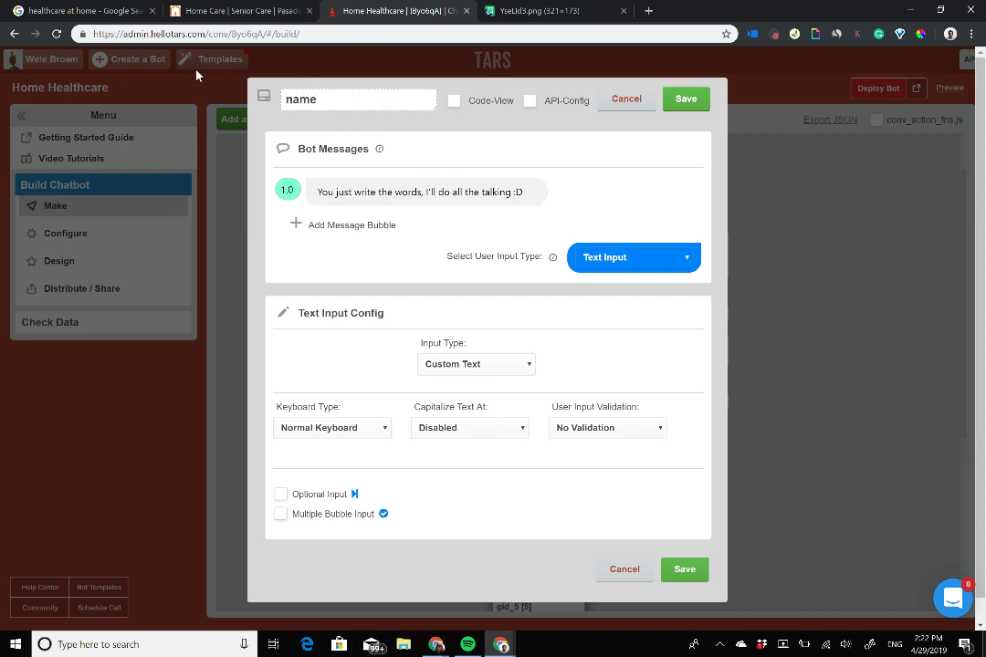
{"action": "key", "text": "Return"}
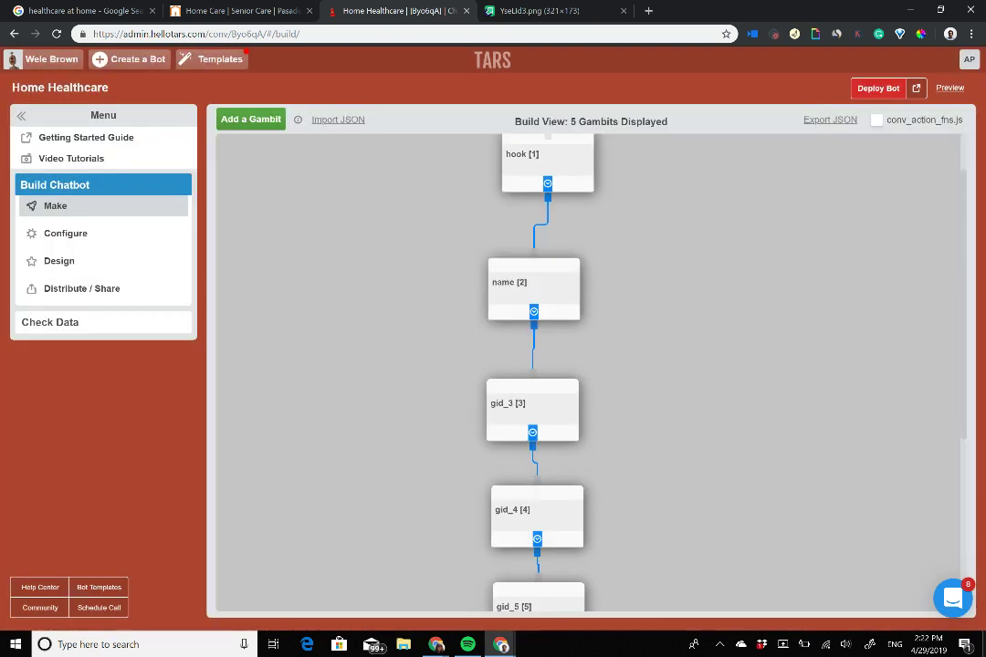
{"action": "left_click", "coordinate": [533, 407]}
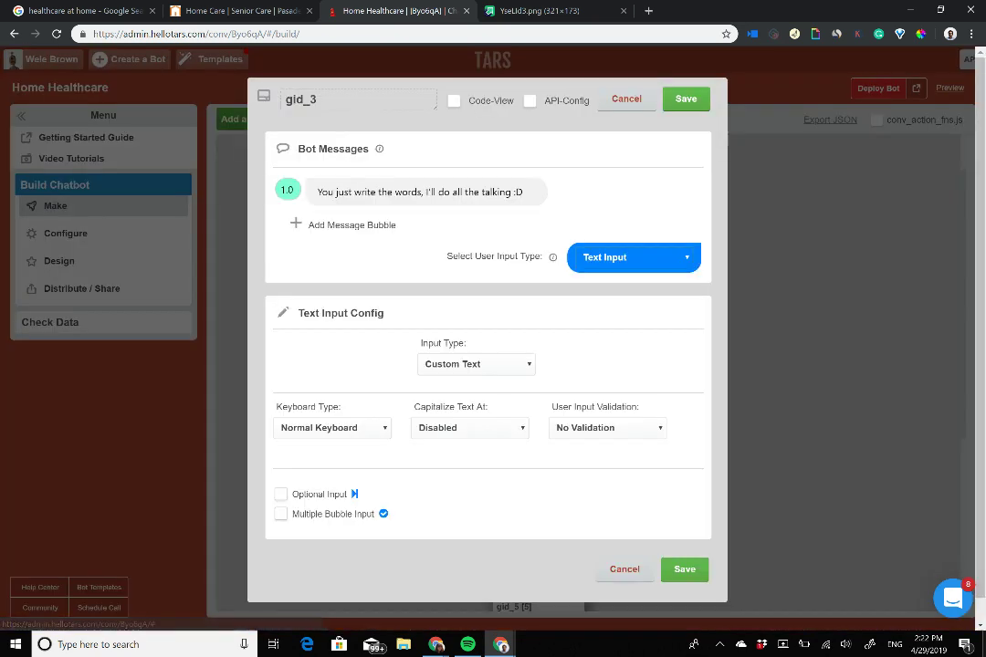
{"action": "left_click_drag", "start_coordinate": [363, 102], "coordinate": [110, 87]}
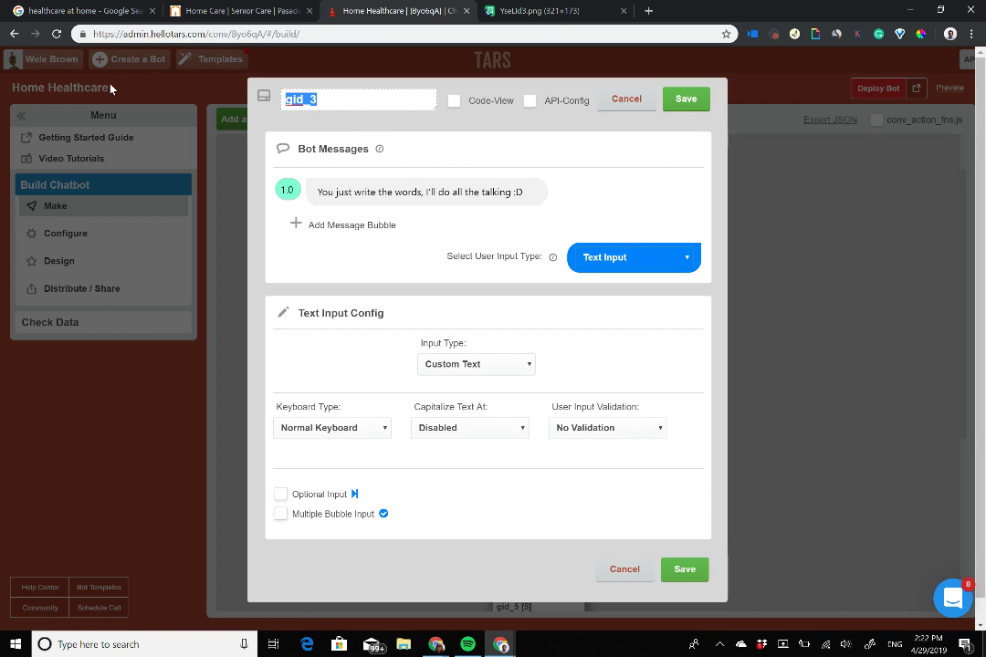
{"action": "left_click", "coordinate": [257, 10]}
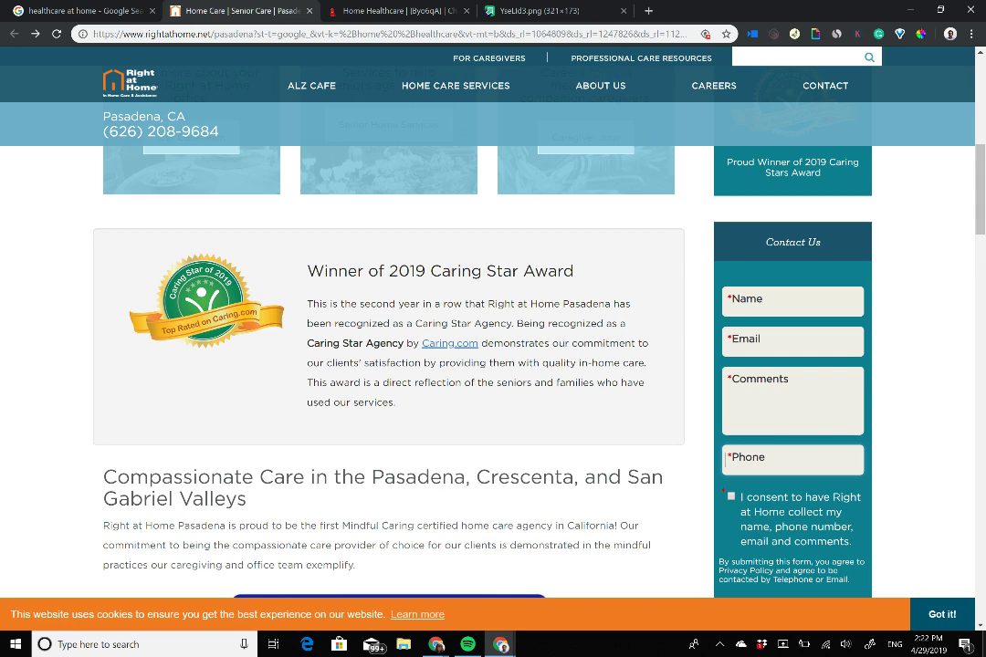
{"action": "left_click", "coordinate": [337, 11]}
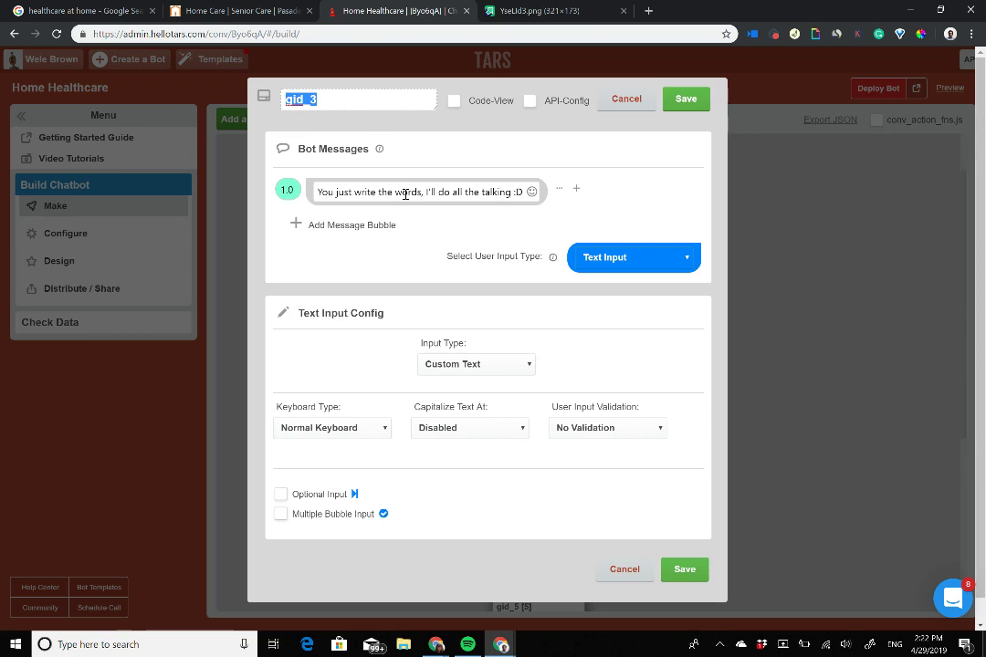
{"action": "key", "text": "Escape"}
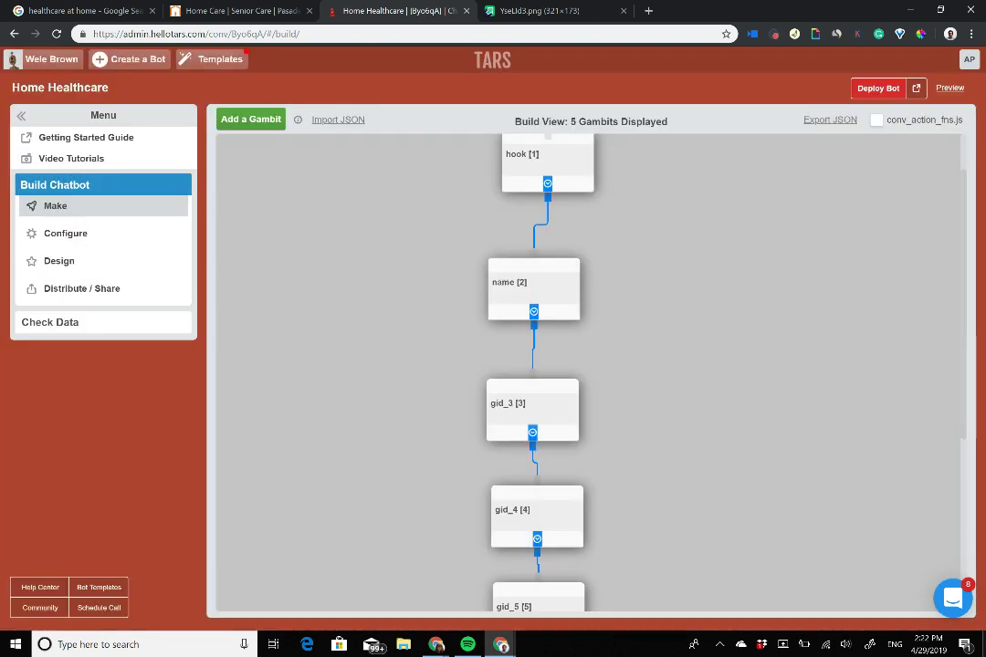
{"action": "left_click", "coordinate": [548, 160]}
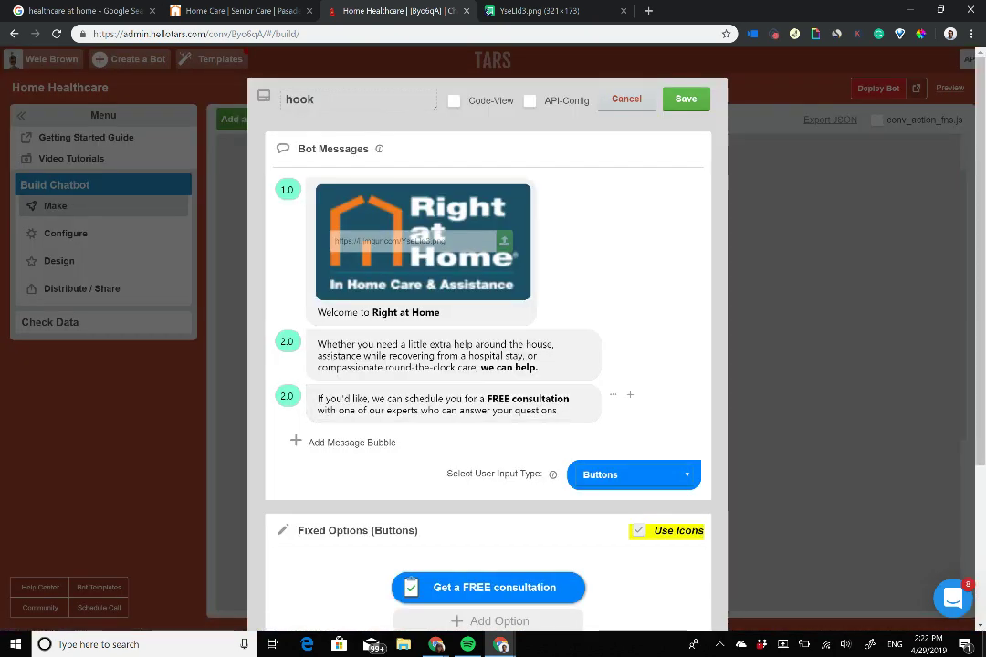
{"action": "scroll", "coordinate": [487, 347], "scroll_direction": "down", "scroll_amount": 3}
{"action": "scroll", "coordinate": [488, 347], "scroll_direction": "up", "scroll_amount": 3}
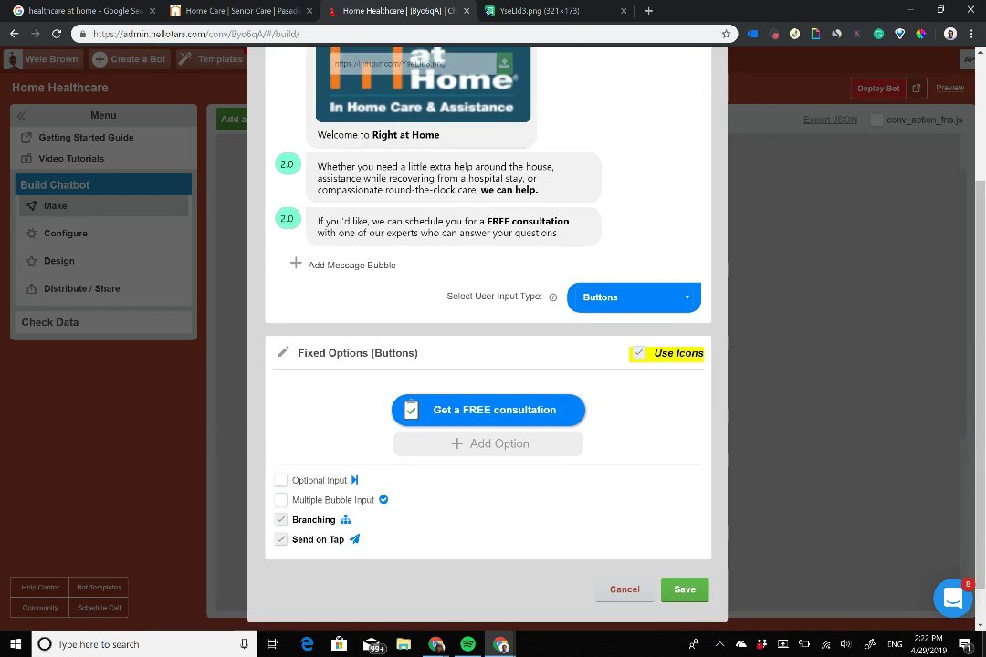
{"action": "key", "text": "Escape"}
Replace the name gambit's placeholder message with "What is your name?" and make the word "name" bold
{"action": "left_click", "coordinate": [534, 283]}
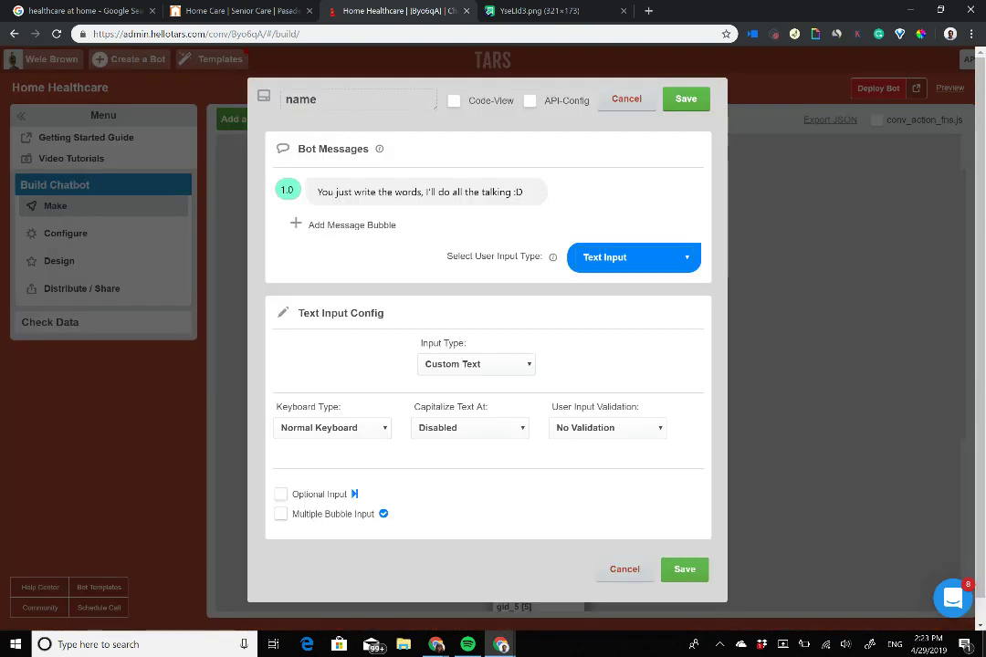
{"action": "left_click", "coordinate": [429, 192]}
{"action": "key", "text": "ctrl+a"}
{"action": "type", "text": "What"}
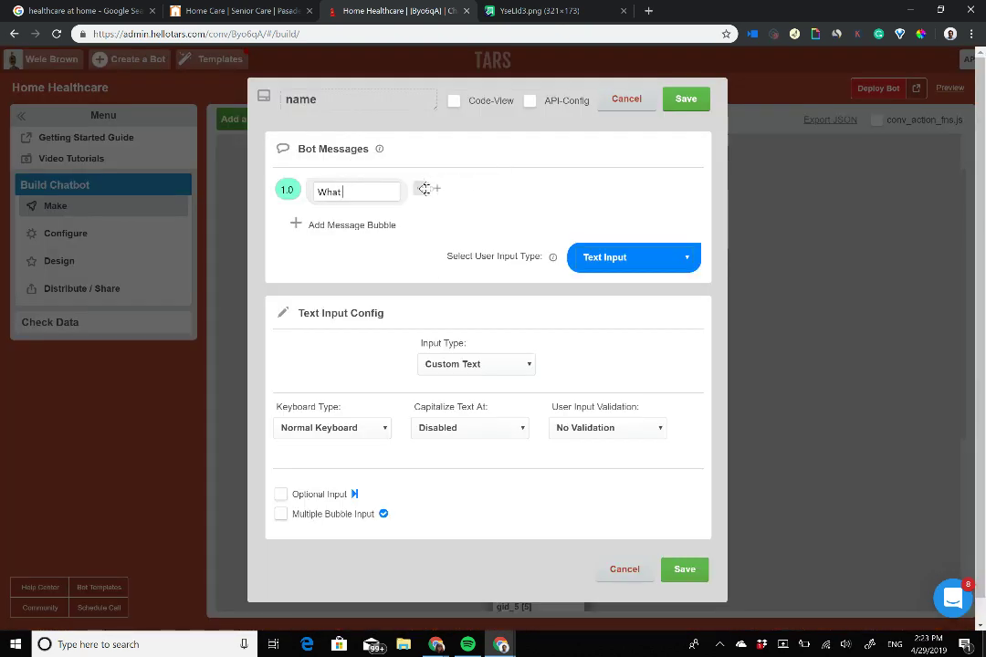
{"action": "type", "text": " is your name?"}
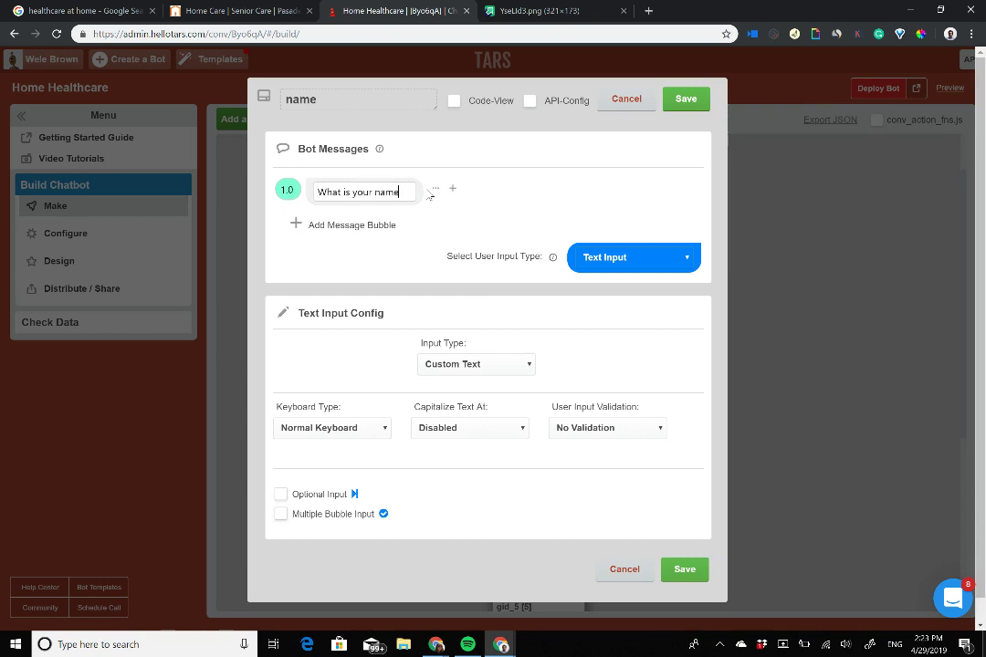
{"action": "double_click", "coordinate": [400, 193]}
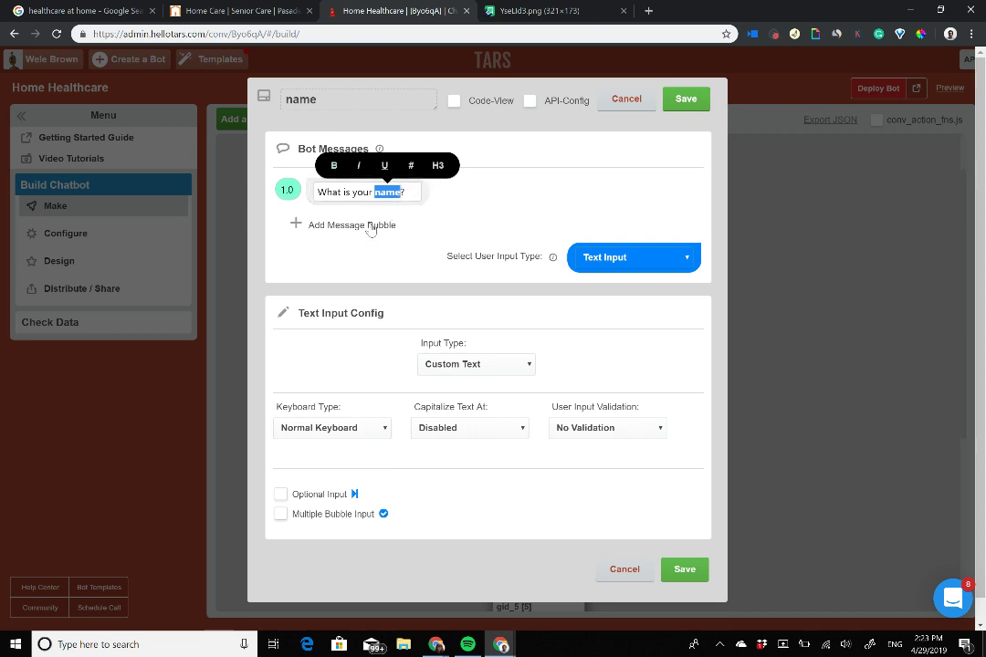
Add a message bubble above the name question reading "Great! I need a few details to get you set up"
{"action": "left_click", "coordinate": [369, 229]}
{"action": "left_click", "coordinate": [418, 194]}
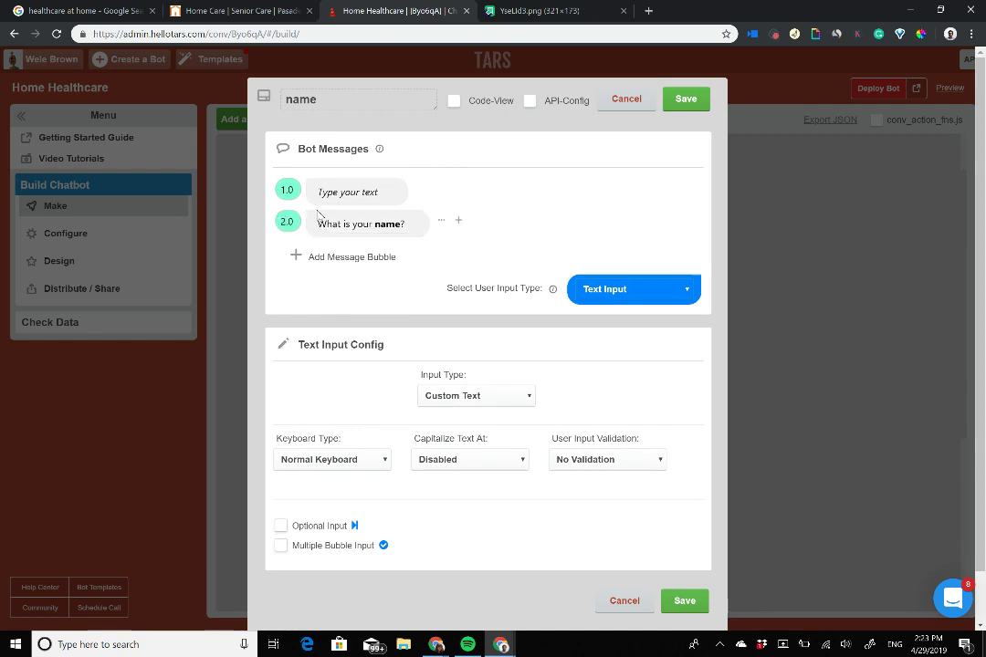
{"action": "left_click", "coordinate": [370, 196]}
{"action": "left_click", "coordinate": [370, 194]}
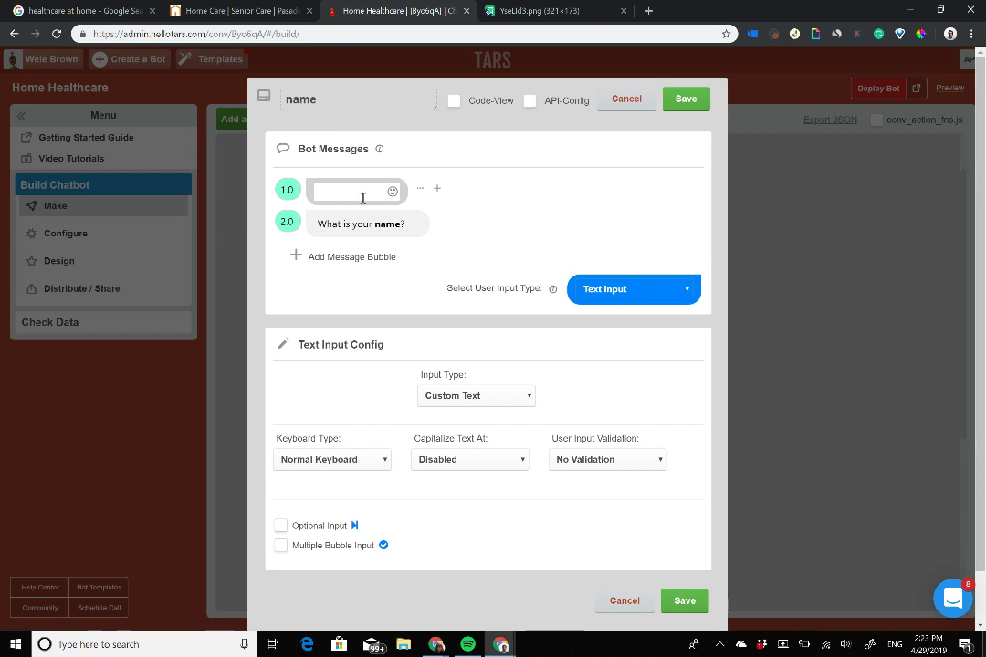
{"action": "type", "text": "Great! I need a fe"}
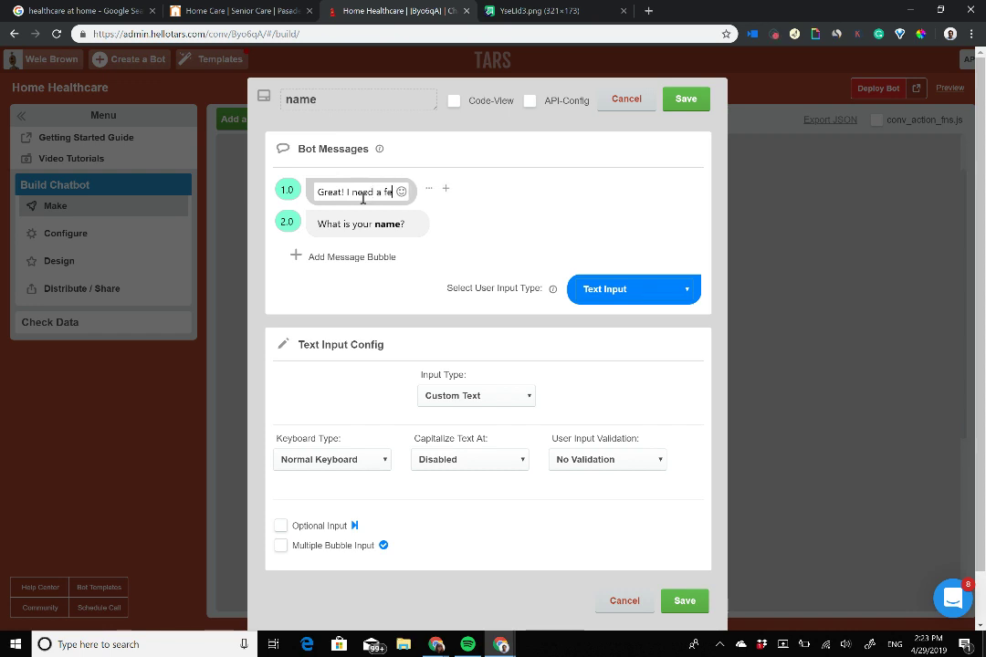
{"action": "type", "text": "w details to ge"}
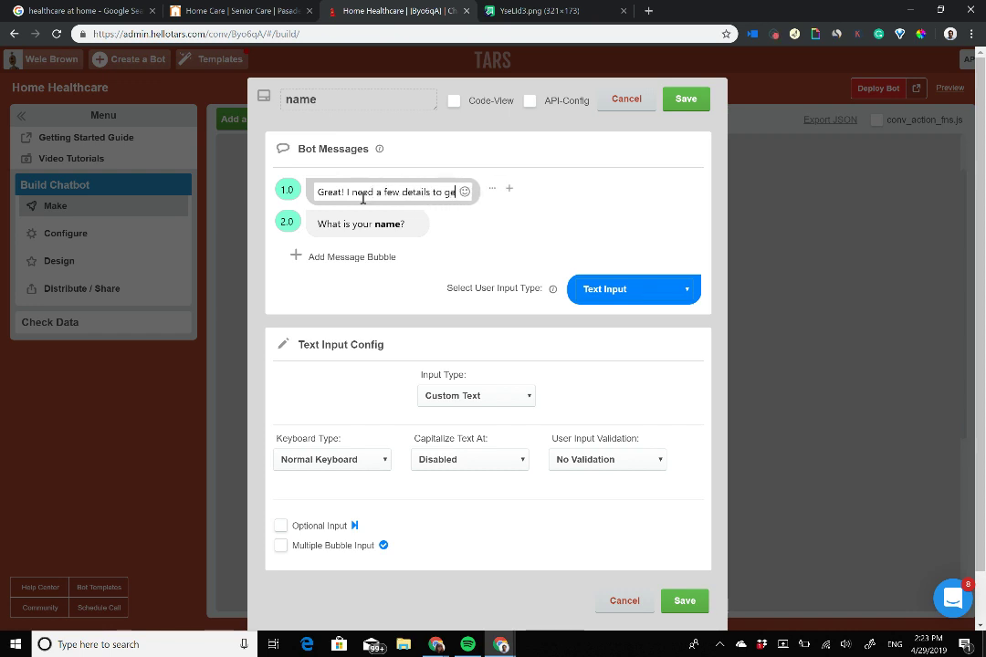
{"action": "type", "text": "t you set up"}
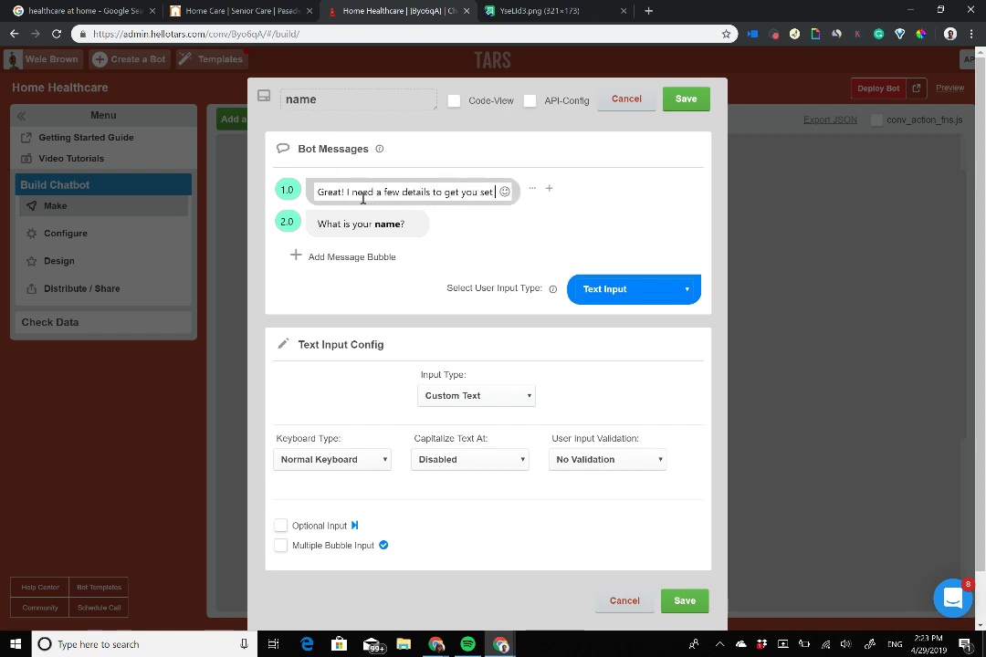
Reword the question to "First, what is your name?", set its text input type to Name, and save the gambit
{"action": "left_click", "coordinate": [324, 225]}
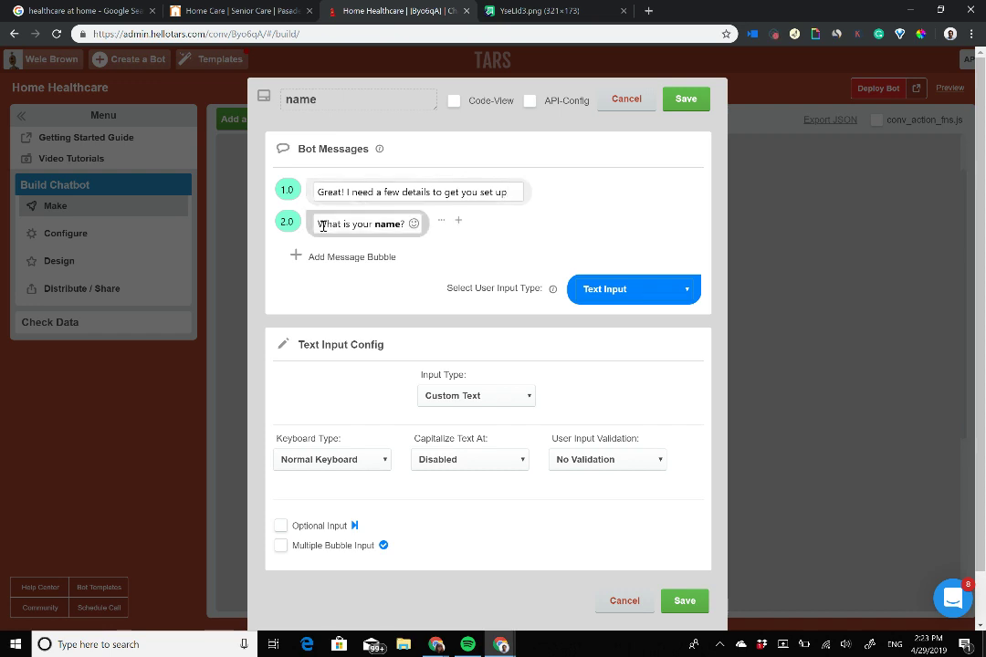
{"action": "key", "text": "BackSpace"}
{"action": "type", "text": "First, w"}
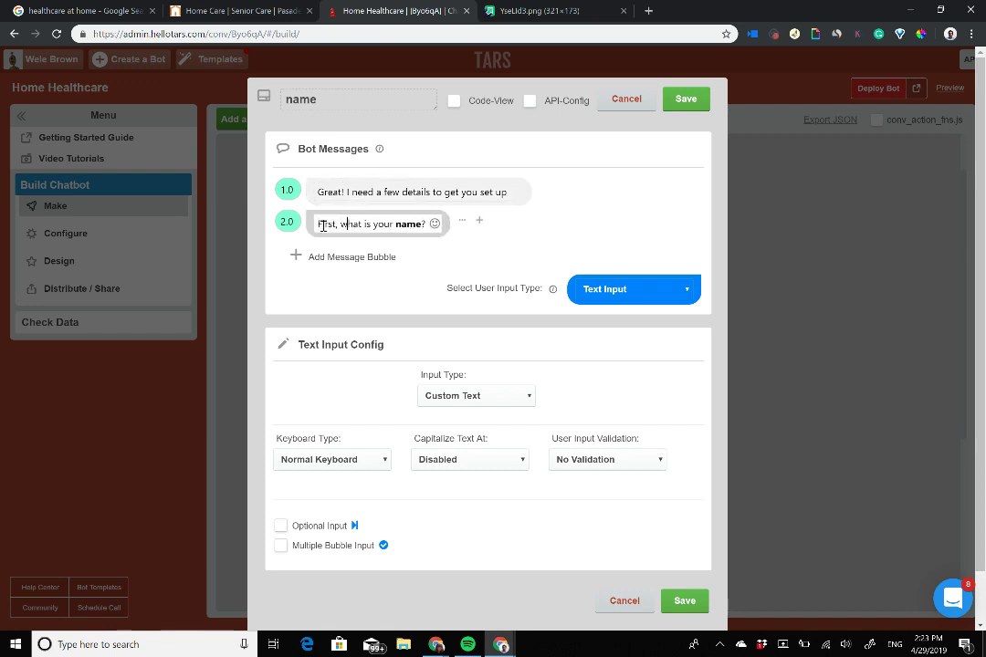
{"action": "left_click", "coordinate": [476, 396]}
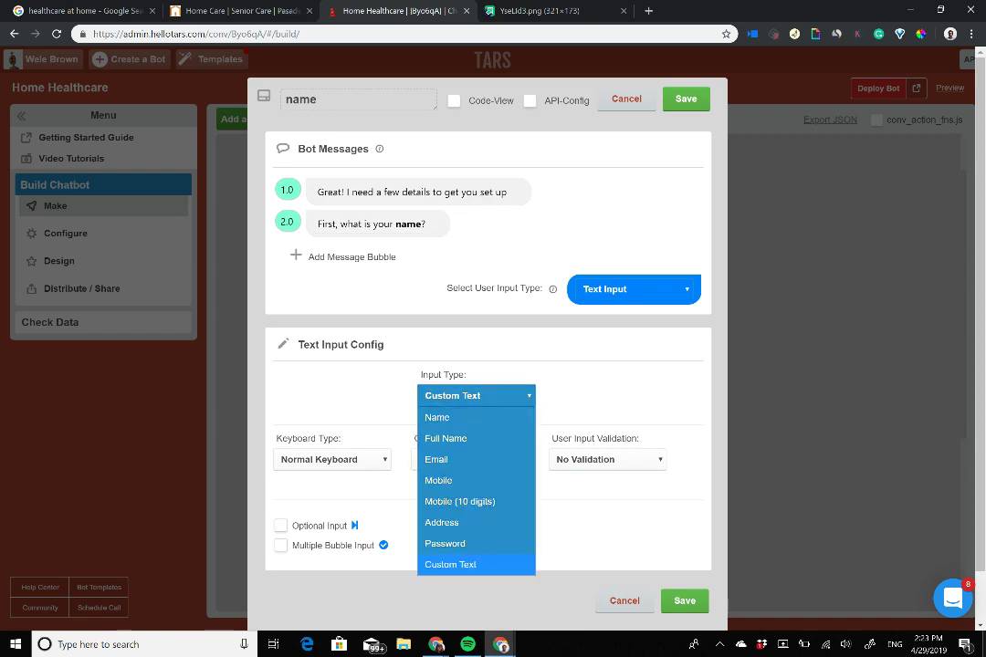
{"action": "left_click", "coordinate": [438, 417]}
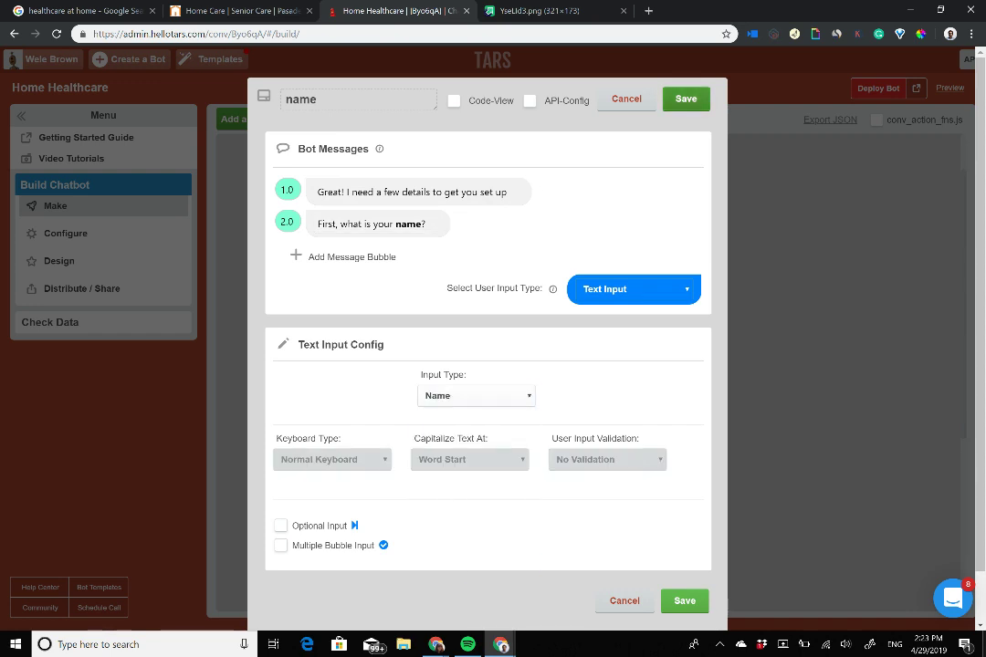
{"action": "left_click", "coordinate": [686, 98]}
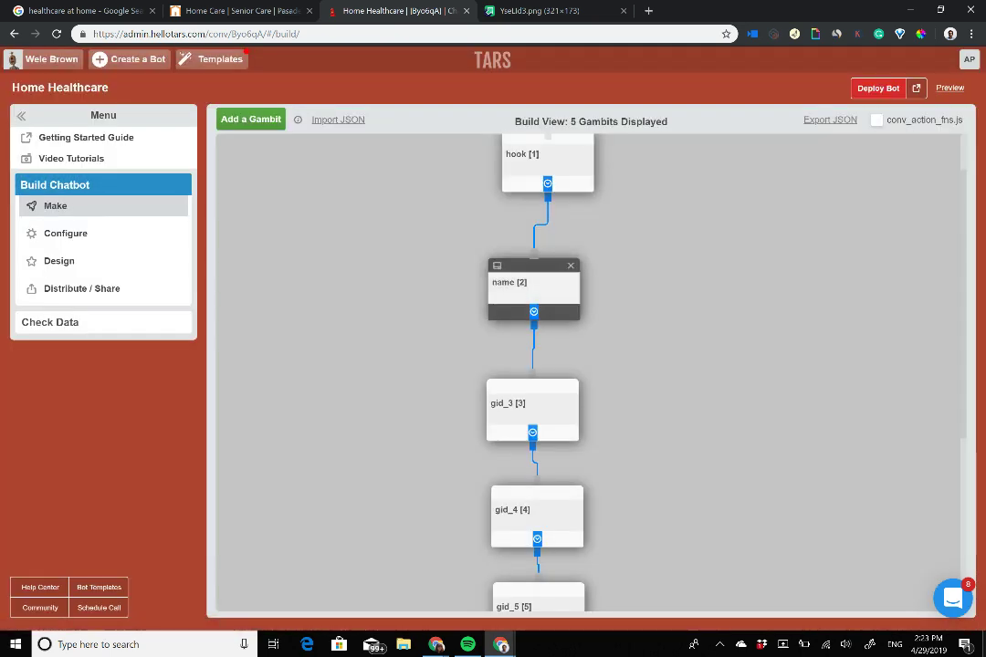
Replace gid_3's placeholder message with the greeting "Nice to mmet you {{ursp.name}}!", inserting the name gambit's response variable
{"action": "left_click", "coordinate": [496, 387]}
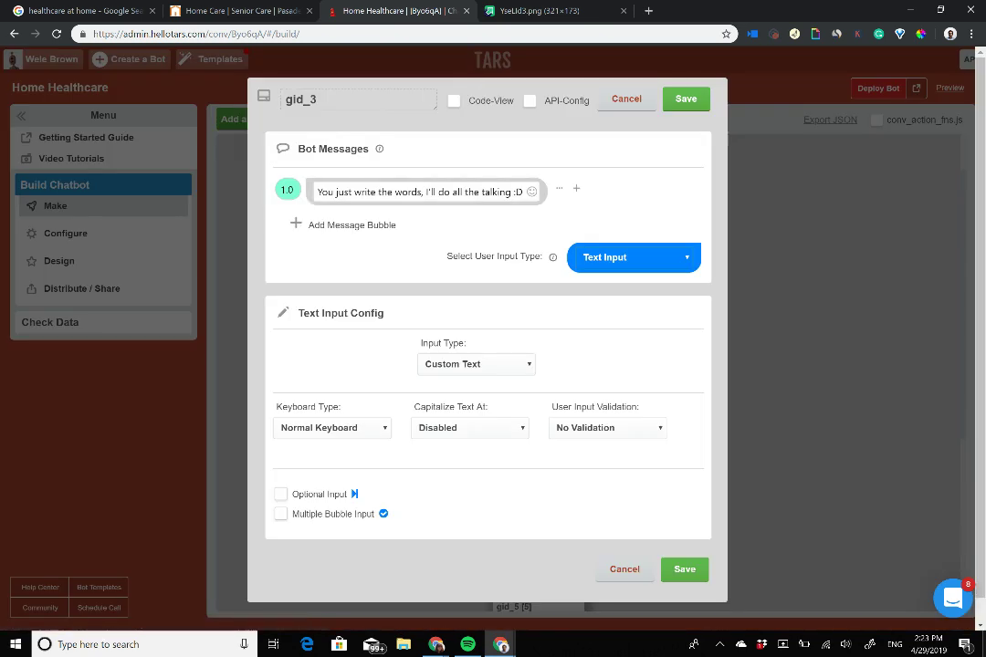
{"action": "double_click", "coordinate": [499, 192]}
{"action": "triple_click", "coordinate": [497, 192]}
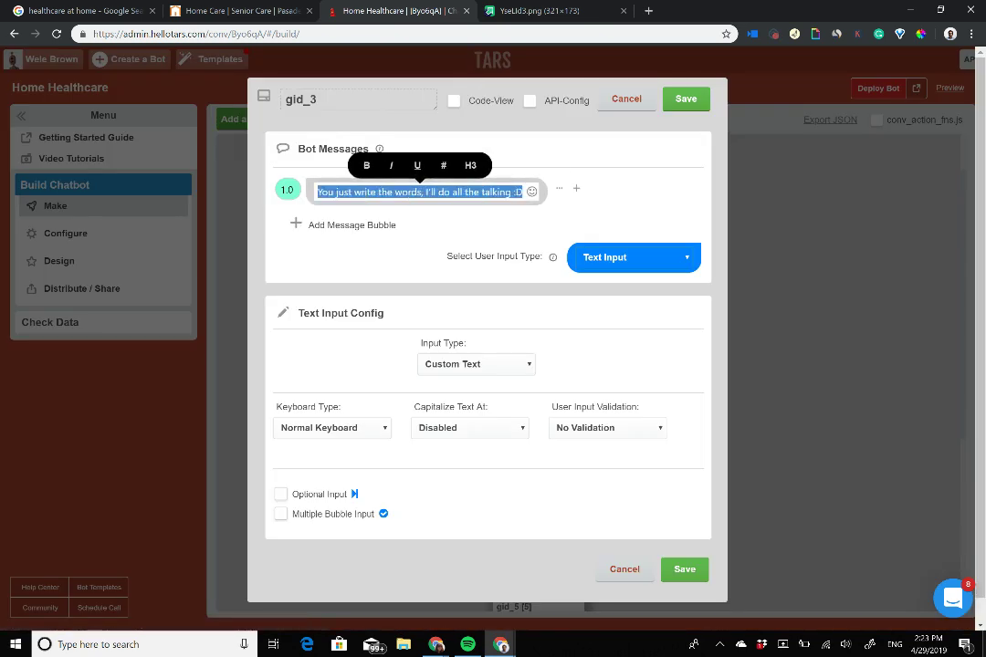
{"action": "type", "text": "Nice"}
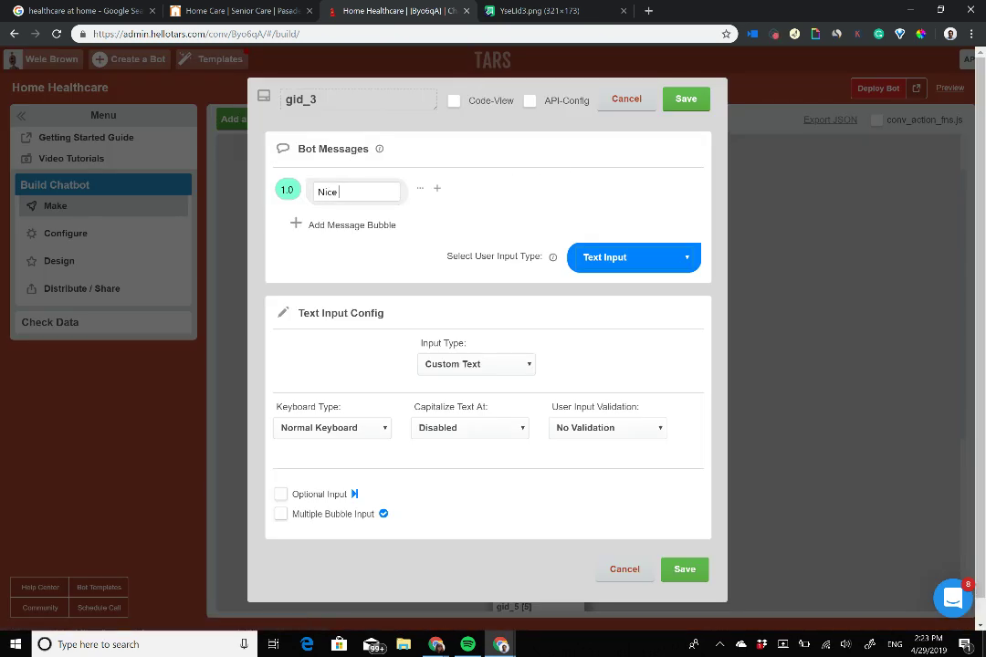
{"action": "type", "text": " to mmet you {{"}
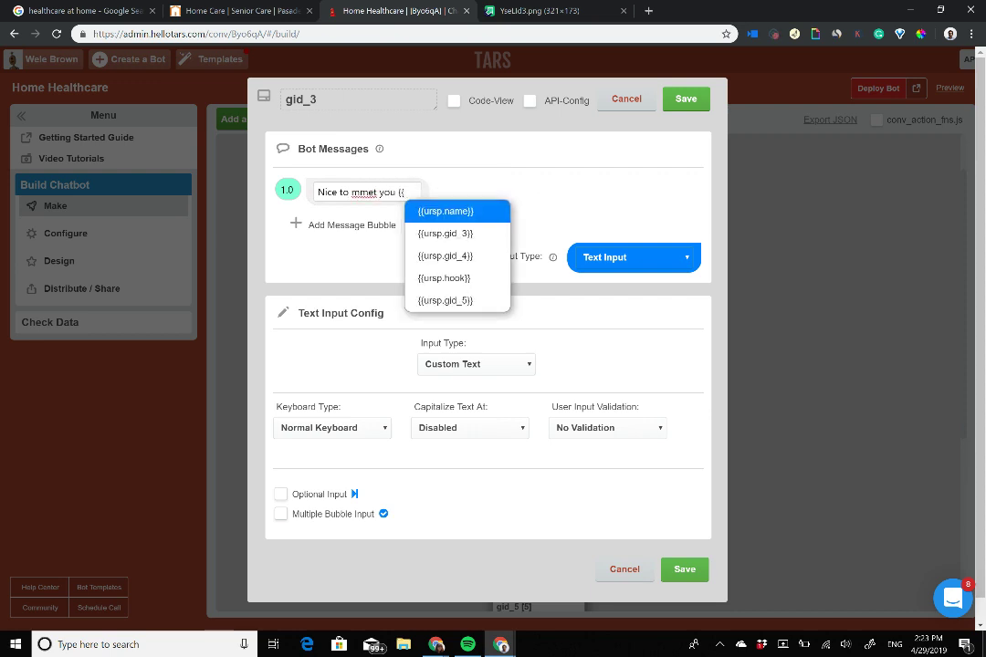
{"action": "key", "text": "Return"}
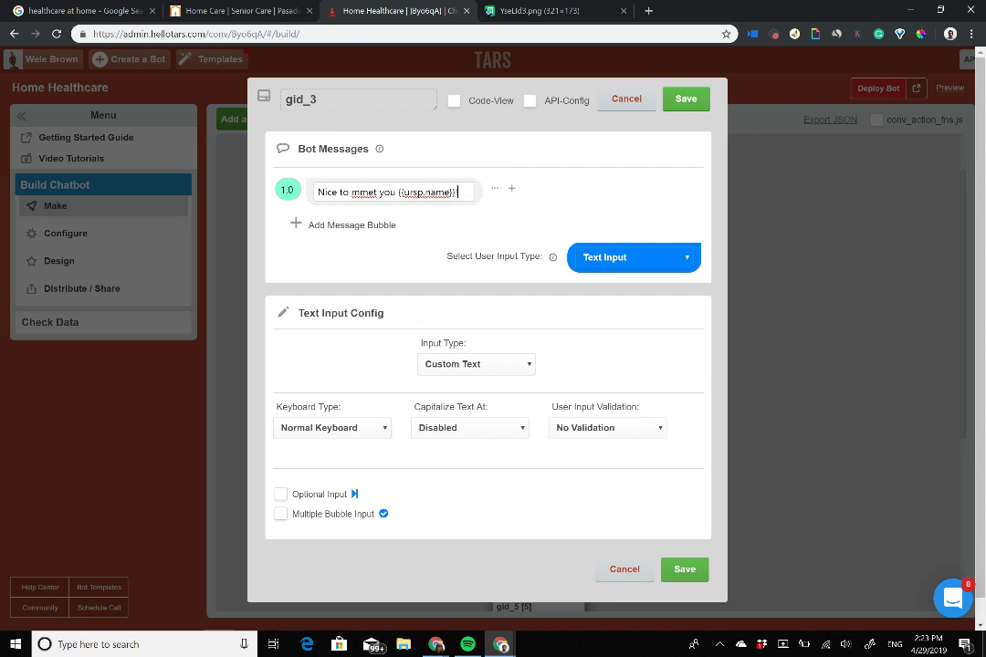
Add an empty second message bubble to gid_3, correct the misspelled word in the greeting to "meet", and save the gambit
{"action": "left_click", "coordinate": [365, 225]}
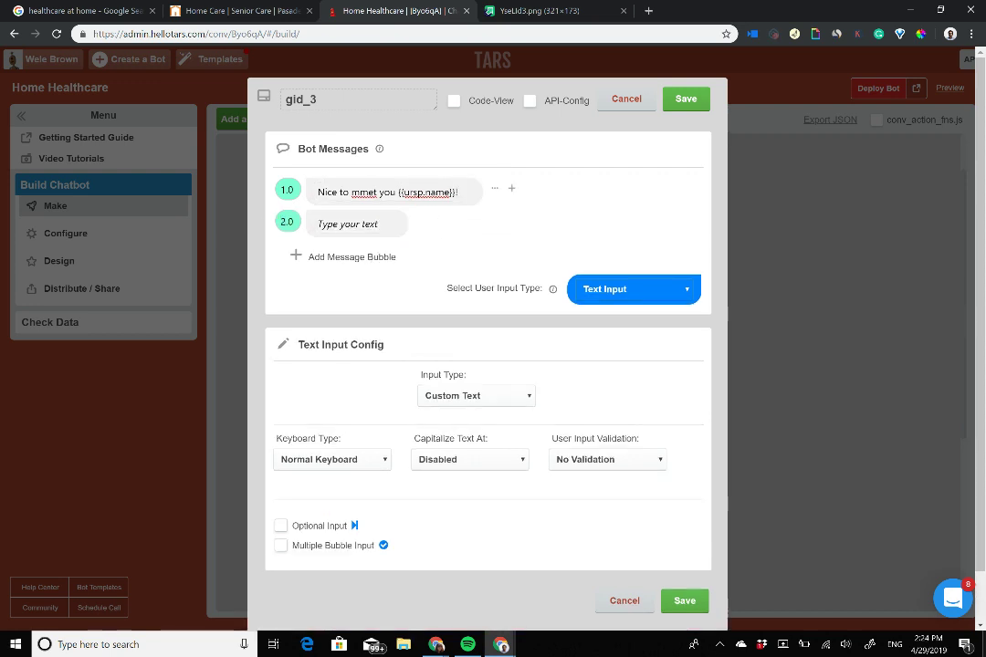
{"action": "left_click", "coordinate": [358, 192]}
{"action": "left_click", "coordinate": [367, 193]}
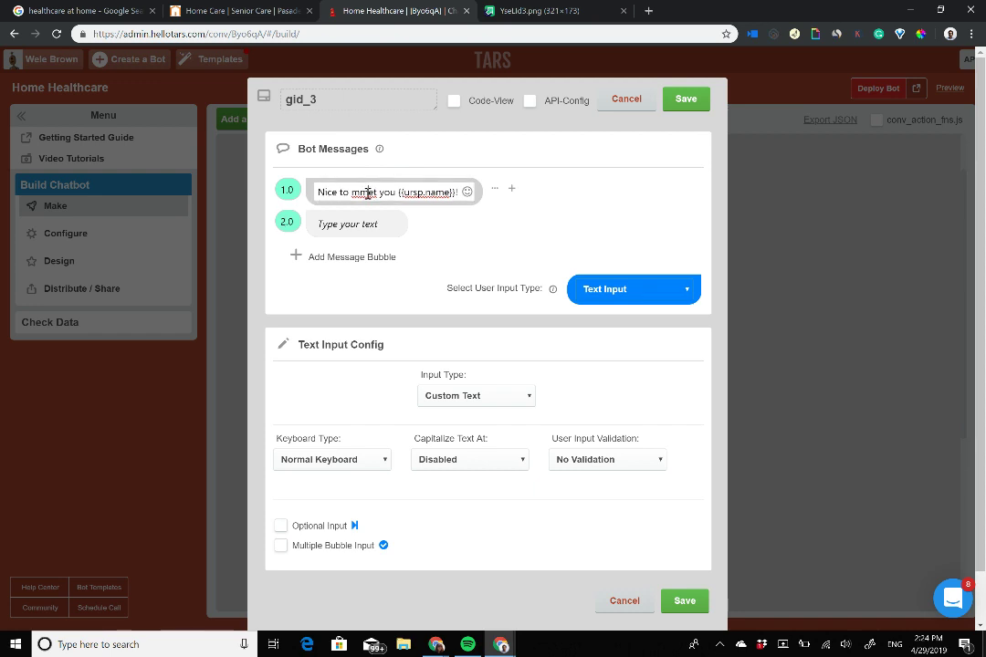
{"action": "key", "text": "BackSpace"}
{"action": "type", "text": "e"}
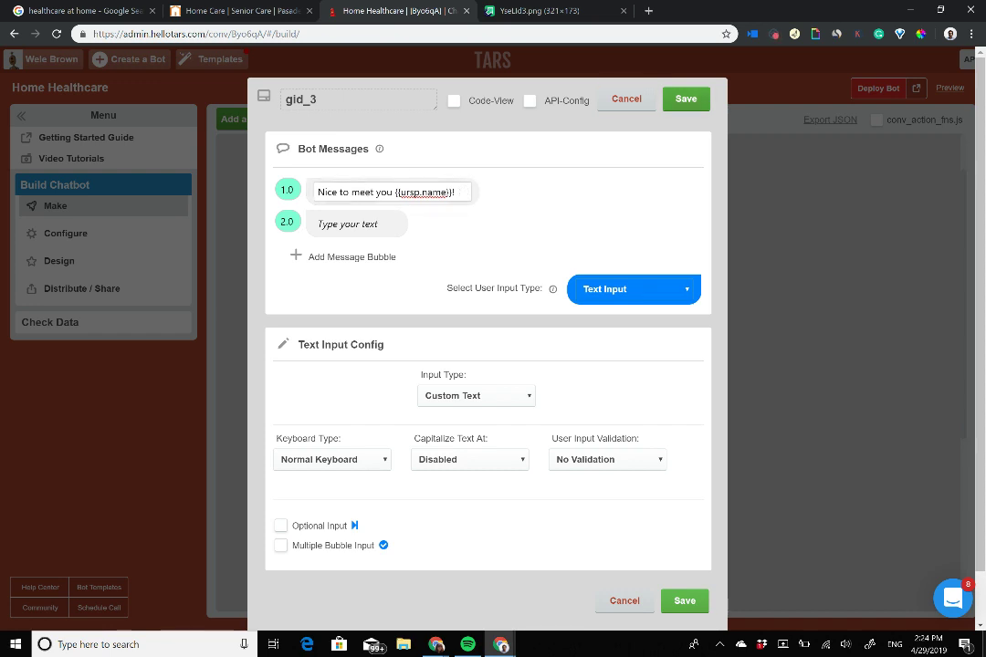
{"action": "left_click", "coordinate": [686, 99]}
{"action": "scroll", "coordinate": [589, 372], "scroll_direction": "up", "scroll_amount": 1}
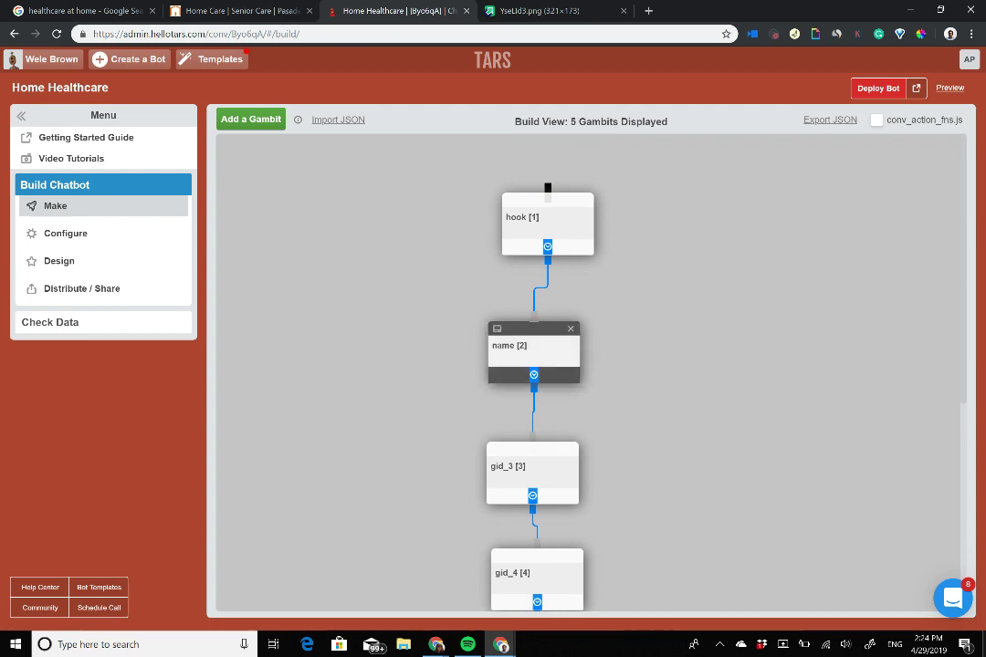
{"action": "scroll", "coordinate": [589, 373], "scroll_direction": "down", "scroll_amount": 2}
{"action": "scroll", "coordinate": [589, 373], "scroll_direction": "up", "scroll_amount": 1}
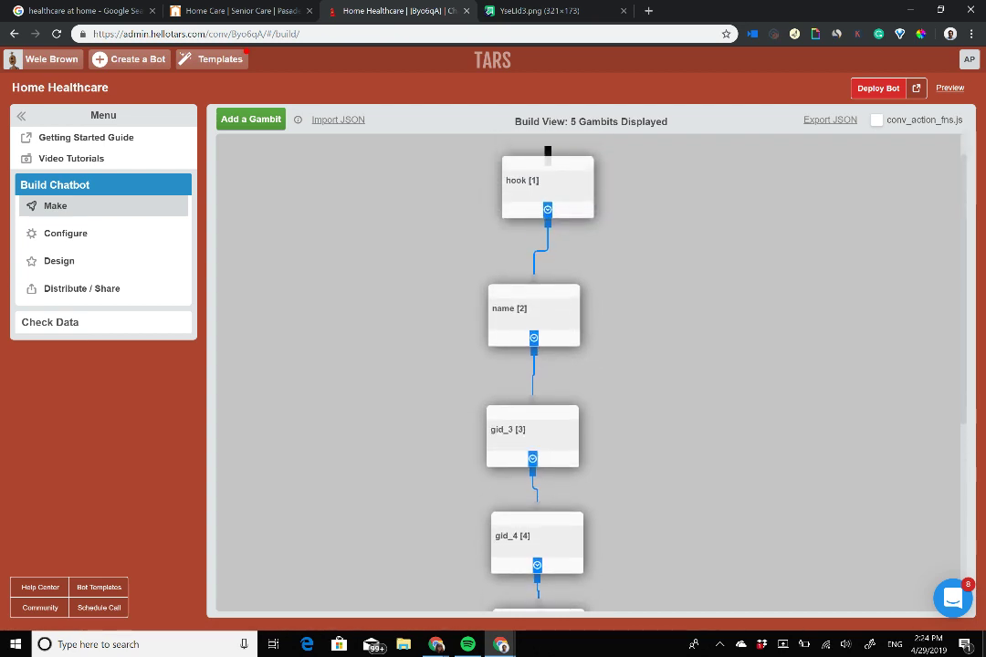
Check the name gambit against the fields of the contact form on the Right at Home page, and close the gambit unchanged
{"action": "left_click", "coordinate": [559, 338]}
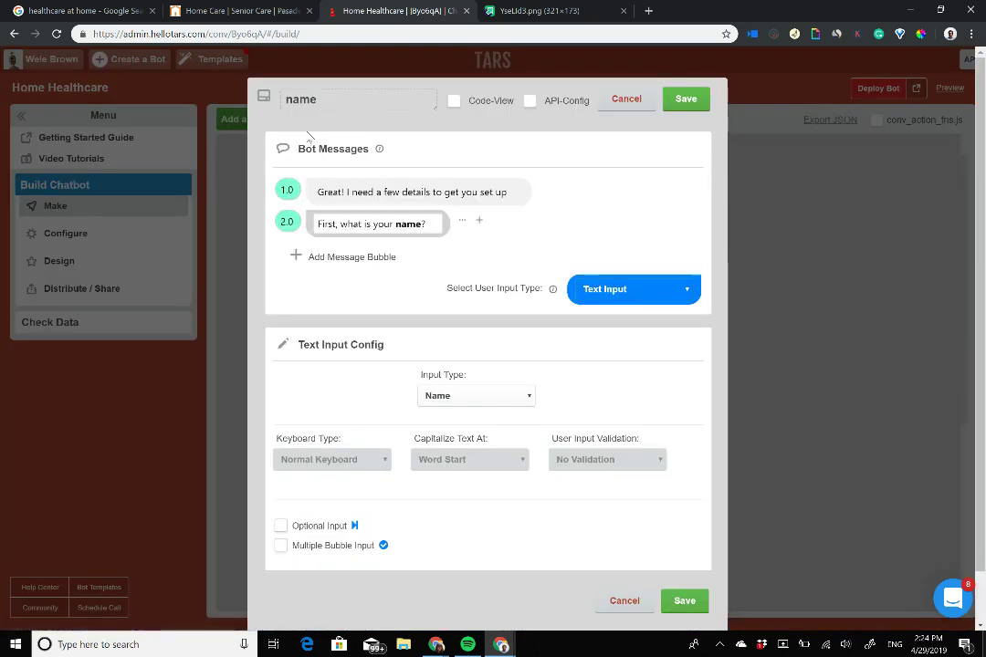
{"action": "left_click", "coordinate": [242, 11]}
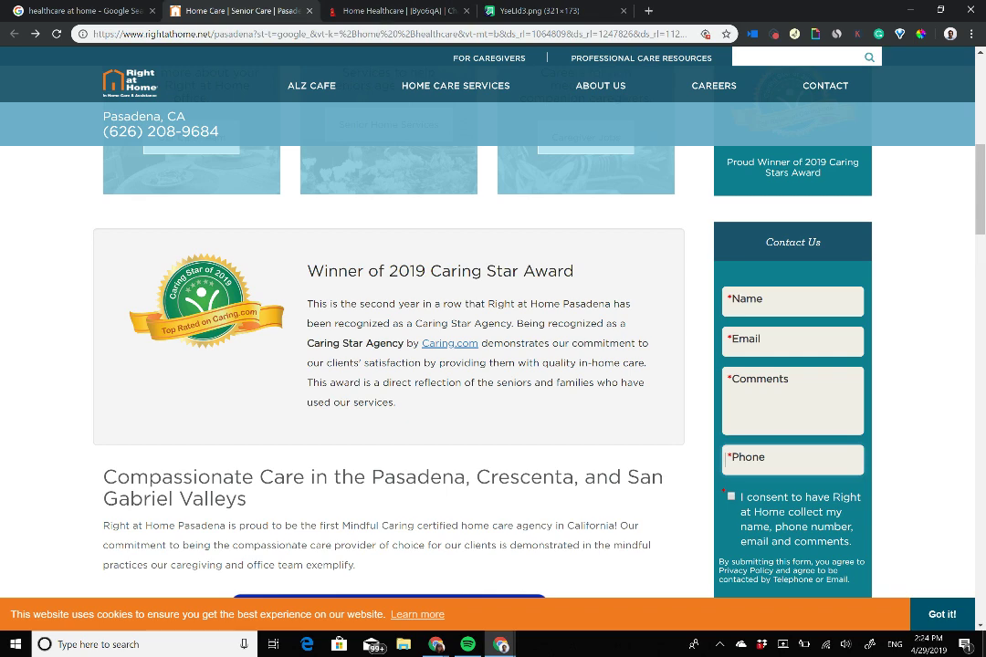
{"action": "left_click", "coordinate": [392, 11]}
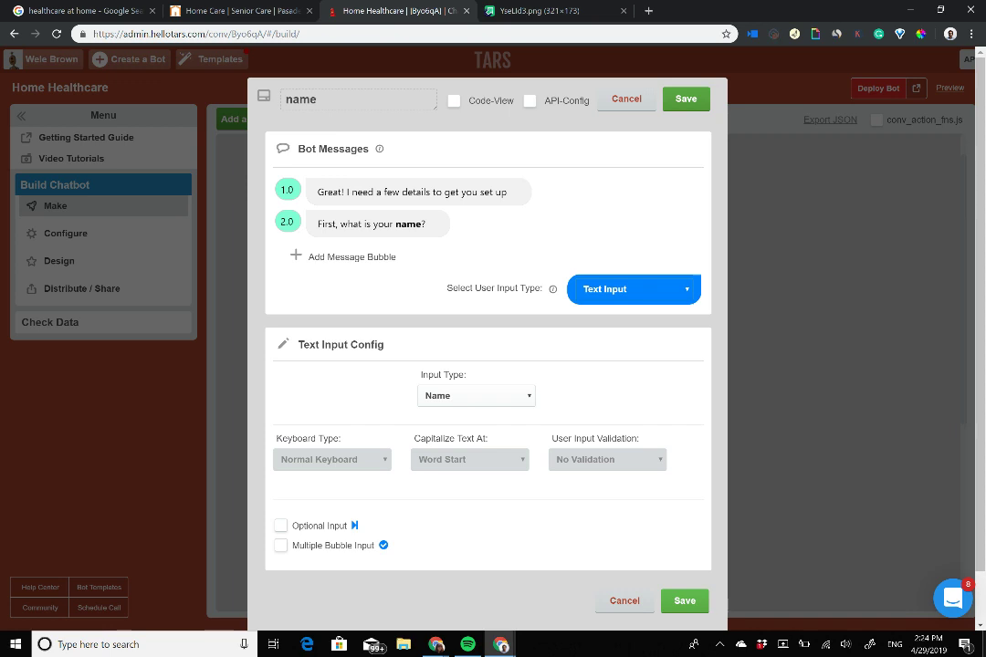
{"action": "left_click", "coordinate": [627, 99]}
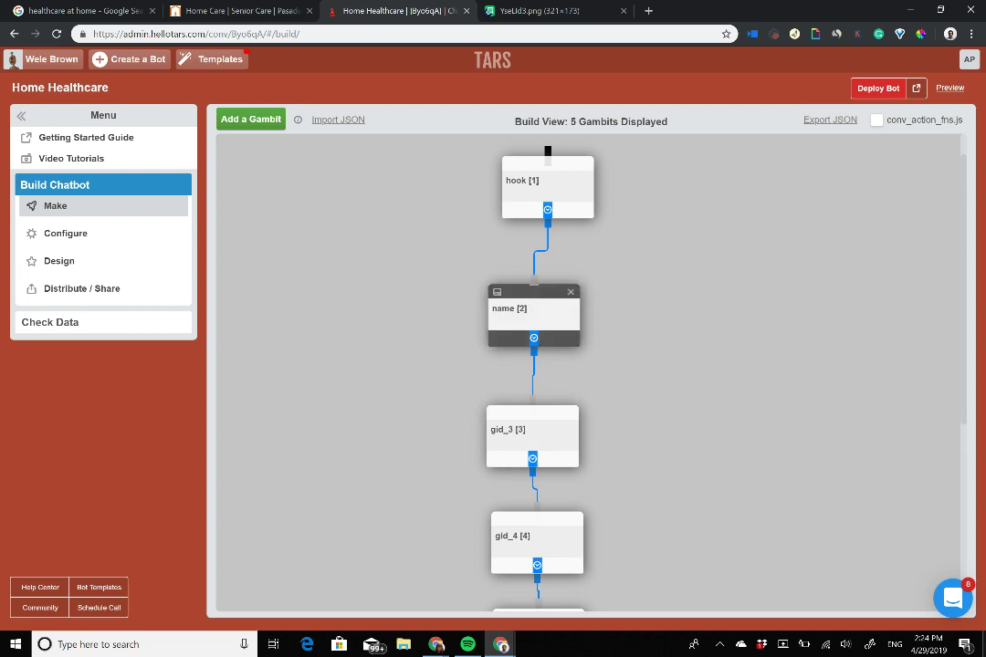
Add message bubble 2.0 to gid_3 reading "Could you tell me a little bit about your home healthcare requirements?"
{"action": "left_click", "coordinate": [525, 434]}
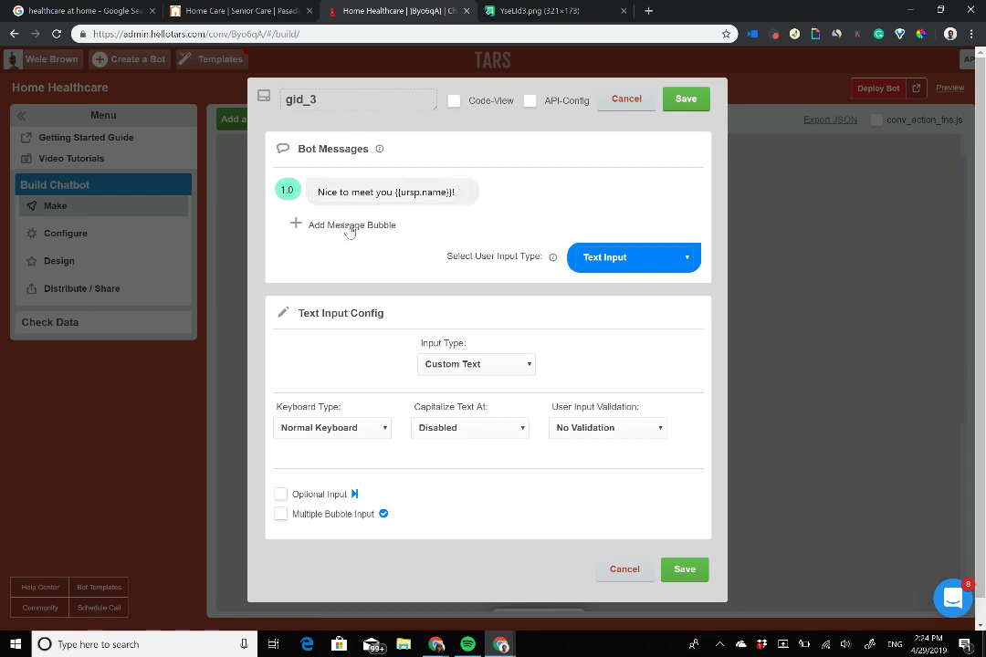
{"action": "left_click", "coordinate": [320, 225]}
{"action": "type", "text": "Cou"}
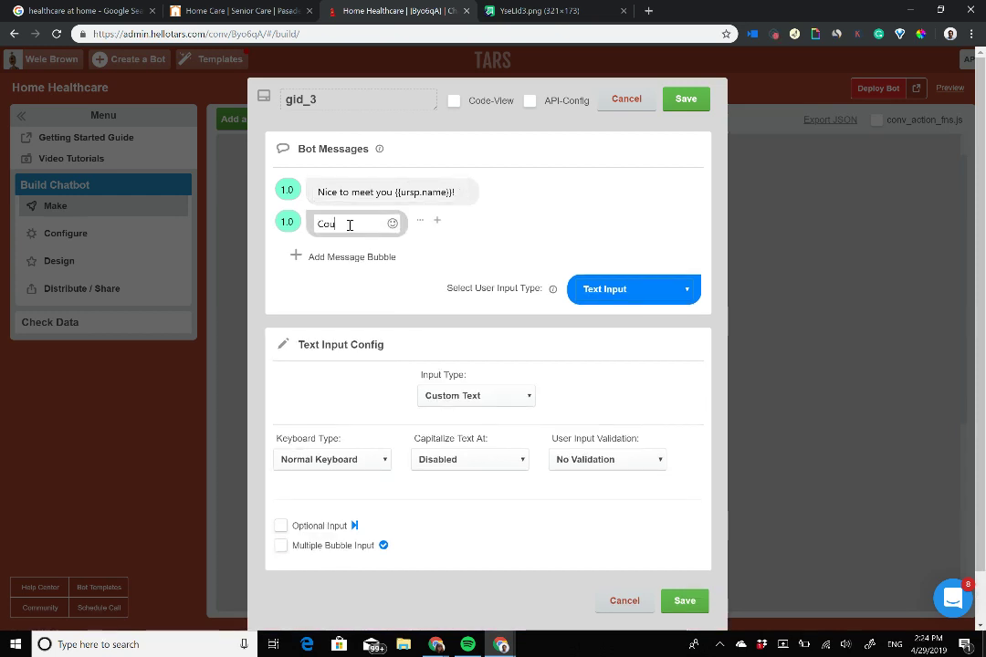
{"action": "type", "text": "ld you tel"}
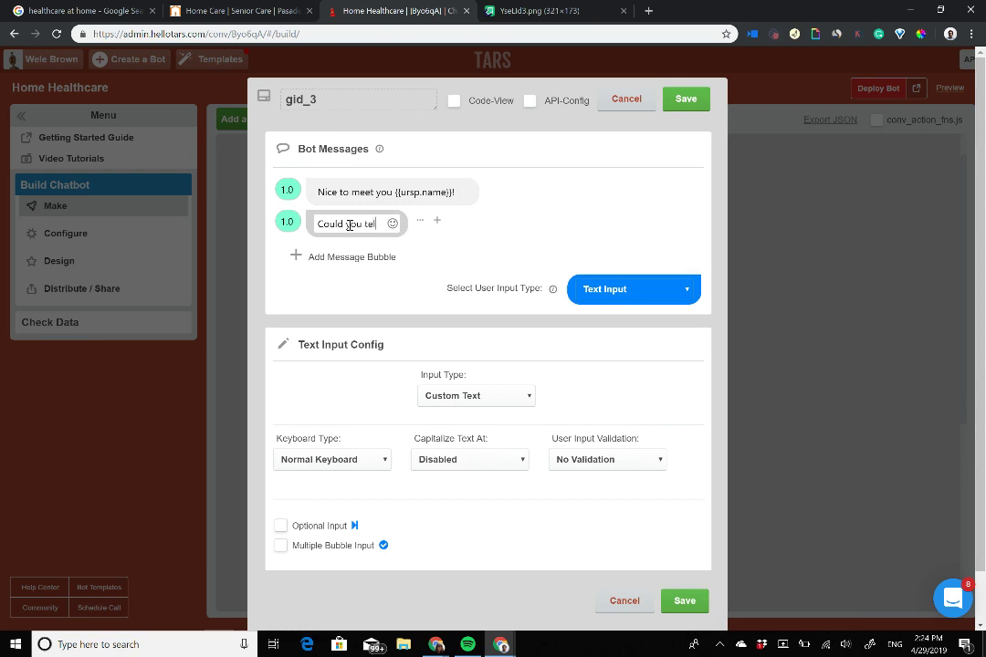
{"action": "type", "text": "l me a little bit"}
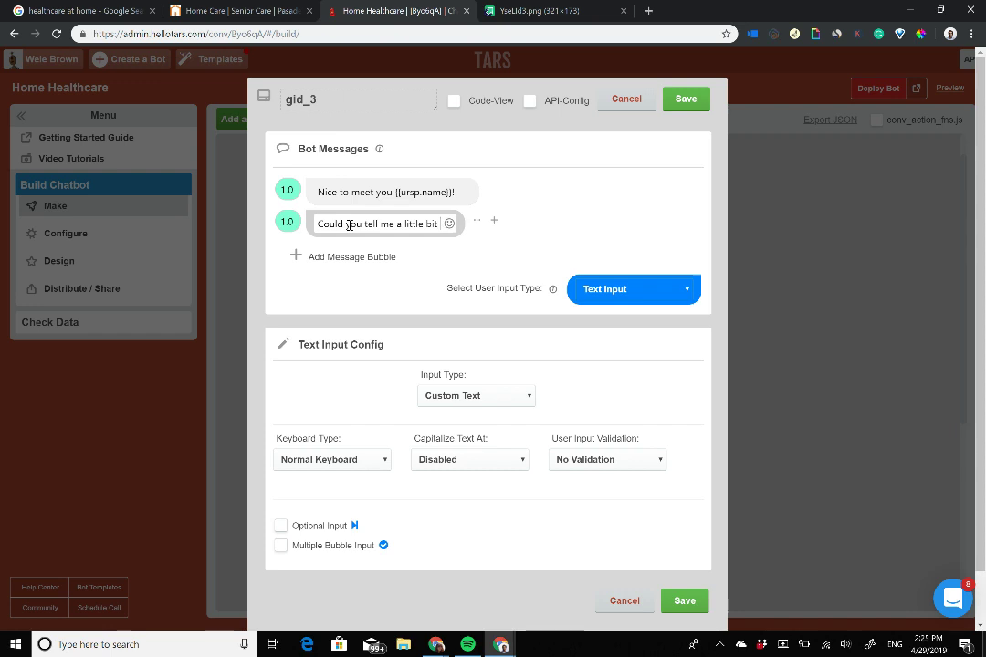
{"action": "type", "text": " about"}
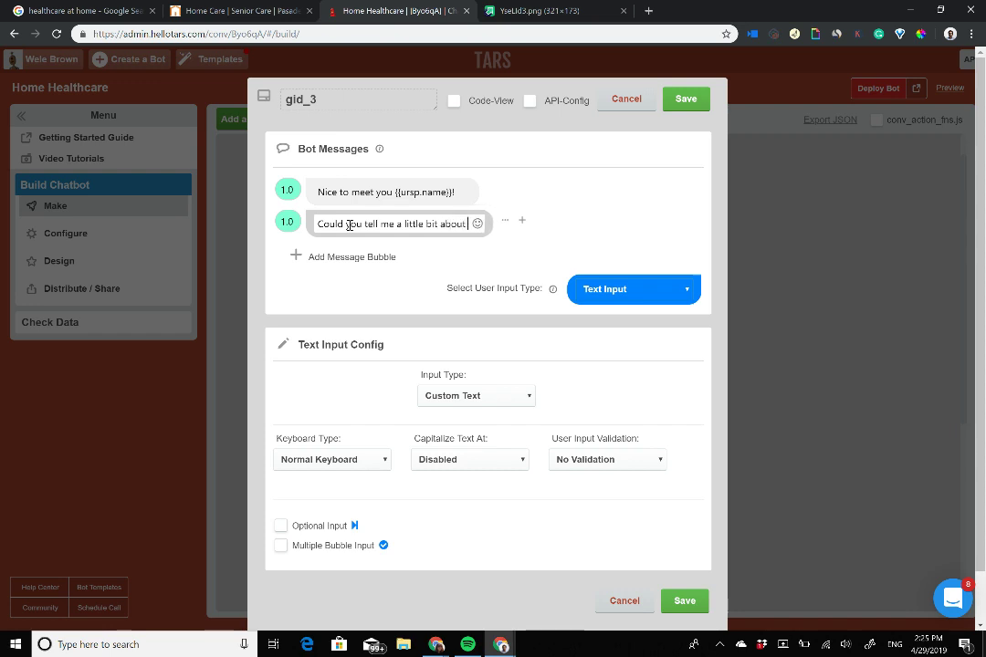
{"action": "type", "text": " your h"}
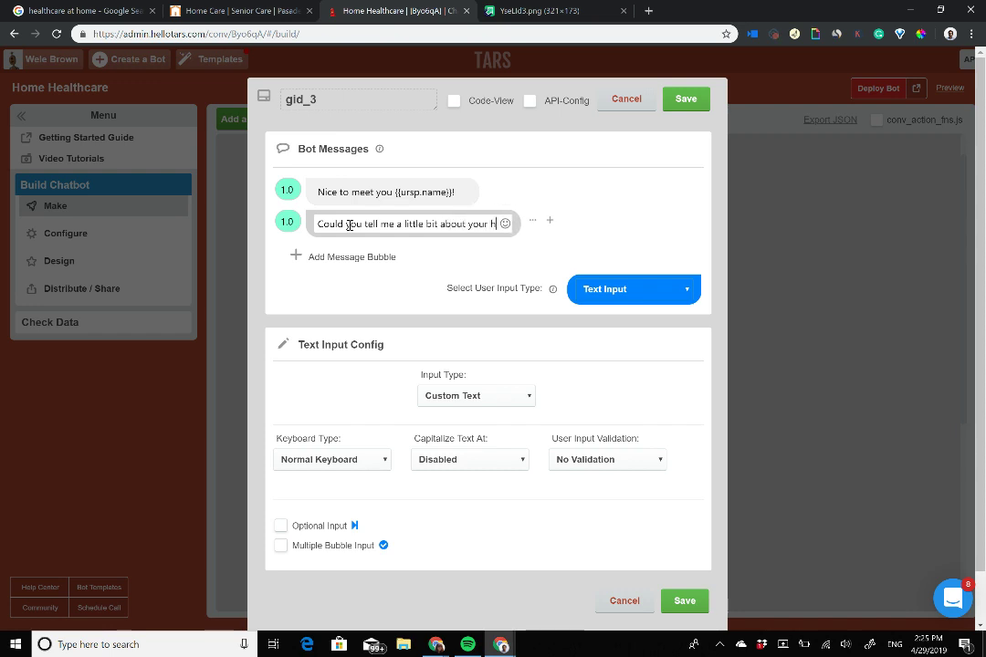
{"action": "type", "text": "ome healthcare req"}
{"action": "type", "text": "uiements?"}
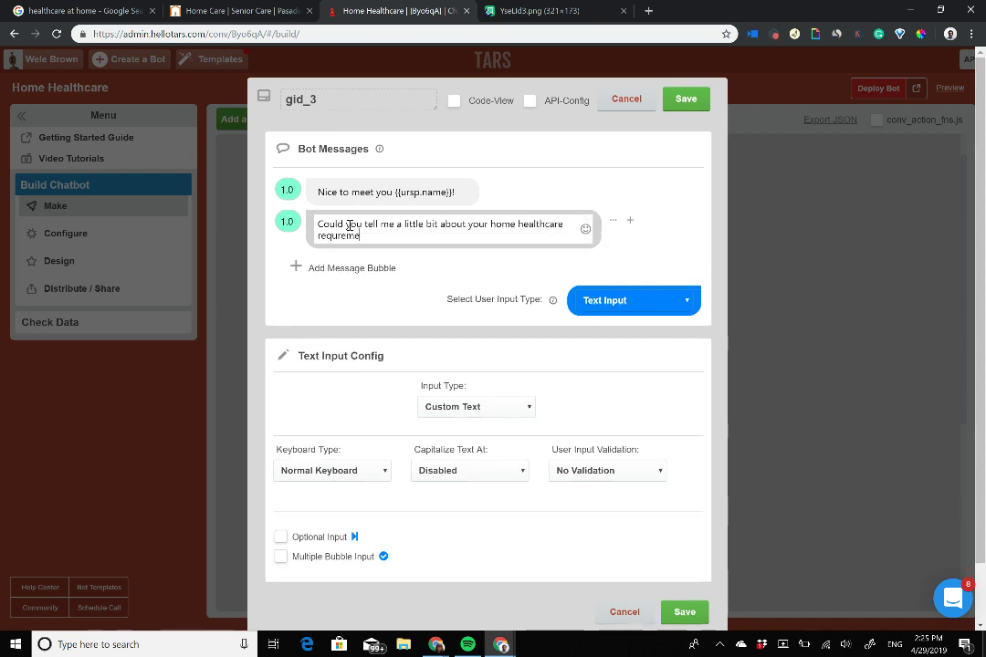
{"action": "left_click", "coordinate": [338, 236]}
{"action": "type", "text": "i"}
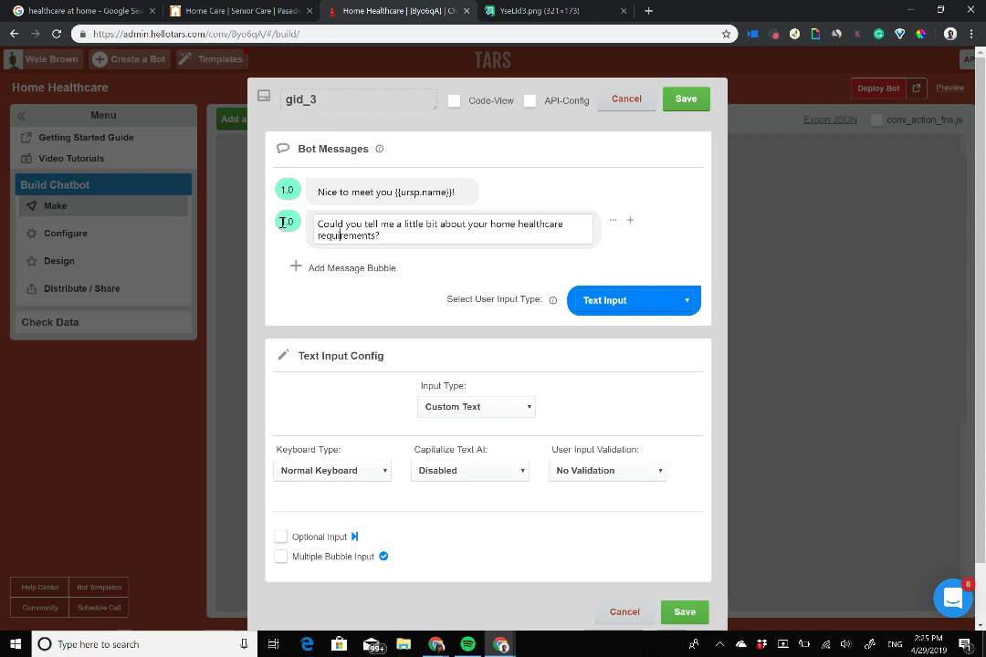
{"action": "left_click", "coordinate": [255, 229]}
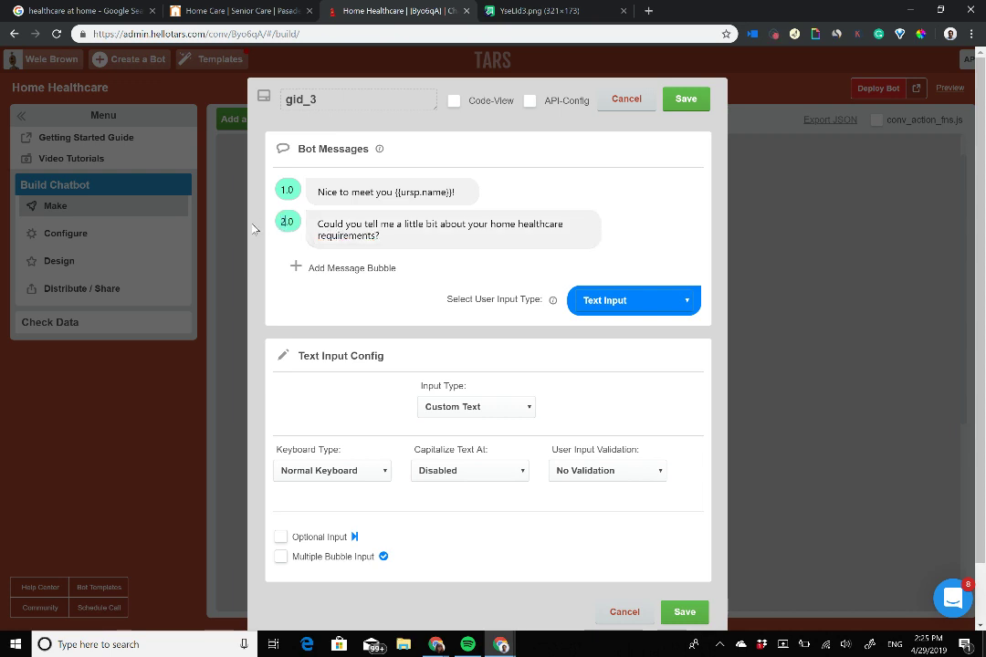
Rename gid_3 to requirements, make "home healthcare requirements" bold in its question, and save the gambit
{"action": "left_click_drag", "start_coordinate": [375, 95], "coordinate": [2, 123]}
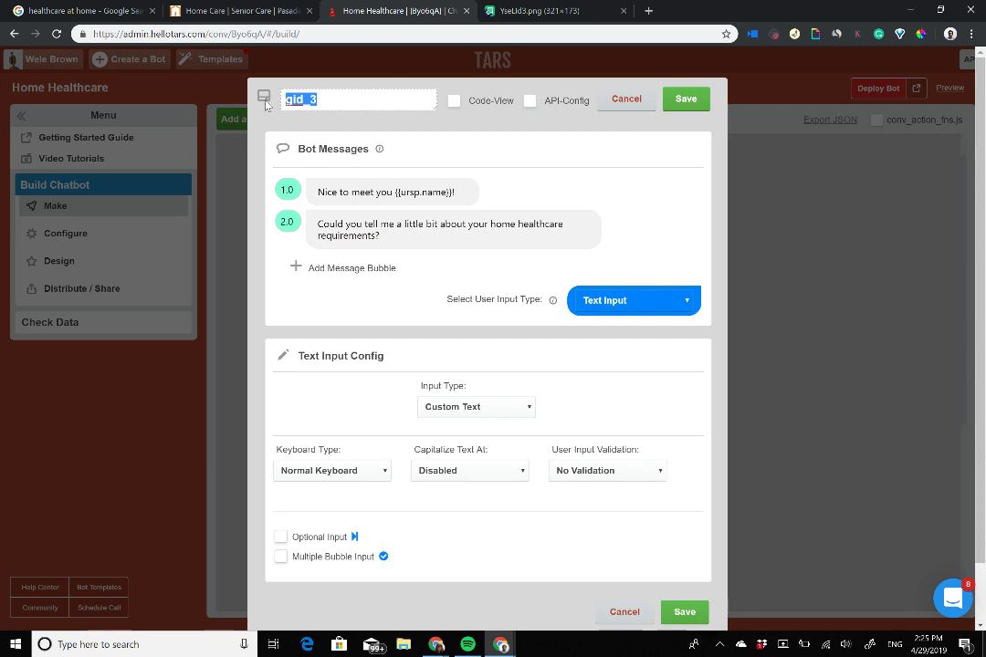
{"action": "type", "text": "requirements"}
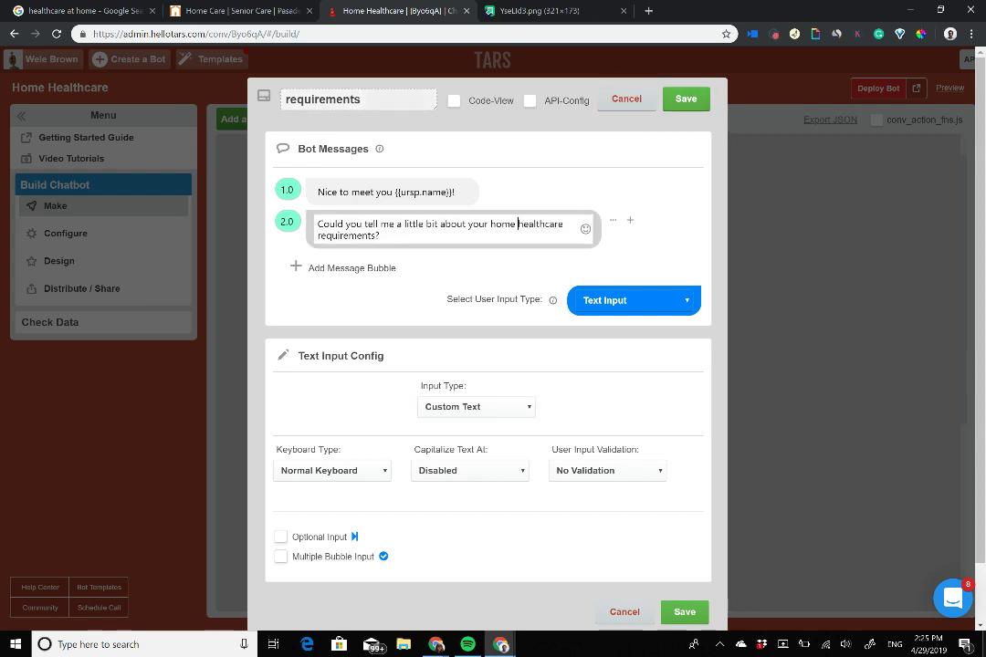
{"action": "left_click_drag", "start_coordinate": [517, 224], "coordinate": [377, 236]}
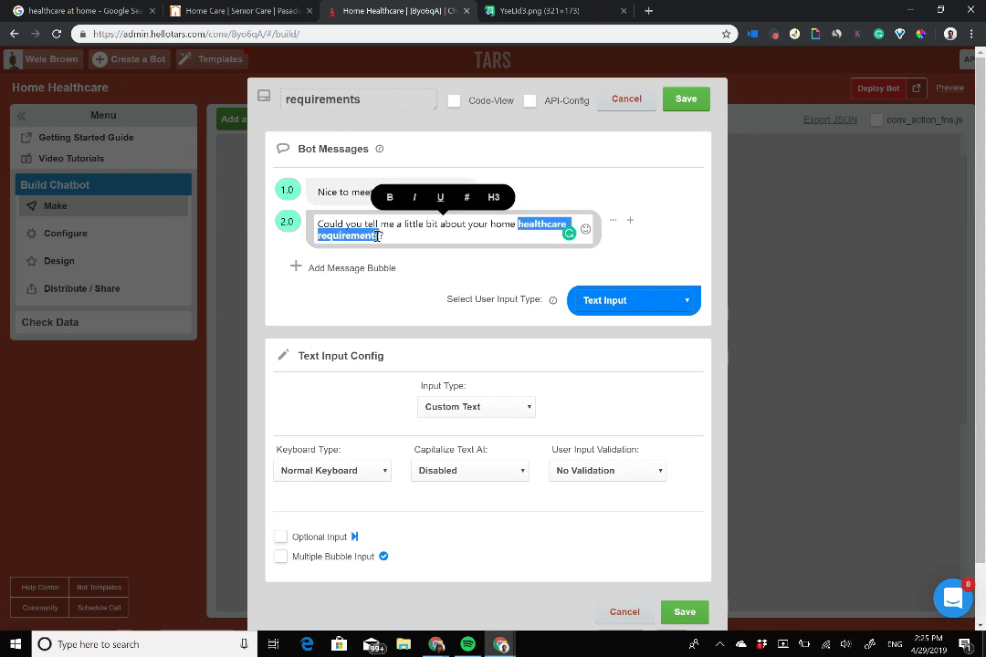
{"action": "left_click", "coordinate": [390, 197]}
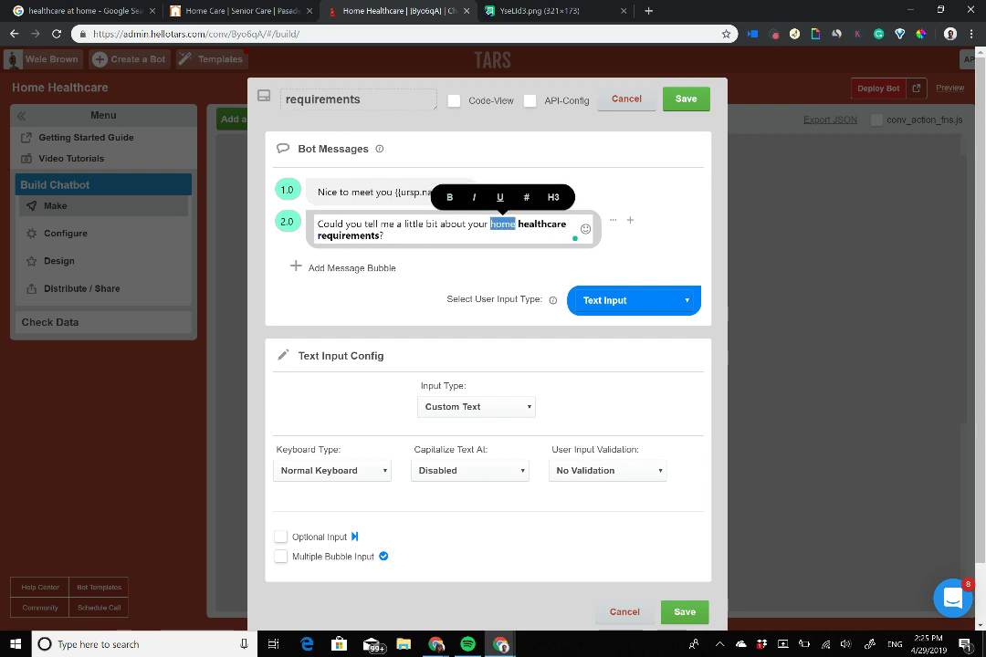
{"action": "key", "text": "ctrl+b"}
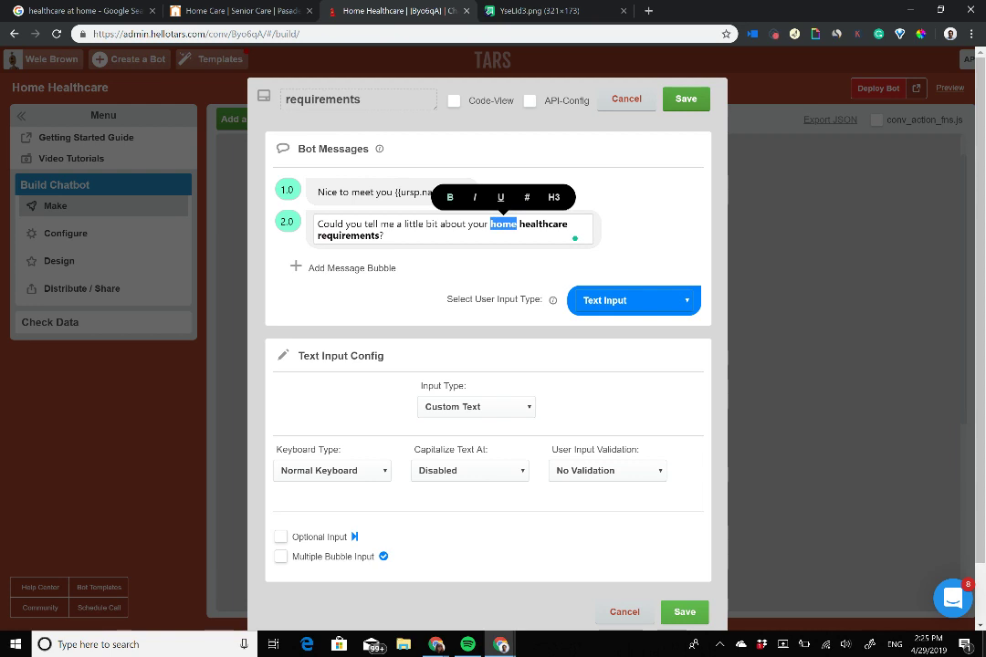
{"action": "left_click", "coordinate": [686, 99]}
Rename the gid_4 gambit to phone_number and save it
{"action": "scroll", "coordinate": [589, 365], "scroll_direction": "down", "scroll_amount": 3}
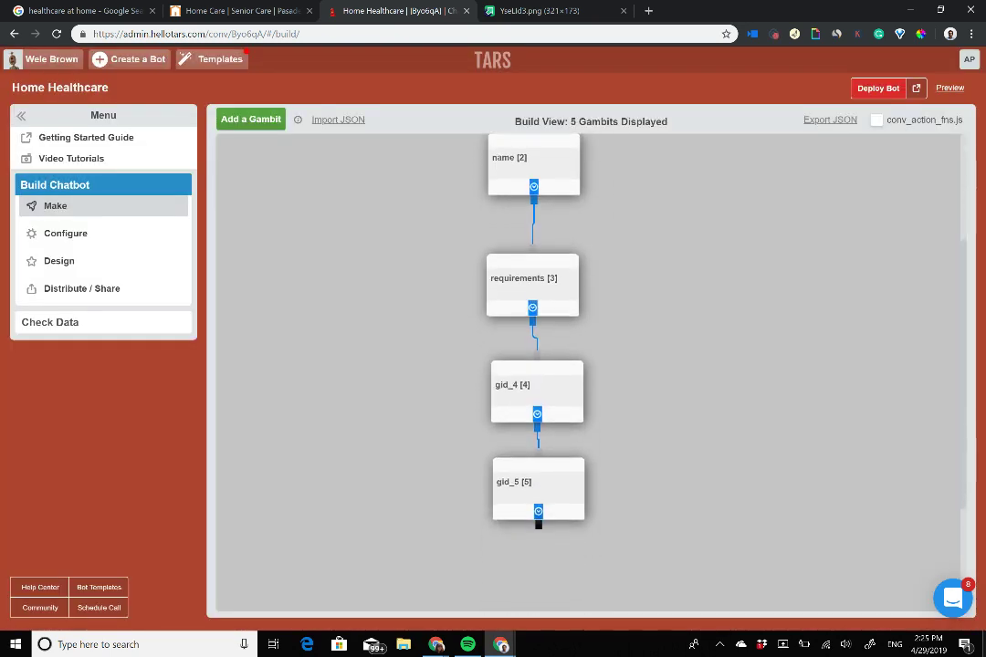
{"action": "left_click", "coordinate": [537, 391]}
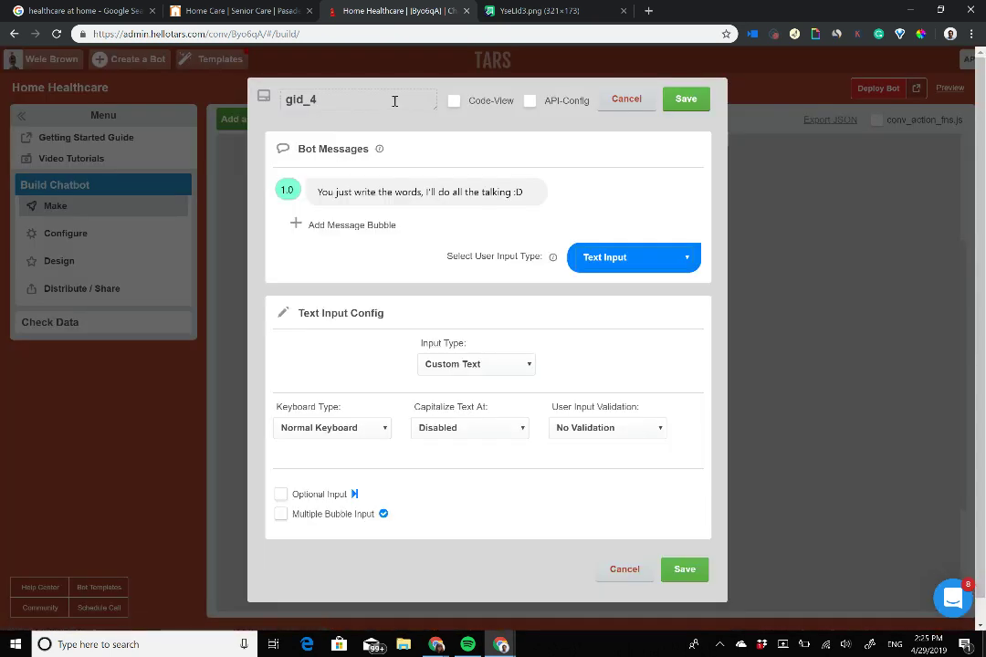
{"action": "left_click_drag", "start_coordinate": [394, 100], "coordinate": [244, 108]}
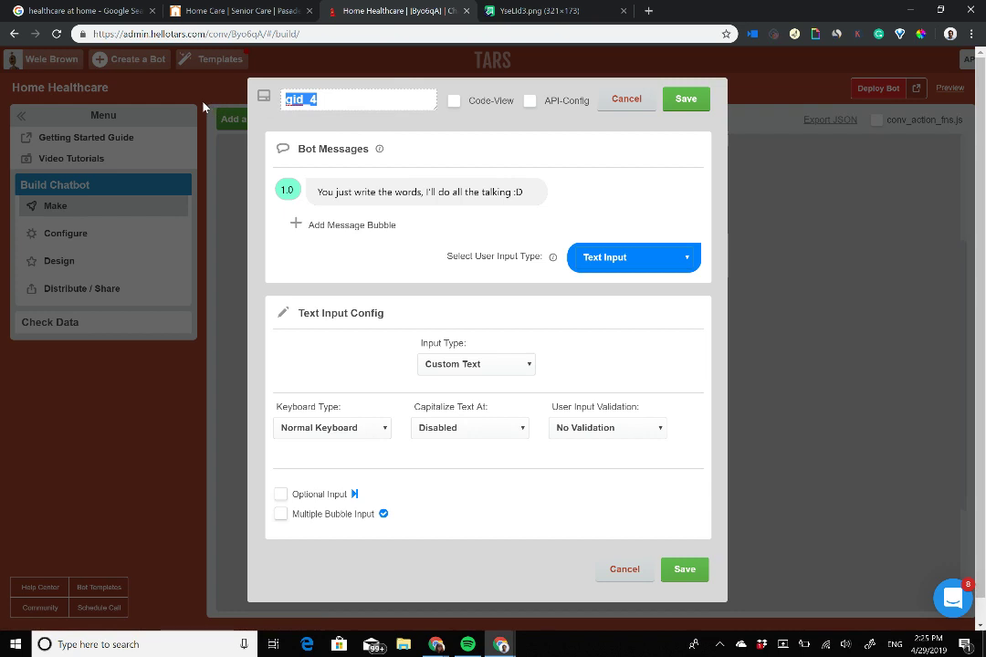
{"action": "type", "text": "phone_number"}
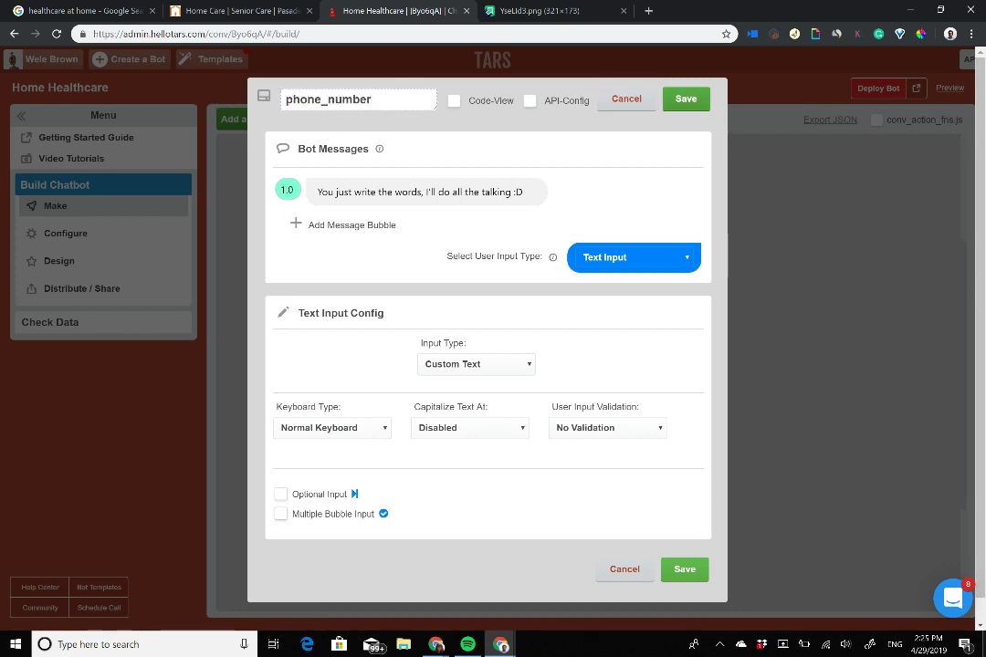
{"action": "key", "text": "Return"}
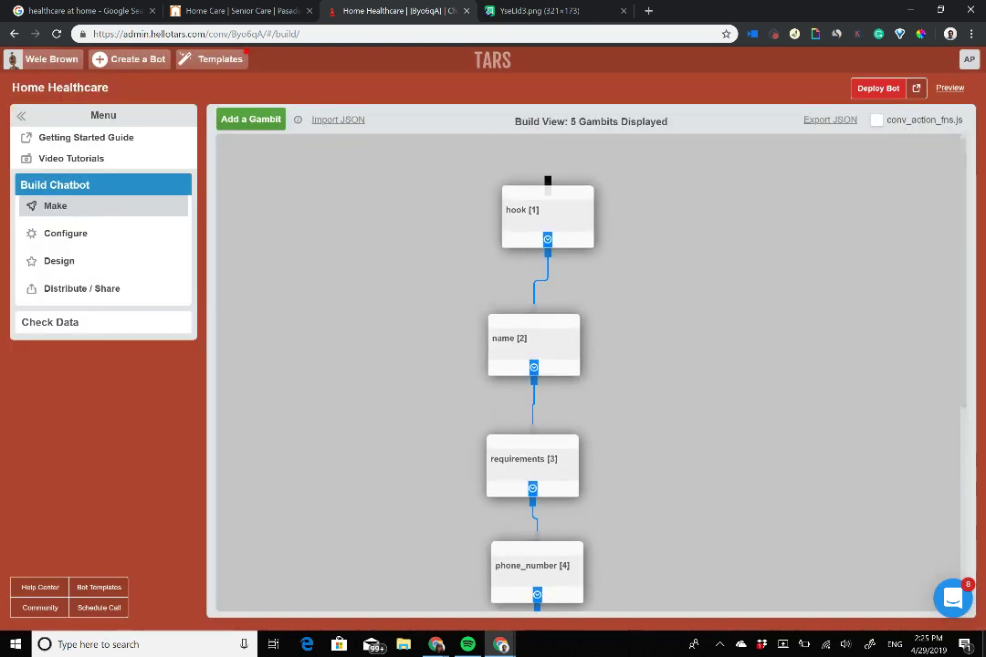
Review the phone_number gambit's name and its place in the conversation flow
{"action": "left_click", "coordinate": [534, 340]}
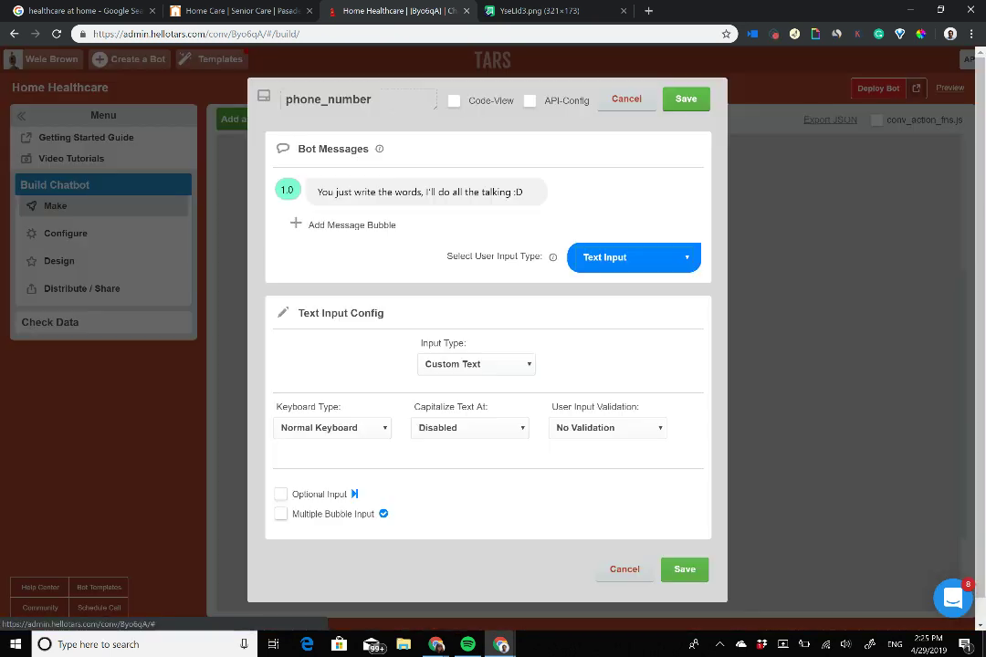
{"action": "double_click", "coordinate": [323, 98]}
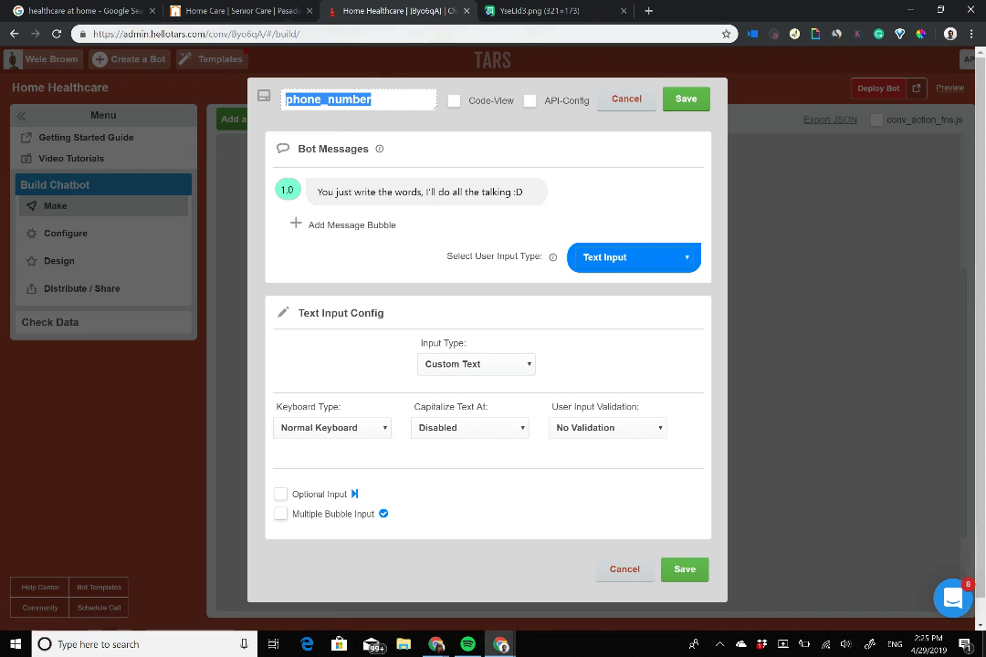
{"action": "left_click", "coordinate": [685, 98]}
{"action": "scroll", "coordinate": [589, 365], "scroll_direction": "up", "scroll_amount": 2}
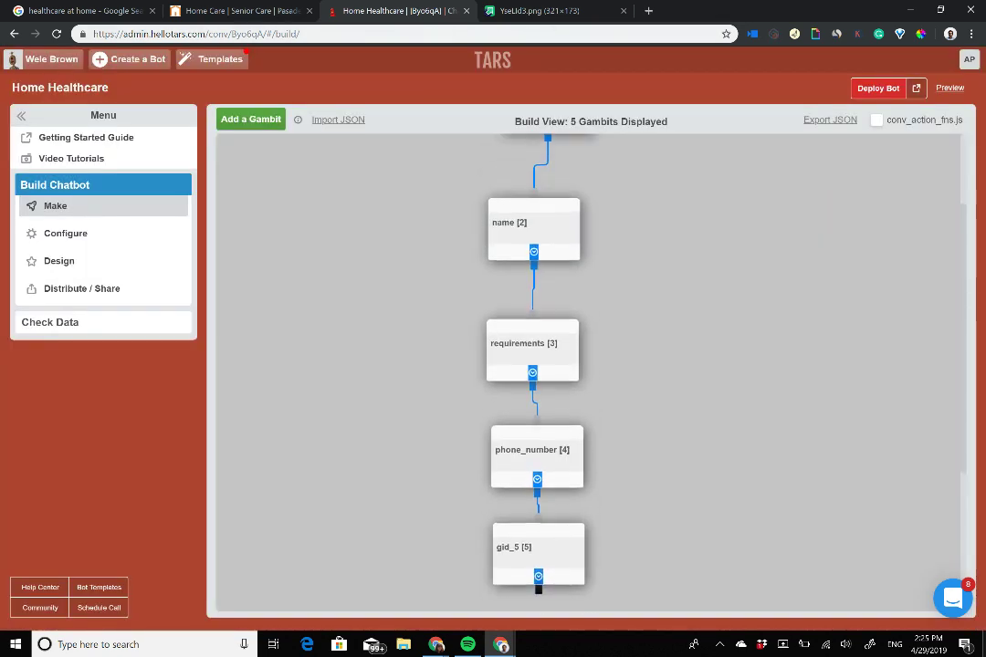
{"action": "scroll", "coordinate": [589, 365], "scroll_direction": "up", "scroll_amount": 1}
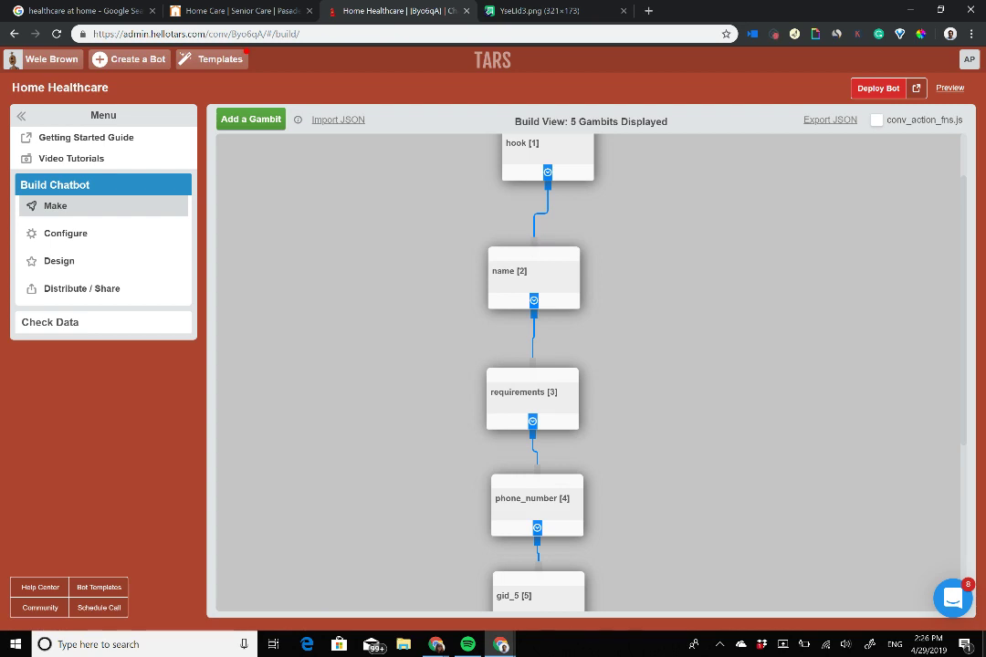
Rename the last gambit, gid_5, to fin and save it
{"action": "scroll", "coordinate": [585, 366], "scroll_direction": "down", "scroll_amount": 2}
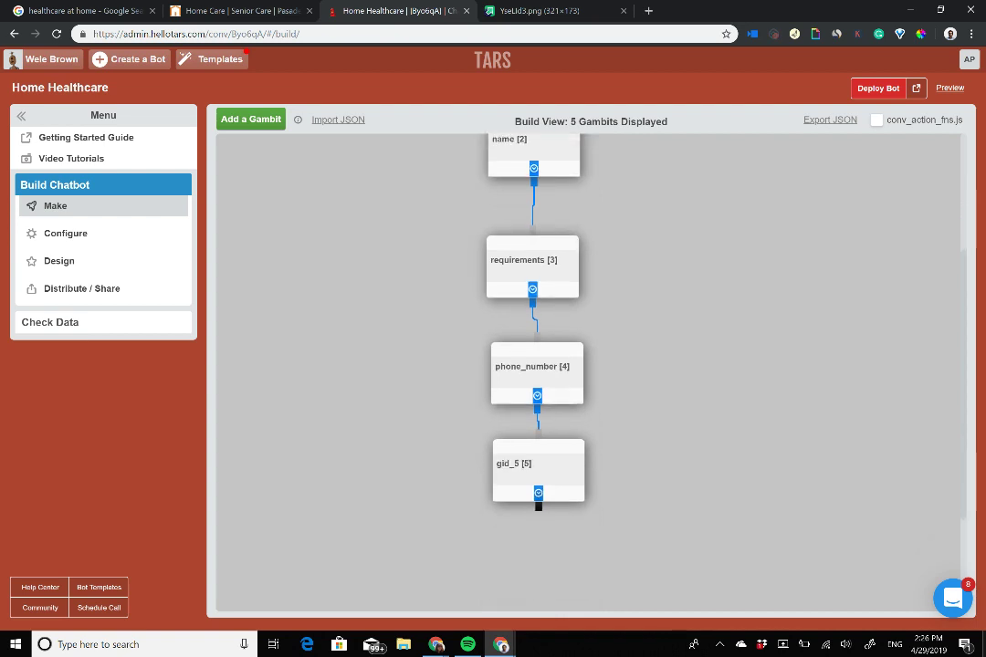
{"action": "left_click", "coordinate": [537, 468]}
{"action": "left_click_drag", "start_coordinate": [380, 102], "coordinate": [117, 91]}
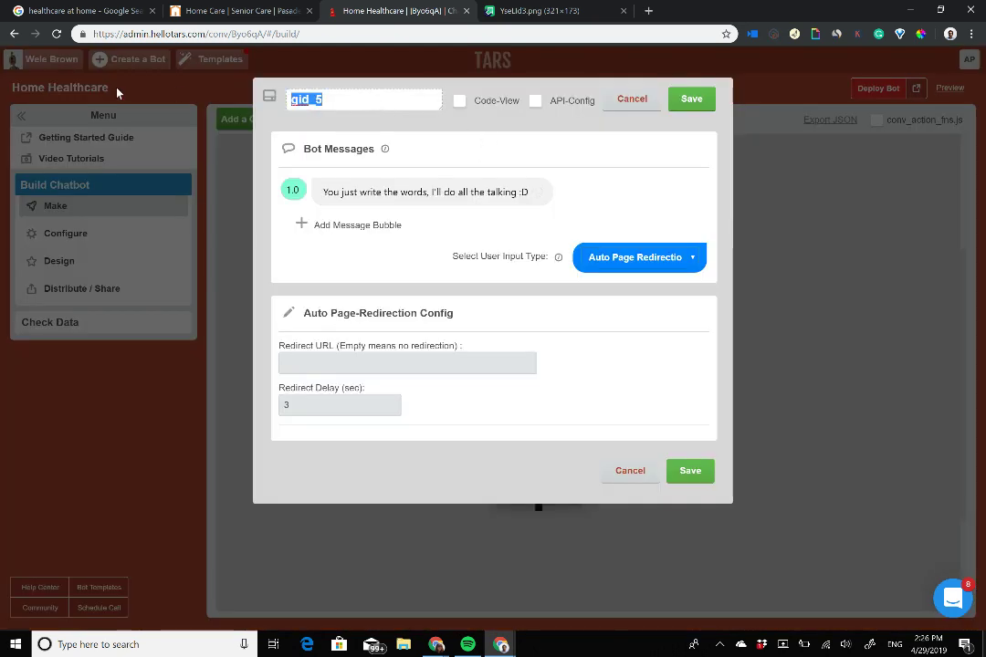
{"action": "type", "text": "fin"}
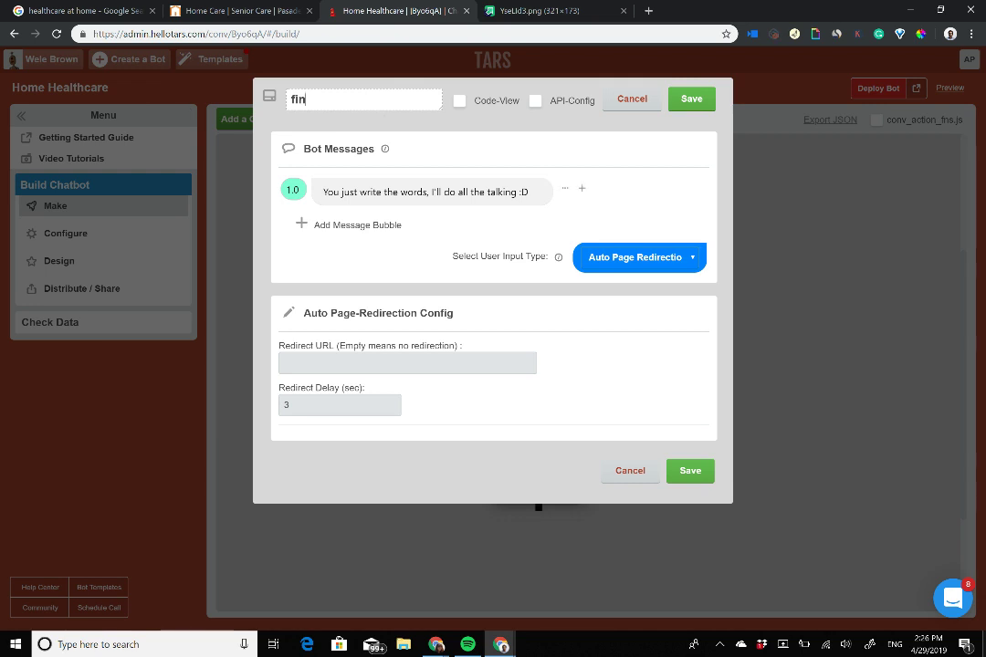
{"action": "key", "text": "Return"}
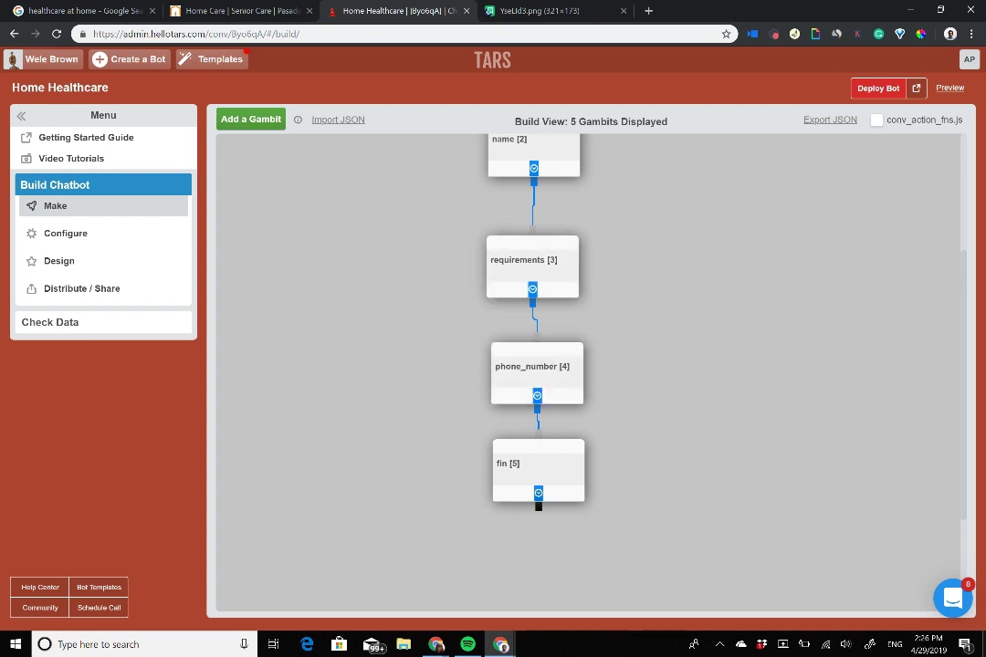
Review the gambit flow and the requirements gambit's messages, and close the gambit without changes
{"action": "scroll", "coordinate": [539, 365], "scroll_direction": "up", "scroll_amount": 1}
{"action": "mouse_move", "coordinate": [538, 470]}
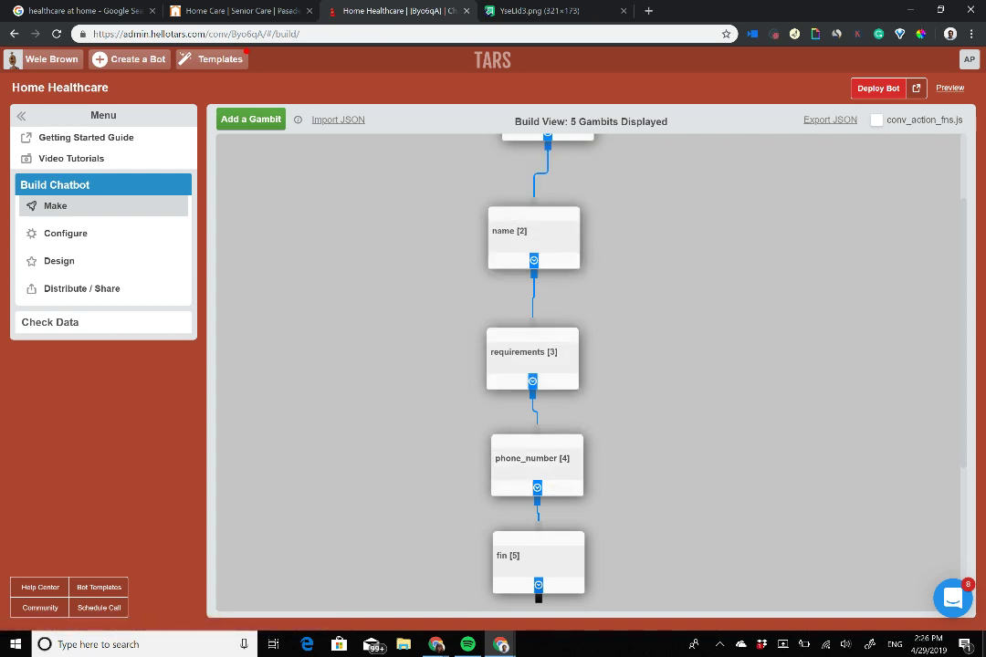
{"action": "mouse_move", "coordinate": [533, 360]}
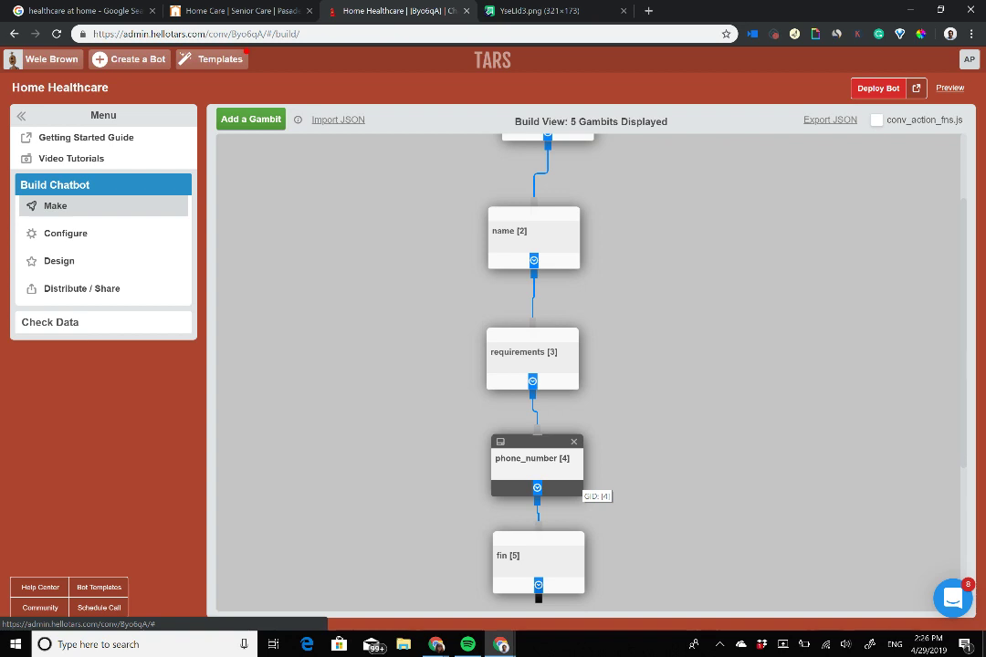
{"action": "left_click", "coordinate": [532, 358]}
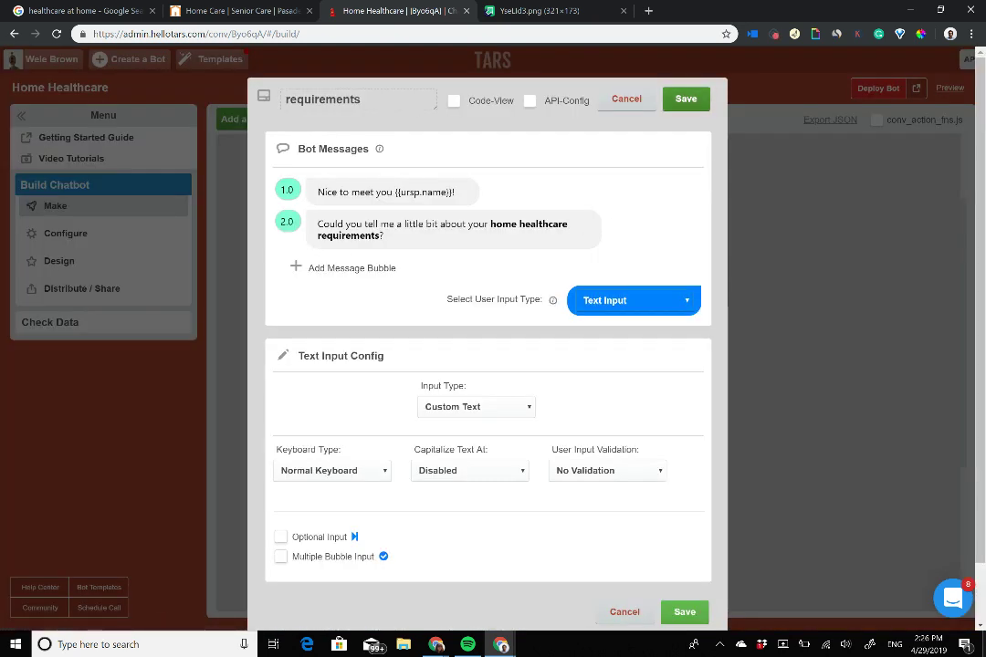
{"action": "left_click", "coordinate": [627, 99]}
Replace the phone_number gambit's default message with "Got it! We will be able to help you out with that"
{"action": "left_click", "coordinate": [533, 457]}
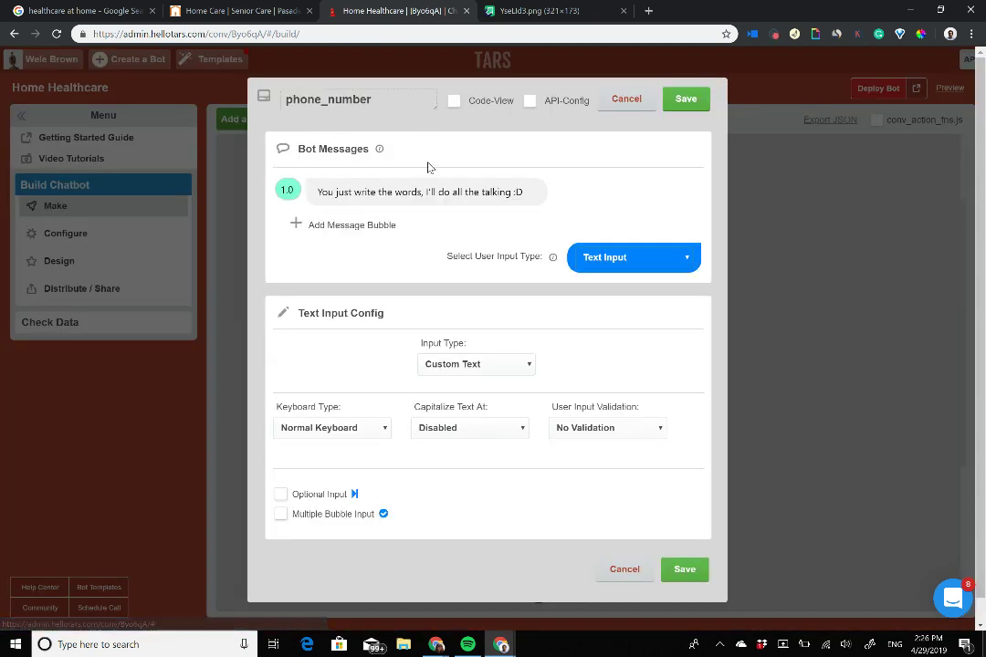
{"action": "left_click", "coordinate": [434, 192]}
{"action": "triple_click", "coordinate": [436, 192]}
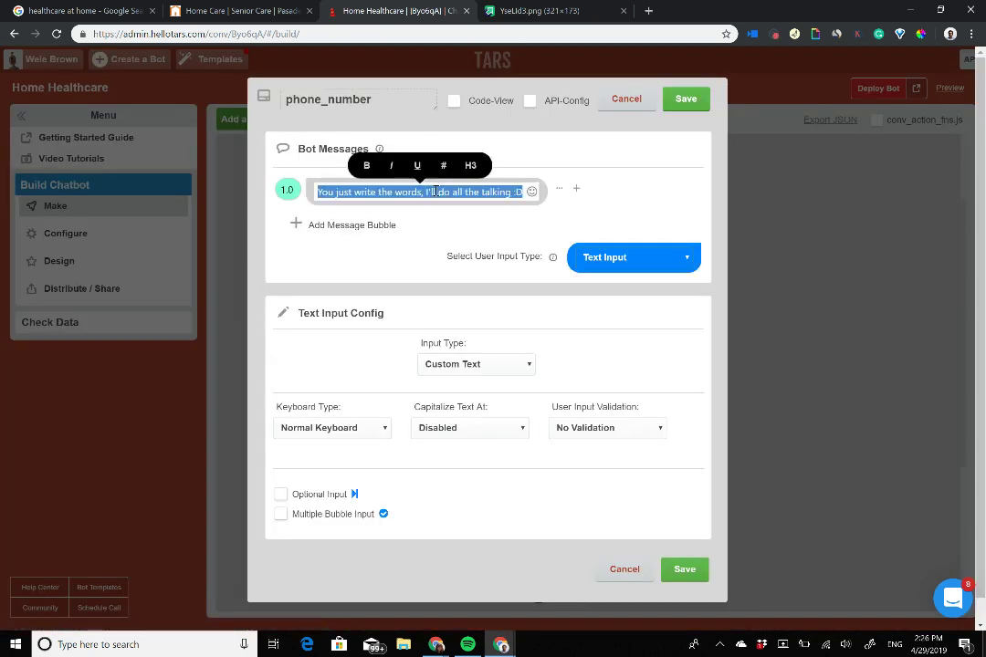
{"action": "type", "text": "Got"}
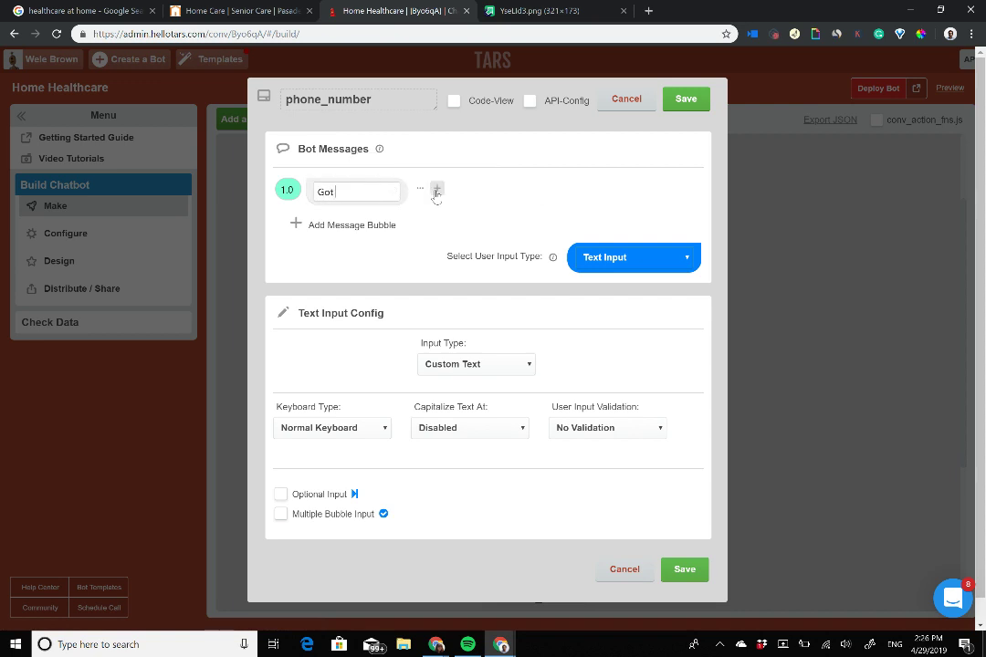
{"action": "type", "text": " it! We will be able to help you"}
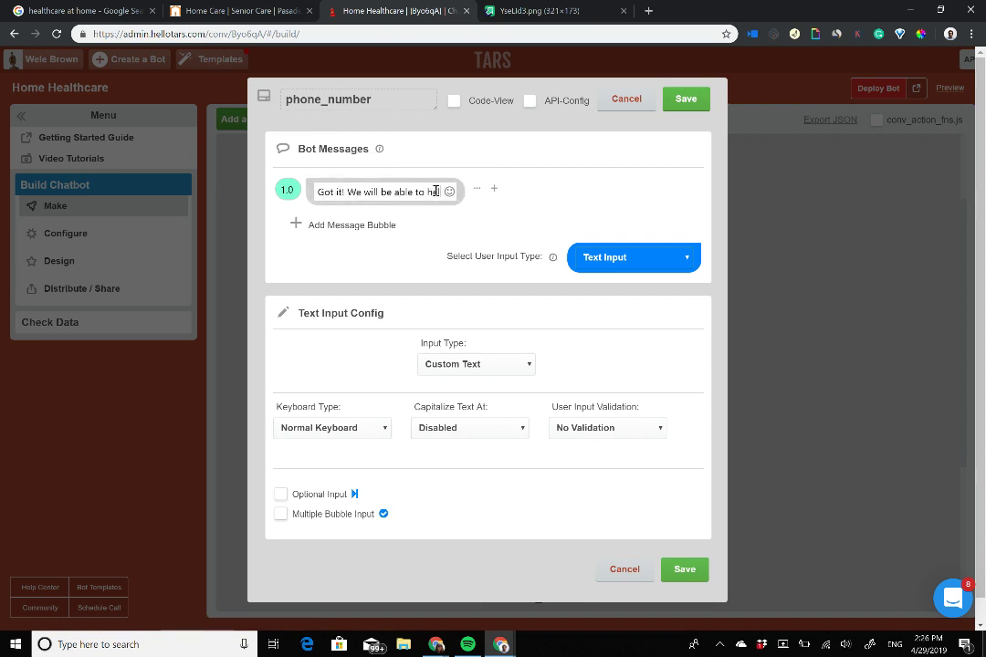
{"action": "type", "text": " out with that"}
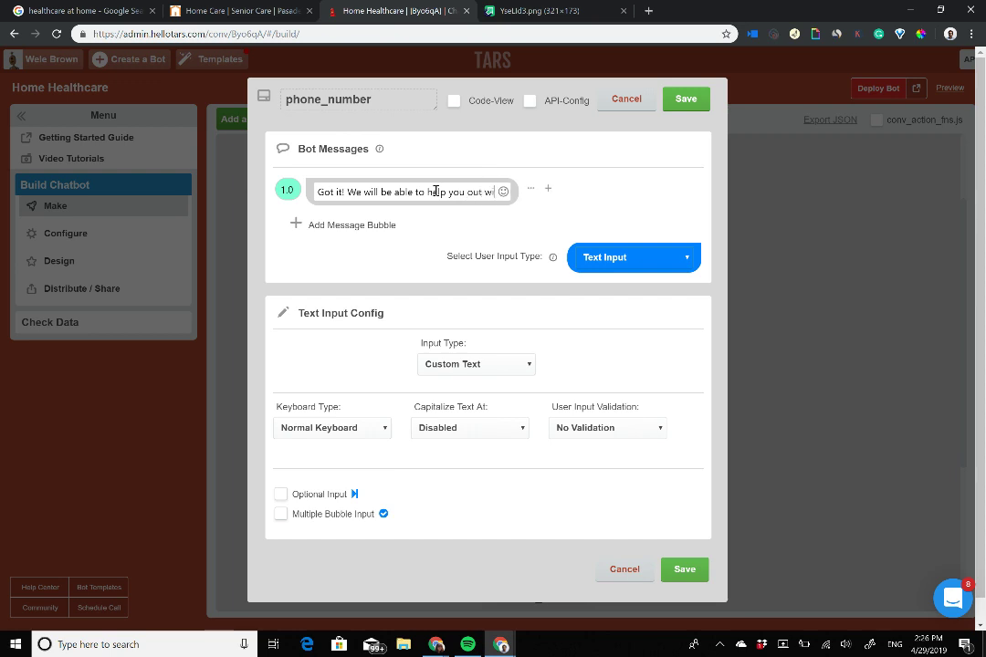
Add a second message bubble to the phone_number gambit reading "What is the best phone number to reach you on?"
{"action": "left_click", "coordinate": [359, 226]}
{"action": "left_click", "coordinate": [363, 222]}
{"action": "type", "text": "What is "}
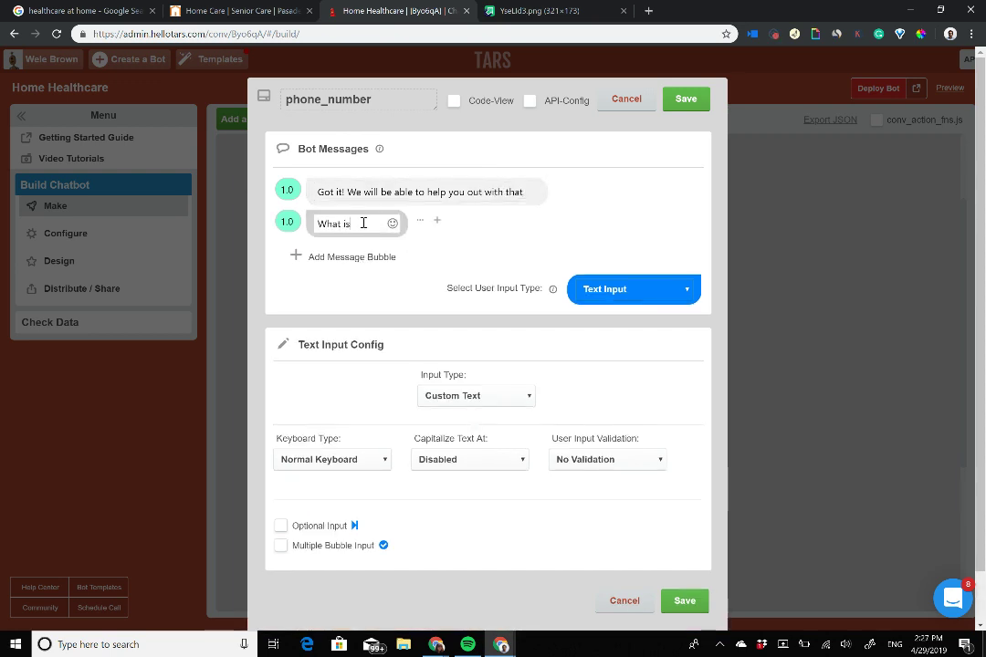
{"action": "type", "text": "the best phone num"}
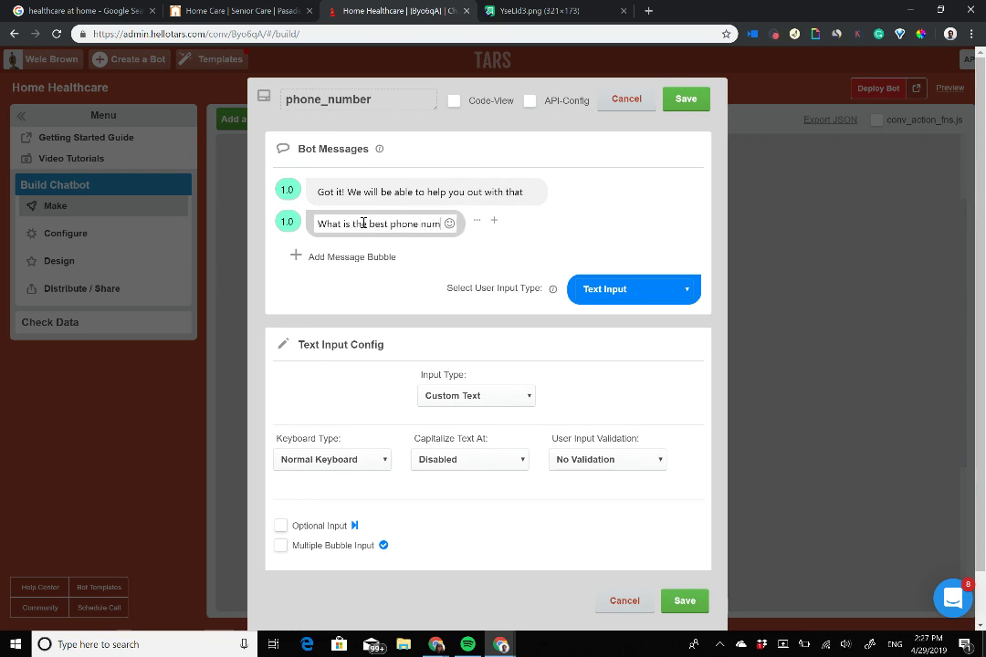
{"action": "type", "text": "ber to reach "}
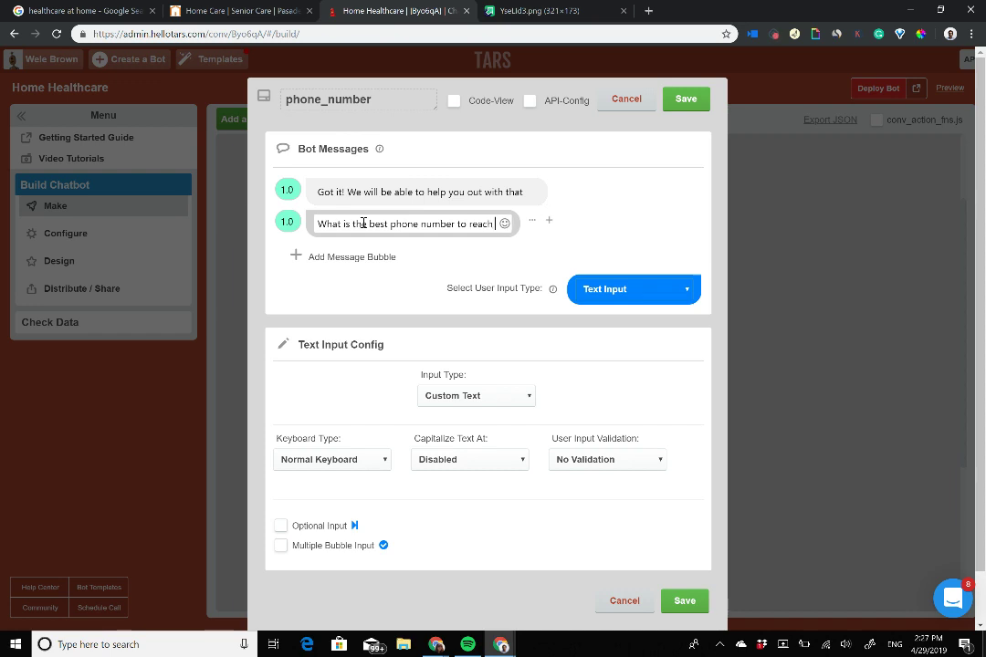
{"action": "type", "text": "you on"}
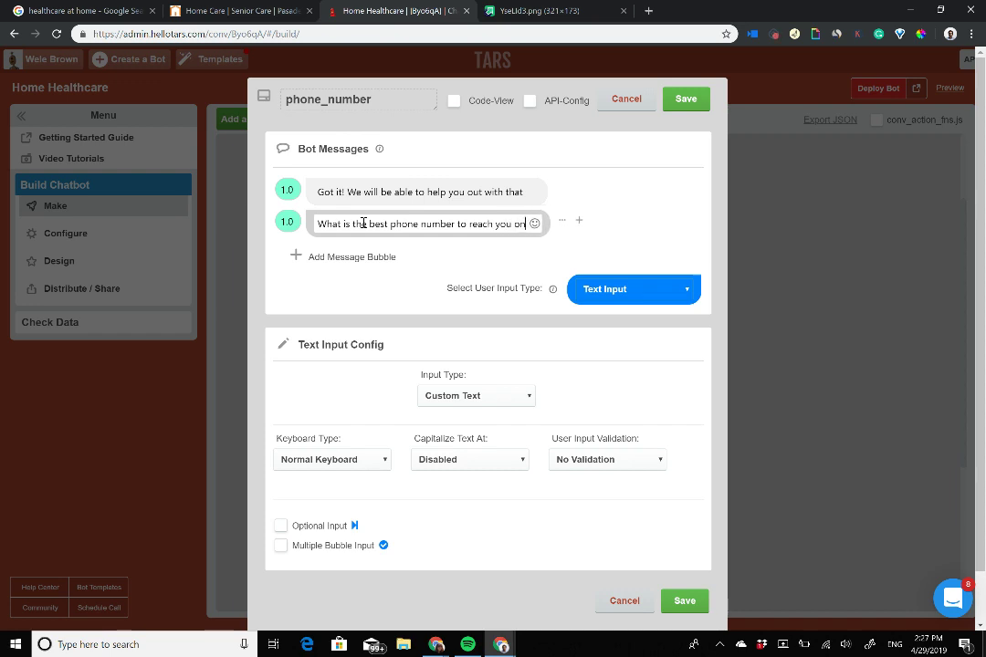
{"action": "type", "text": ","}
{"action": "key", "text": "BackSpace"}
{"action": "key", "text": "BackSpace"}
{"action": "key", "text": "BackSpace"}
{"action": "key", "text": "BackSpace"}
{"action": "key", "text": "BackSpace"}
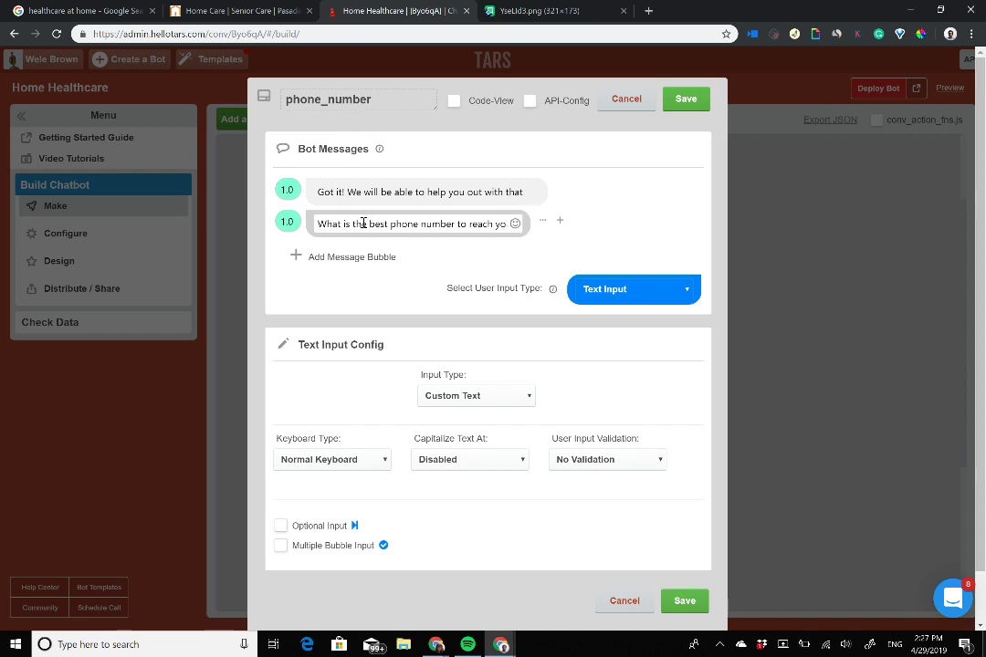
{"action": "type", "text": "u on?"}
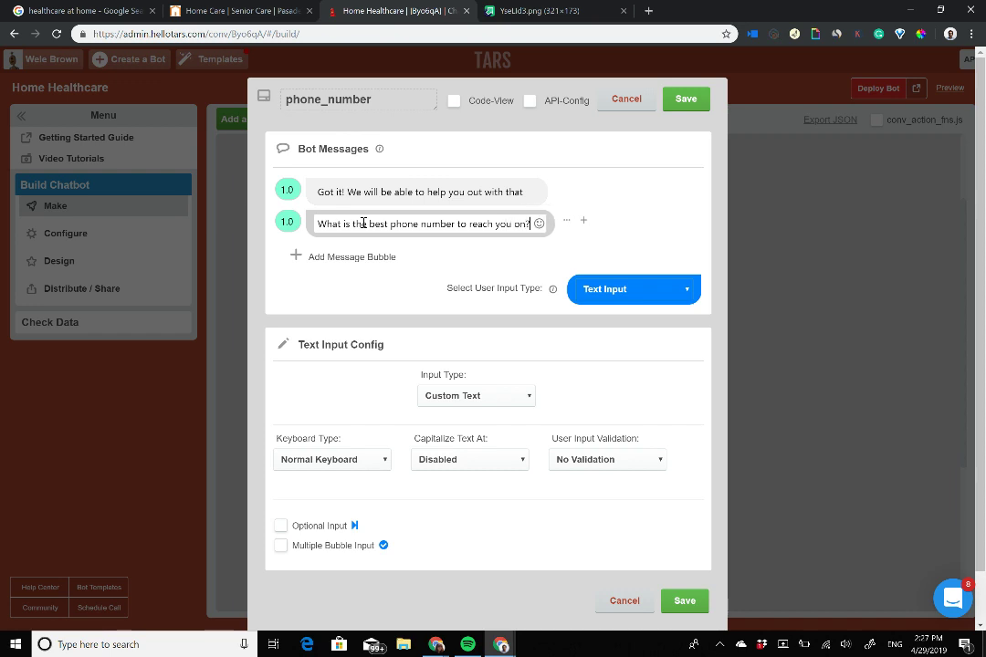
Make "phone number" bold in the second message and set the value beside that bubble to 2.0
{"action": "left_click_drag", "start_coordinate": [390, 223], "coordinate": [458, 223]}
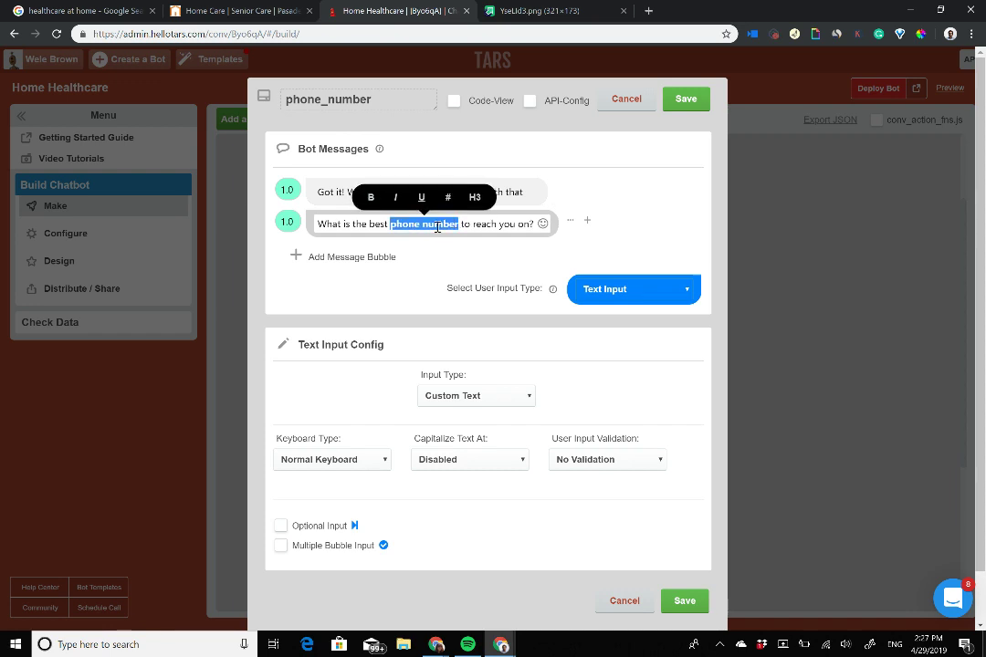
{"action": "left_click", "coordinate": [371, 196]}
{"action": "left_click", "coordinate": [284, 224]}
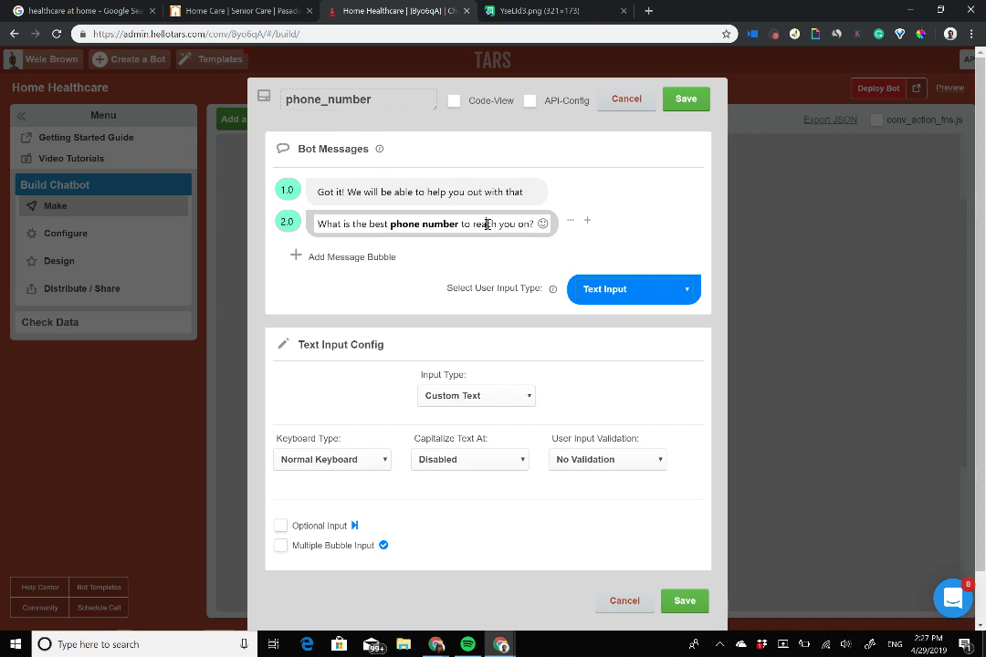
Clear the text of the second message bubble so it can be rewritten
{"action": "triple_click", "coordinate": [488, 225]}
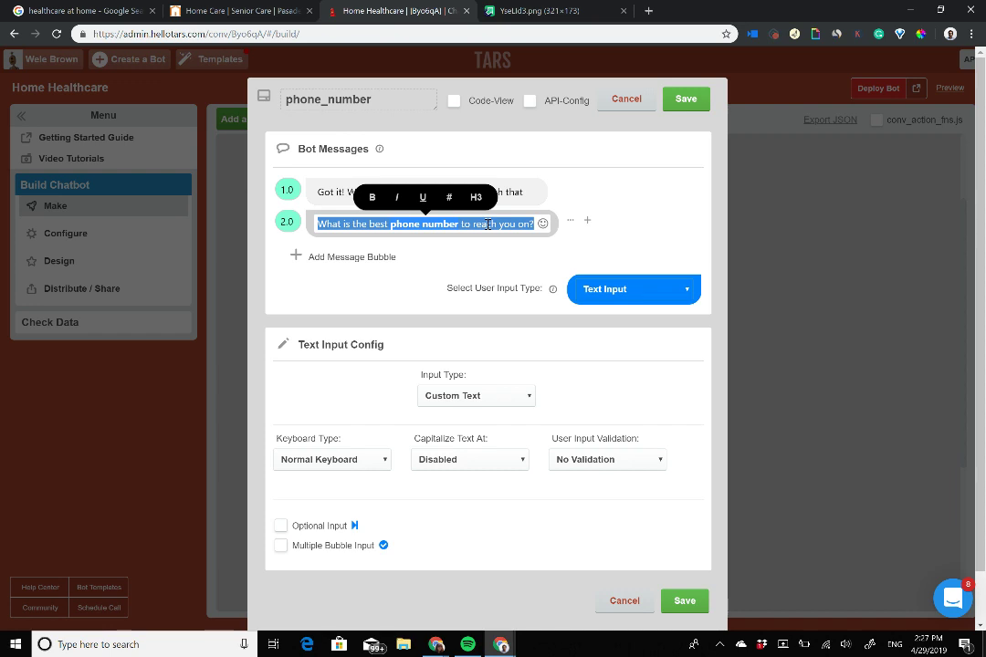
{"action": "type", "text": "When"}
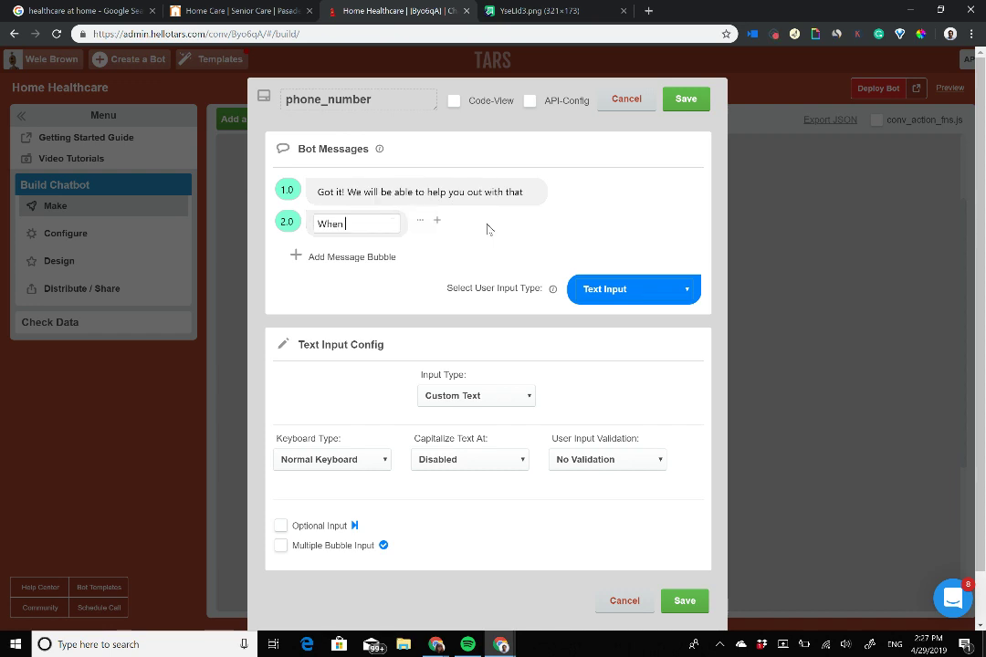
{"action": "key", "text": "BackSpace"}
{"action": "key", "text": "BackSpace"}
{"action": "type", "text": "On wha"}
{"action": "key", "text": "BackSpace"}
{"action": "key", "text": "BackSpace"}
{"action": "key", "text": "BackSpace"}
{"action": "key", "text": "BackSpace"}
{"action": "key", "text": "BackSpace"}
{"action": "key", "text": "BackSpace"}
Set the phone_number gambit's text input type to Mobile (10 digits)
{"action": "left_click", "coordinate": [514, 192]}
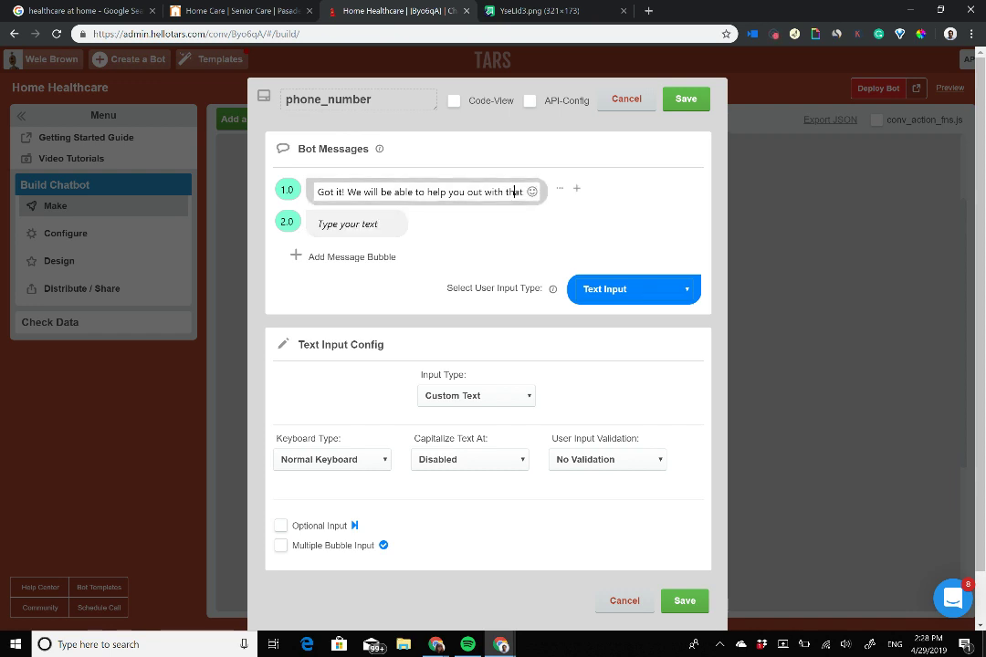
{"action": "left_click", "coordinate": [403, 221]}
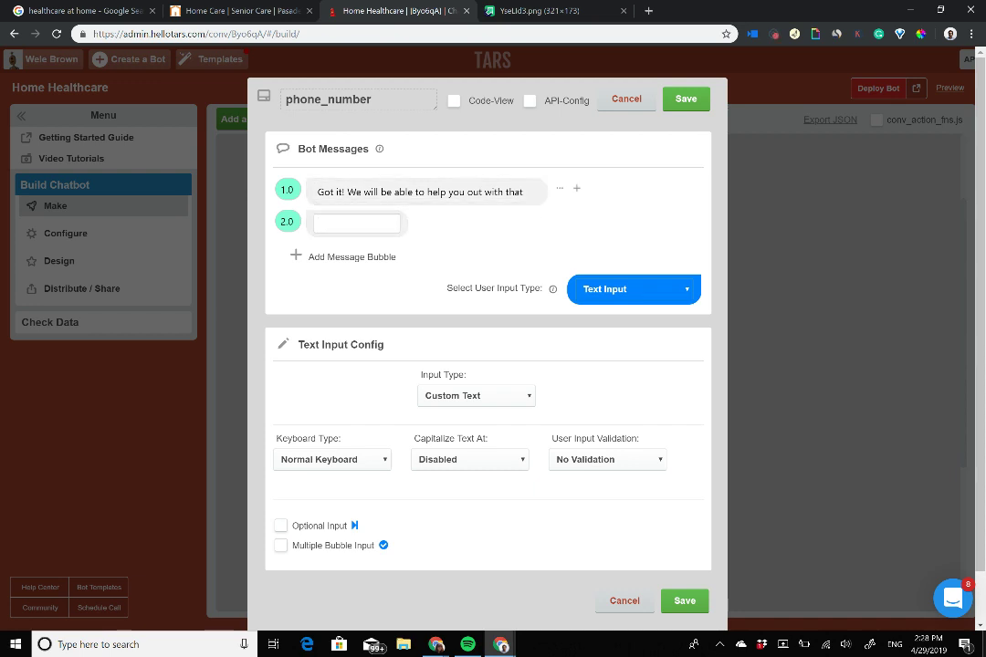
{"action": "left_click", "coordinate": [477, 396]}
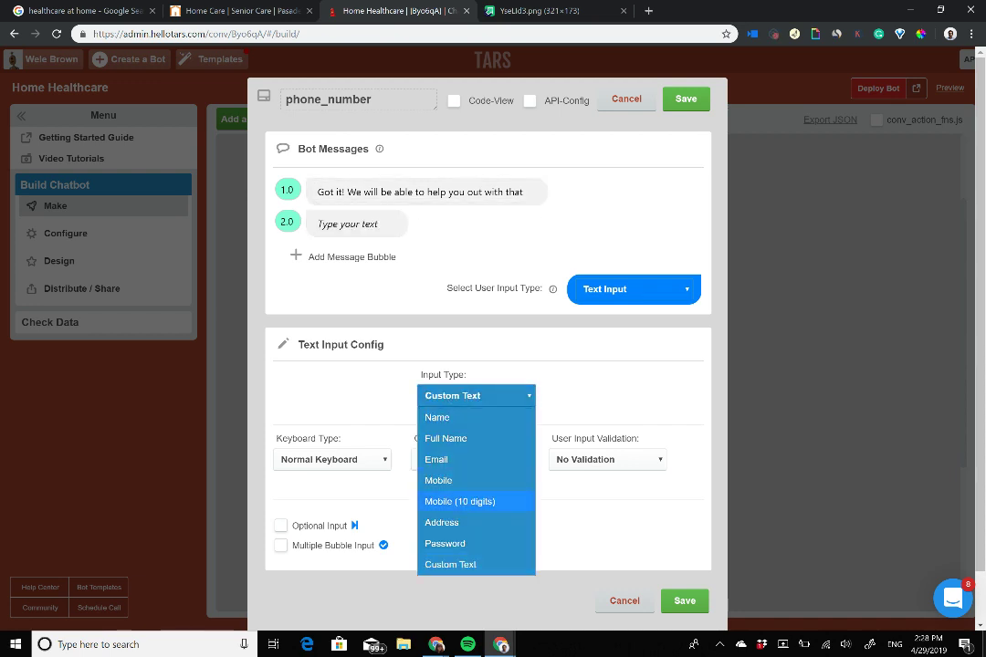
{"action": "left_click", "coordinate": [460, 501]}
Write "Leave us your phone number below, and one of our experts will be in touch with more" in the second message bubble
{"action": "left_click", "coordinate": [347, 226]}
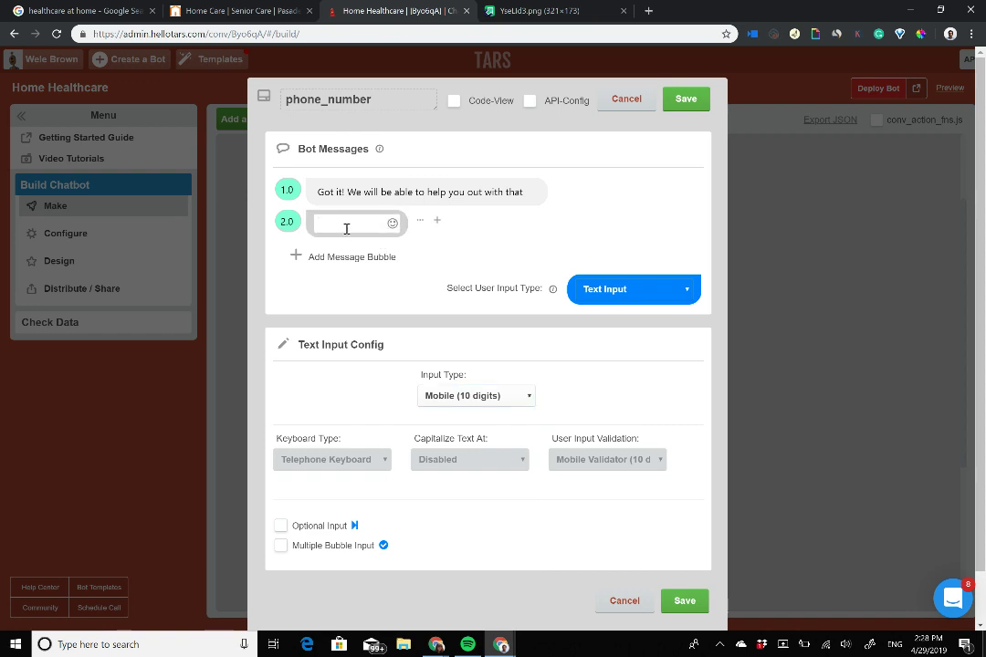
{"action": "type", "text": "LEave"}
{"action": "key", "text": "BackSpace"}
{"action": "key", "text": "BackSpace"}
{"action": "key", "text": "BackSpace"}
{"action": "type", "text": "ave us your phone number b"}
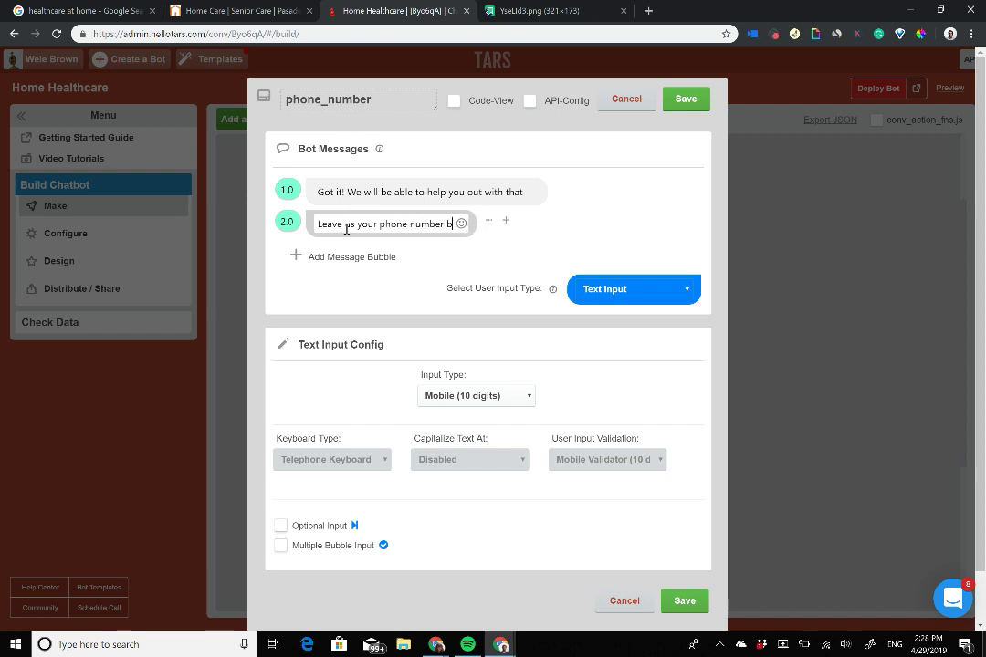
{"action": "type", "text": "elow, and one "}
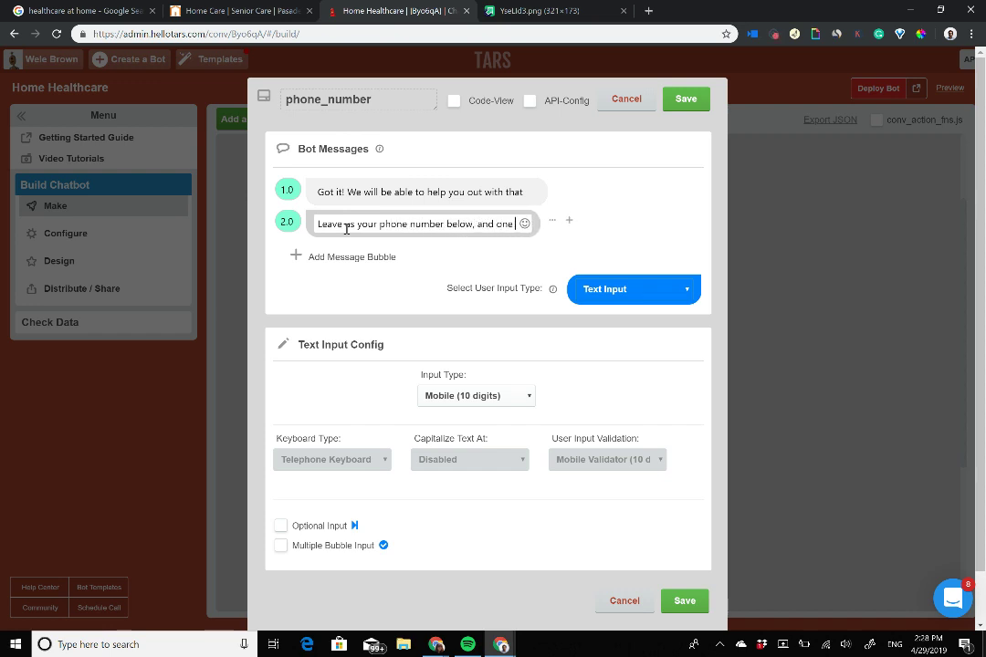
{"action": "type", "text": "of our experts"}
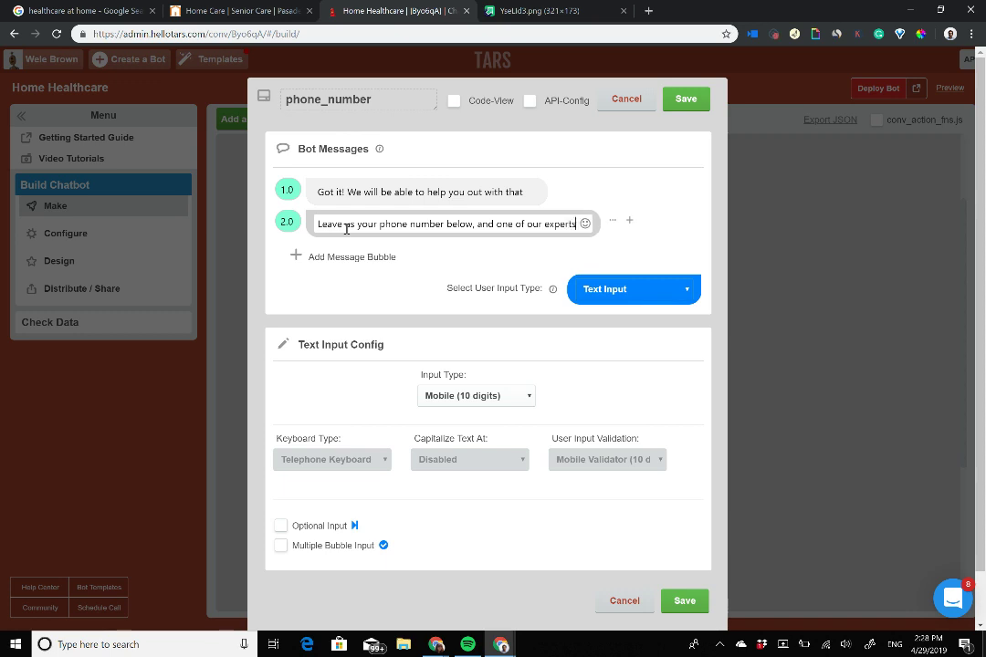
{"action": "type", "text": " will"}
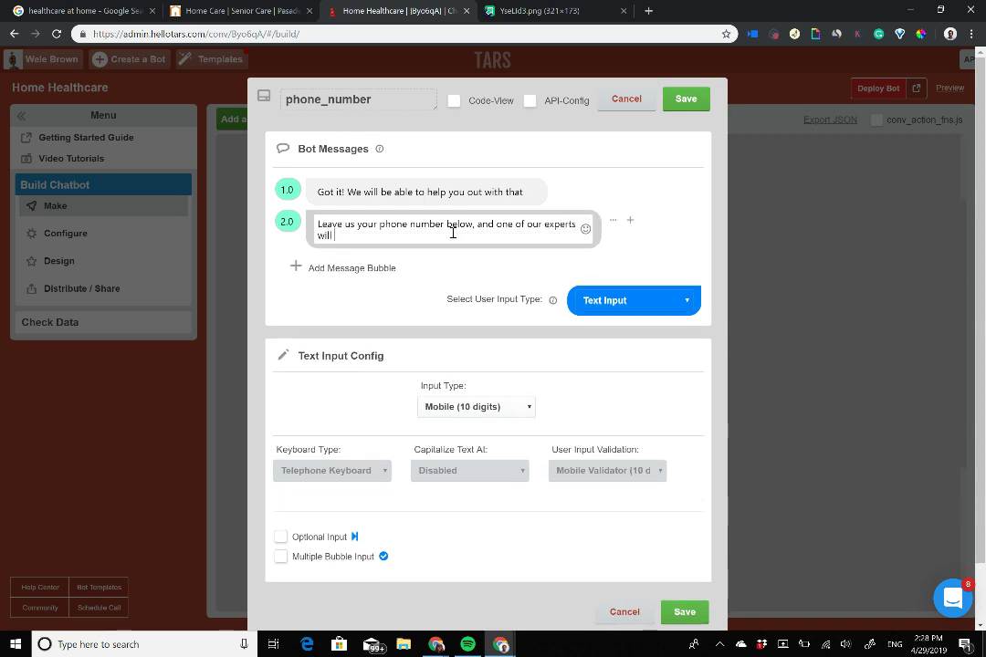
{"action": "type", "text": " be in touch with more"}
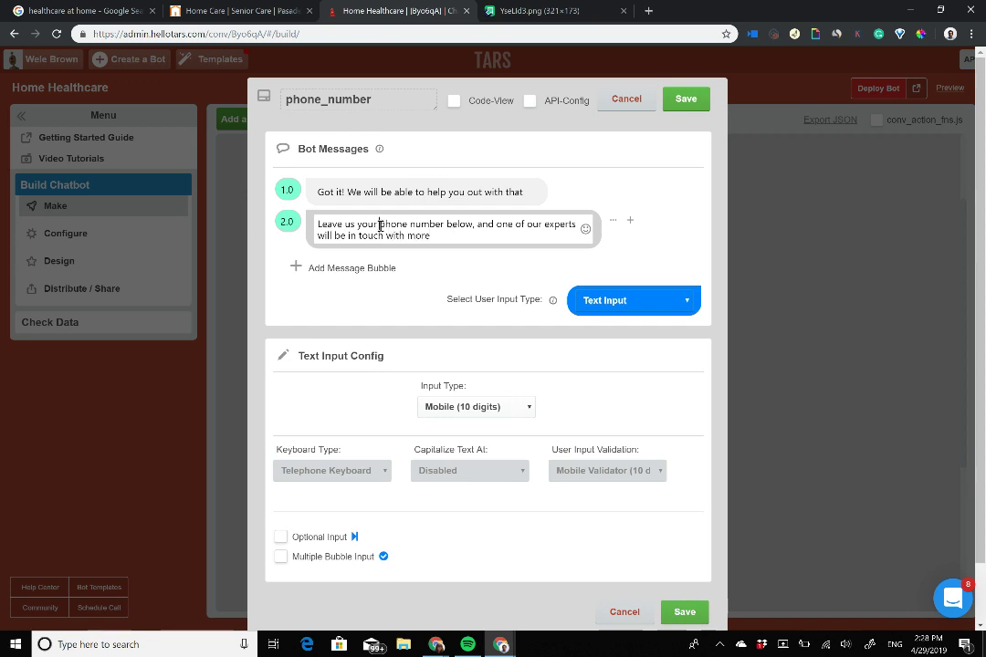
Make "phone number" bold in the second message and delete the comma following "below"
{"action": "left_click_drag", "start_coordinate": [380, 224], "coordinate": [443, 221]}
{"action": "key", "text": "ctrl+b"}
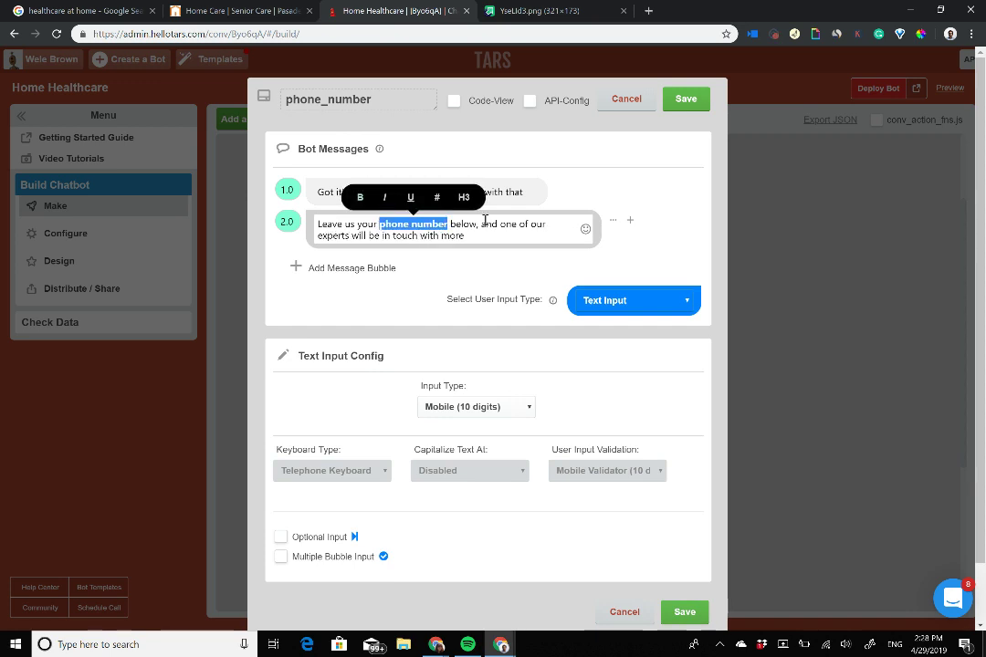
{"action": "left_click", "coordinate": [477, 226]}
{"action": "key", "text": "BackSpace"}
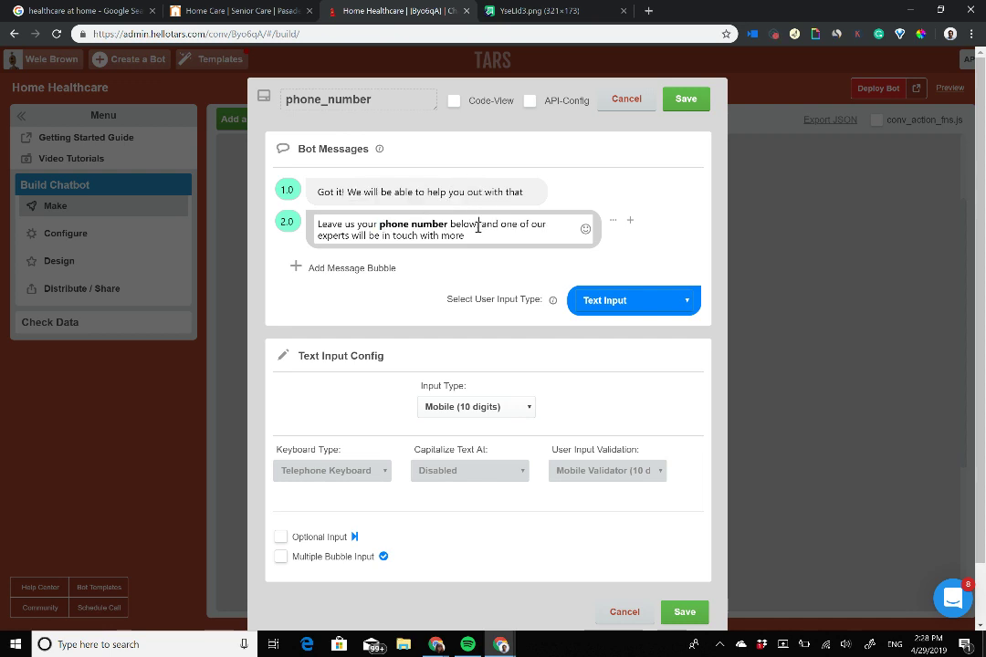
Insert a downward-pointing hand emoji after "below" in the second message and close the phone_number gambit
{"action": "left_click", "coordinate": [586, 230]}
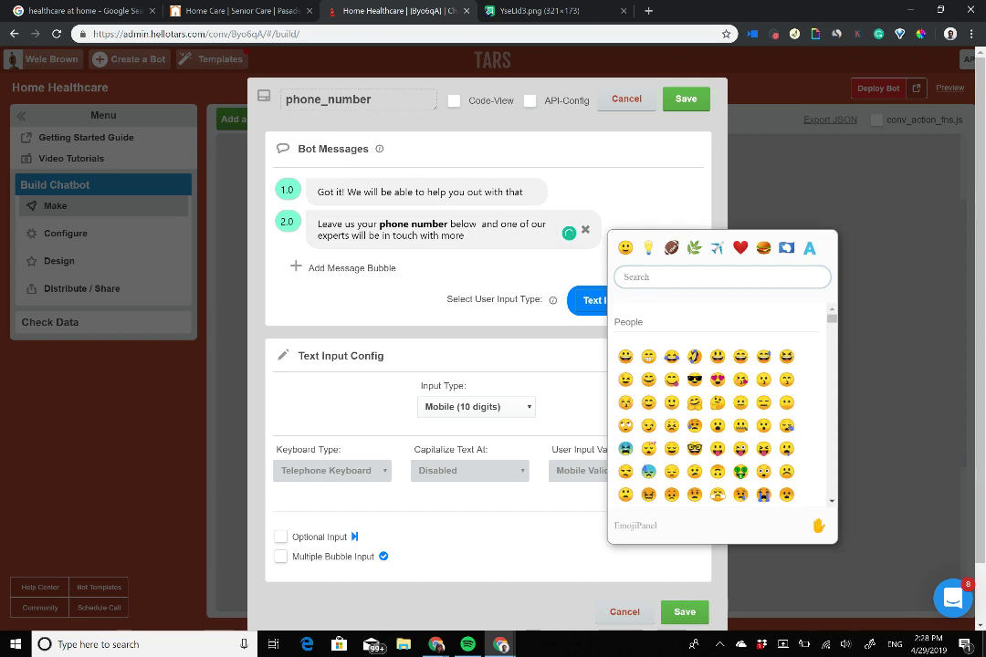
{"action": "type", "text": "poin"}
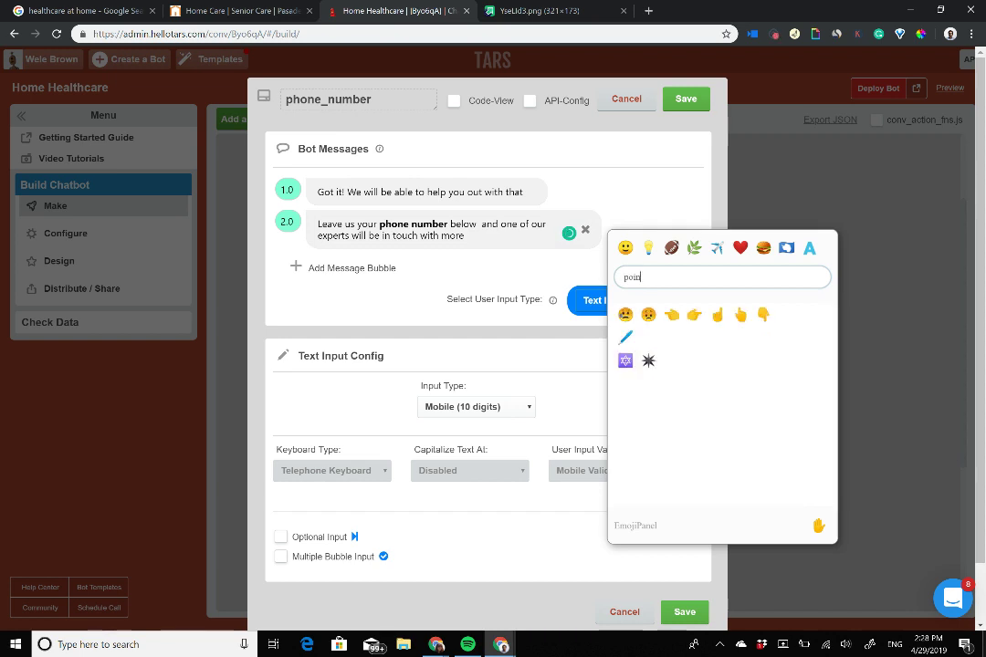
{"action": "left_click", "coordinate": [763, 315]}
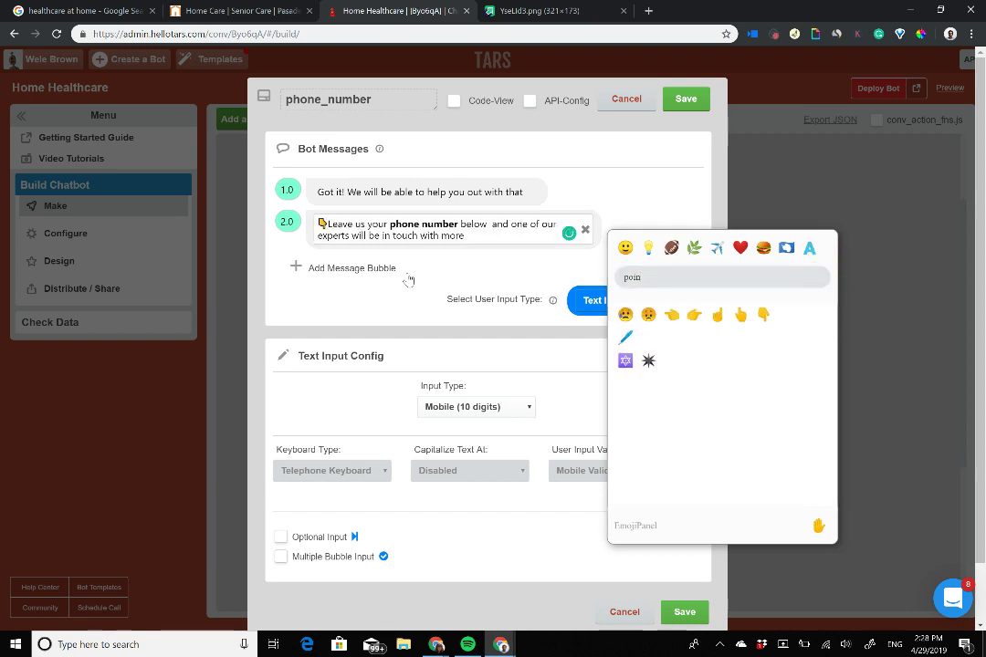
{"action": "left_click", "coordinate": [325, 224]}
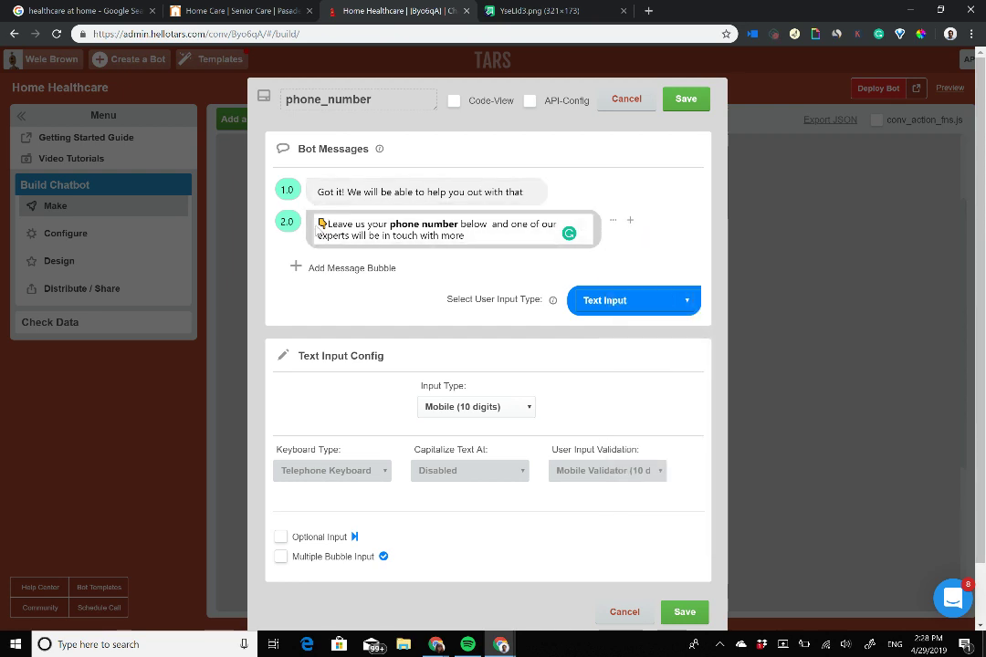
{"action": "left_click_drag", "start_coordinate": [326, 224], "coordinate": [289, 220]}
{"action": "key", "text": "ctrl+c"}
{"action": "key", "text": "BackSpace"}
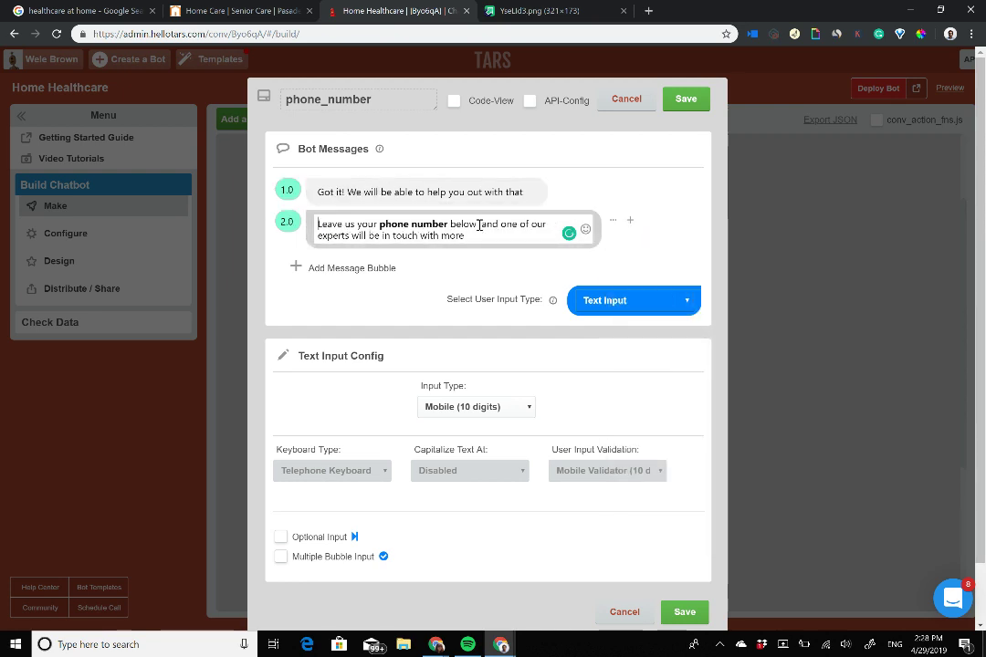
{"action": "left_click", "coordinate": [478, 223]}
{"action": "key", "text": "ctrl+v"}
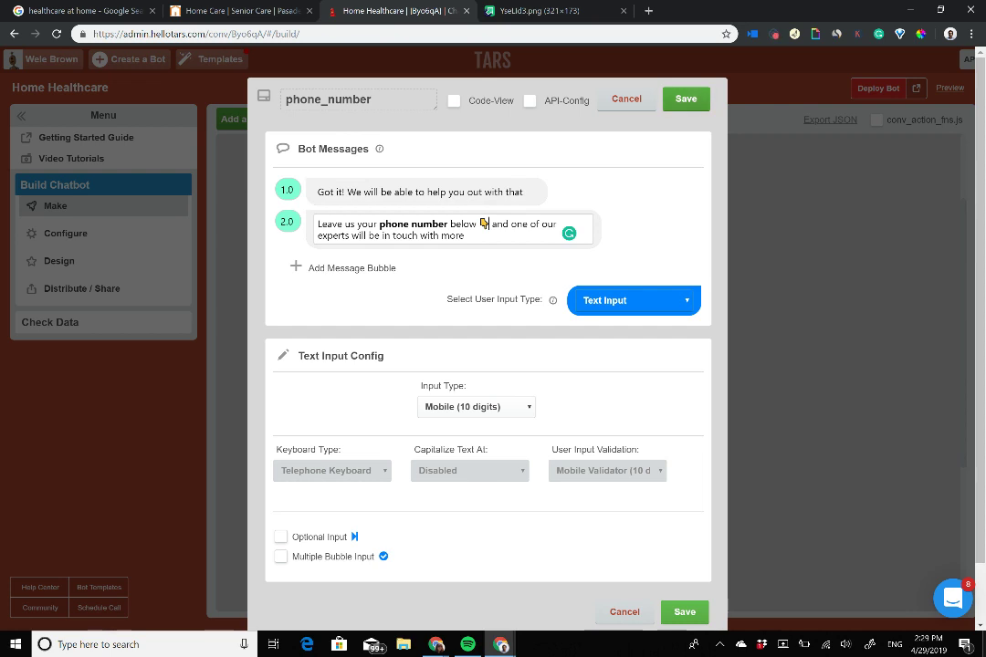
{"action": "key", "text": "Escape"}
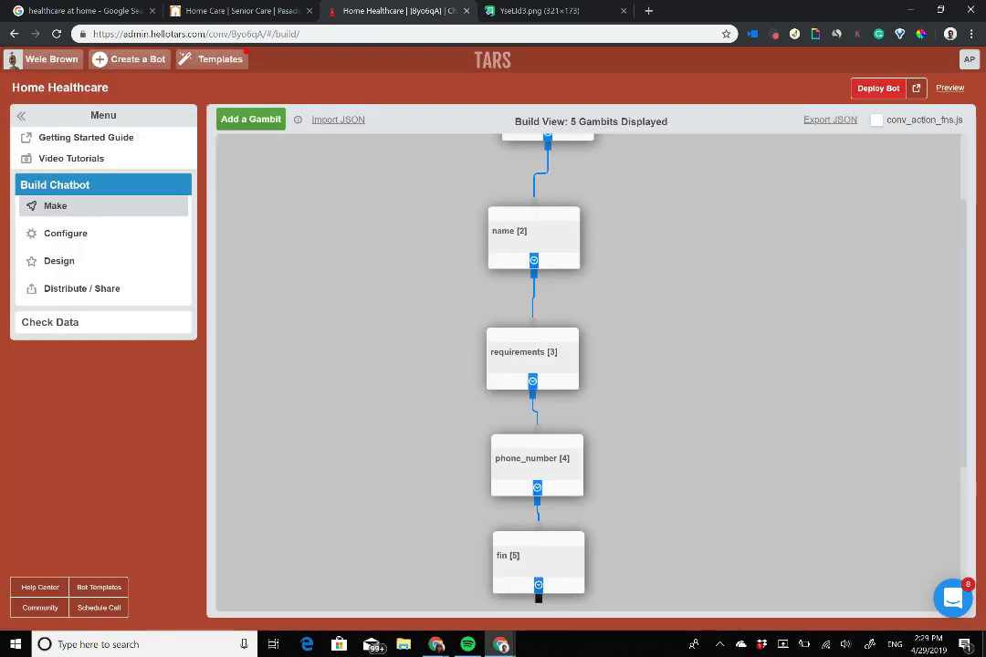
Open the fin gambit and replace its default message with "Thank you!"
{"action": "scroll", "coordinate": [537, 598], "scroll_direction": "down", "scroll_amount": 3}
{"action": "left_click", "coordinate": [538, 315]}
{"action": "double_click", "coordinate": [437, 193]}
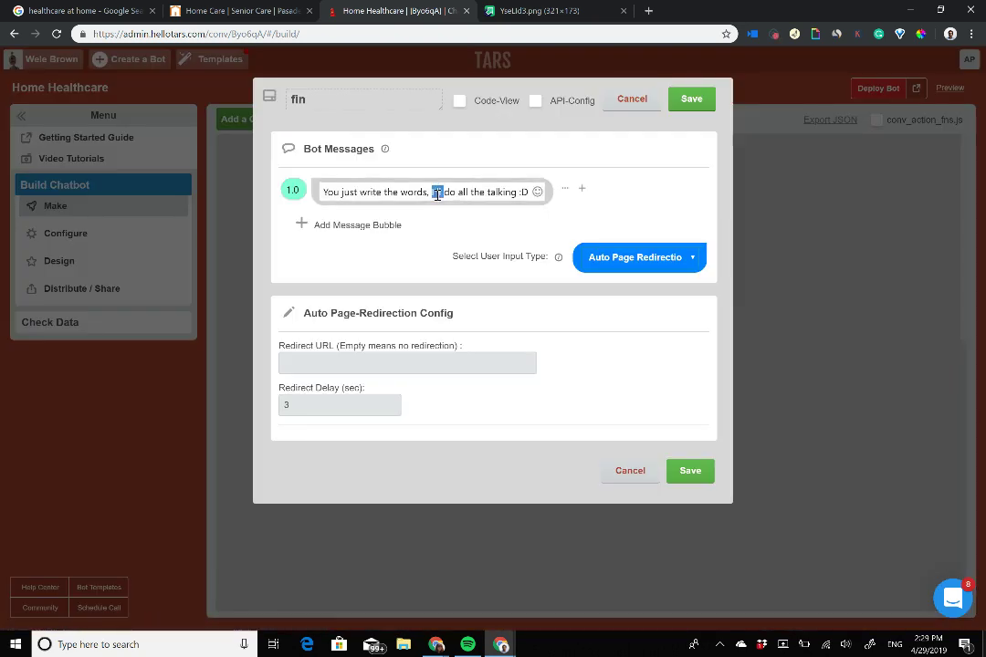
{"action": "triple_click", "coordinate": [437, 193]}
{"action": "type", "text": "Than"}
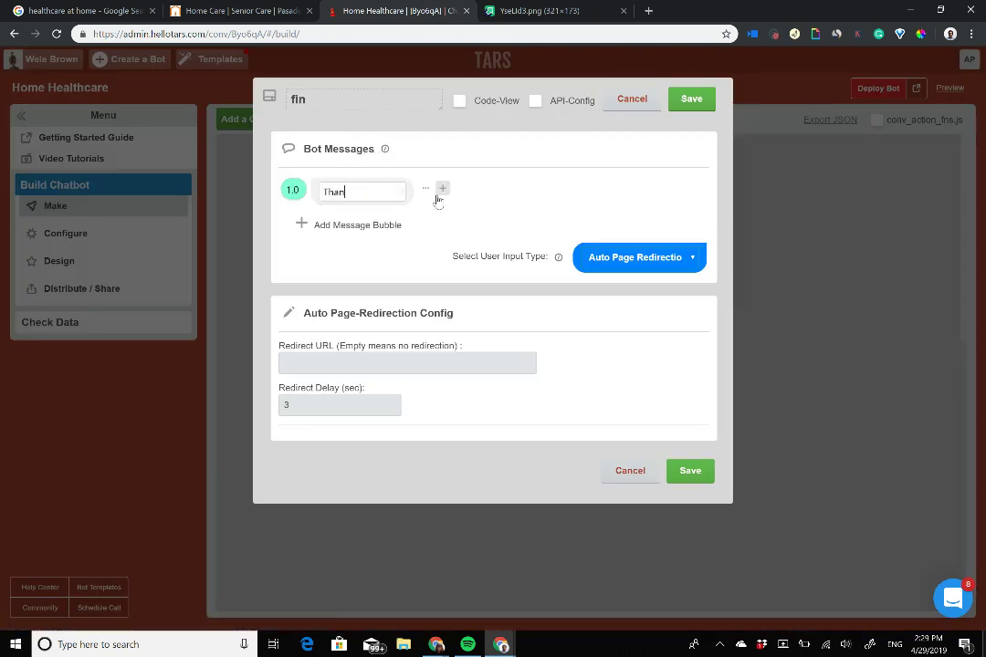
{"action": "type", "text": "k you!"}
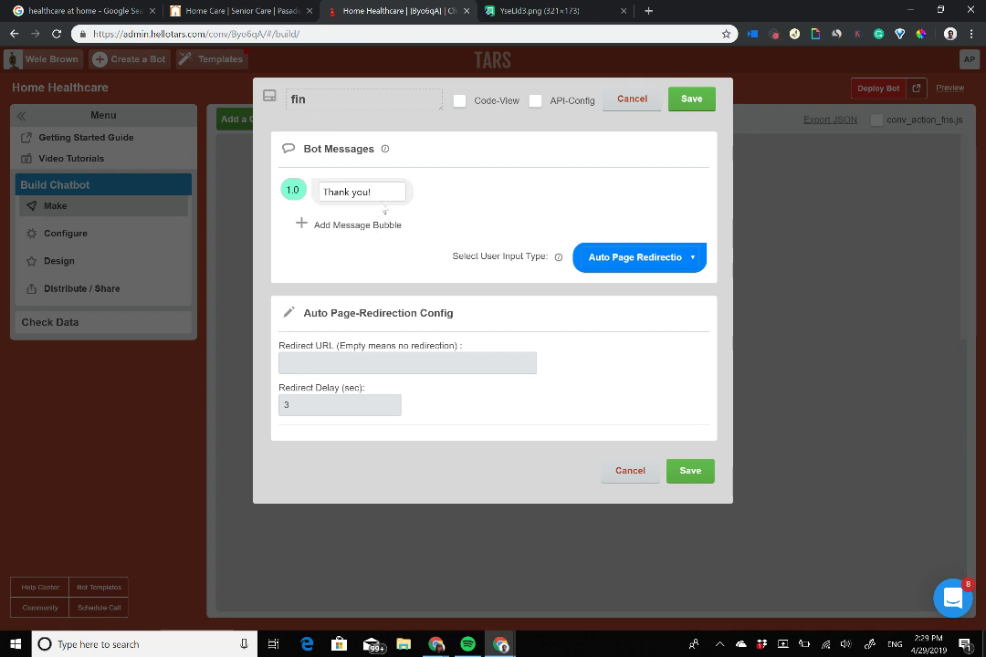
Add a second message bubble to the fin gambit reading "Keep an eye out for our call"
{"action": "left_click", "coordinate": [340, 224]}
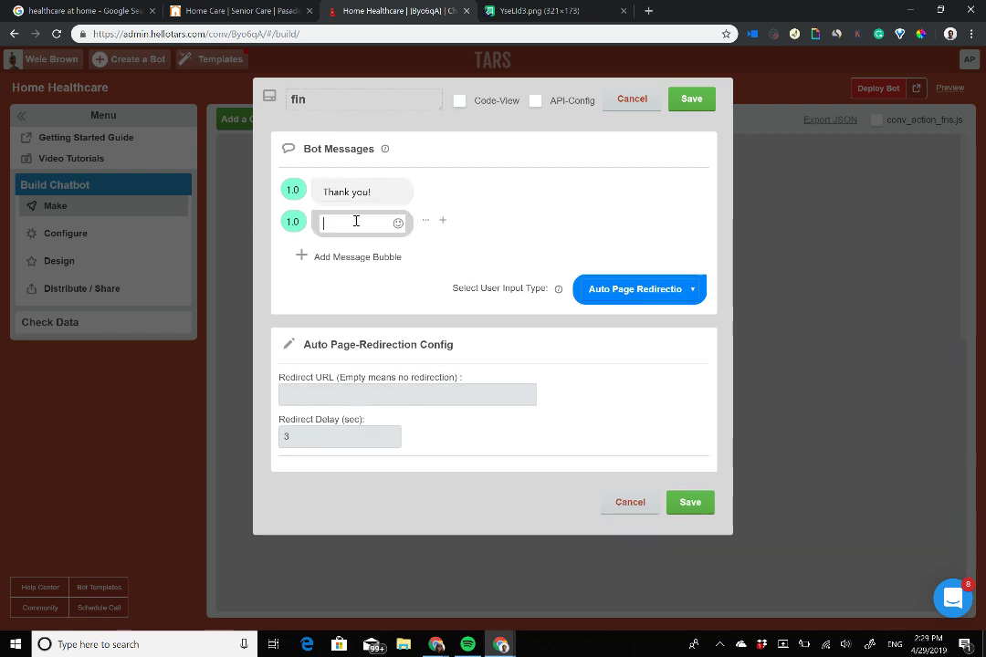
{"action": "type", "text": "Keep an eye out for our"}
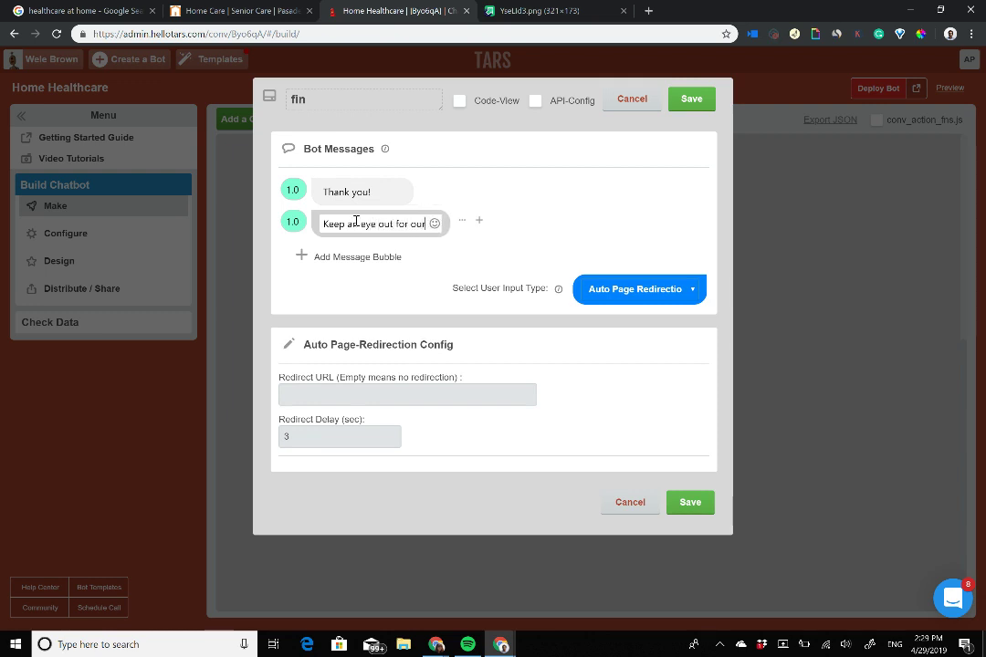
{"action": "type", "text": " call"}
{"action": "key", "text": "Return"}
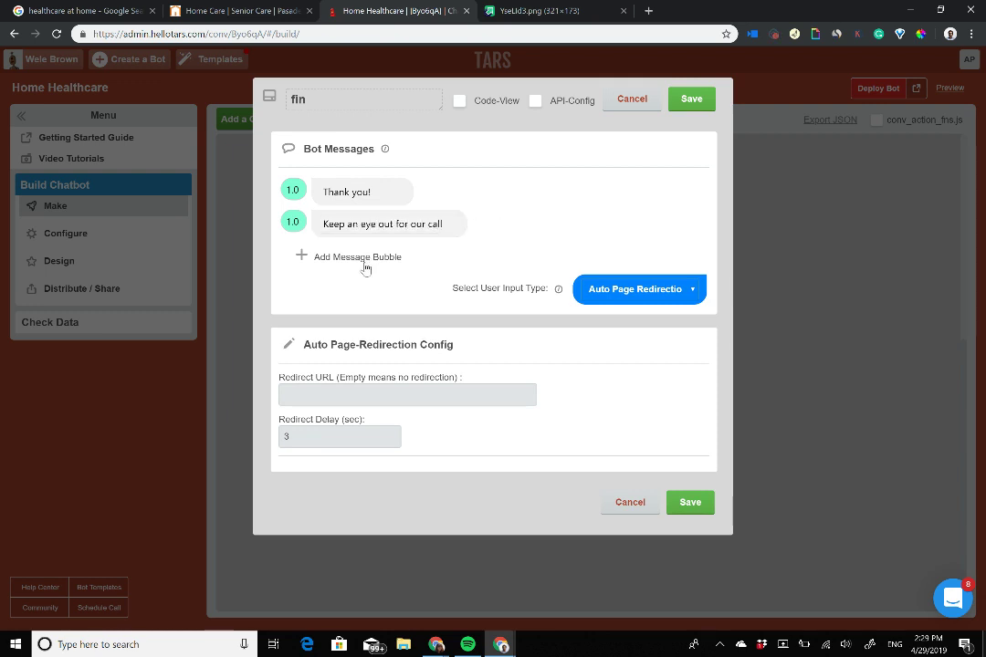
Add a third message bubble reading "We look forward to serving you in the near future"
{"action": "left_click", "coordinate": [364, 262]}
{"action": "type", "text": "We look w"}
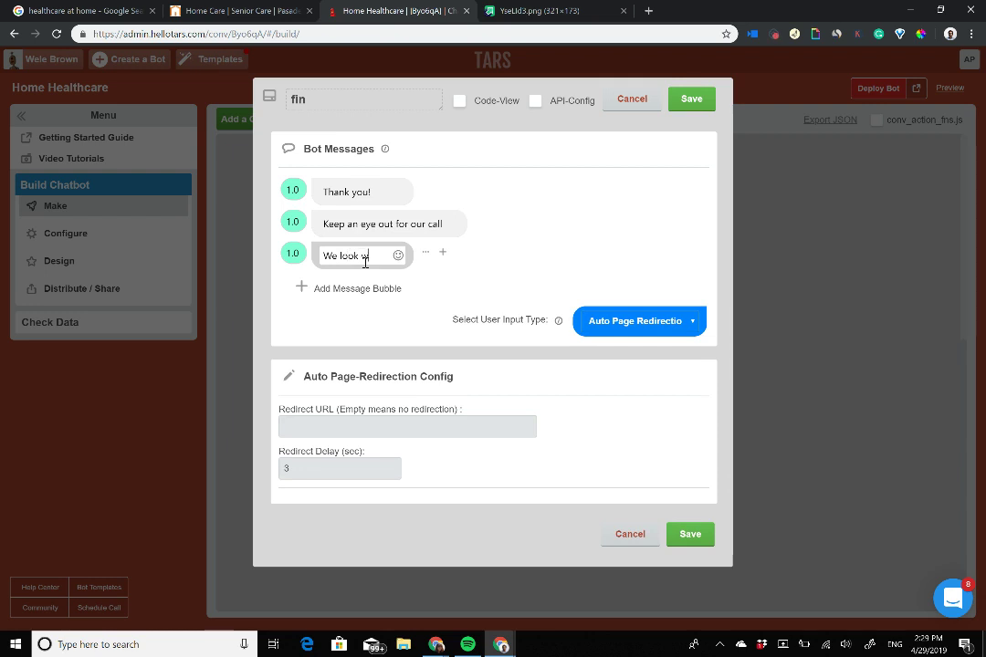
{"action": "key", "text": "BackSpace"}
{"action": "type", "text": "forward to se"}
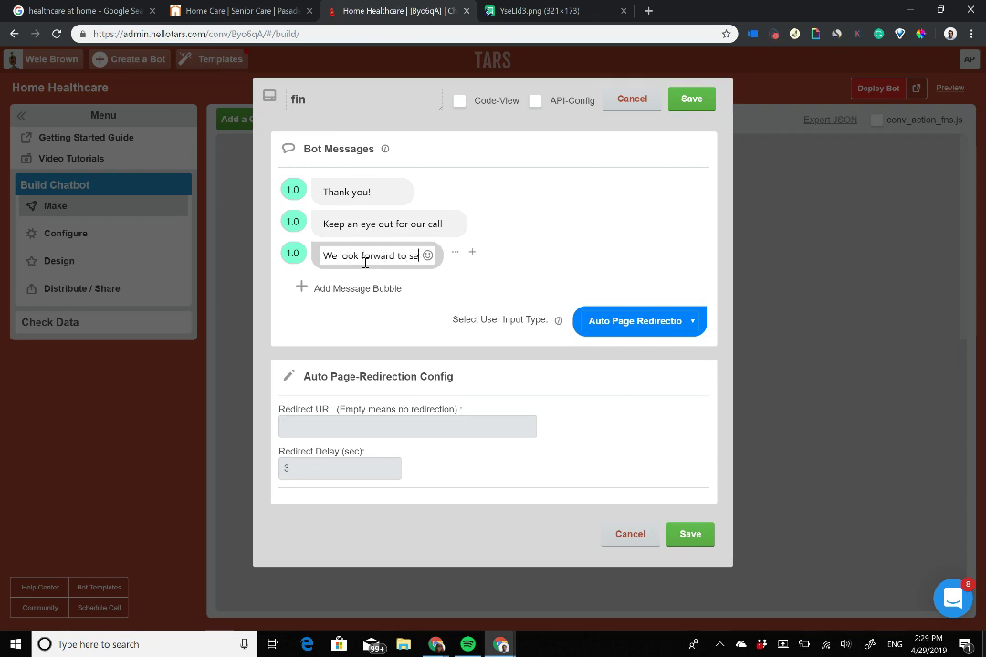
{"action": "type", "text": "rving you"}
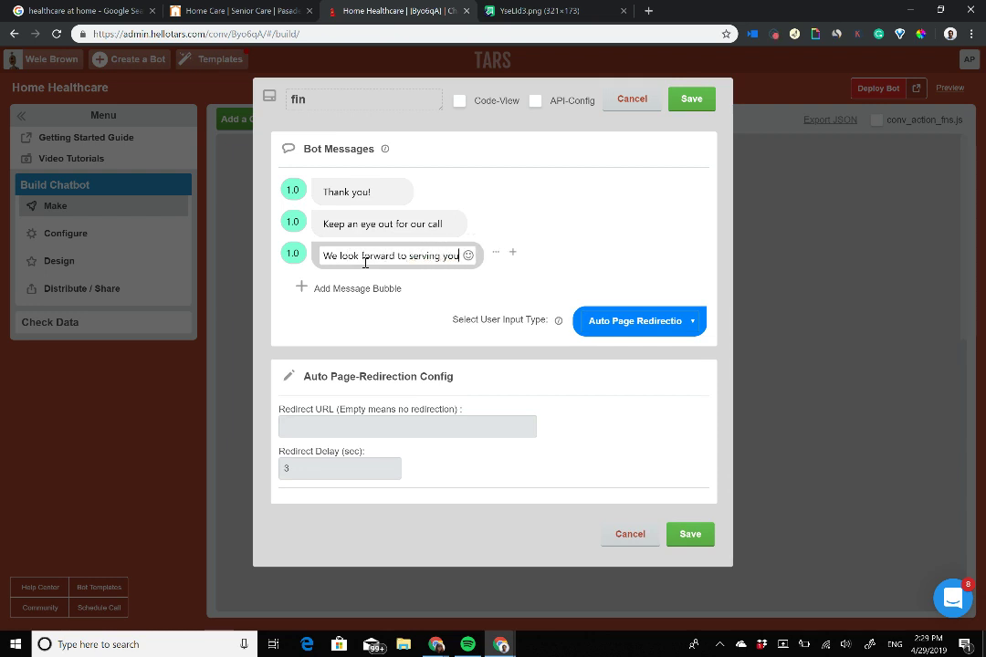
{"action": "type", "text": " in the near "}
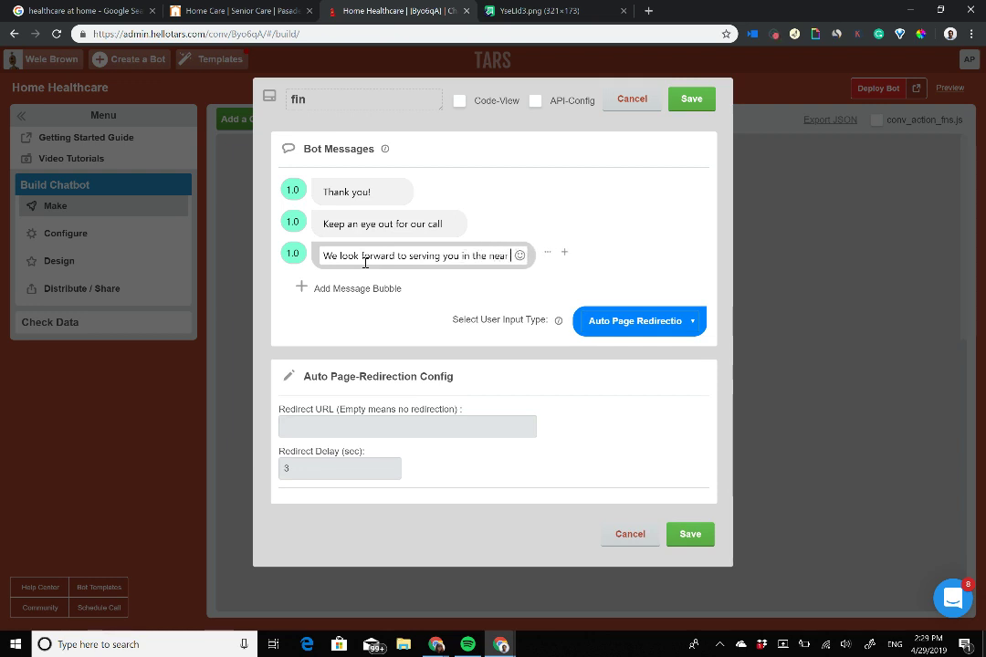
{"action": "type", "text": "future"}
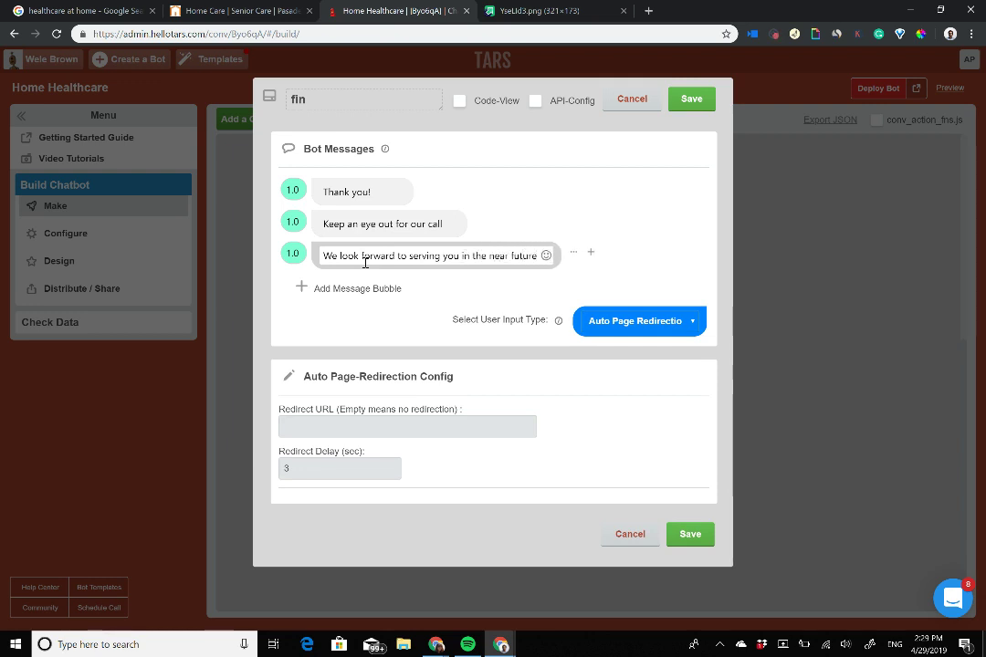
Set the delay of the second and third fin messages to 2.0
{"action": "left_click", "coordinate": [292, 253]}
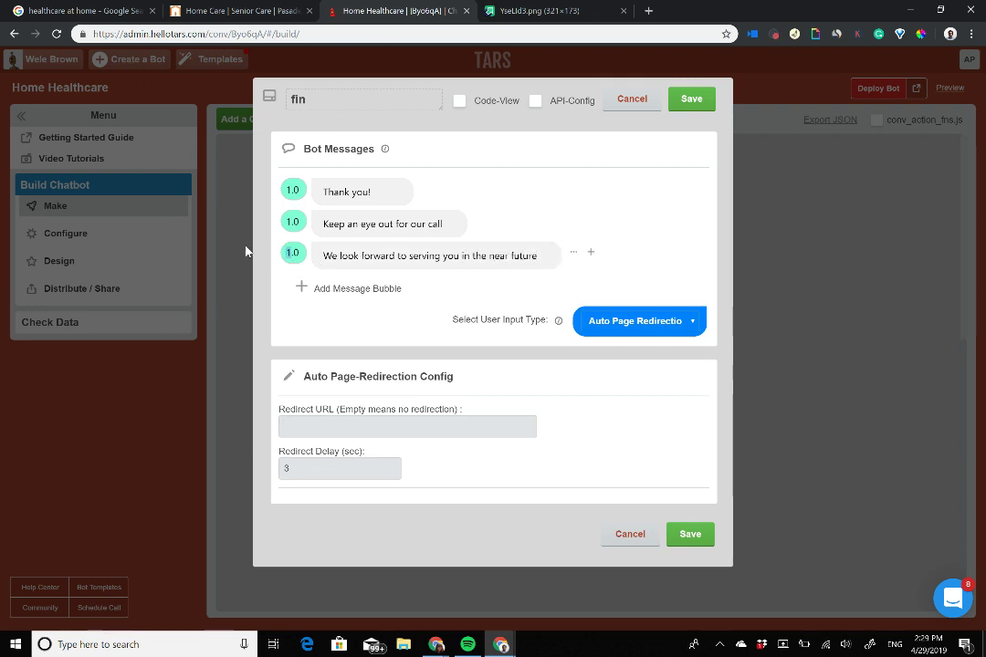
{"action": "left_click", "coordinate": [290, 222]}
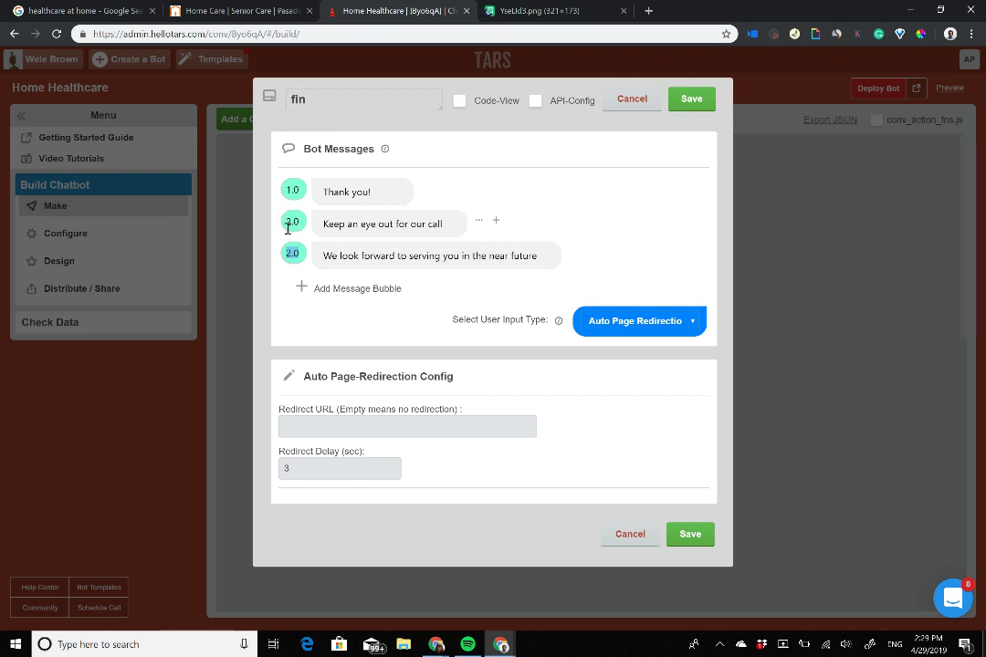
{"action": "left_click_drag", "start_coordinate": [288, 222], "coordinate": [301, 222]}
Go over the wording of the three fin messages in order and close the gambit
{"action": "left_click", "coordinate": [361, 223]}
{"action": "left_click_drag", "start_coordinate": [324, 223], "coordinate": [481, 221]}
{"action": "left_click", "coordinate": [257, 193]}
{"action": "left_click", "coordinate": [328, 192]}
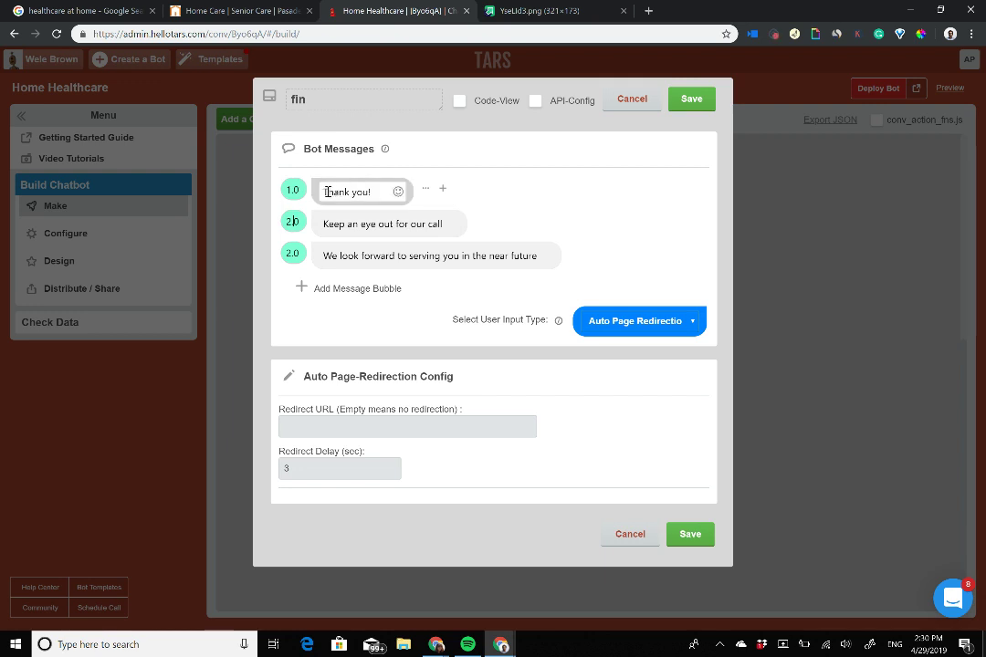
{"action": "left_click_drag", "start_coordinate": [328, 192], "coordinate": [412, 193]}
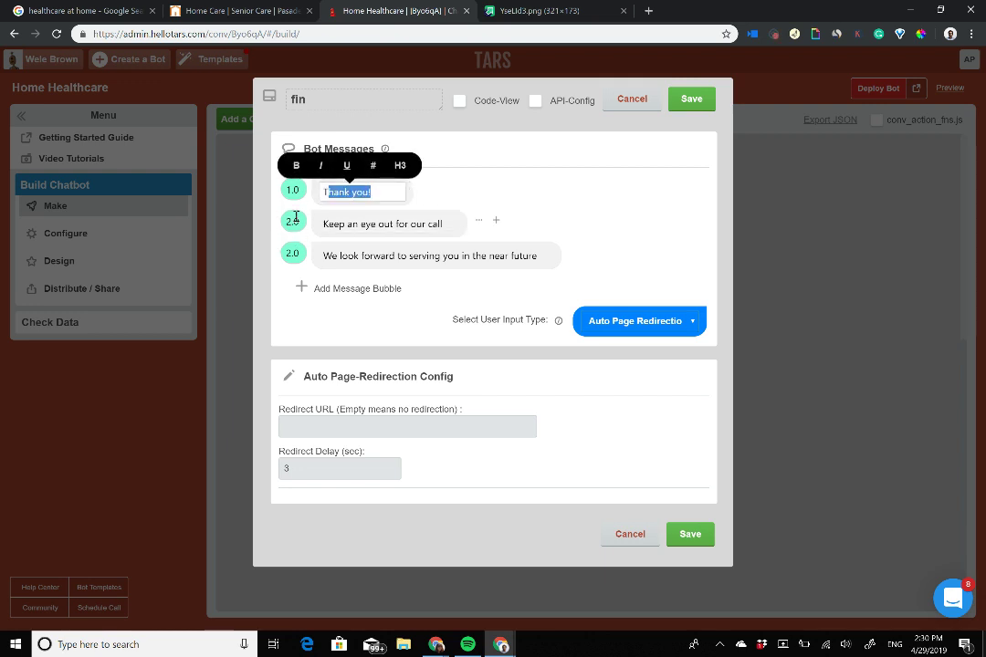
{"action": "left_click", "coordinate": [325, 224]}
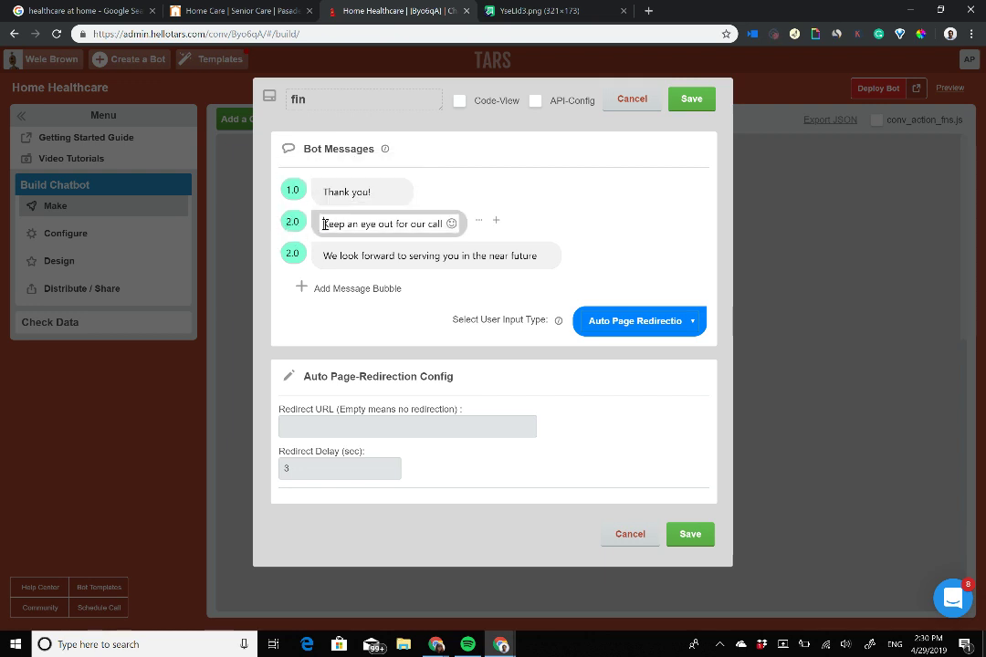
{"action": "left_click_drag", "start_coordinate": [324, 224], "coordinate": [474, 213]}
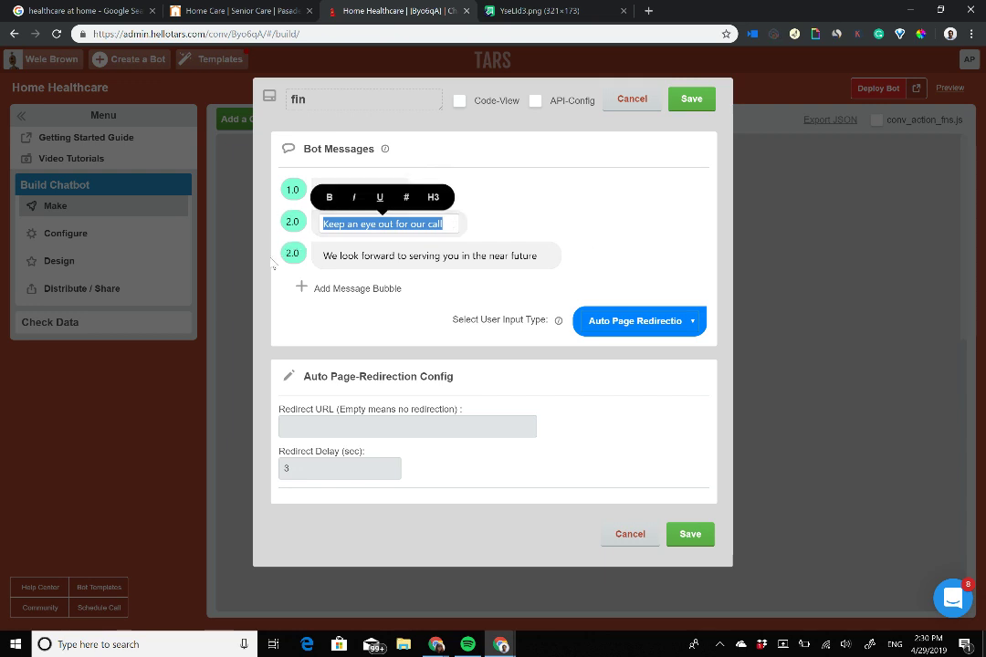
{"action": "left_click", "coordinate": [323, 255]}
{"action": "left_click_drag", "start_coordinate": [323, 256], "coordinate": [539, 255]}
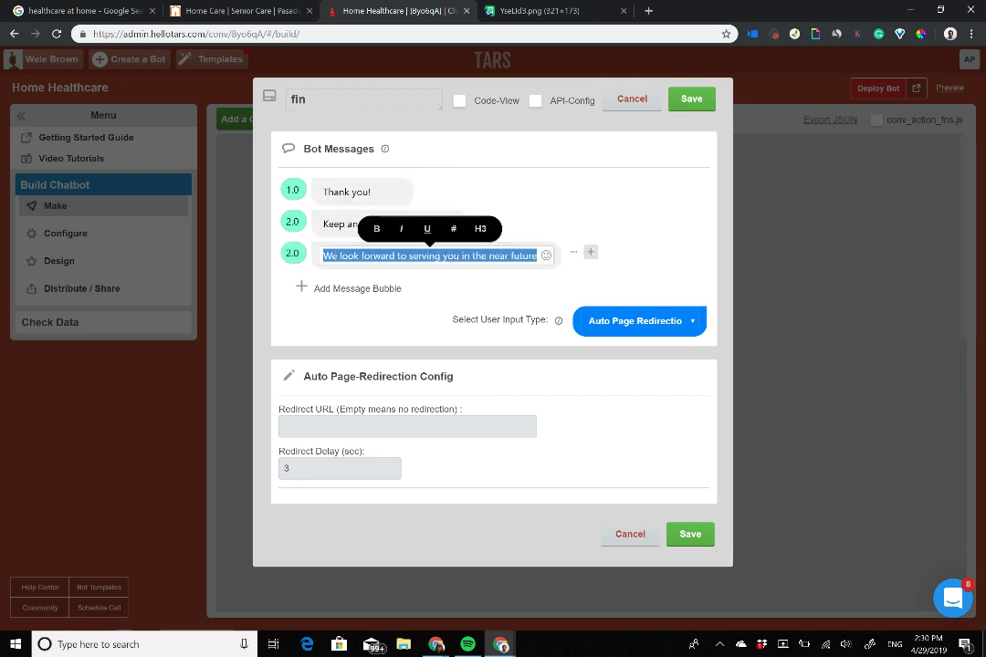
{"action": "key", "text": "Escape"}
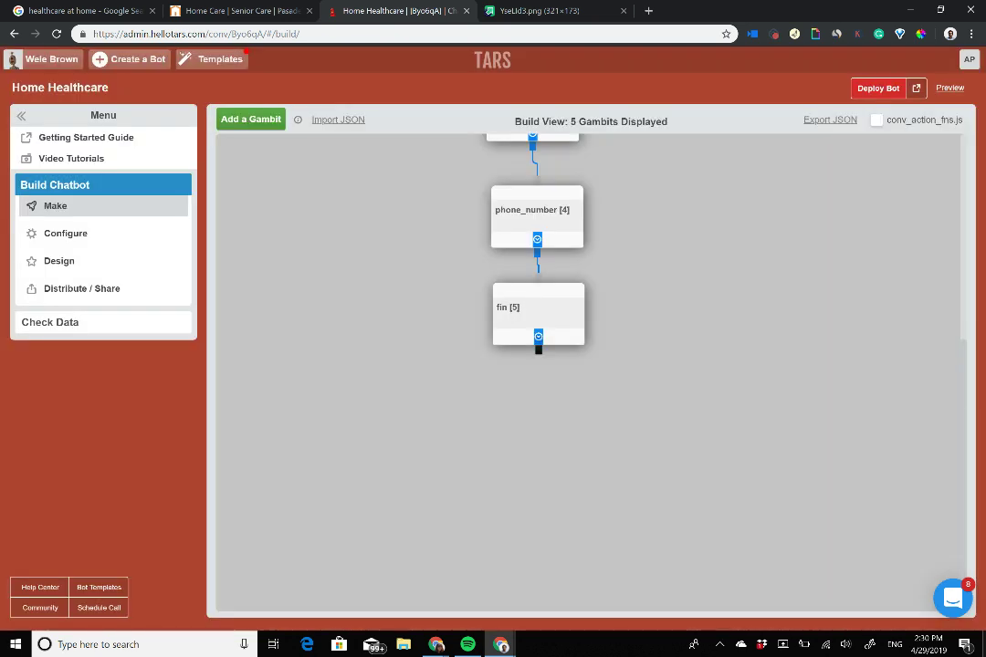
Deploy the Home Healthcare bot and open its preview
{"action": "scroll", "coordinate": [584, 366], "scroll_direction": "up", "scroll_amount": 5}
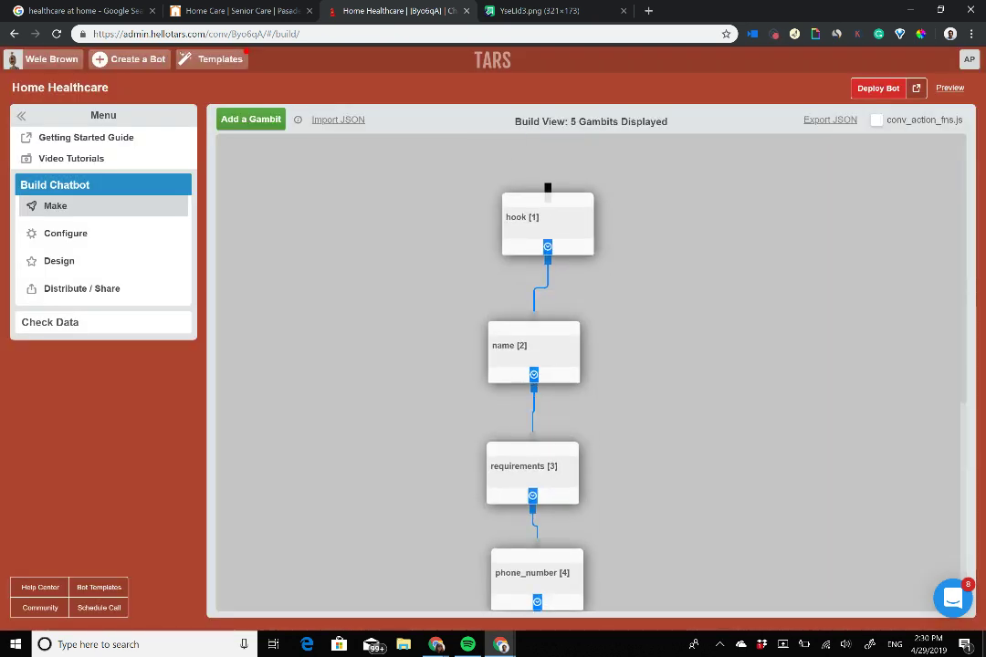
{"action": "left_click", "coordinate": [881, 89]}
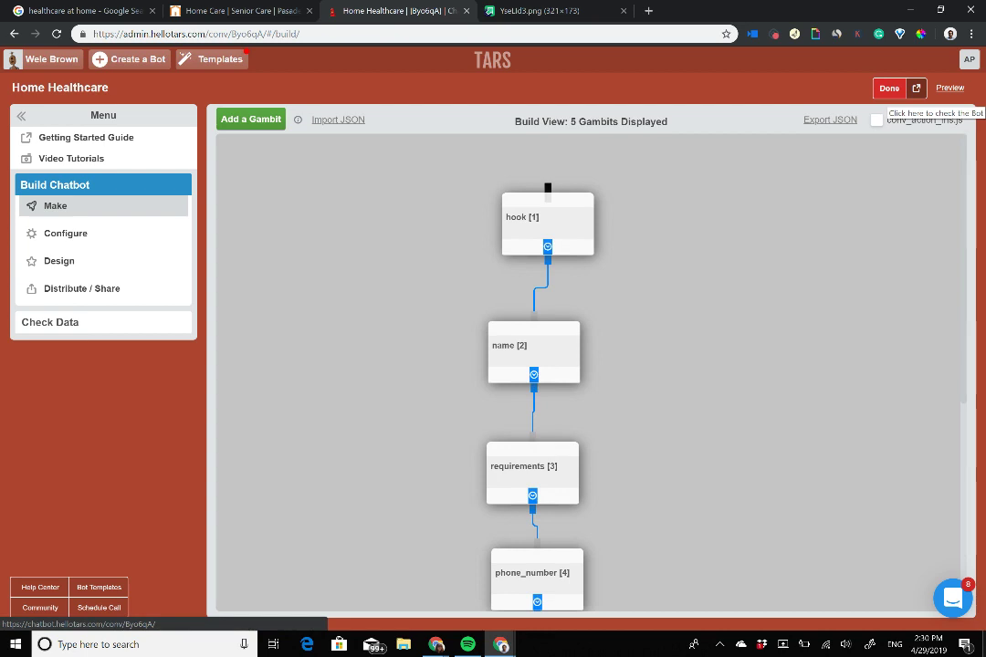
{"action": "left_click", "coordinate": [950, 87]}
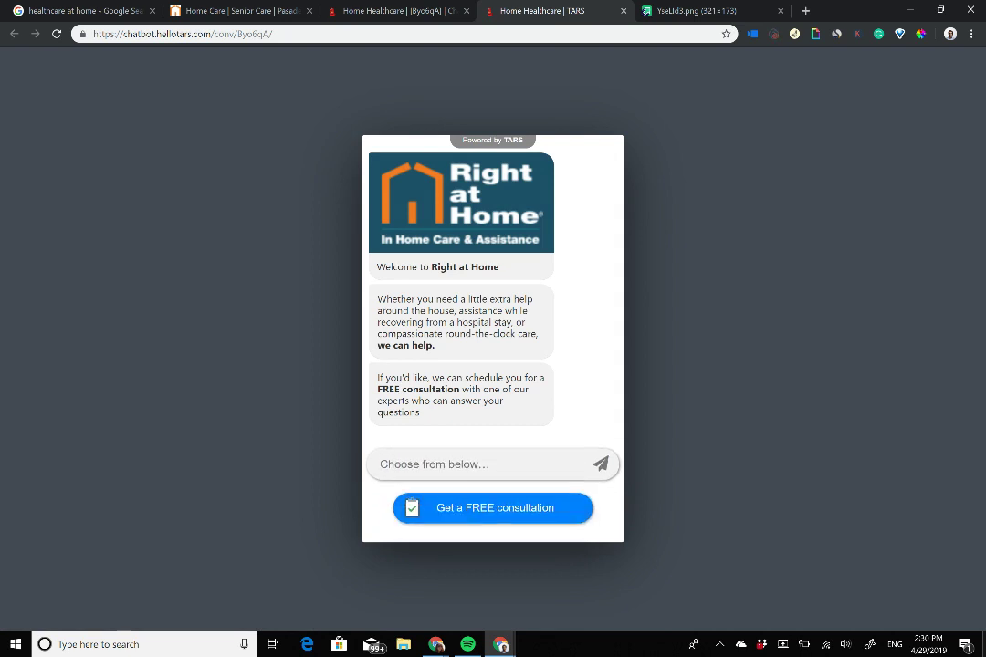
Test the previewed chatbot by choosing "Get a FREE consultation" and answering the name question with a first name
{"action": "left_click", "coordinate": [495, 508]}
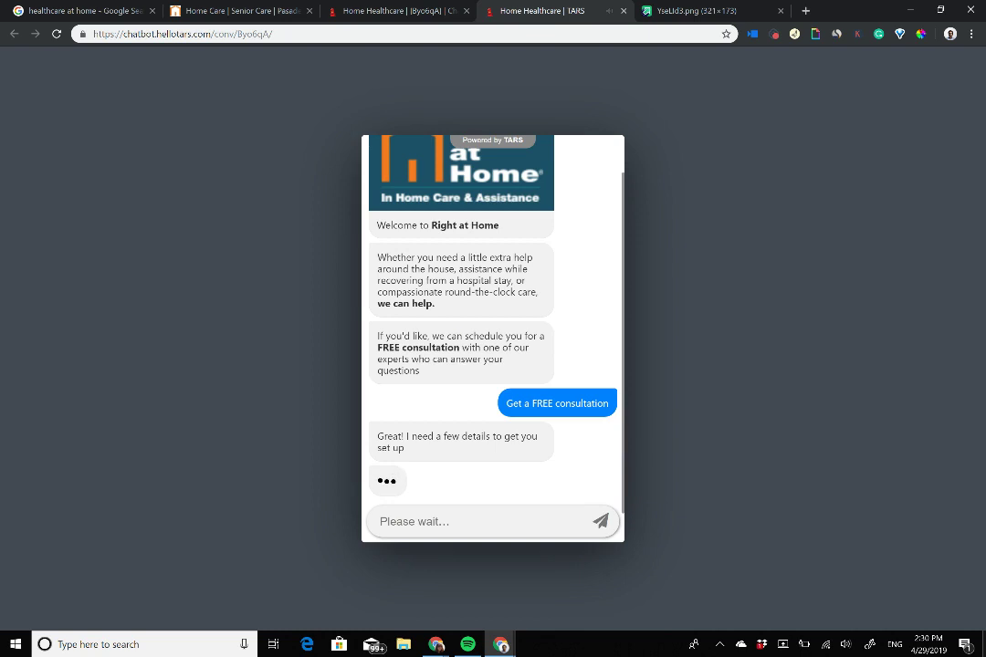
{"action": "type", "text": "Arnav"}
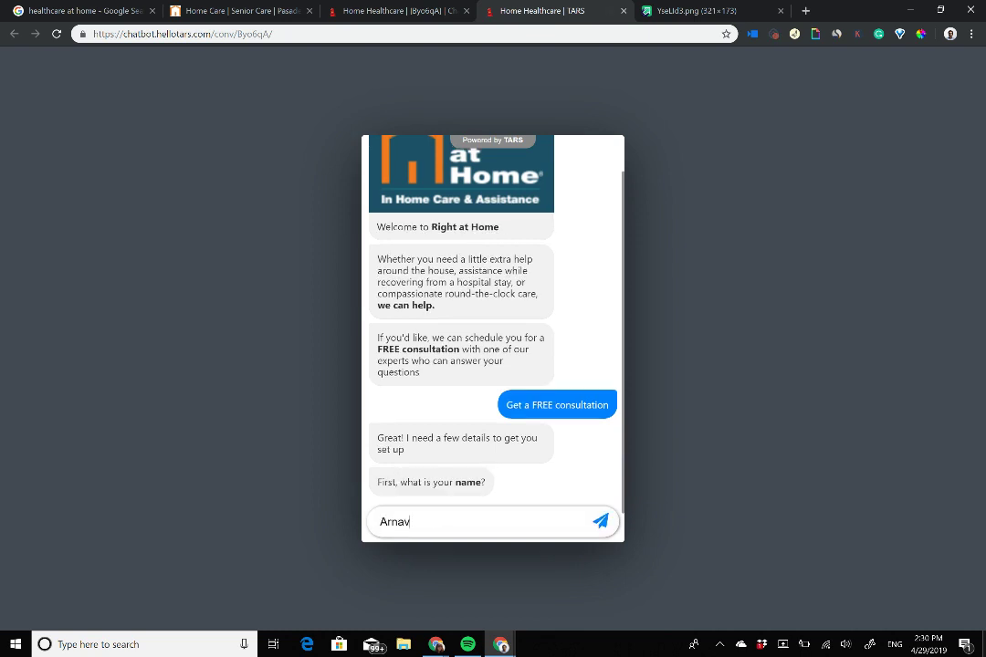
{"action": "key", "text": "Return"}
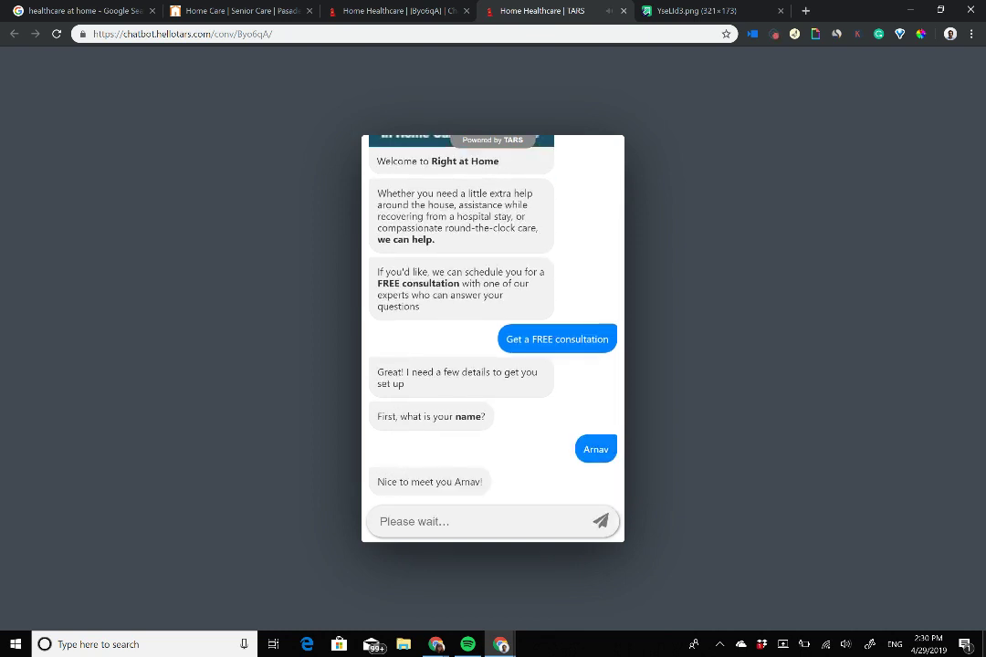
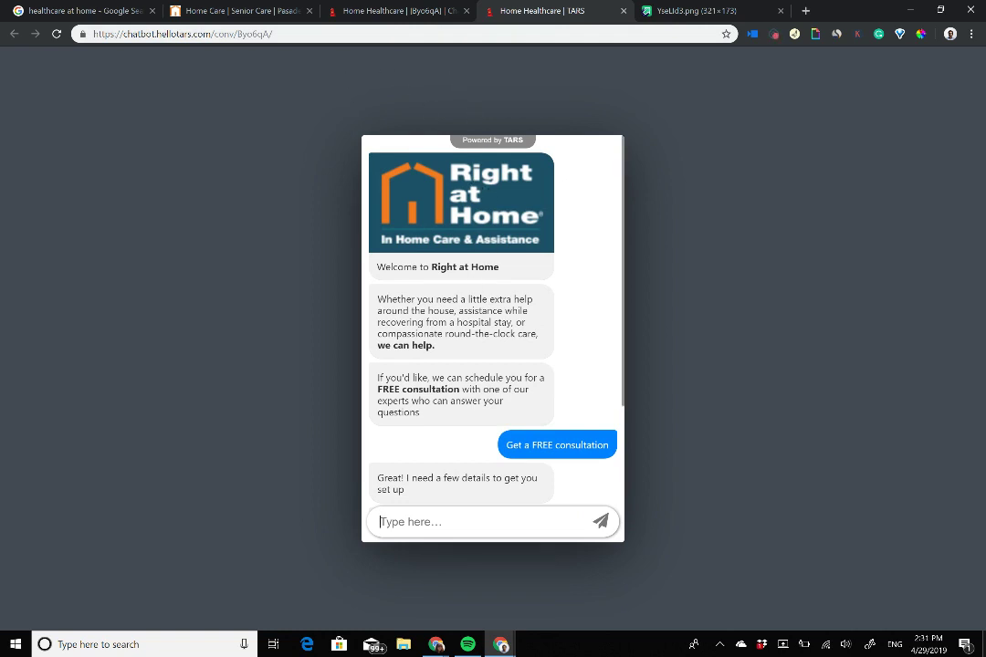
Check the previewed chatbot's web address and copy "rightathome" from the address of the Right at Home website
{"action": "left_click_drag", "start_coordinate": [123, 34], "coordinate": [308, 38]}
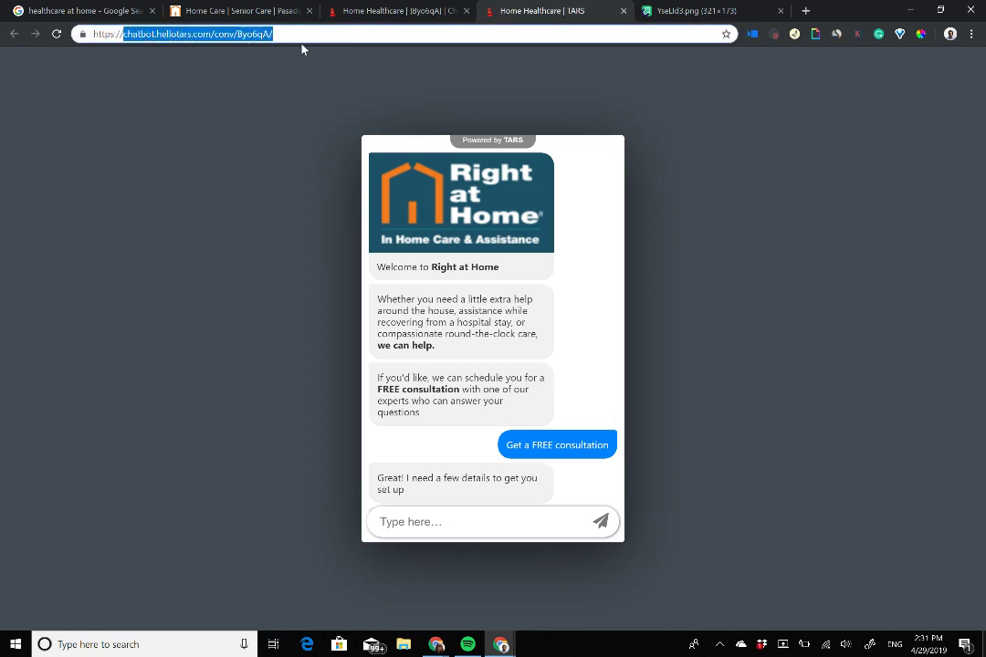
{"action": "left_click", "coordinate": [270, 13]}
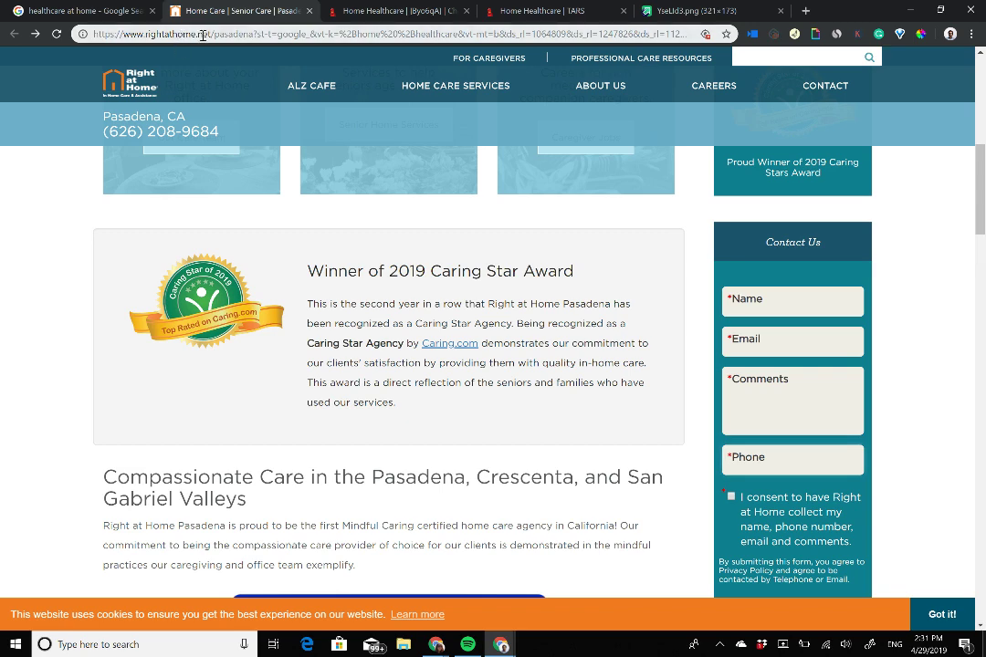
{"action": "left_click_drag", "start_coordinate": [195, 33], "coordinate": [145, 33]}
{"action": "key", "text": "ctrl+c"}
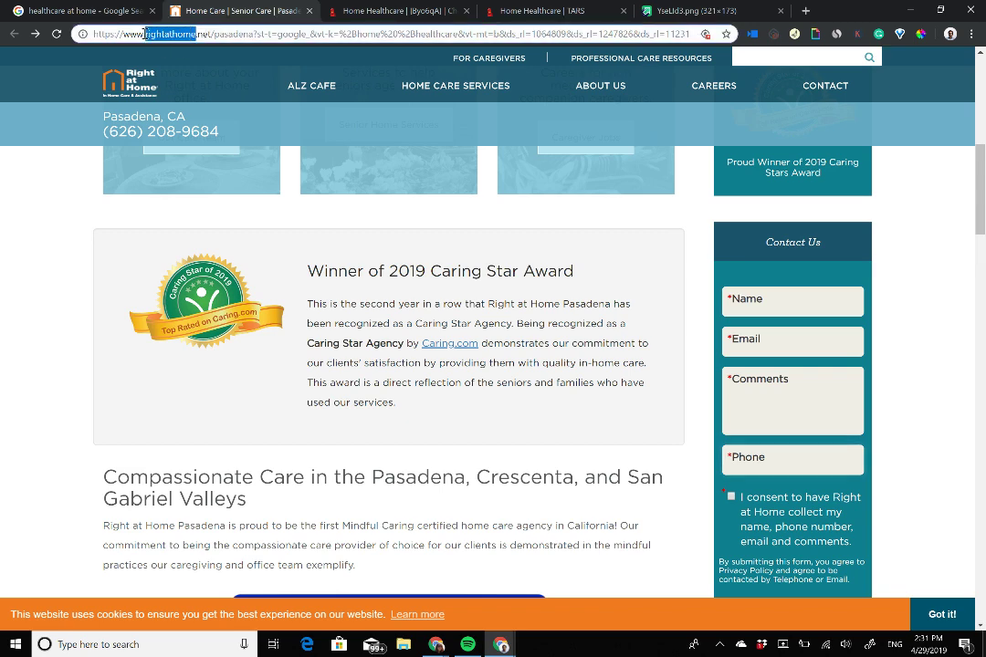
In the TARS bot's configuration, set the chatbot subdomain to rightathome and save the settings
{"action": "left_click", "coordinate": [393, 10]}
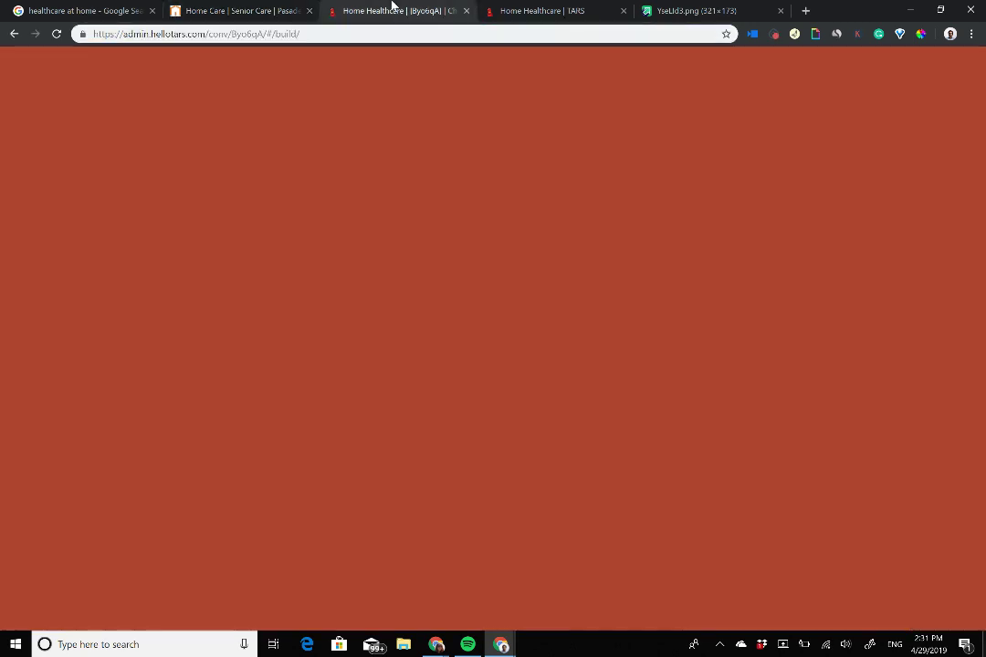
{"action": "left_click", "coordinate": [150, 242]}
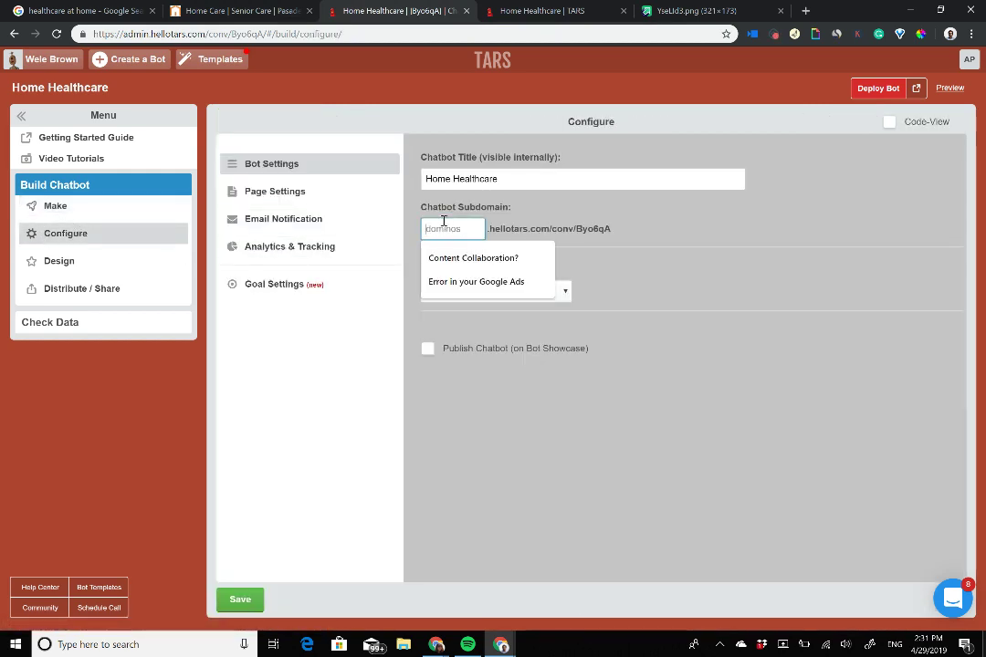
{"action": "key", "text": "ctrl+v"}
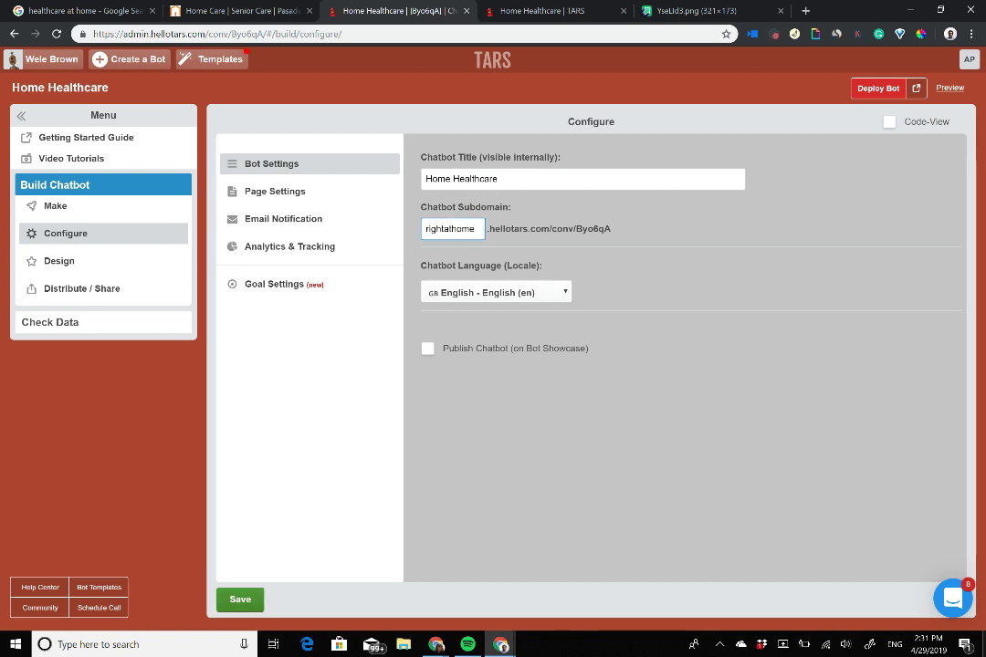
{"action": "left_click", "coordinate": [240, 600]}
Redeploy the bot, load its page under the new subdomain and check the rightathome part of the address
{"action": "left_click", "coordinate": [878, 89]}
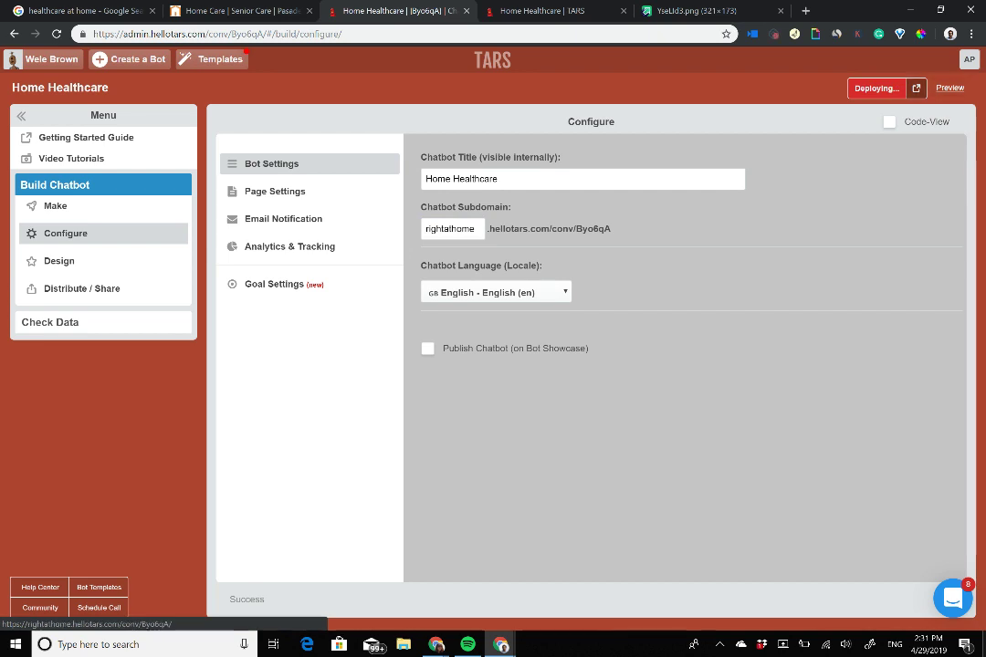
{"action": "left_click", "coordinate": [917, 88]}
{"action": "key", "text": "Return"}
{"action": "left_click", "coordinate": [118, 37]}
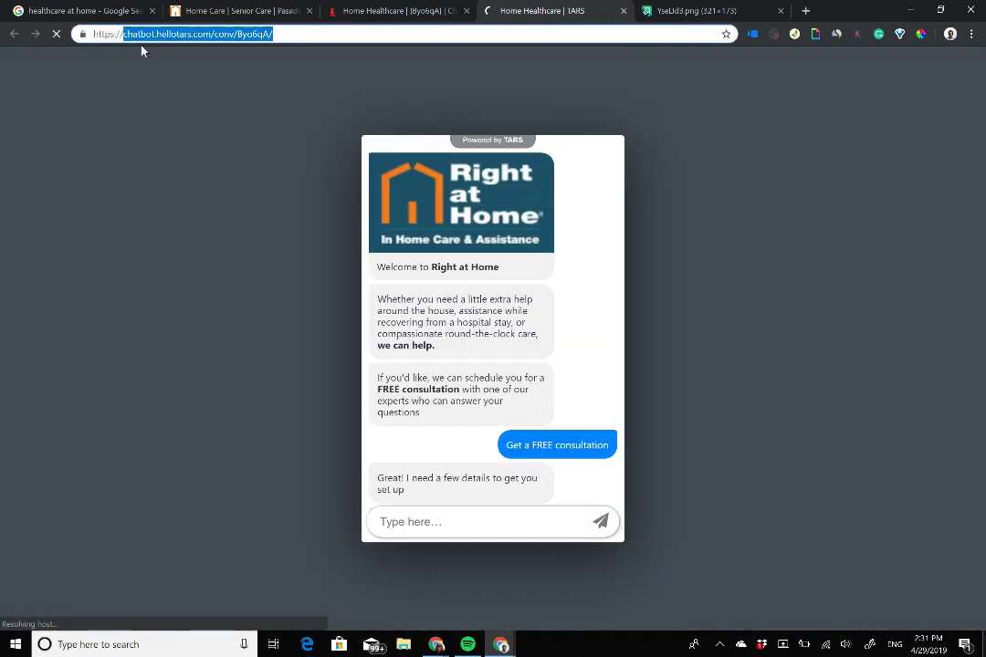
{"action": "left_click_drag", "start_coordinate": [124, 36], "coordinate": [175, 37]}
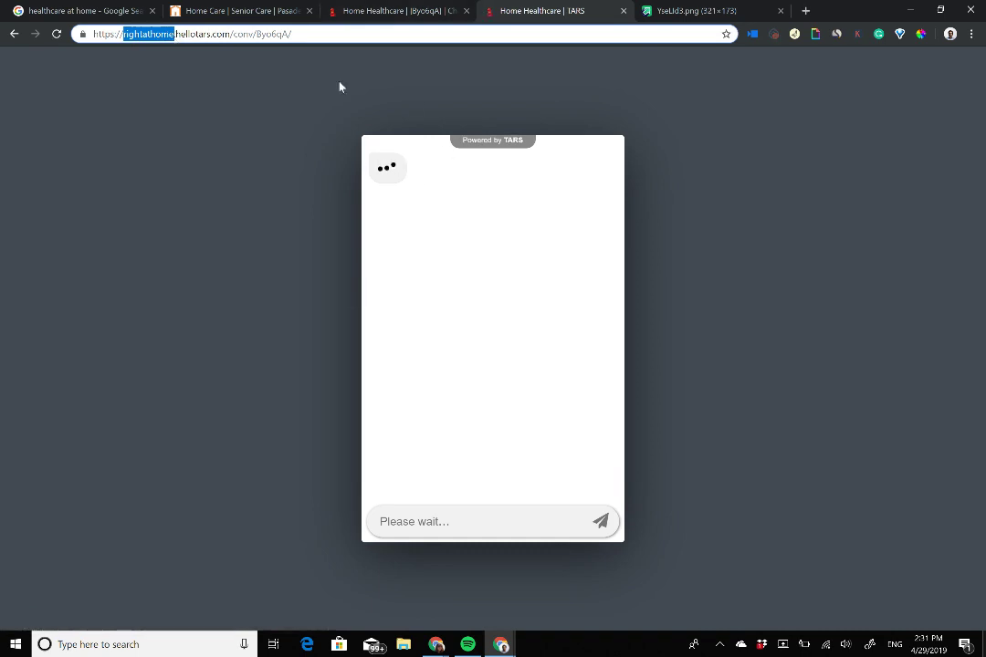
Pick the dark teal header colour #1D5268 from the Right at Home website with the eyedropper extension
{"action": "left_click", "coordinate": [266, 9]}
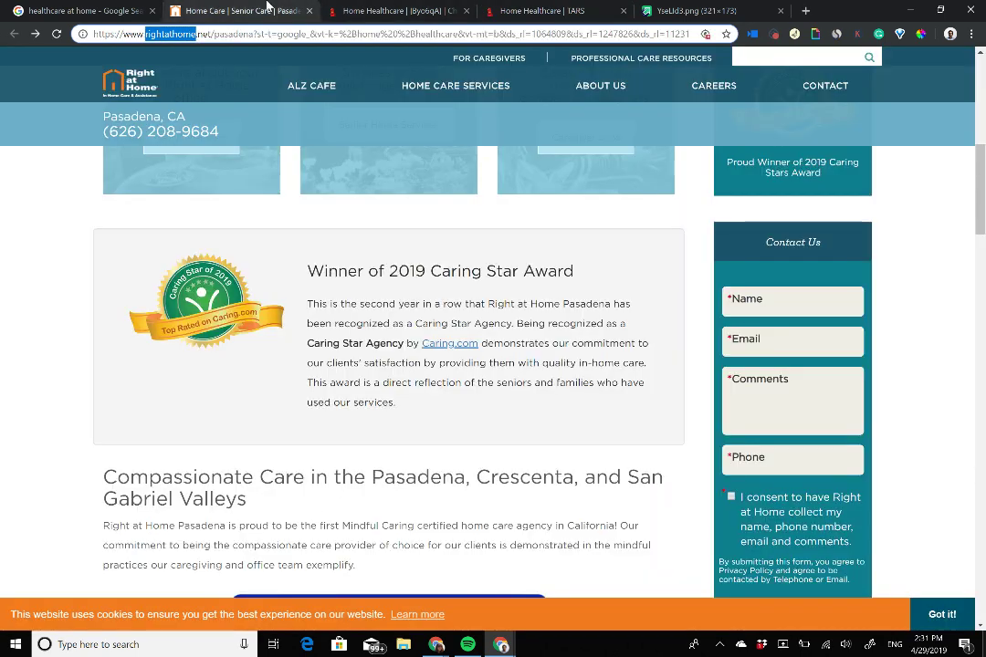
{"action": "scroll", "coordinate": [804, 187], "scroll_direction": "up", "scroll_amount": 8}
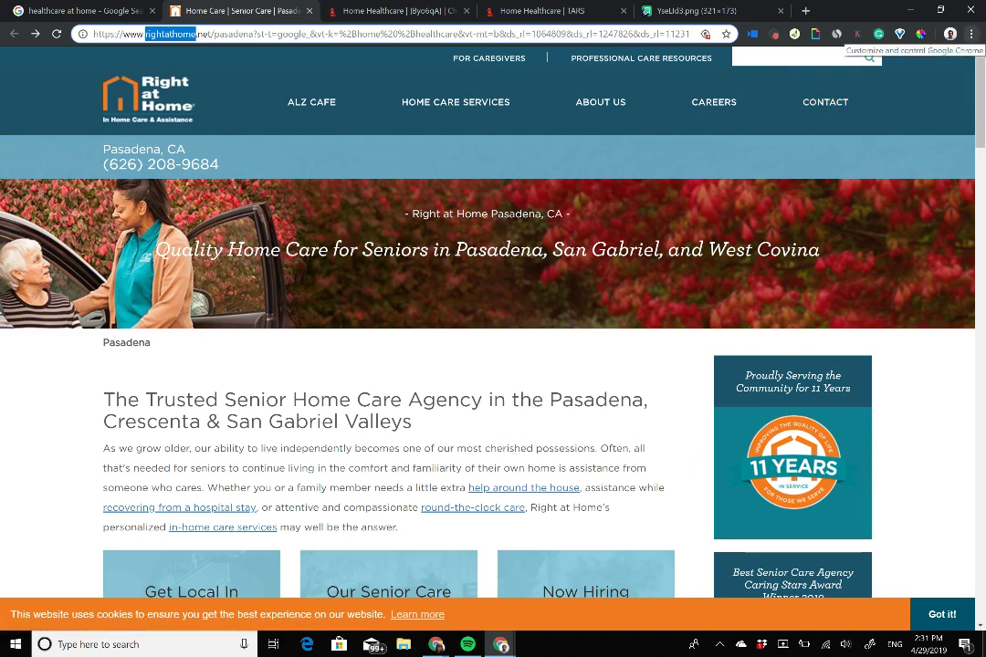
{"action": "left_click", "coordinate": [972, 34]}
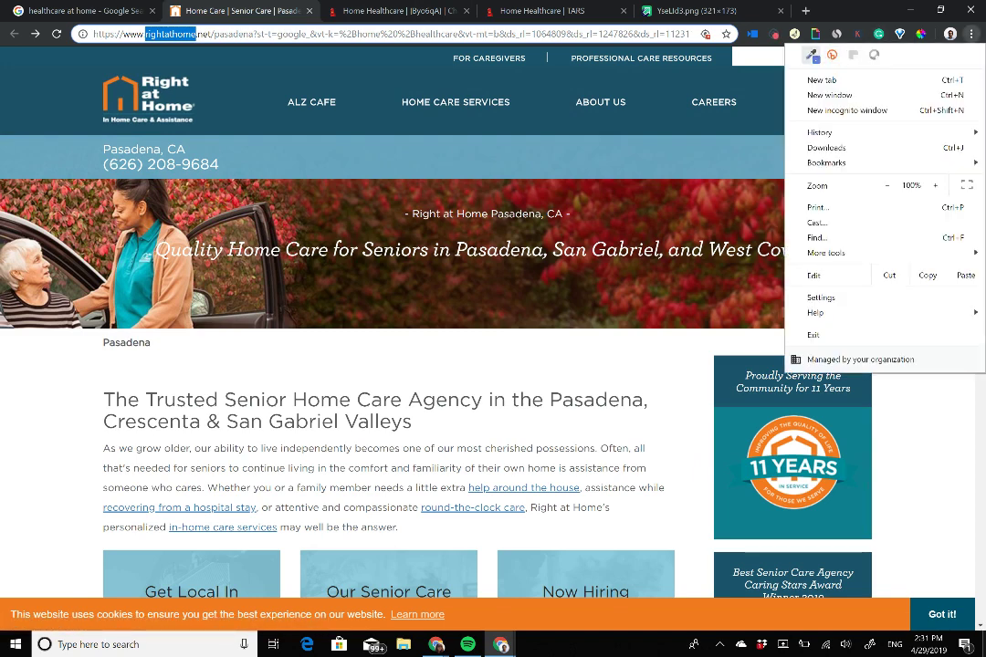
{"action": "left_click", "coordinate": [813, 55]}
{"action": "left_click", "coordinate": [840, 79]}
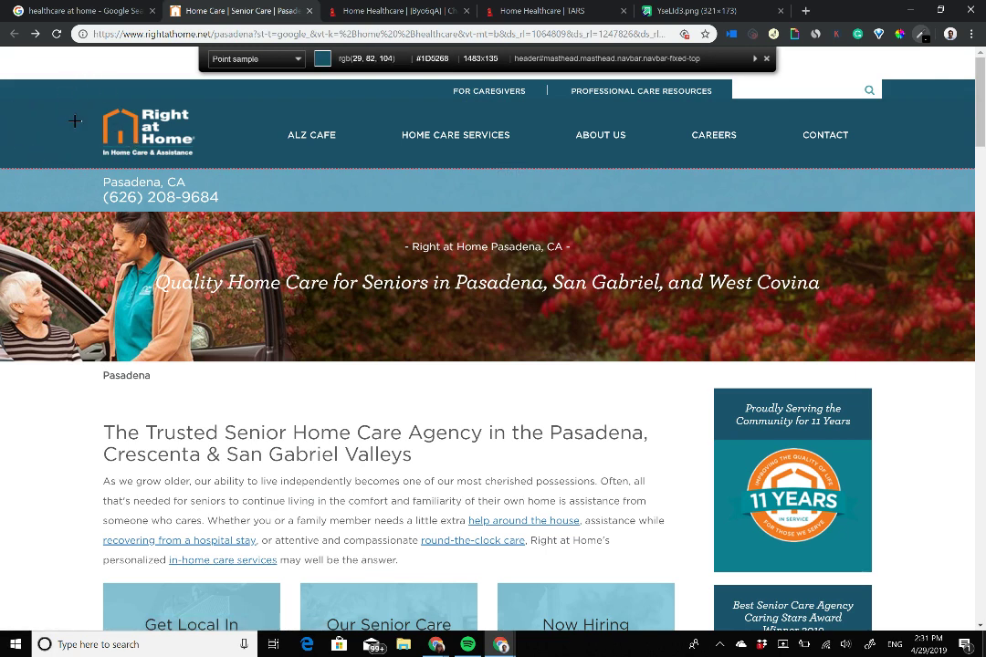
{"action": "left_click", "coordinate": [110, 123]}
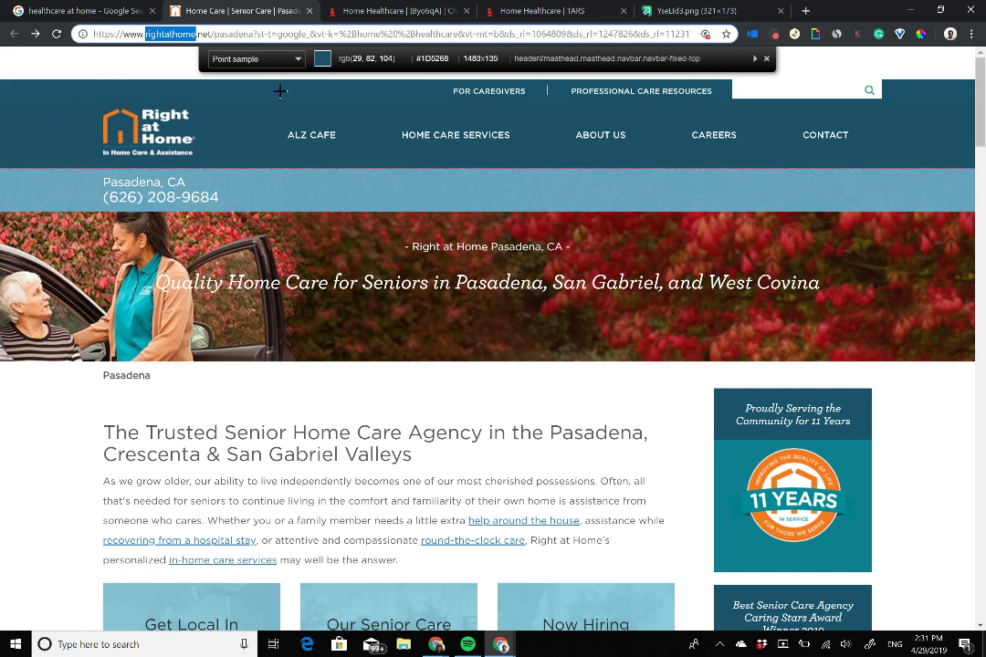
{"action": "left_click", "coordinate": [48, 156]}
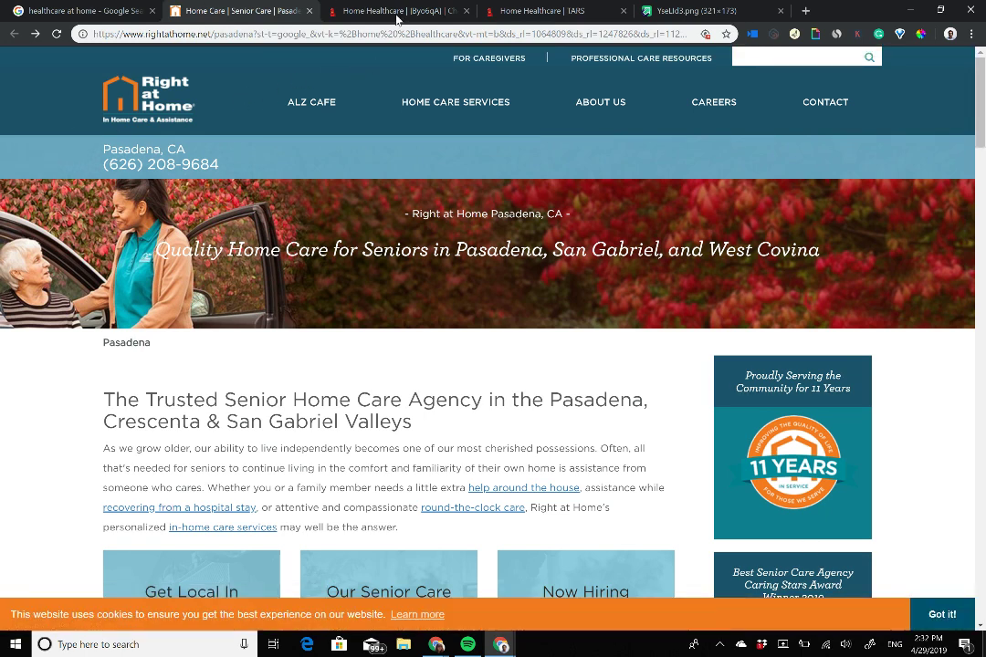
In the TARS bot's design settings, set the bot message bubble colour to #1d5268
{"action": "left_click", "coordinate": [357, 11]}
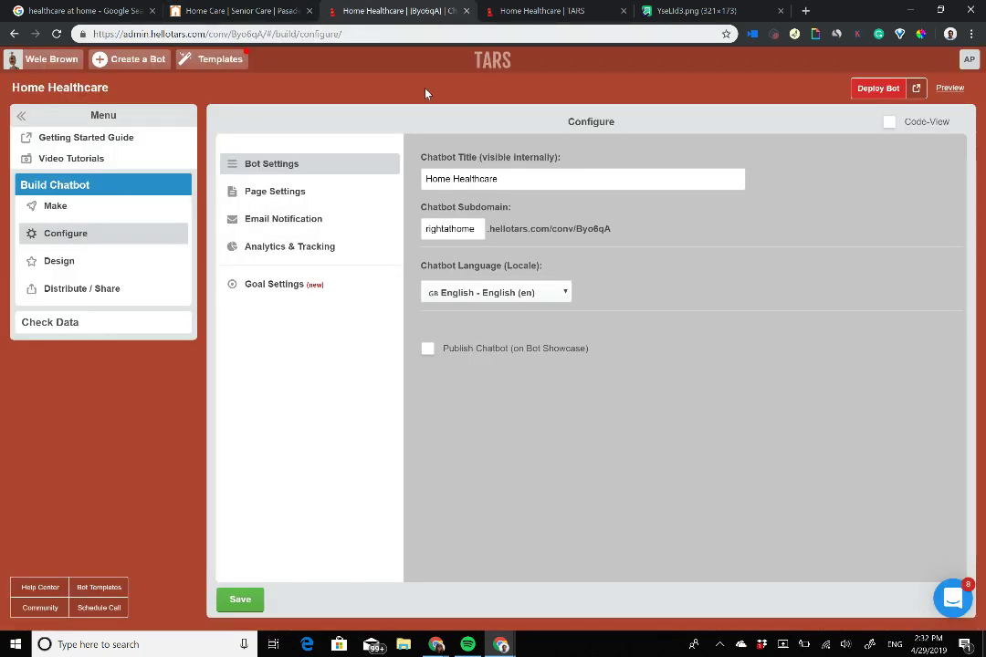
{"action": "left_click", "coordinate": [73, 265]}
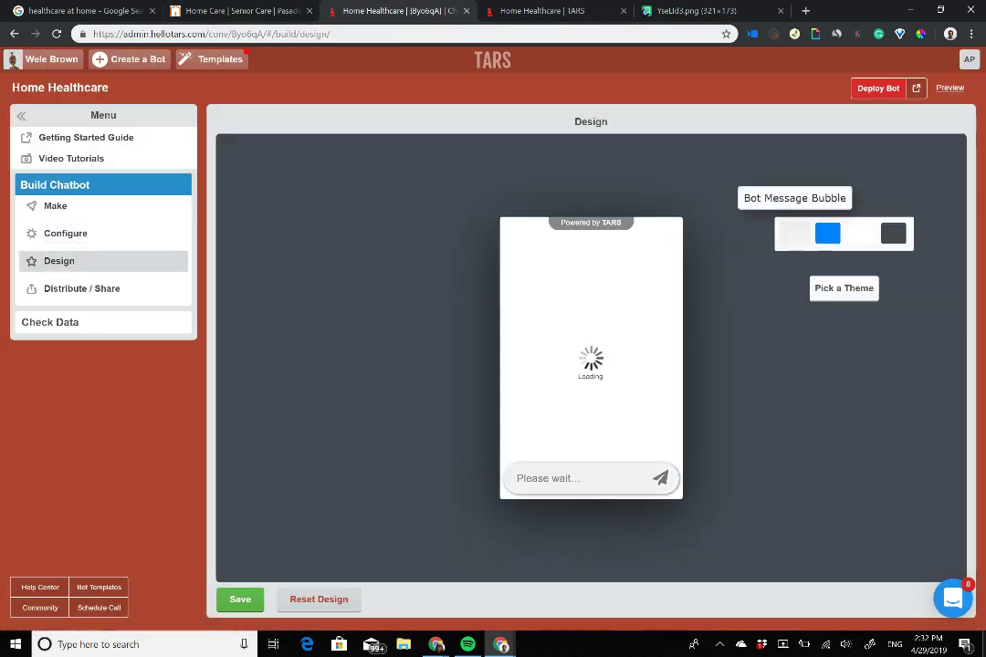
{"action": "left_click", "coordinate": [795, 234]}
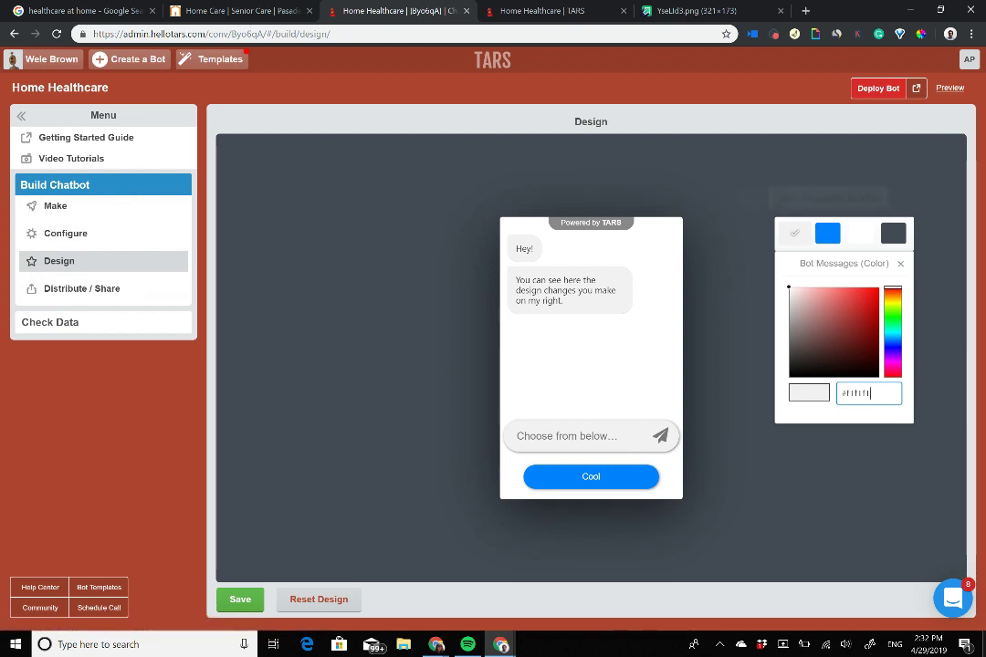
{"action": "key", "text": "ctrl+a"}
{"action": "key", "text": "ctrl+v"}
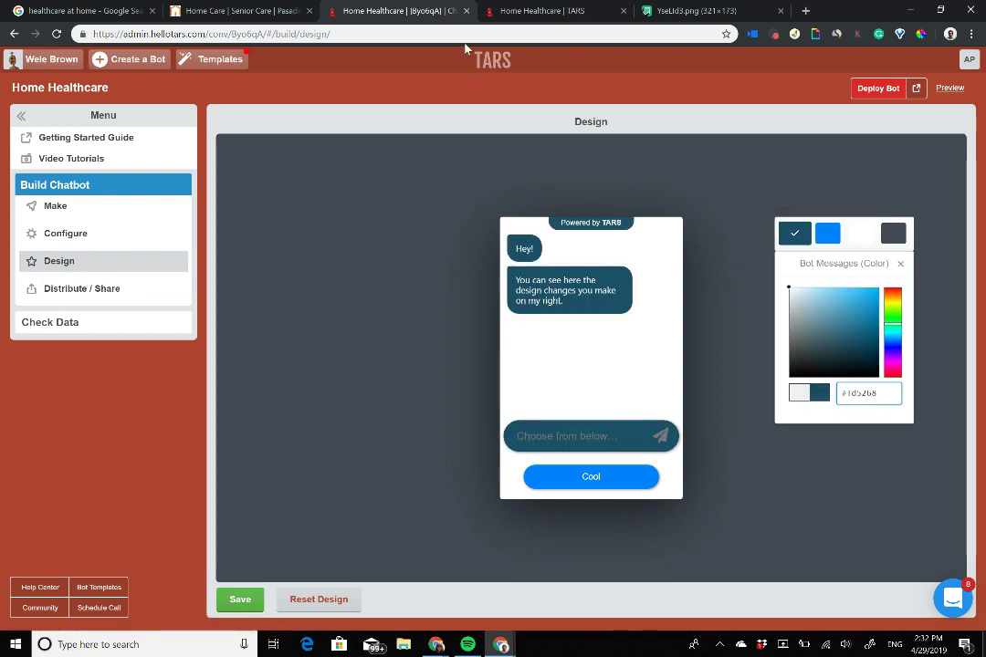
Pick the orange colour #F57B20 from the logo on the Right at Home website
{"action": "left_click", "coordinate": [236, 10]}
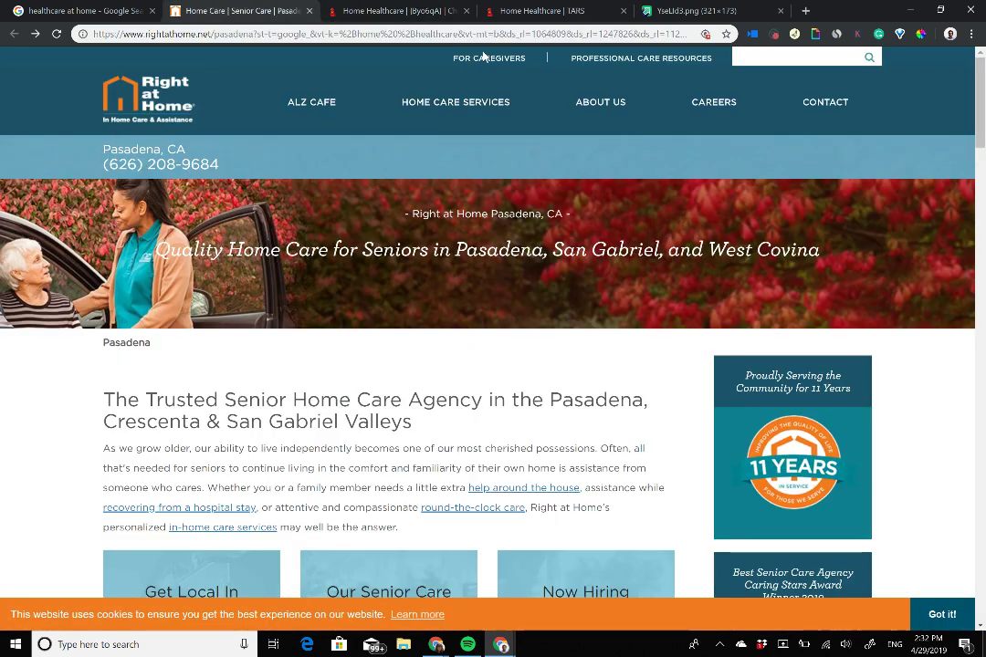
{"action": "left_click", "coordinate": [970, 33]}
{"action": "left_click", "coordinate": [811, 53]}
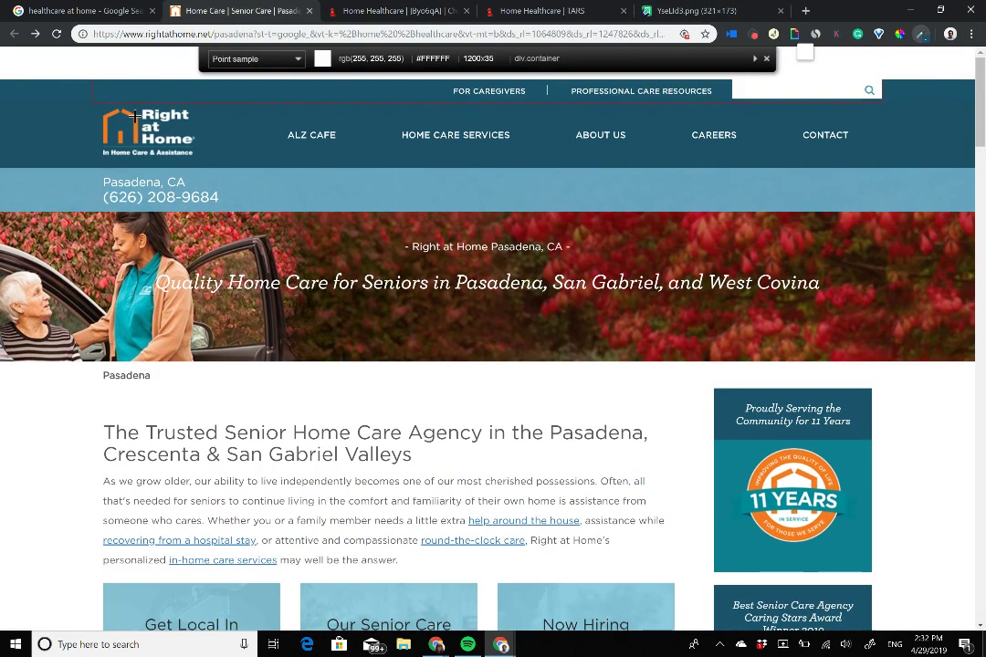
{"action": "left_click", "coordinate": [135, 116]}
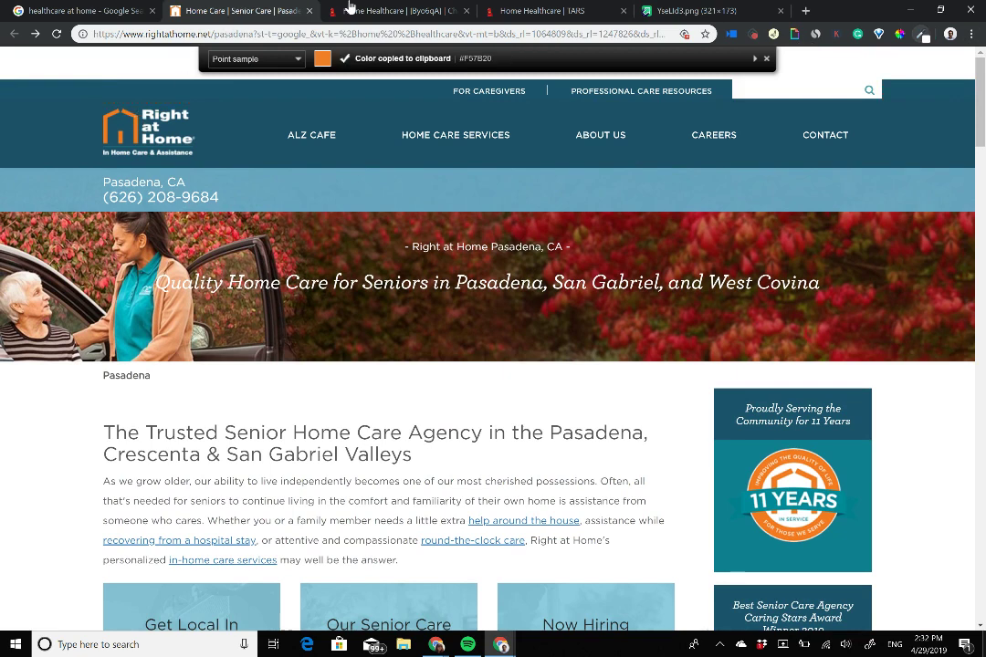
In the TARS bot's design settings, set the user message colour to #f57b20 and save the design
{"action": "left_click", "coordinate": [403, 9]}
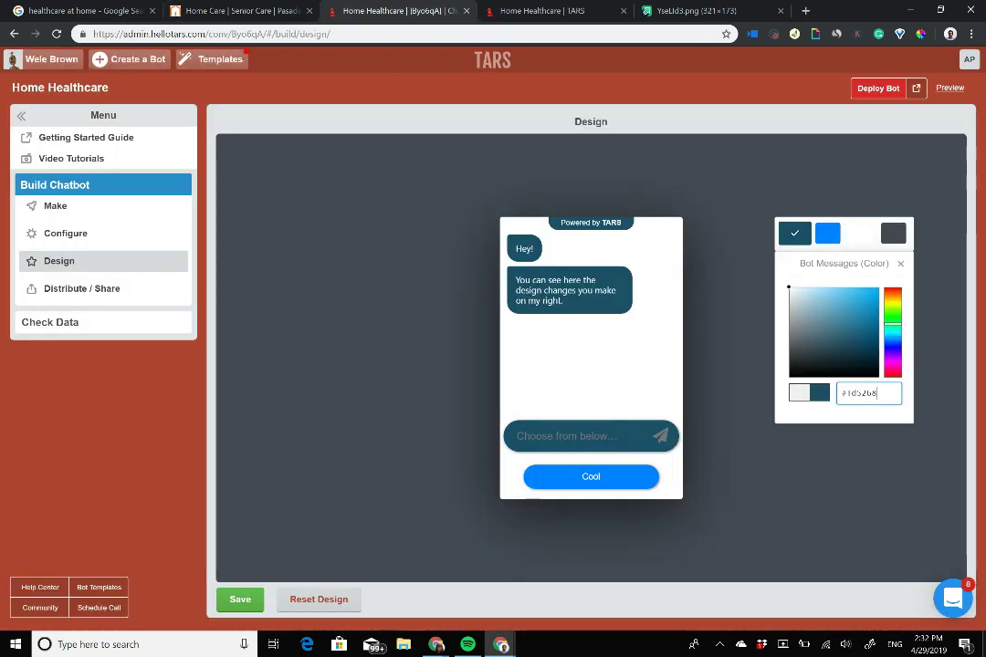
{"action": "left_click", "coordinate": [828, 232]}
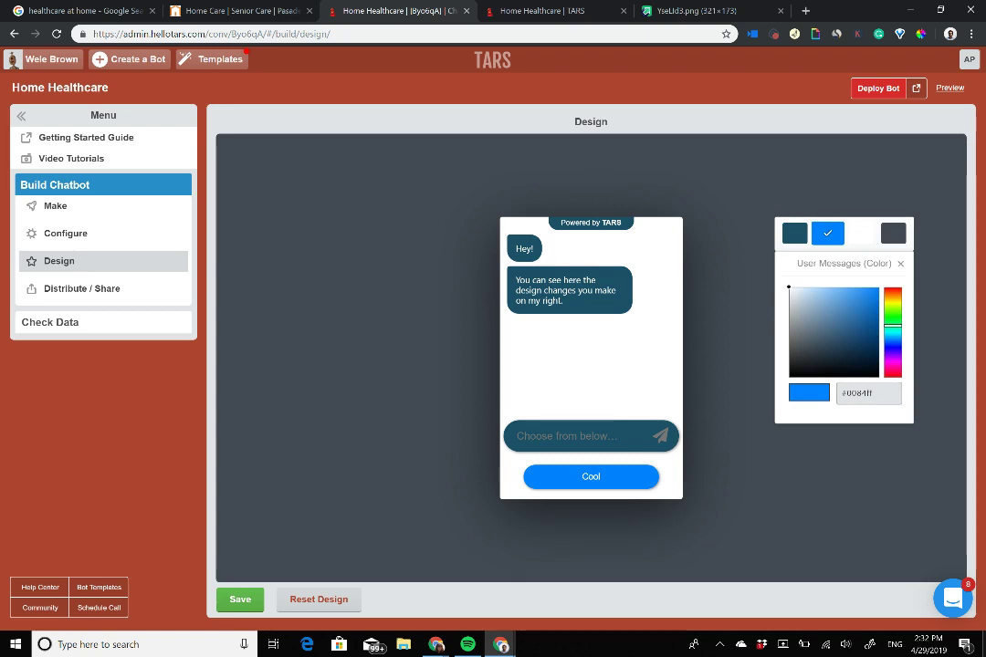
{"action": "triple_click", "coordinate": [861, 393]}
{"action": "key", "text": "ctrl+v"}
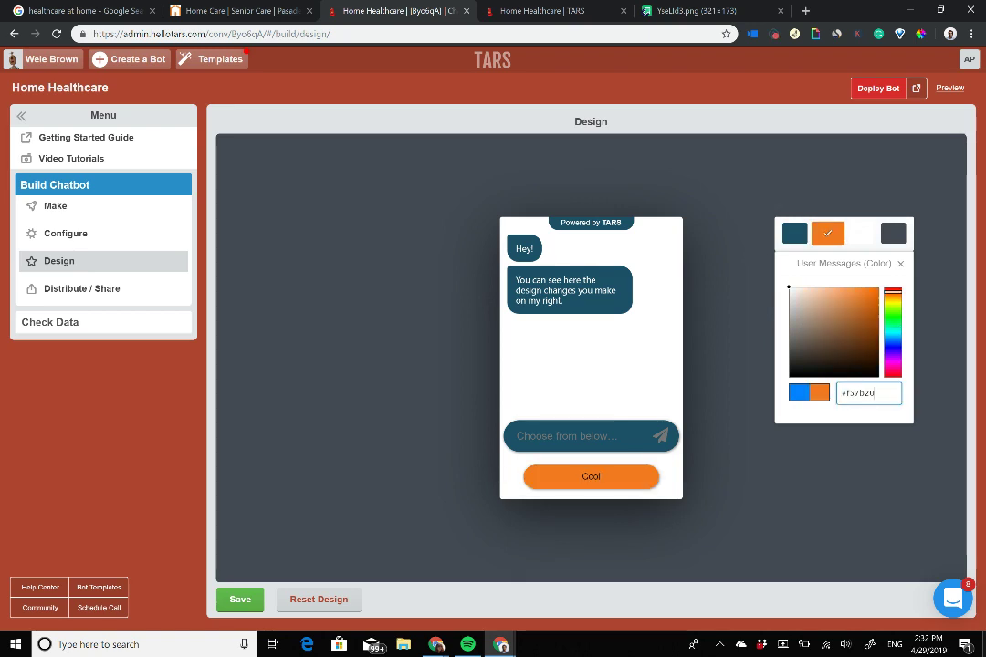
{"action": "left_click", "coordinate": [240, 599]}
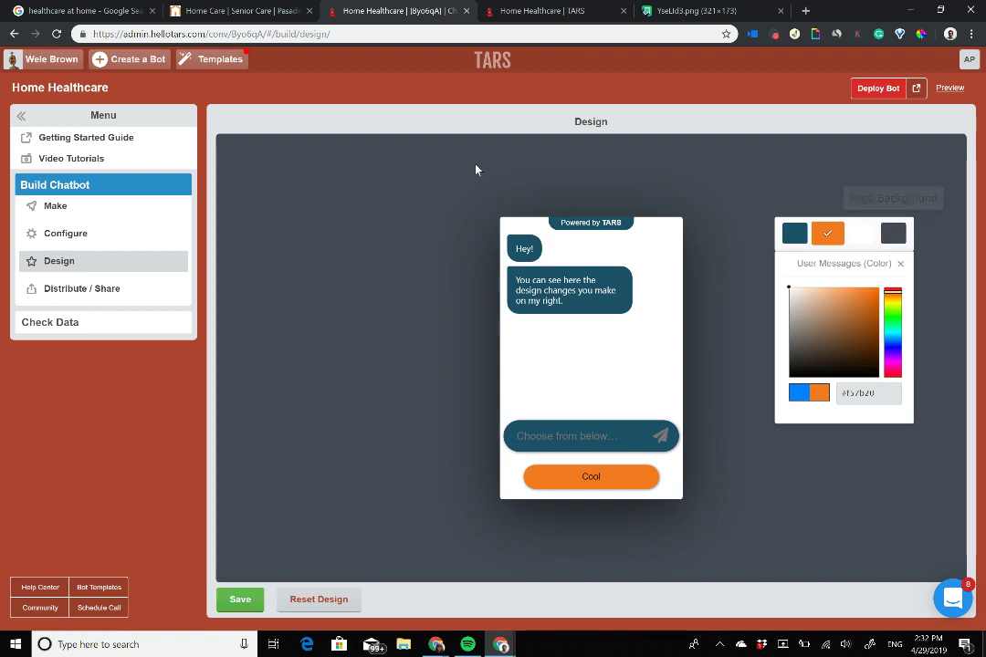
Set the chatbot's page background colour to #ffffff and save the design
{"action": "left_click", "coordinate": [892, 234]}
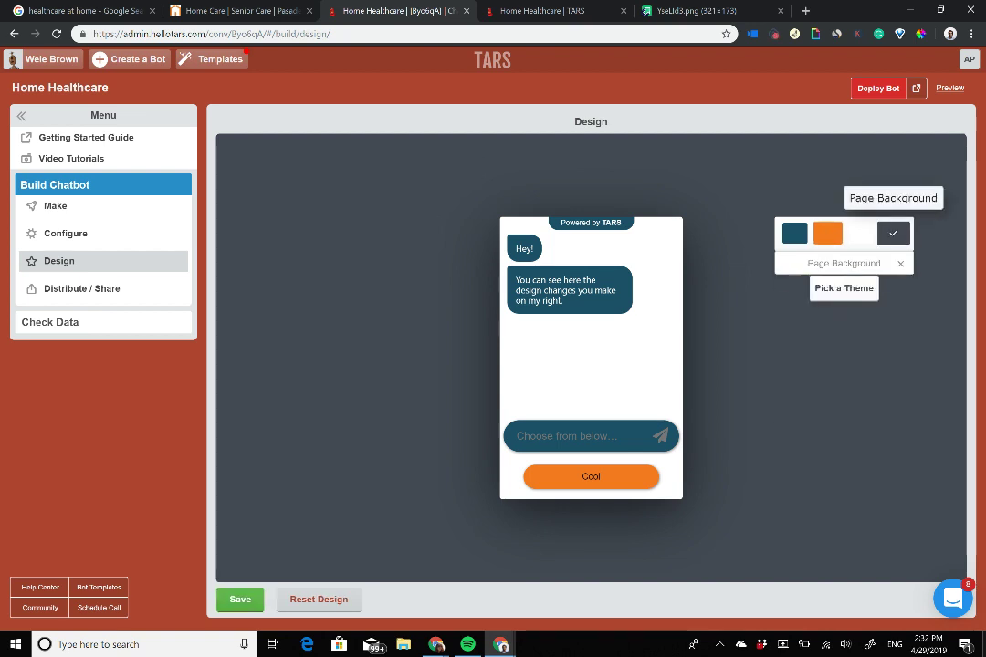
{"action": "left_click", "coordinate": [813, 297]}
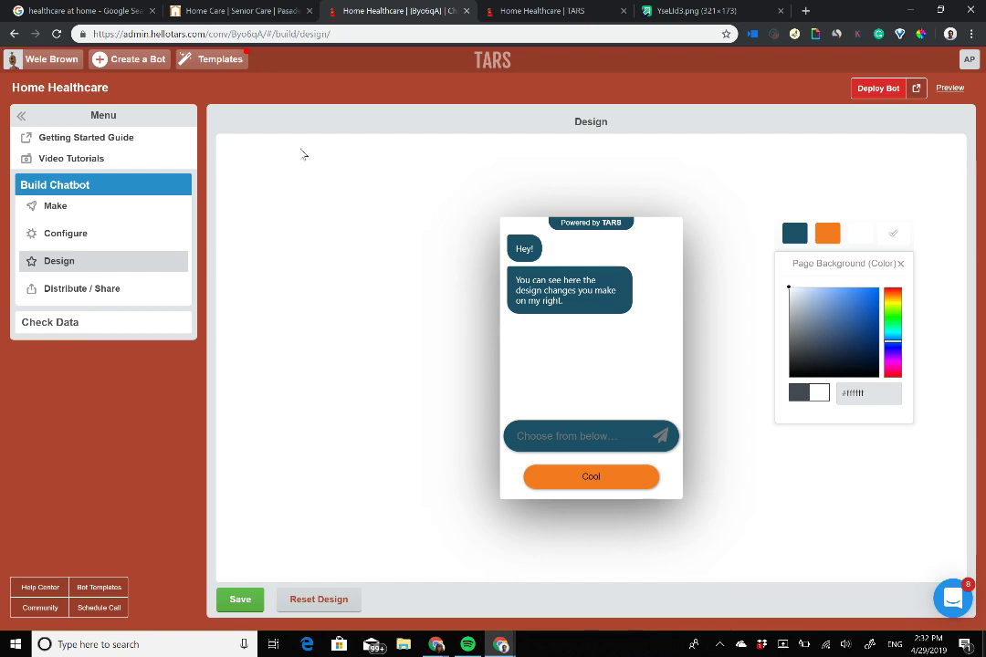
{"action": "left_click", "coordinate": [240, 599]}
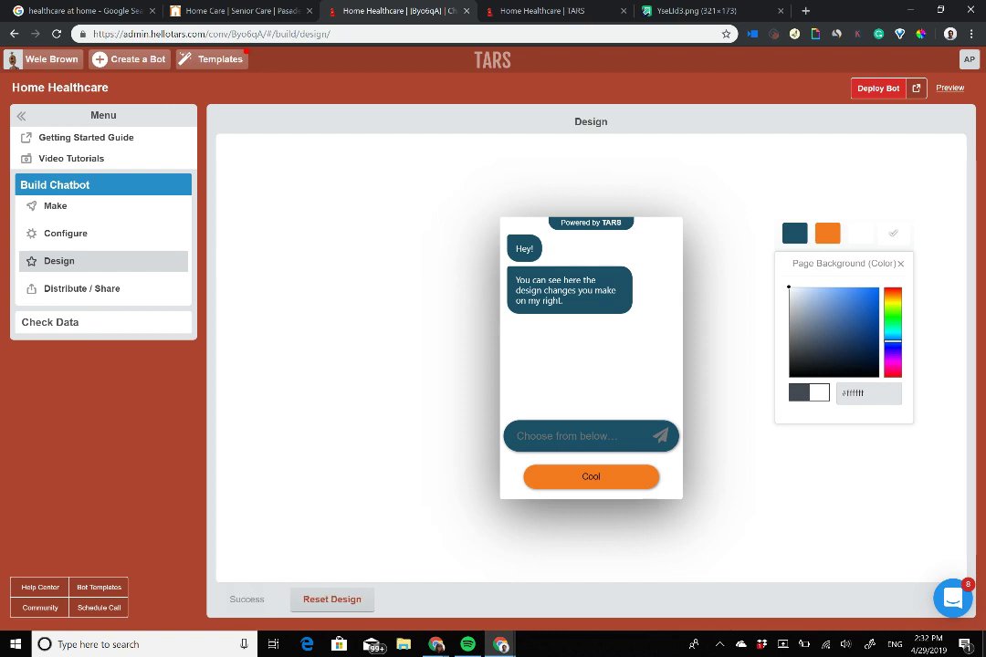
Redeploy the bot with the new colours and compare its live page with the full Right at Home landing page
{"action": "left_click", "coordinate": [878, 89]}
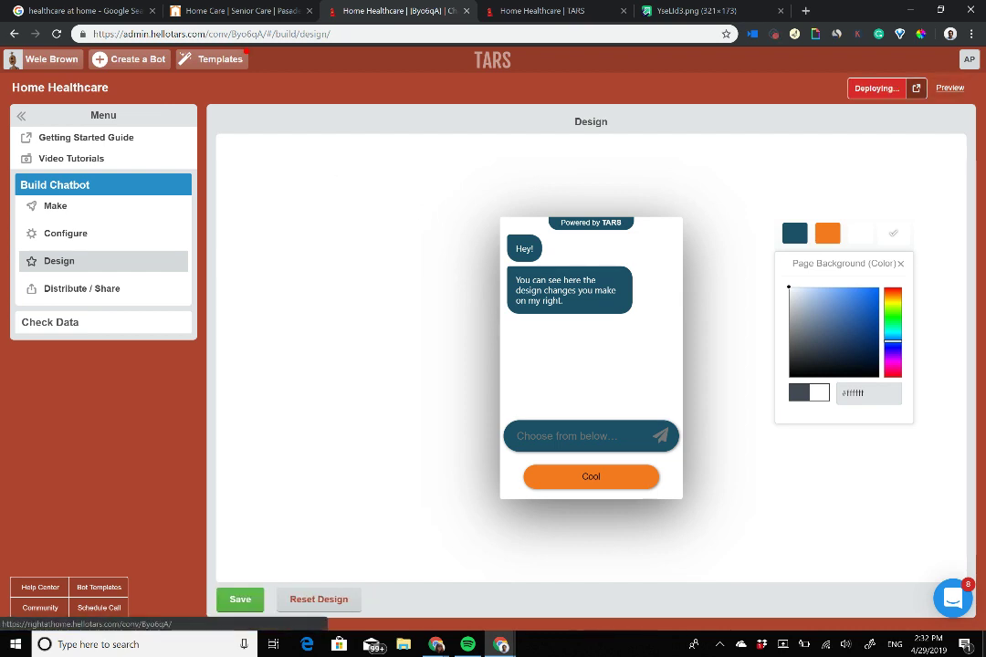
{"action": "left_click", "coordinate": [917, 88]}
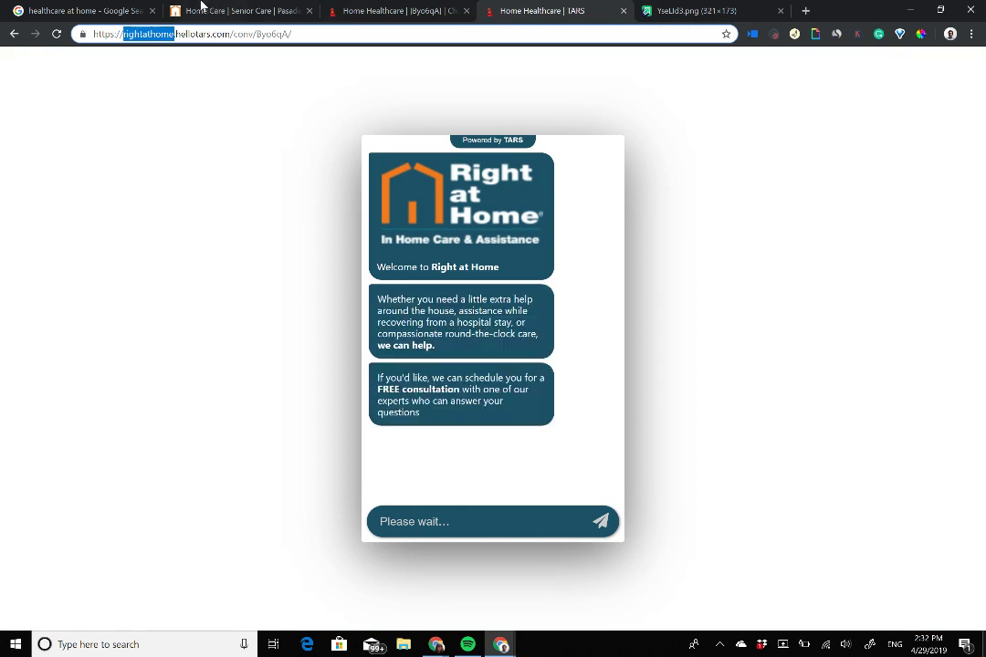
{"action": "left_click_drag", "start_coordinate": [279, 6], "coordinate": [422, 6]}
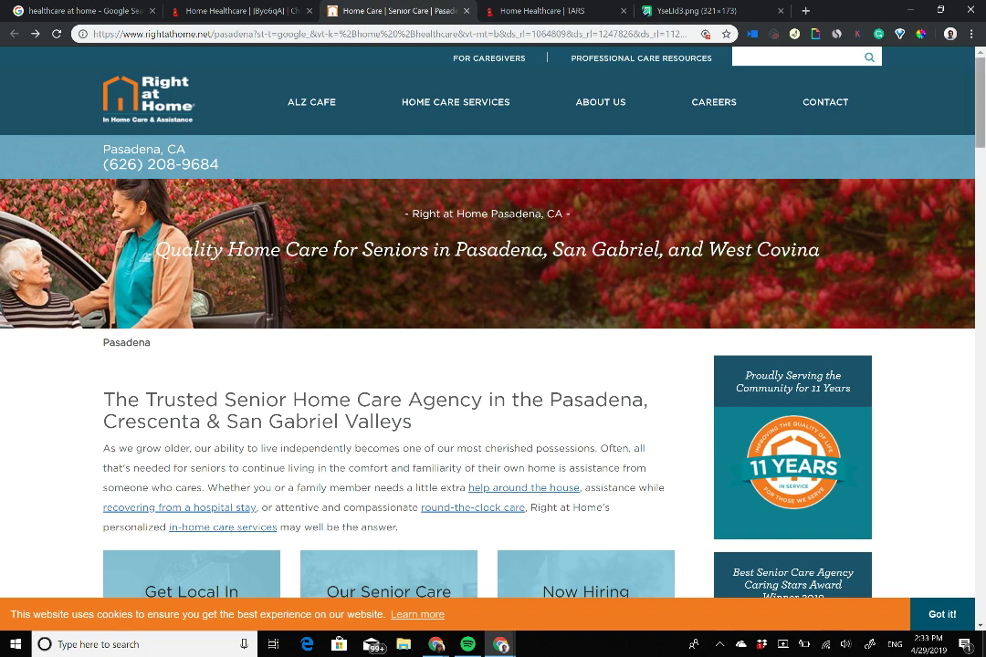
{"action": "scroll", "coordinate": [416, 320], "scroll_direction": "down", "scroll_amount": 10}
{"action": "scroll", "coordinate": [415, 320], "scroll_direction": "down", "scroll_amount": 7}
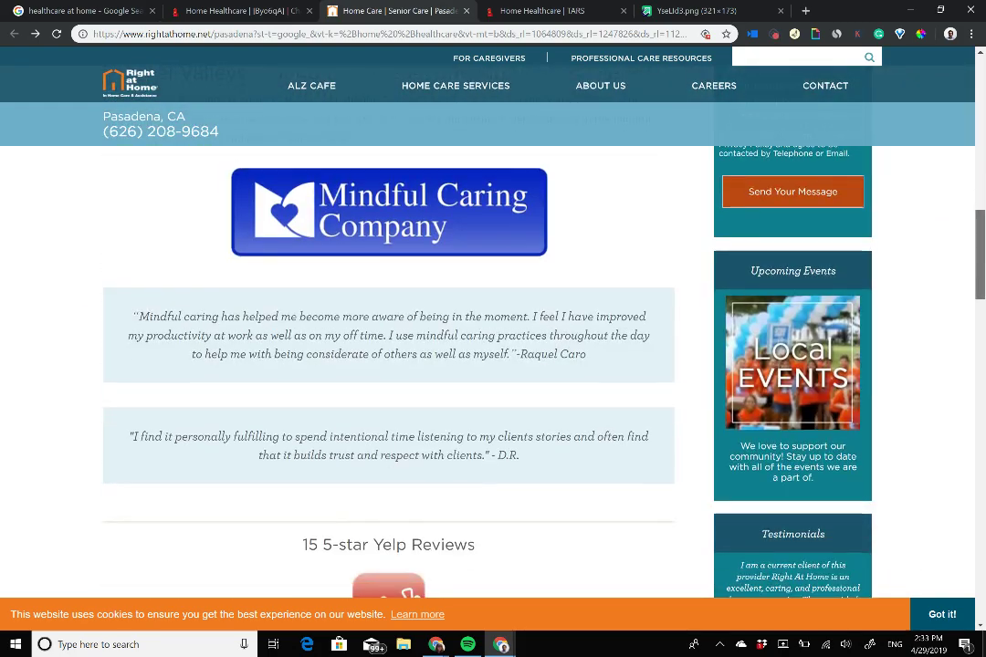
{"action": "scroll", "coordinate": [323, 194], "scroll_direction": "down", "scroll_amount": 10}
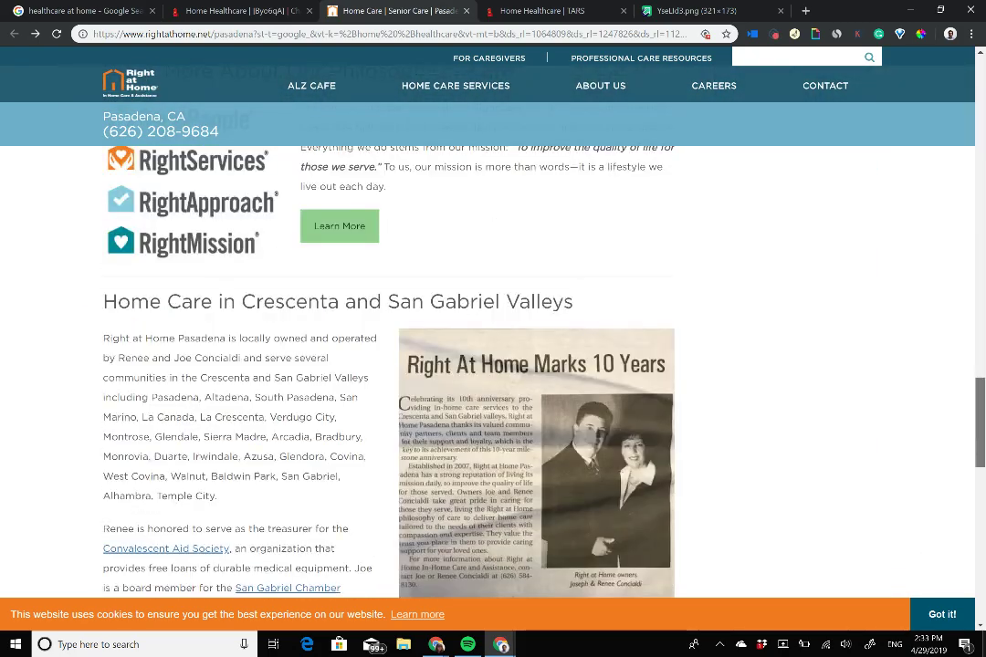
{"action": "scroll", "coordinate": [324, 193], "scroll_direction": "up", "scroll_amount": 15}
{"action": "scroll", "coordinate": [415, 320], "scroll_direction": "up", "scroll_amount": 12}
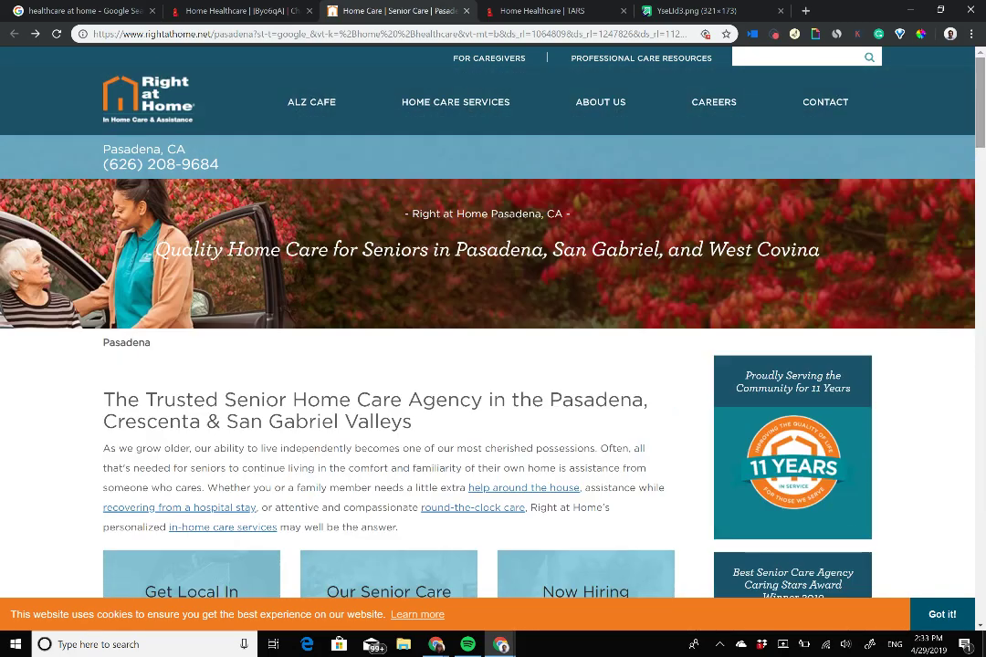
{"action": "left_click", "coordinate": [518, 11]}
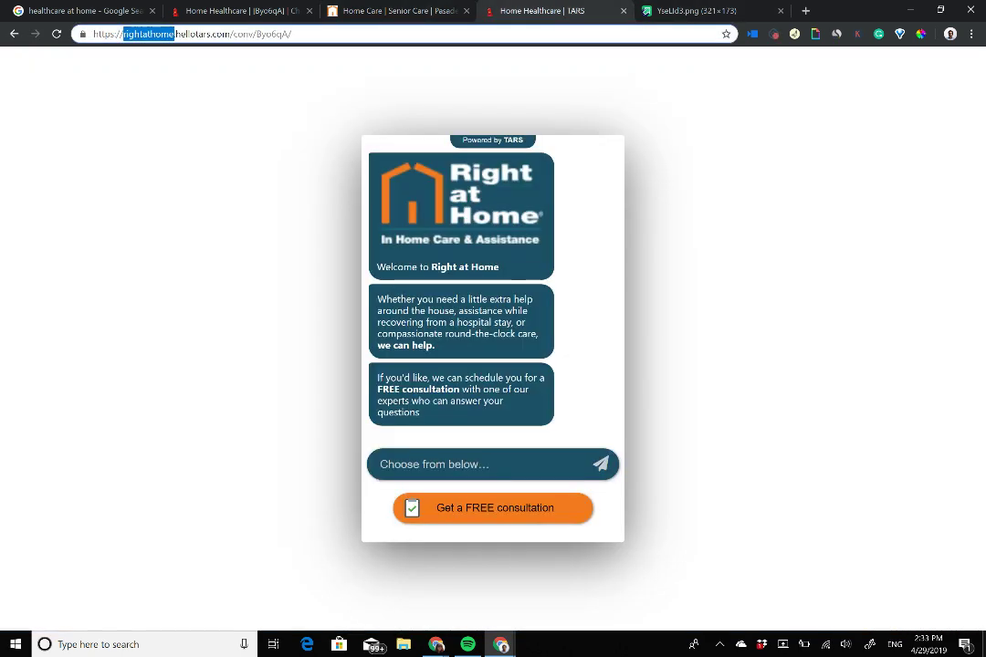
Start the conversation in the live chatbot by choosing "Get a FREE consultation"
{"action": "left_click", "coordinate": [494, 508]}
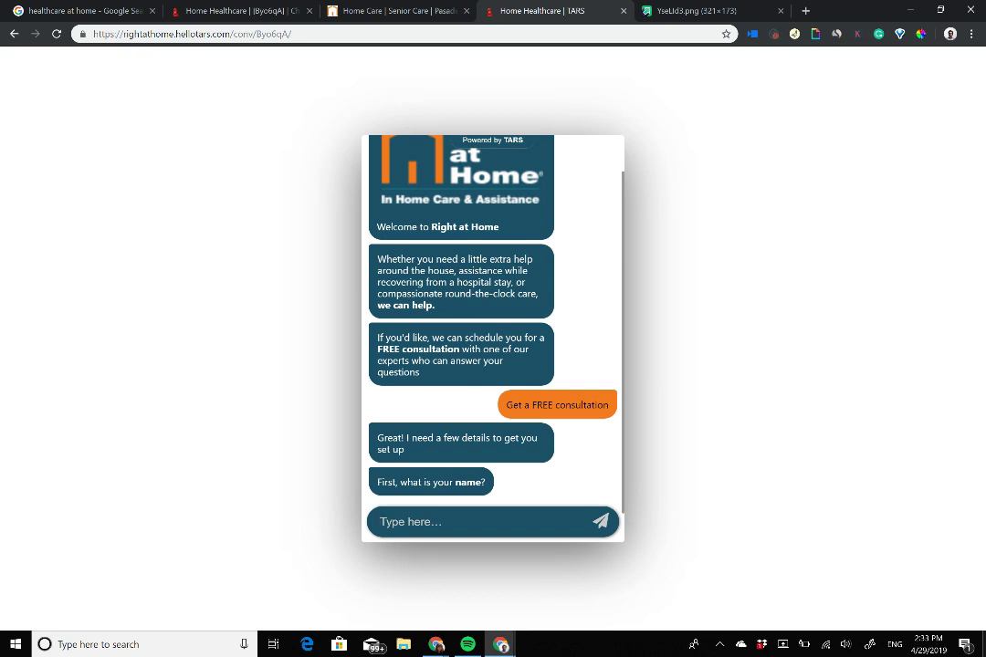
{"action": "left_click", "coordinate": [399, 10]}
{"action": "left_click", "coordinate": [559, 11]}
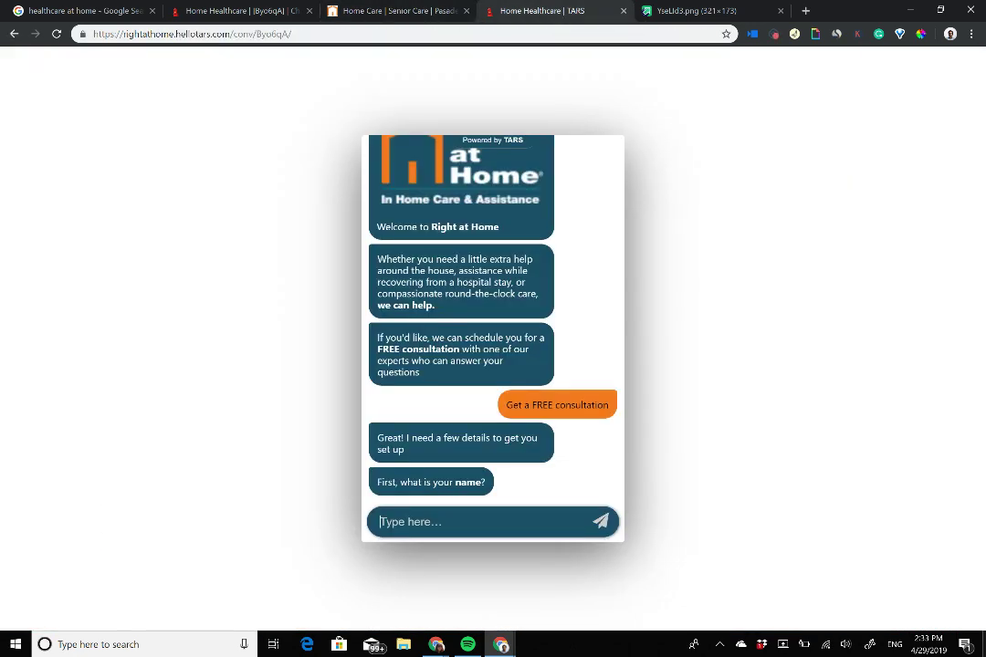
Look through the Right at Home landing page's content and its Contact Us form for comparison with the chatbot
{"action": "left_click", "coordinate": [436, 7]}
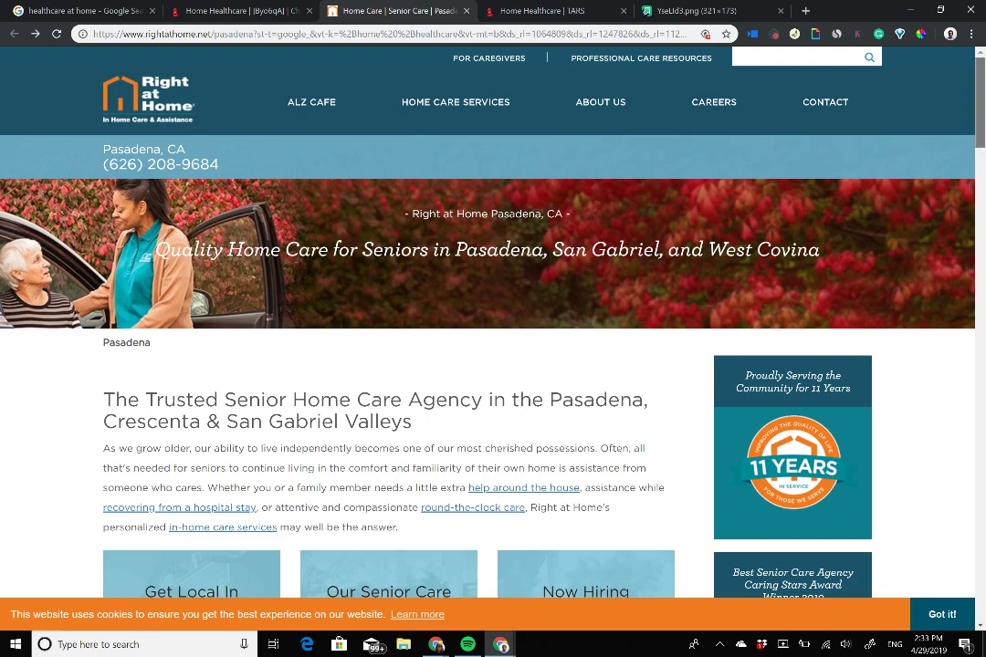
{"action": "scroll", "coordinate": [493, 329], "scroll_direction": "down", "scroll_amount": 3}
{"action": "scroll", "coordinate": [493, 366], "scroll_direction": "down", "scroll_amount": 15}
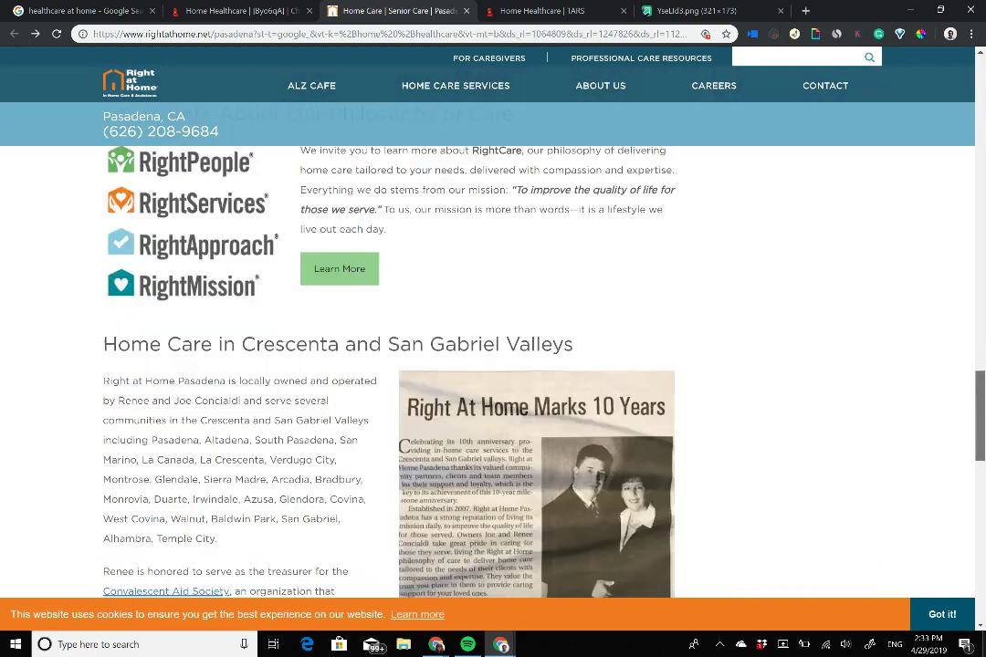
{"action": "scroll", "coordinate": [493, 366], "scroll_direction": "up", "scroll_amount": 15}
{"action": "scroll", "coordinate": [493, 366], "scroll_direction": "down", "scroll_amount": 8}
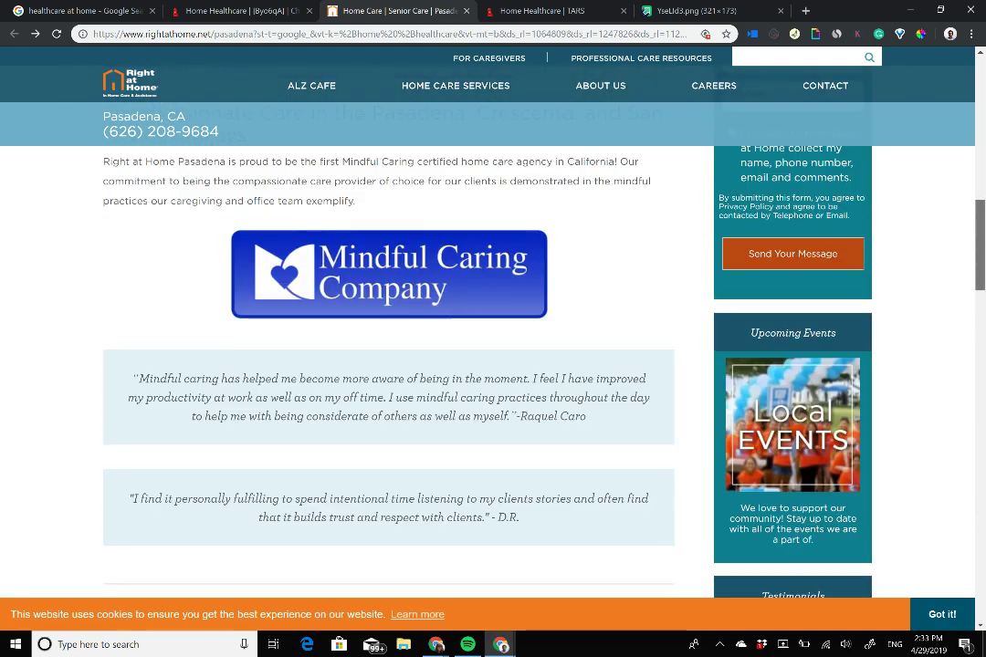
{"action": "scroll", "coordinate": [493, 365], "scroll_direction": "up", "scroll_amount": 2}
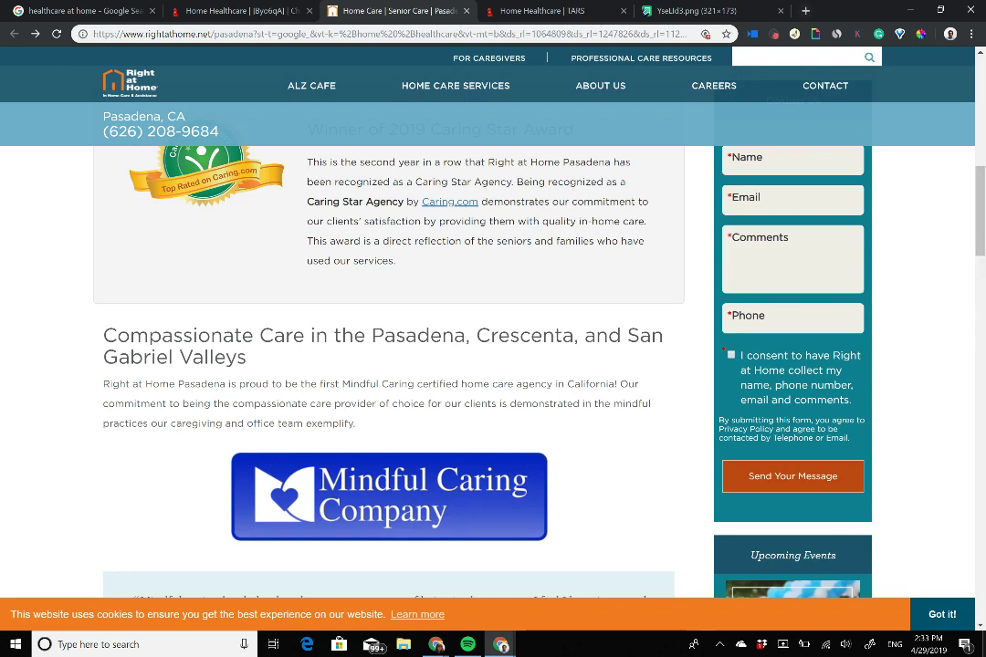
Answer the live chatbot's name question with a first name
{"action": "left_click", "coordinate": [539, 10]}
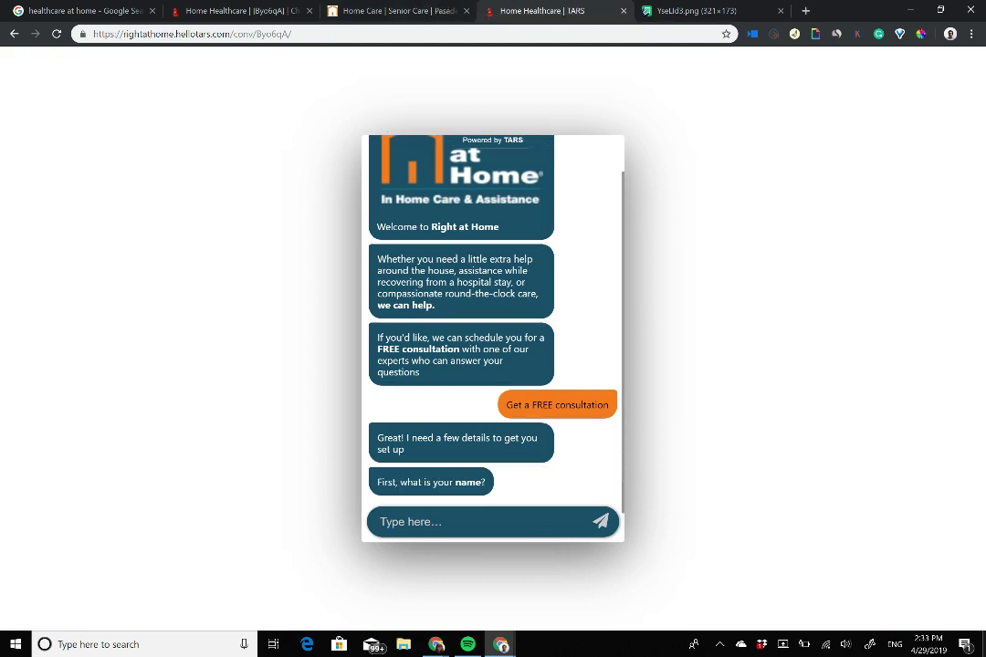
{"action": "type", "text": "Arnav"}
{"action": "key", "text": "Return"}
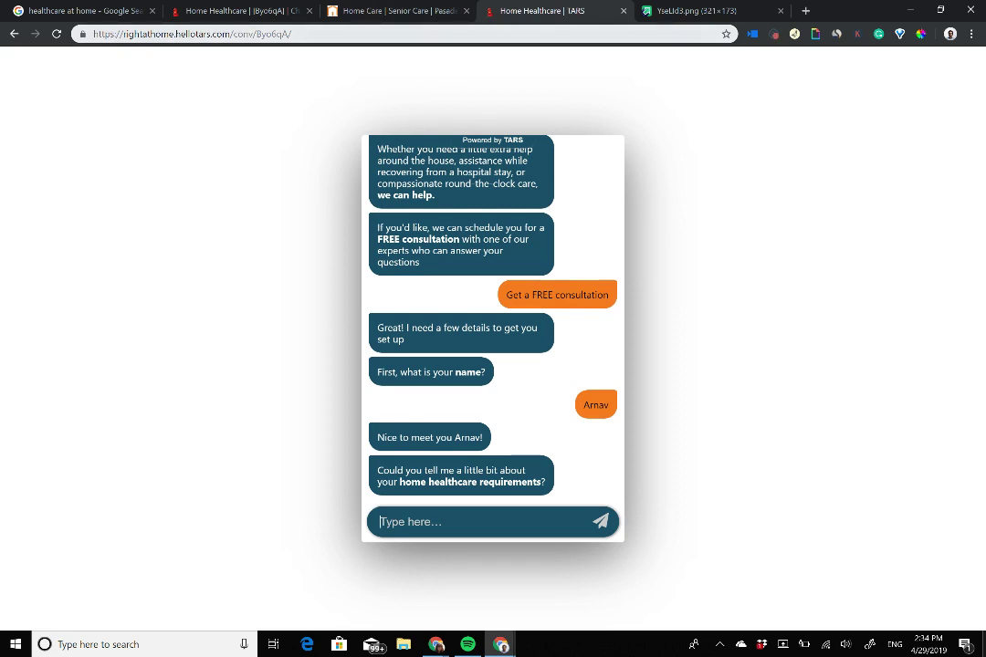
Compare the Contact Us form on the Right at Home website with the chatbot's conversation from its beginning
{"action": "left_click", "coordinate": [425, 8]}
{"action": "scroll", "coordinate": [493, 365], "scroll_direction": "up", "scroll_amount": 10}
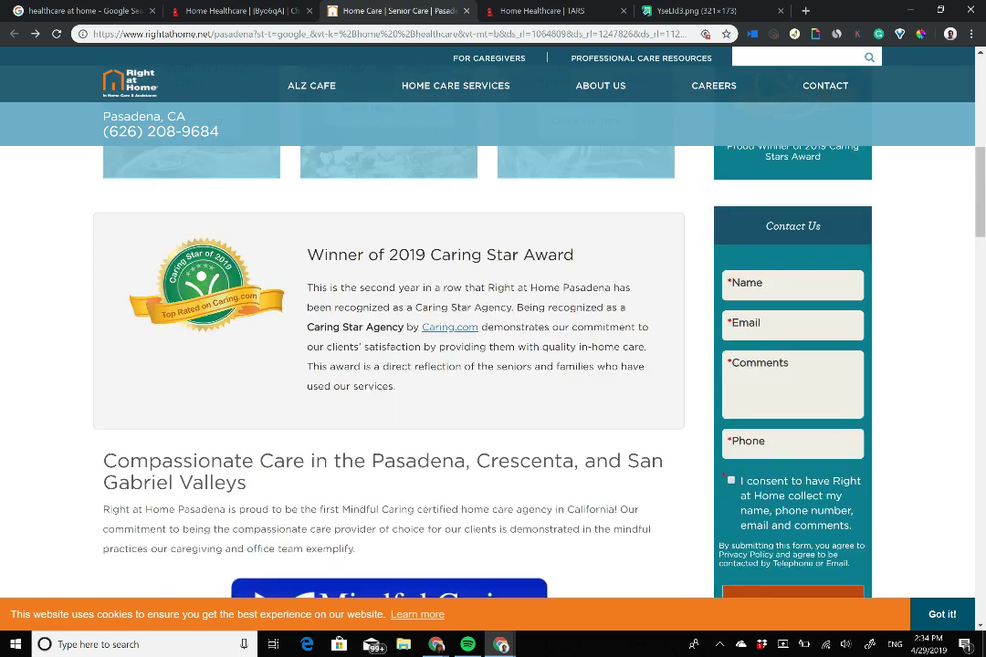
{"action": "left_click", "coordinate": [535, 11]}
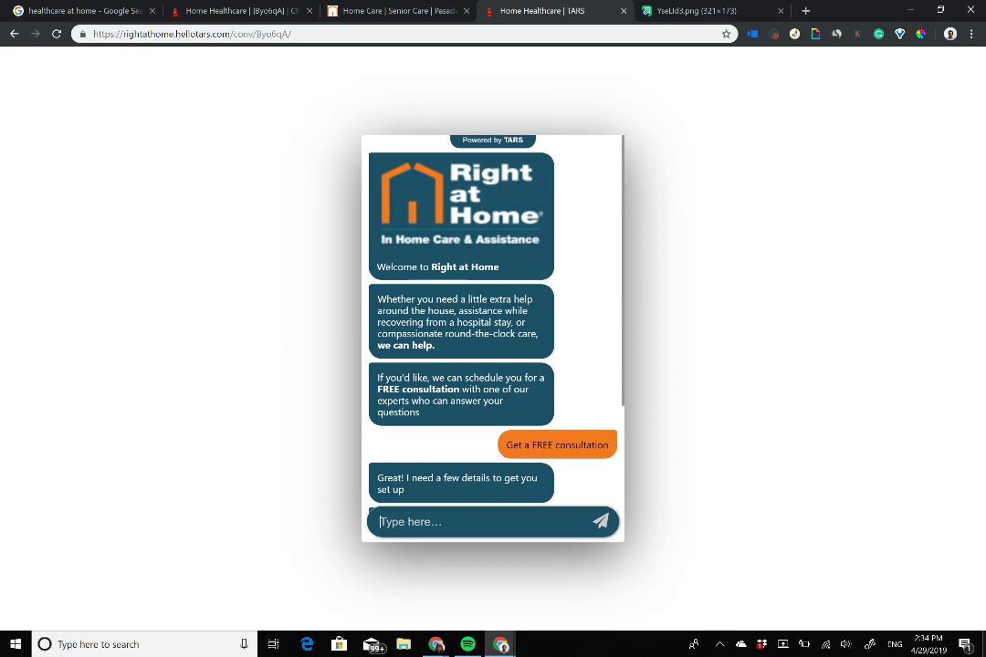
Return to the bot's gambit flow in the TARS builder and open the support messenger
{"action": "left_click", "coordinate": [270, 8]}
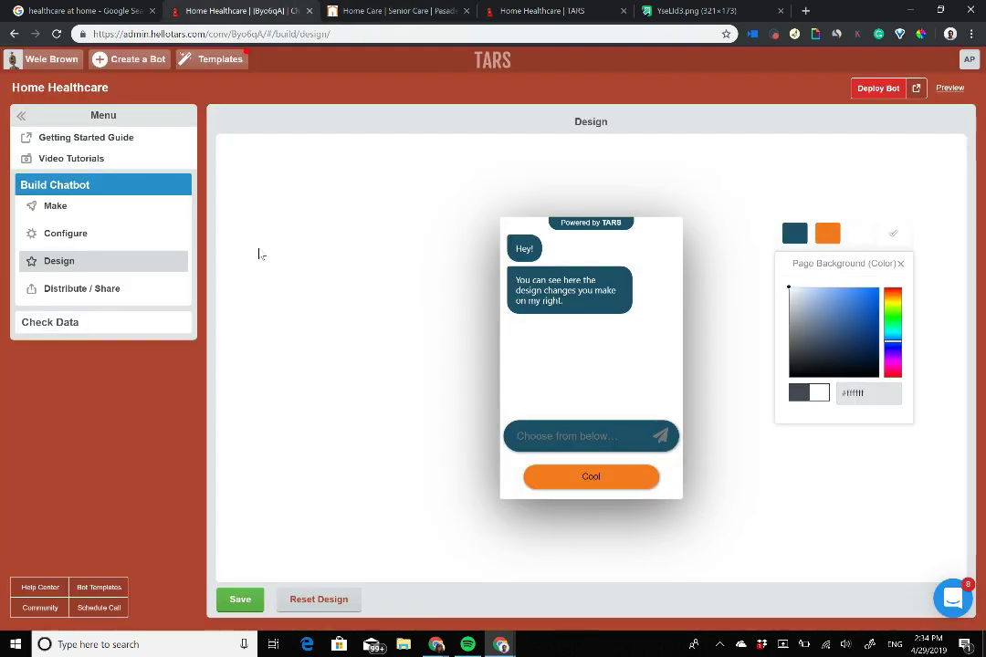
{"action": "left_click", "coordinate": [55, 205]}
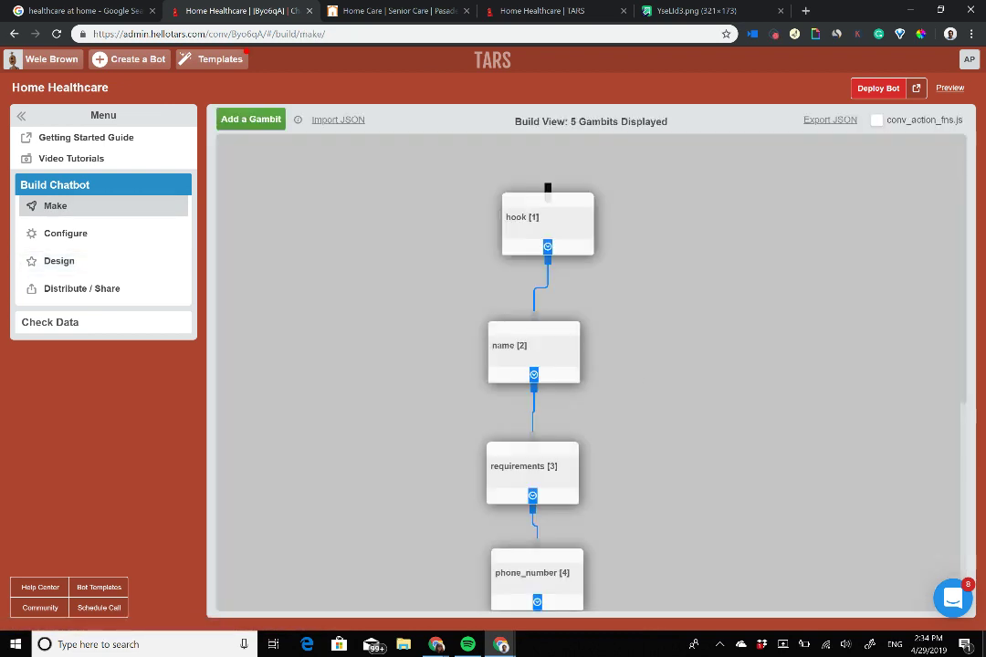
{"action": "left_click", "coordinate": [953, 599]}
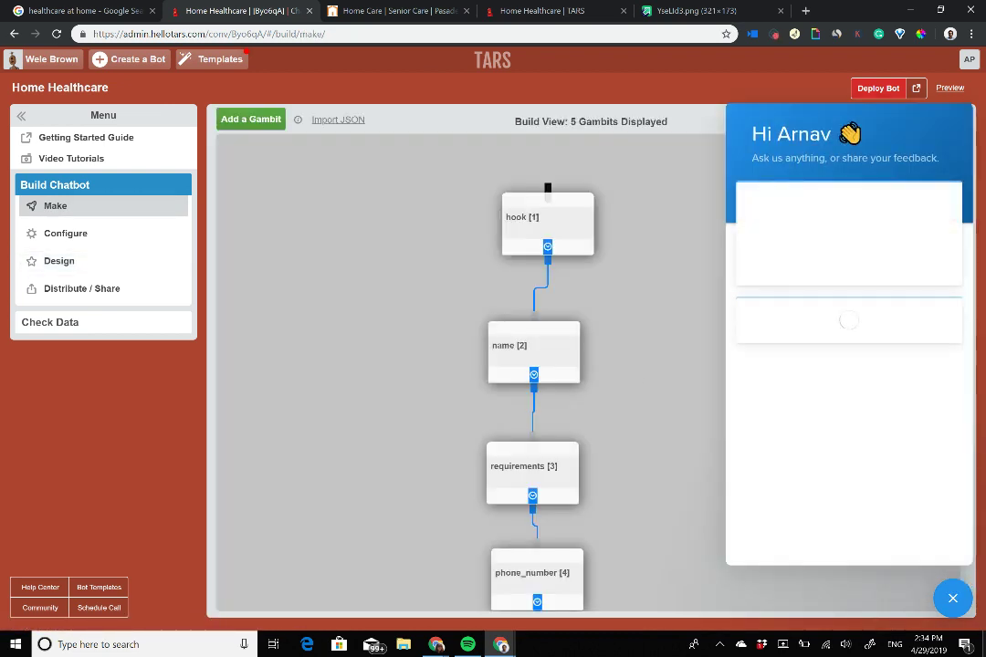